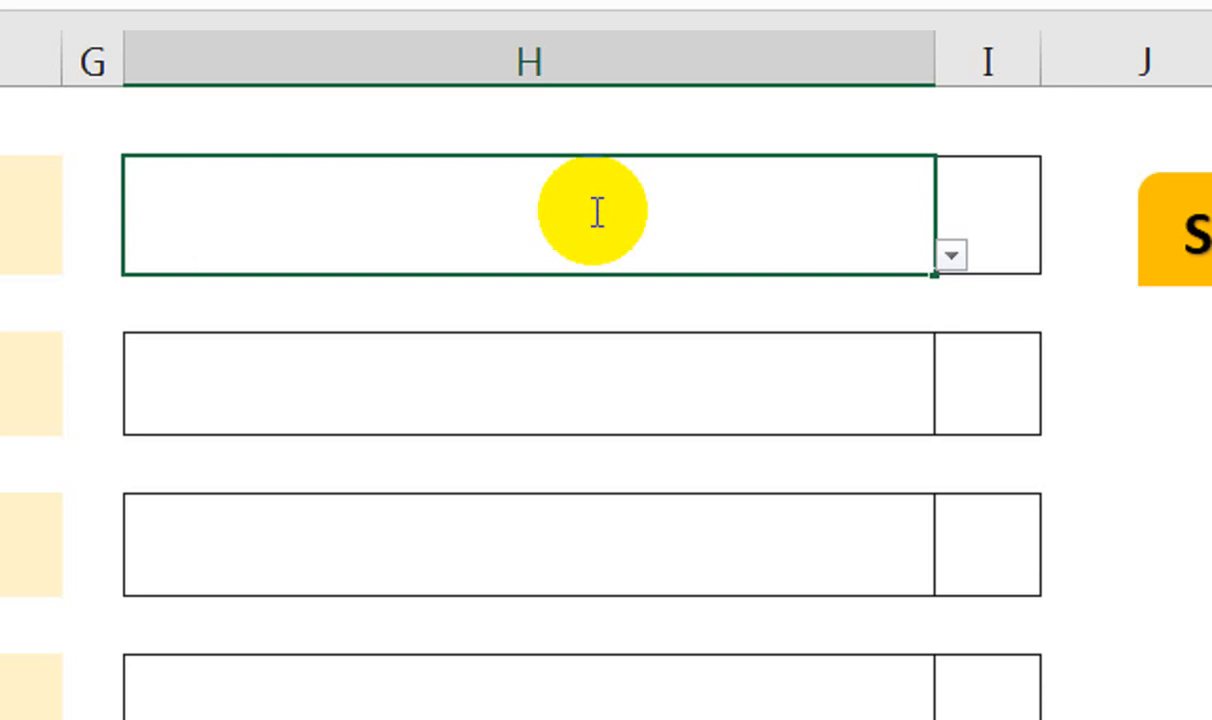
Search the product box for LE and then SAM, closing each filtered list without choosing
{"action": "double_click", "coordinate": [597, 212]}
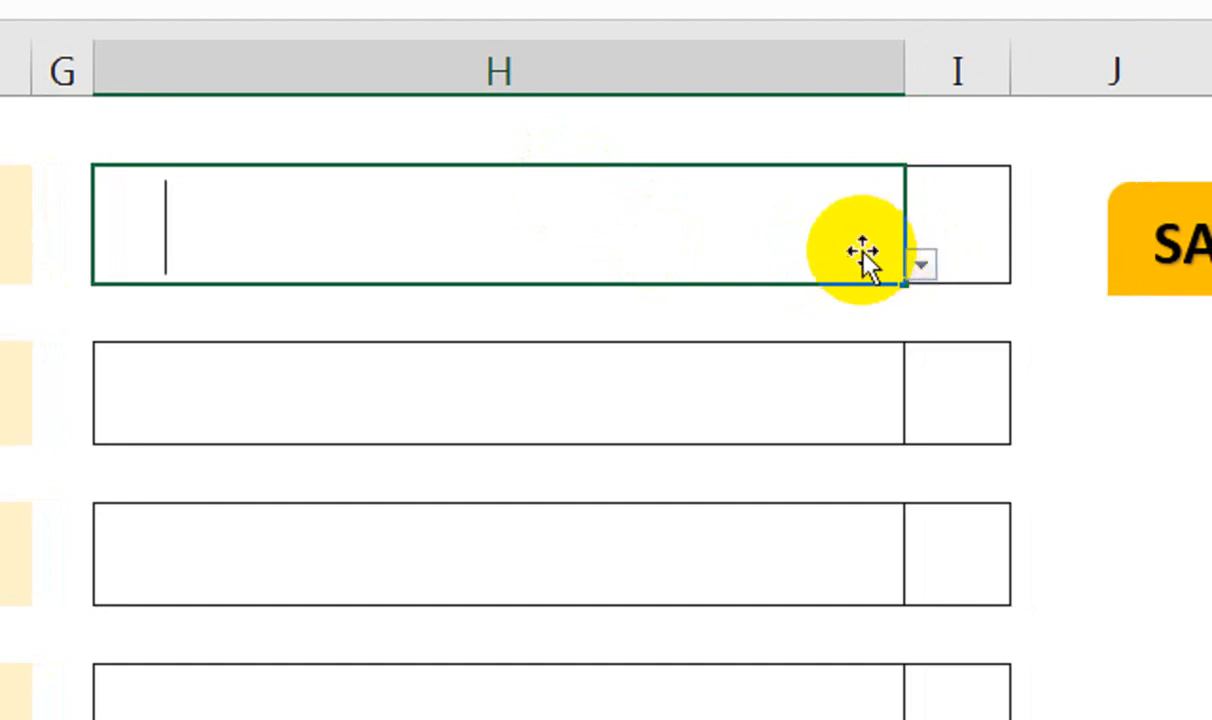
{"action": "type", "text": "LE"}
{"action": "left_click", "coordinate": [920, 266]}
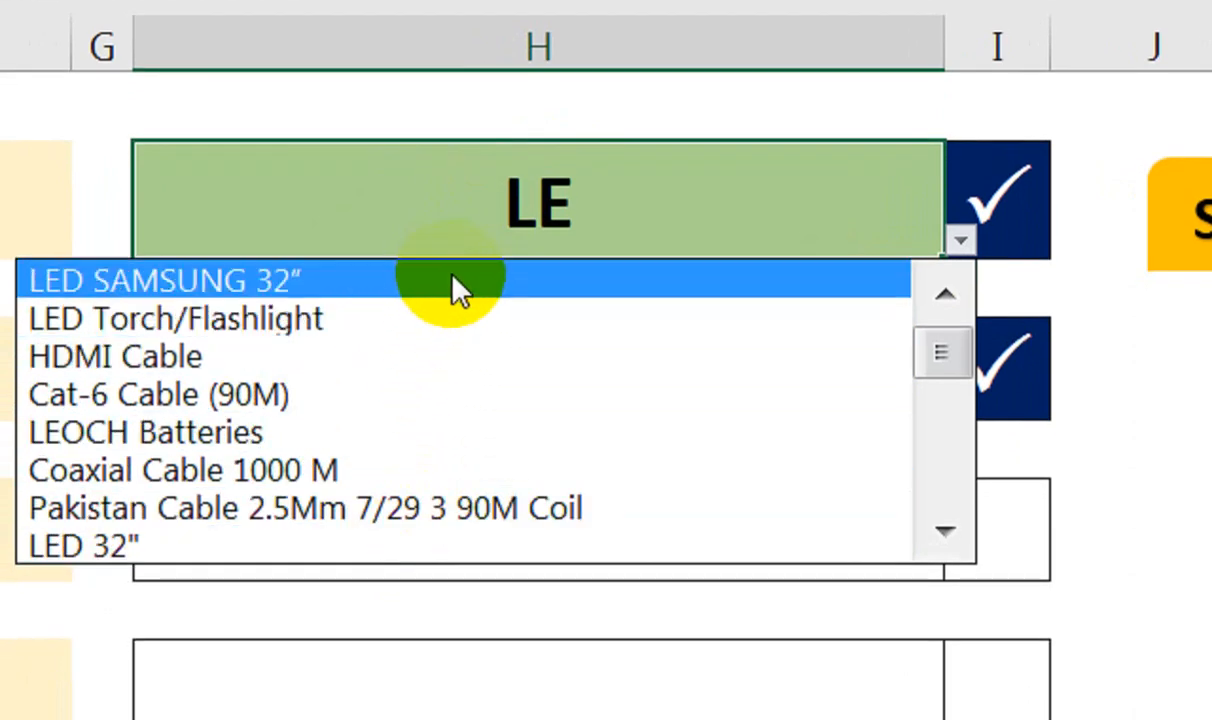
{"action": "left_click", "coordinate": [577, 210]}
{"action": "type", "text": "SAM"}
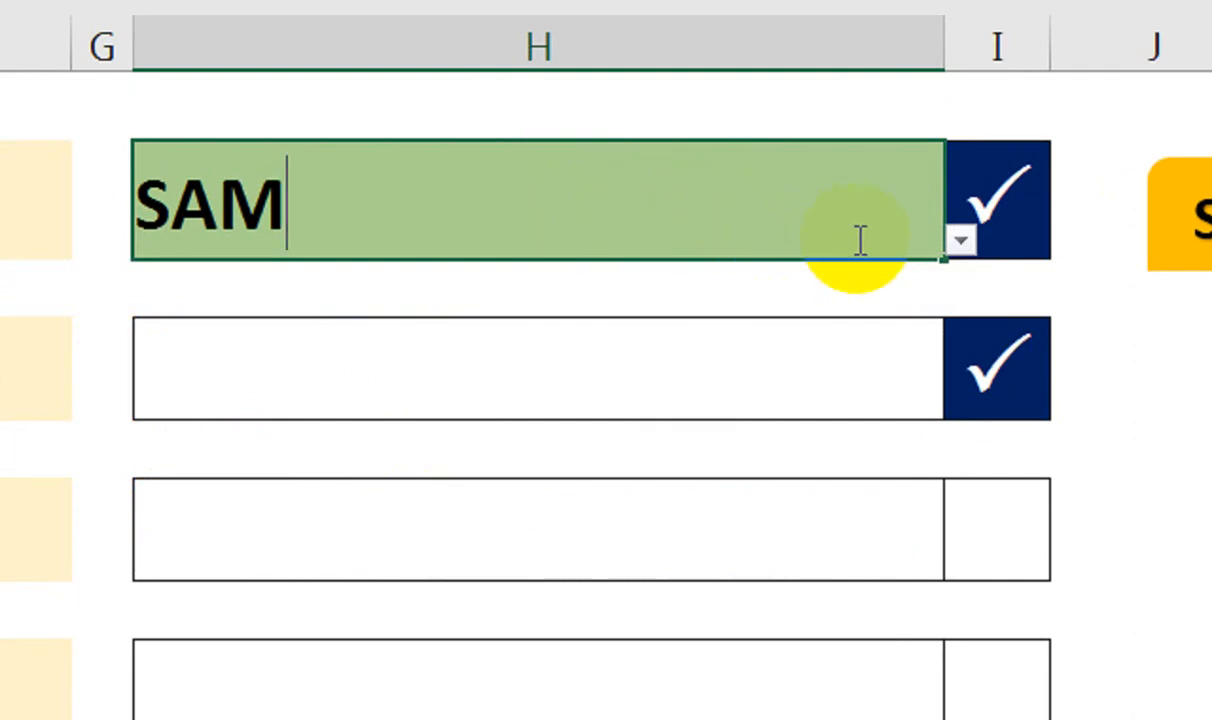
{"action": "left_click", "coordinate": [958, 242]}
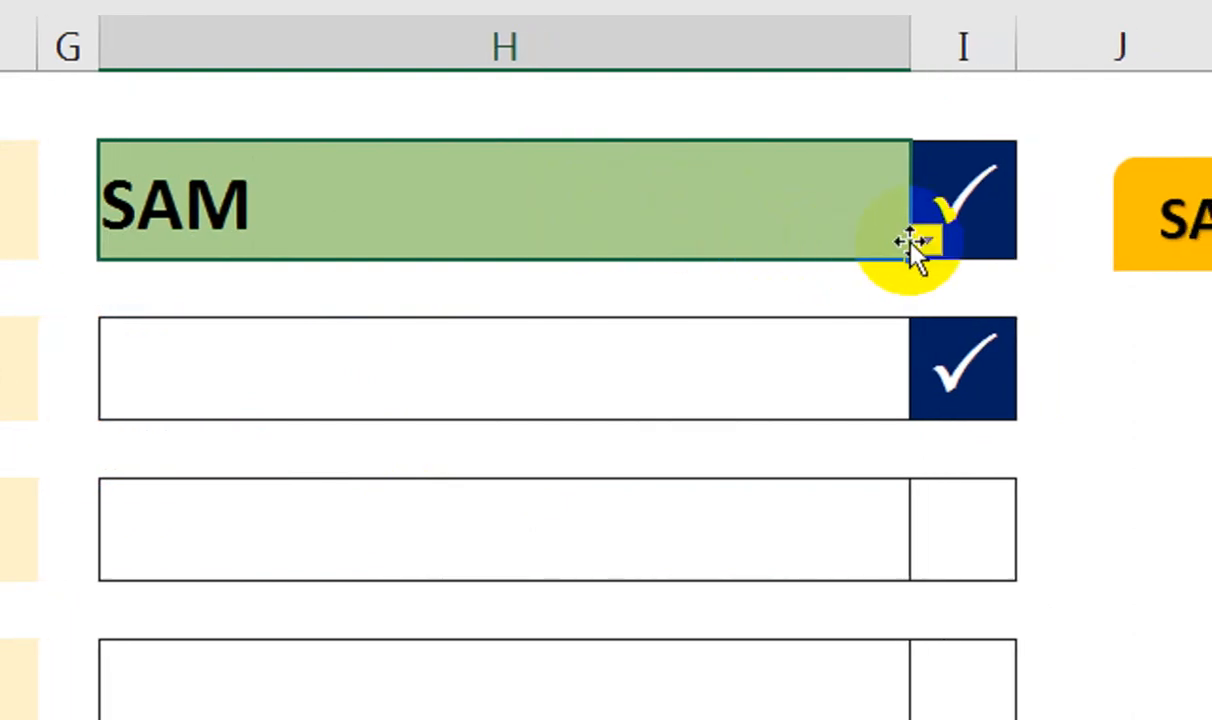
{"action": "left_click", "coordinate": [958, 242]}
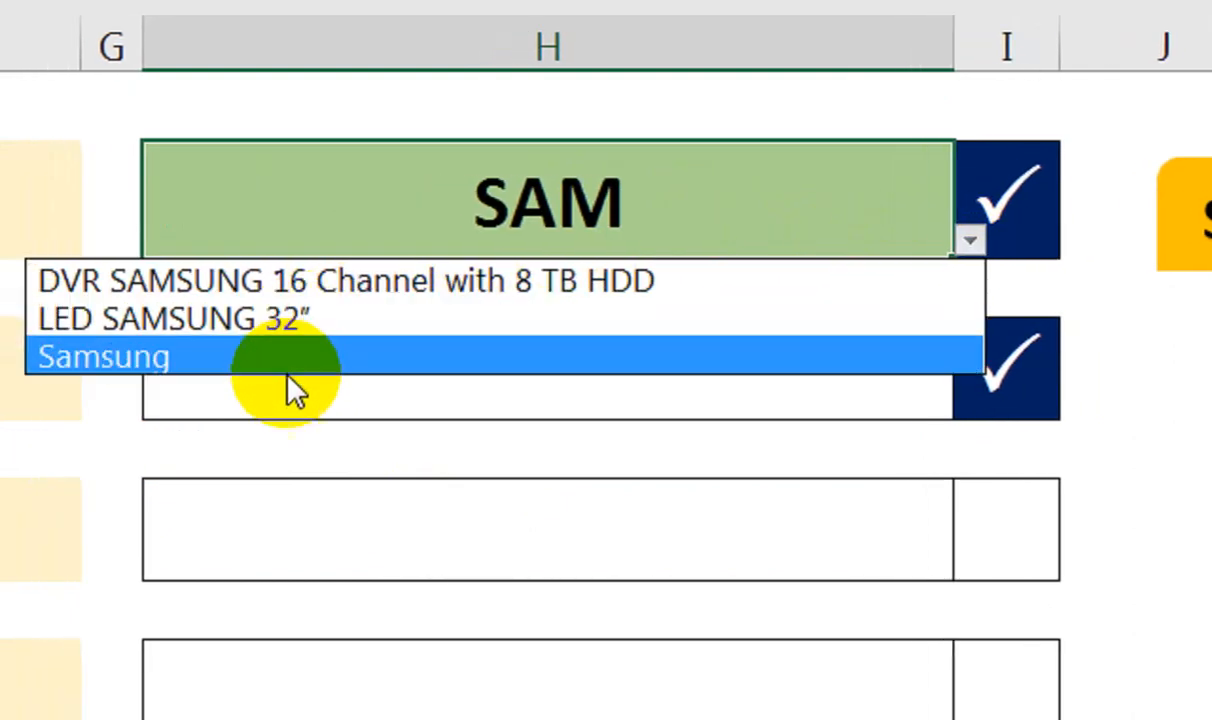
{"action": "left_click", "coordinate": [495, 223]}
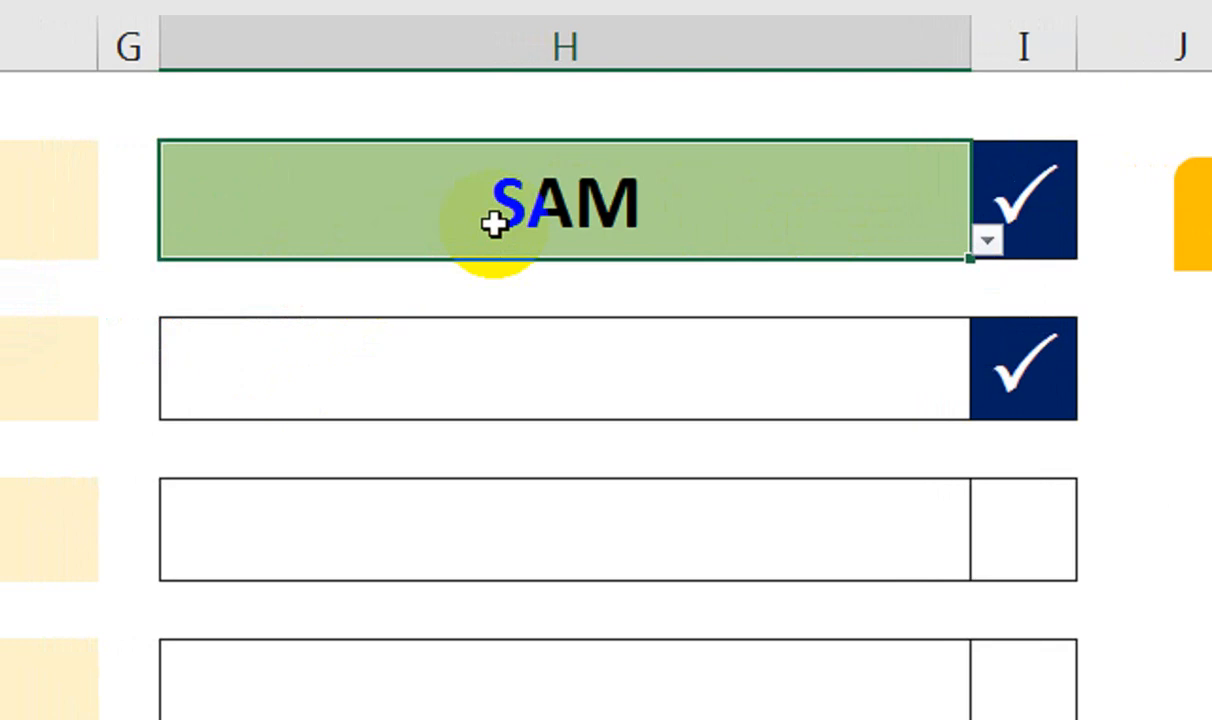
Clear the box, browse the full list, then search DUAL and pick Dual Light Batteries
{"action": "key", "text": "Delete"}
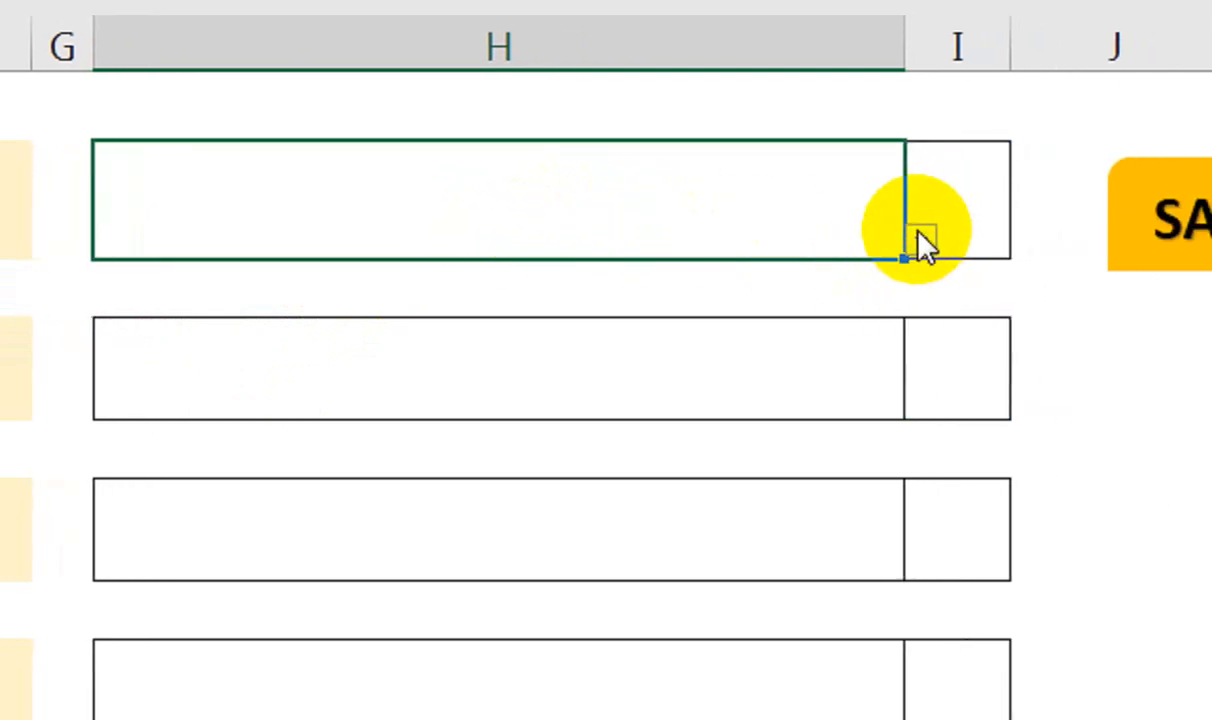
{"action": "left_click", "coordinate": [987, 240]}
{"action": "mouse_move", "coordinate": [895, 345]}
{"action": "left_mouse_down"}
{"action": "mouse_move", "coordinate": [887, 533]}
{"action": "mouse_move", "coordinate": [903, 345]}
{"action": "left_mouse_up"}
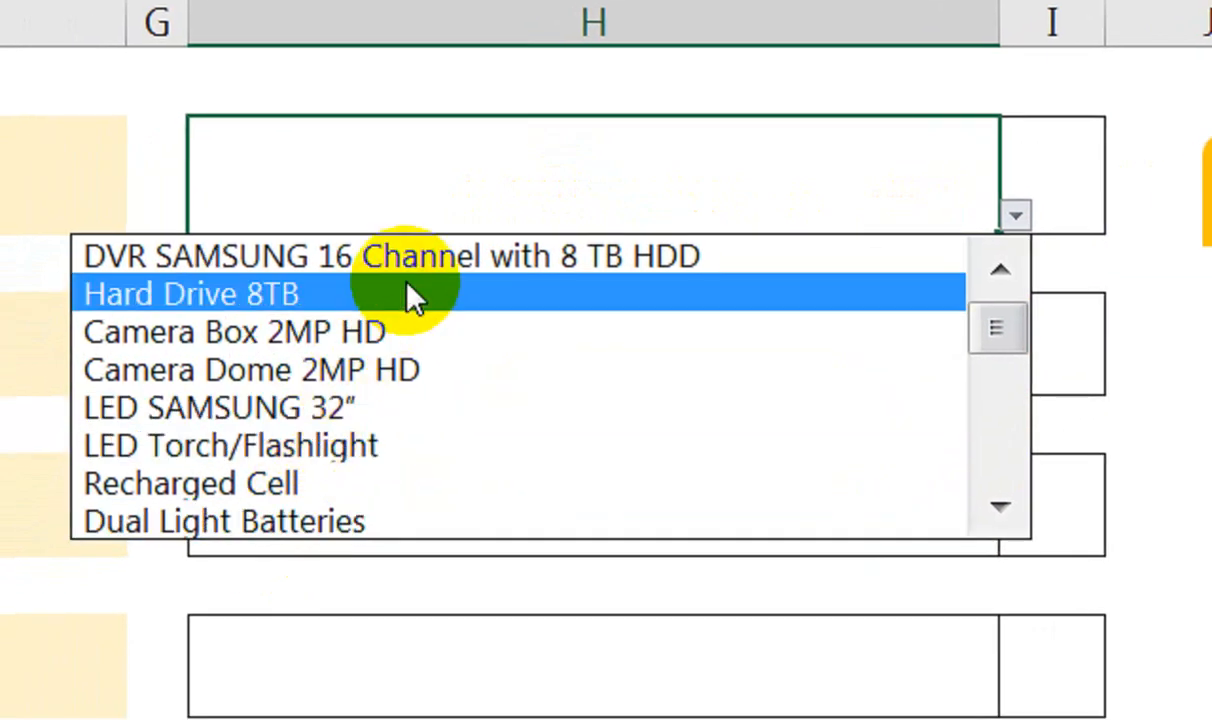
{"action": "left_click", "coordinate": [432, 188]}
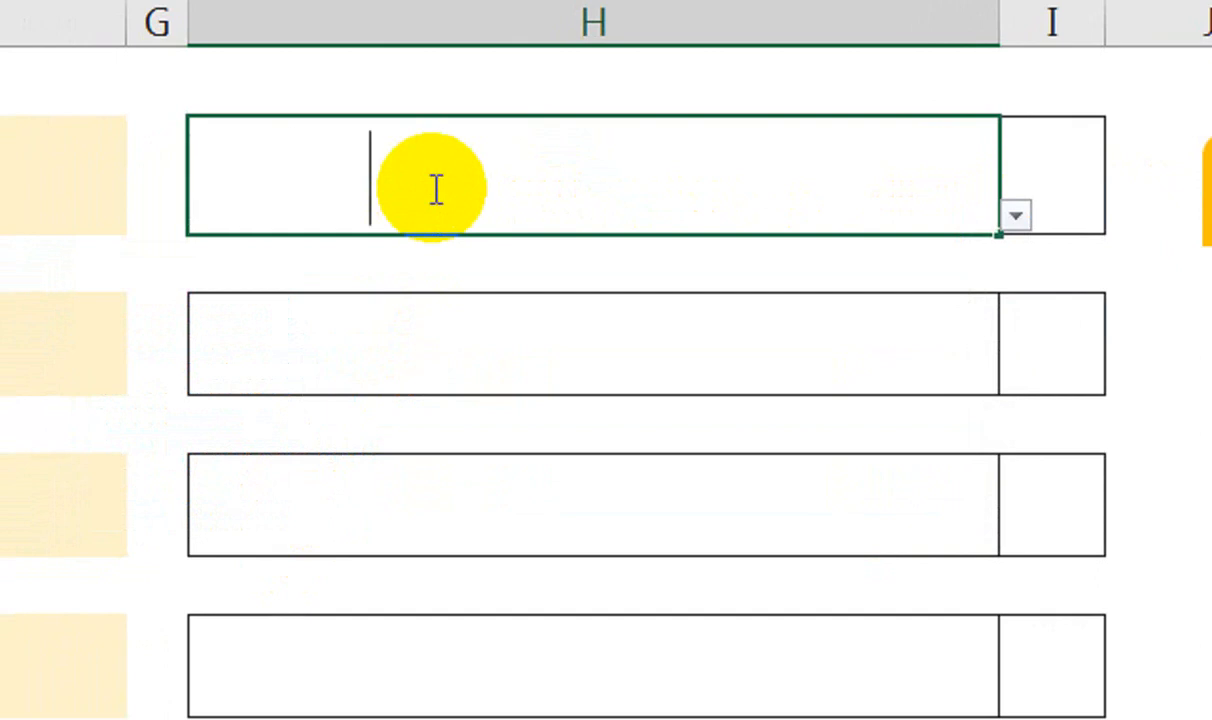
{"action": "type", "text": "DUAL"}
{"action": "left_click", "coordinate": [1015, 215]}
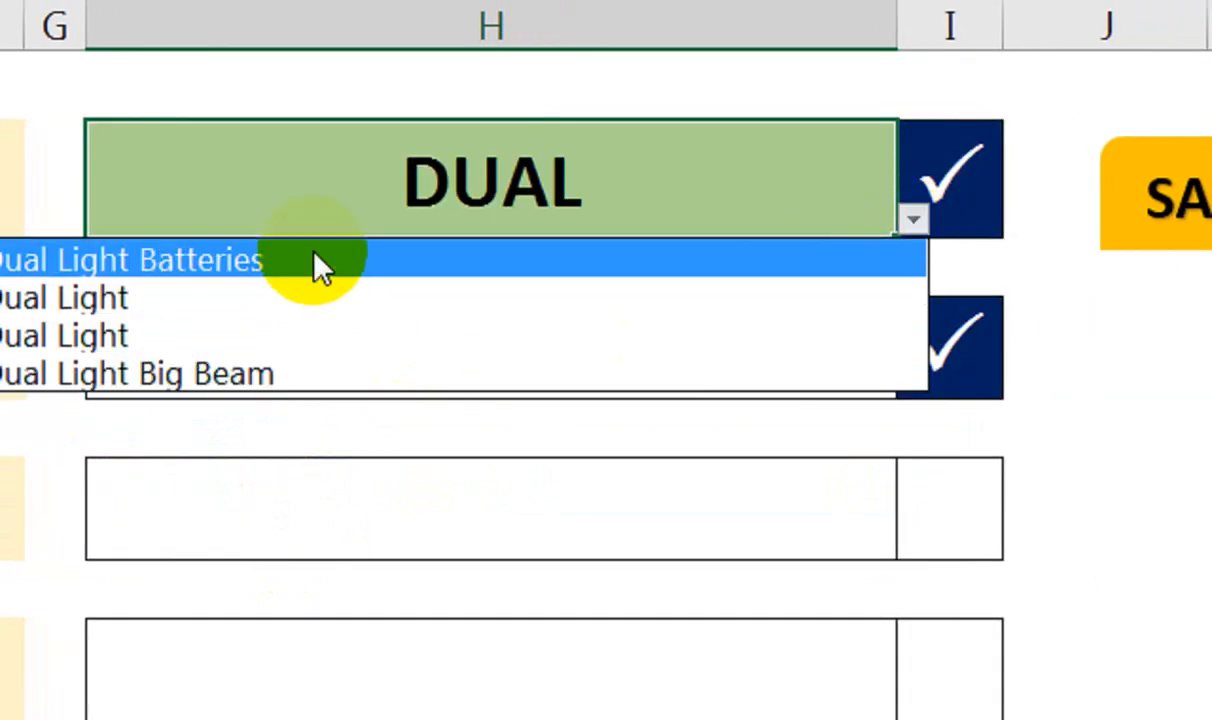
{"action": "left_click", "coordinate": [108, 258]}
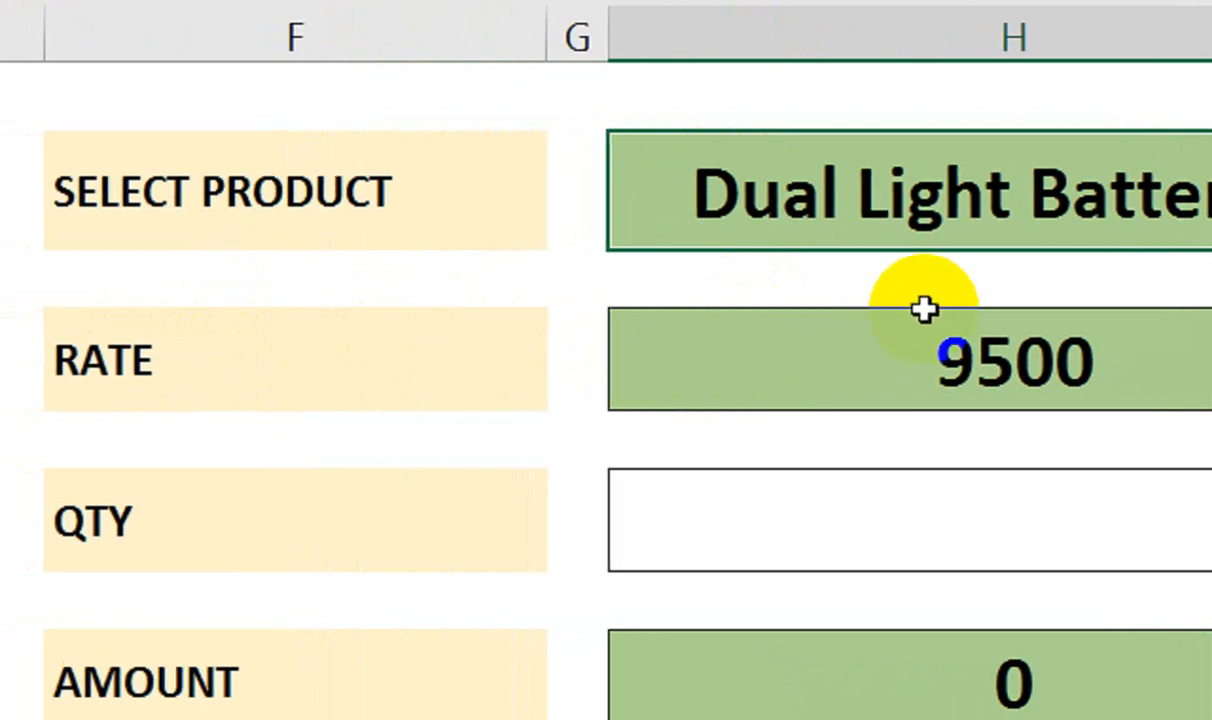
Enter QTY 10 and a customer name, then click SAVE DATA, which raises error 1004
{"action": "left_click", "coordinate": [880, 537]}
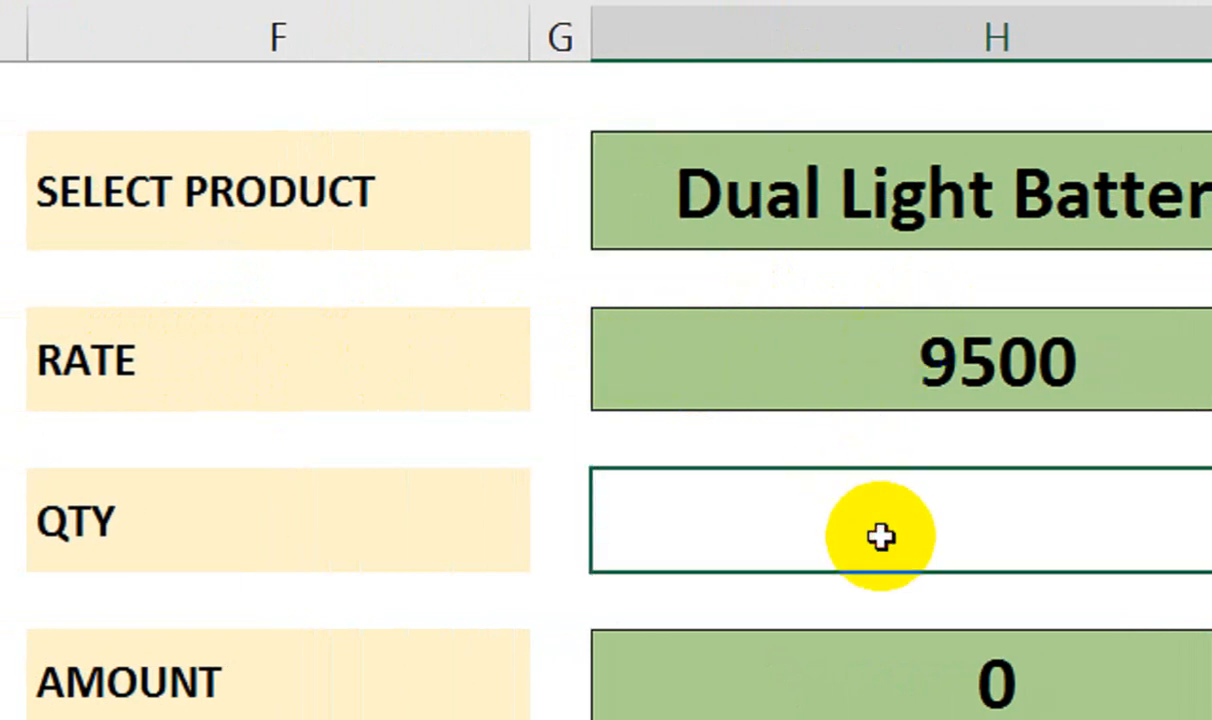
{"action": "type", "text": "10"}
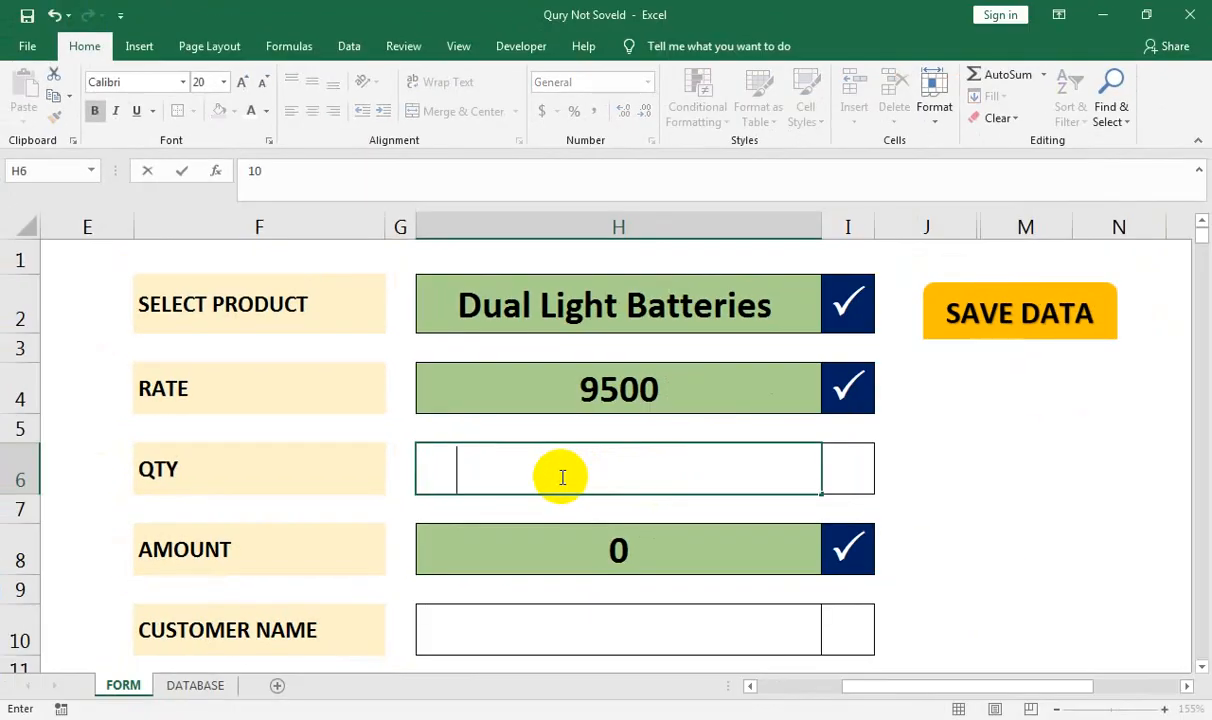
{"action": "key", "text": "Return"}
{"action": "left_click", "coordinate": [594, 640]}
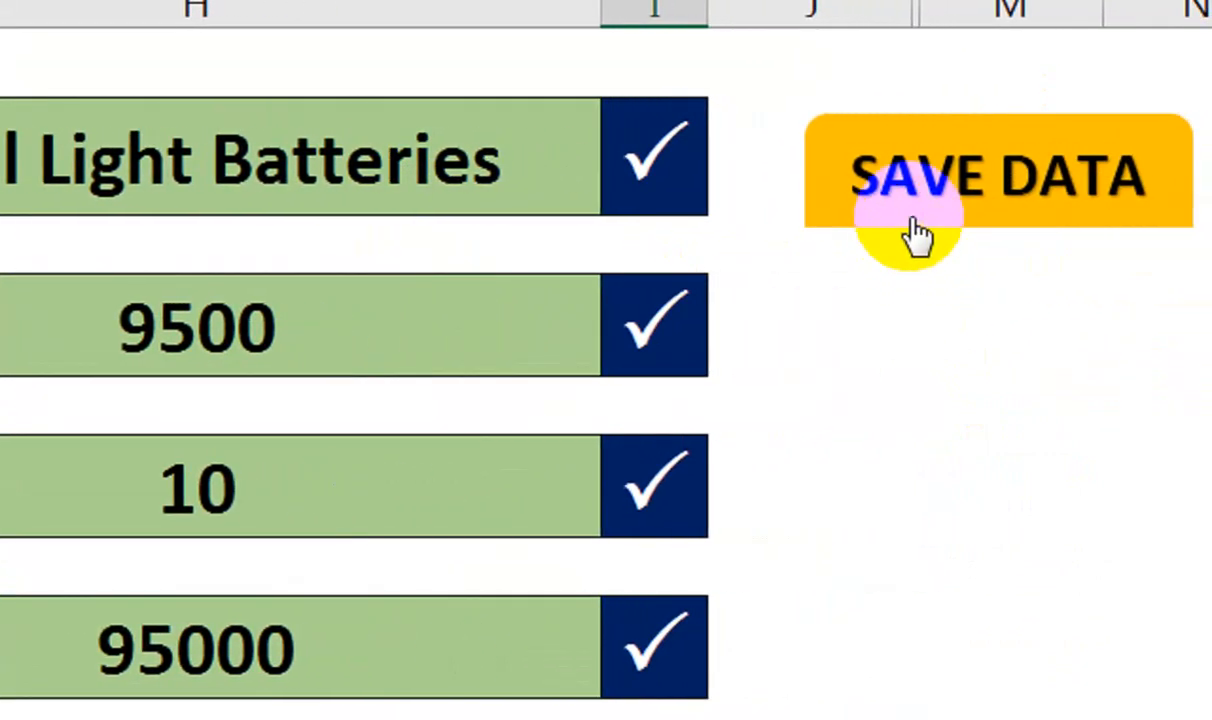
{"action": "left_click", "coordinate": [915, 222]}
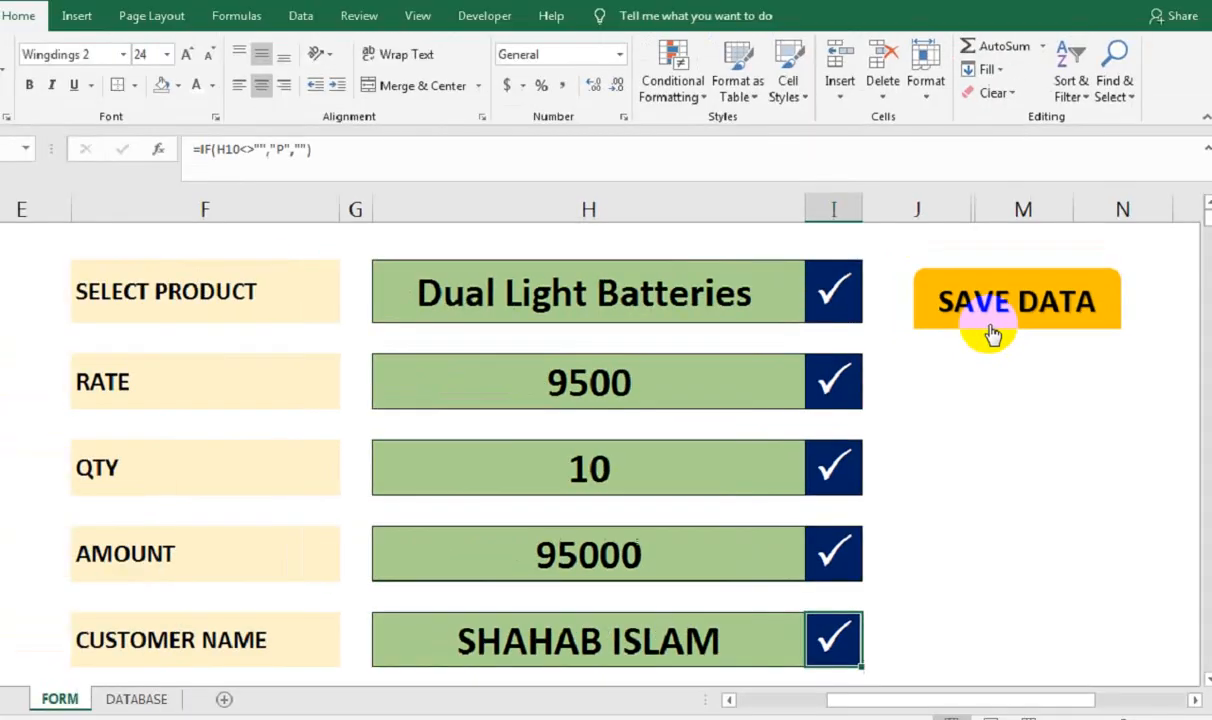
{"action": "left_click", "coordinate": [993, 334]}
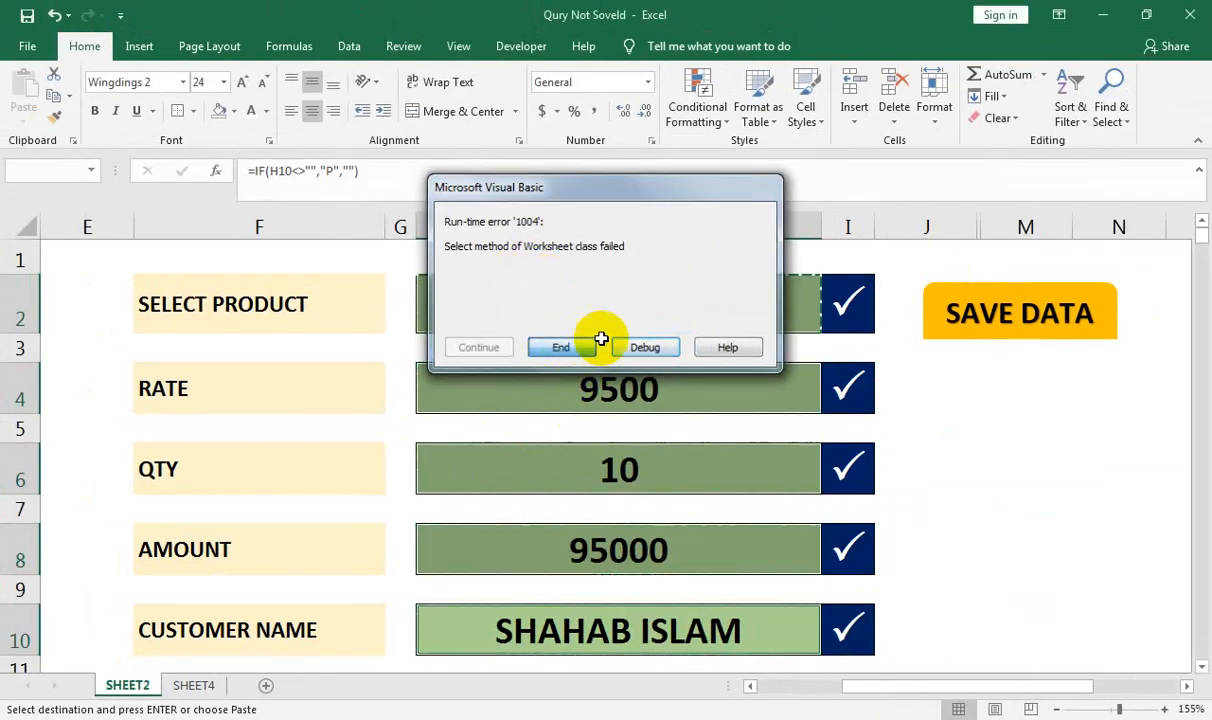
Dismiss the error, unhide Sheet3, and view the saved entries on SHEET4
{"action": "left_click", "coordinate": [564, 345]}
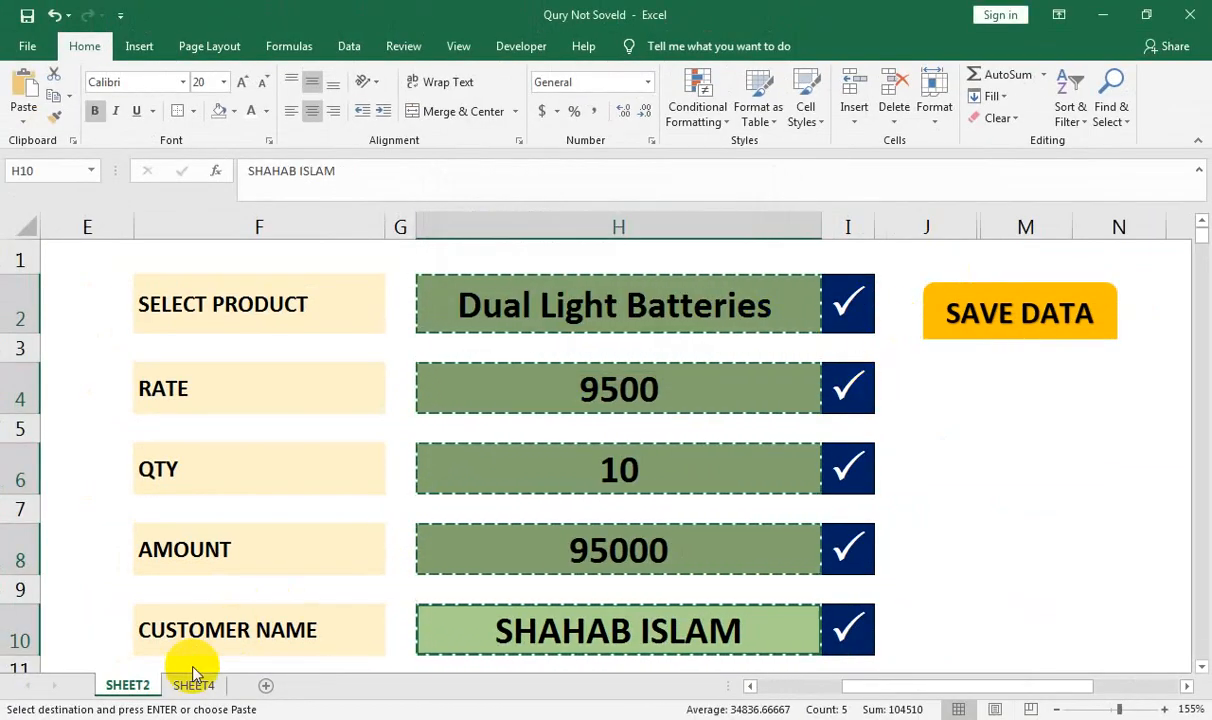
{"action": "right_click", "coordinate": [125, 687]}
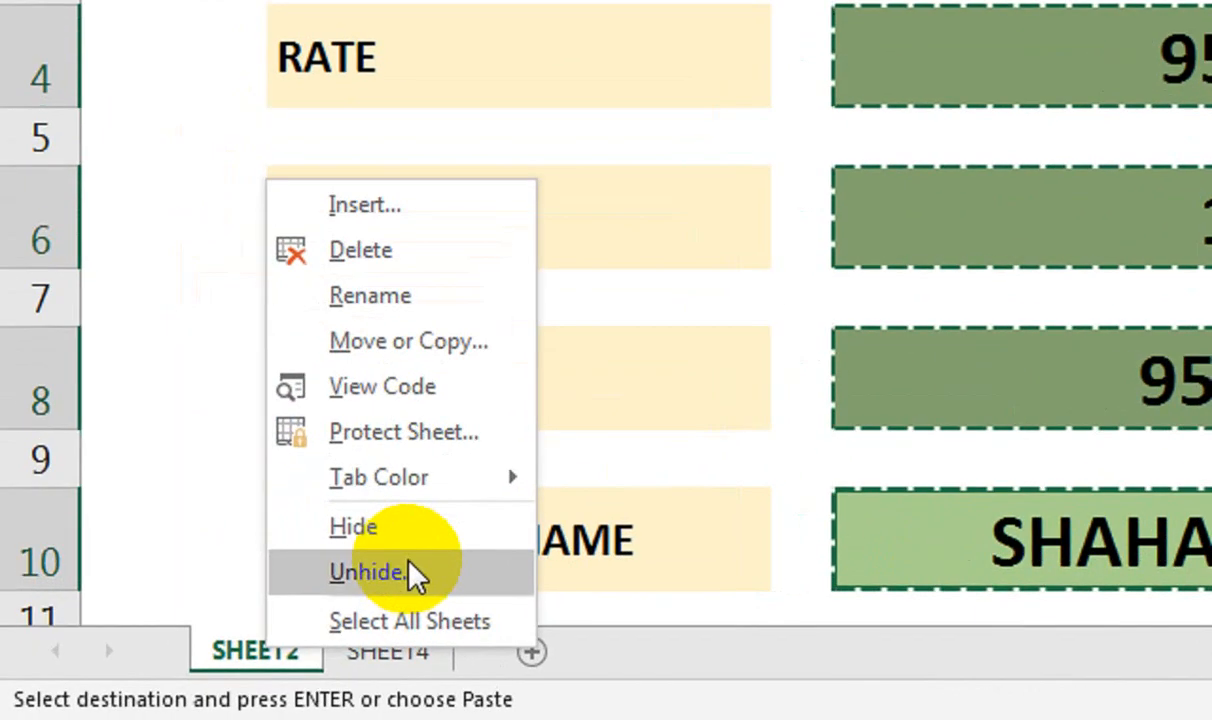
{"action": "left_click", "coordinate": [415, 577]}
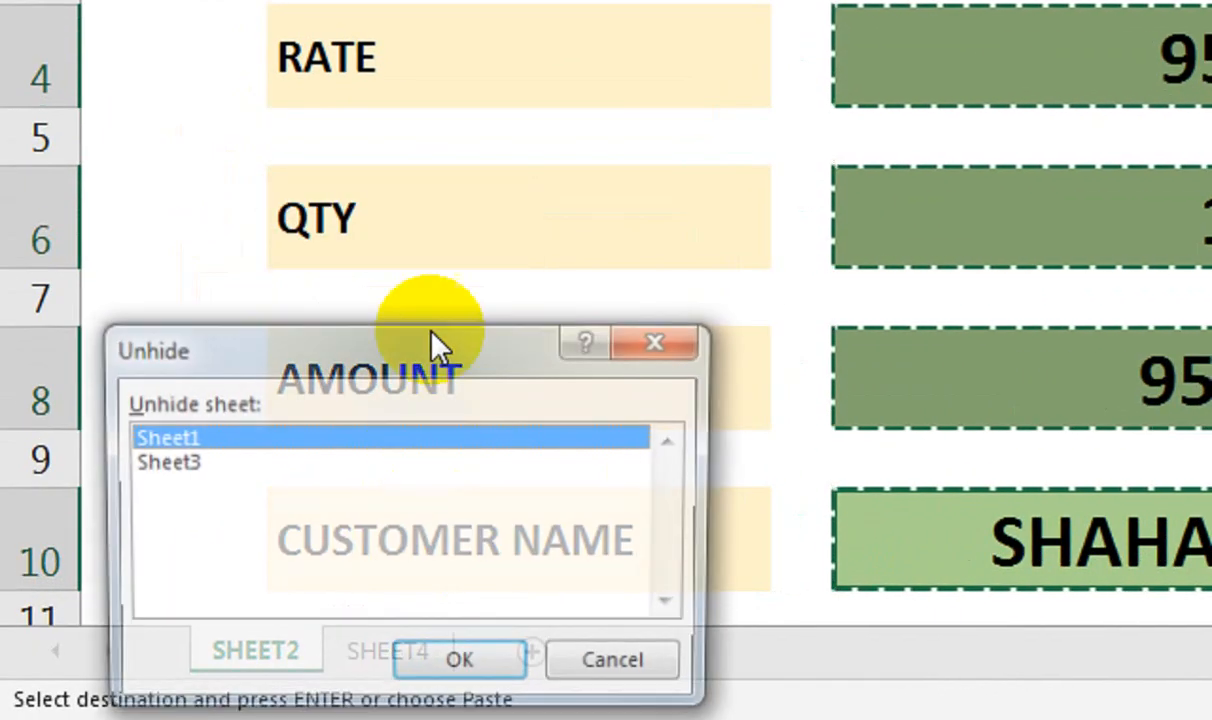
{"action": "left_click", "coordinate": [170, 460]}
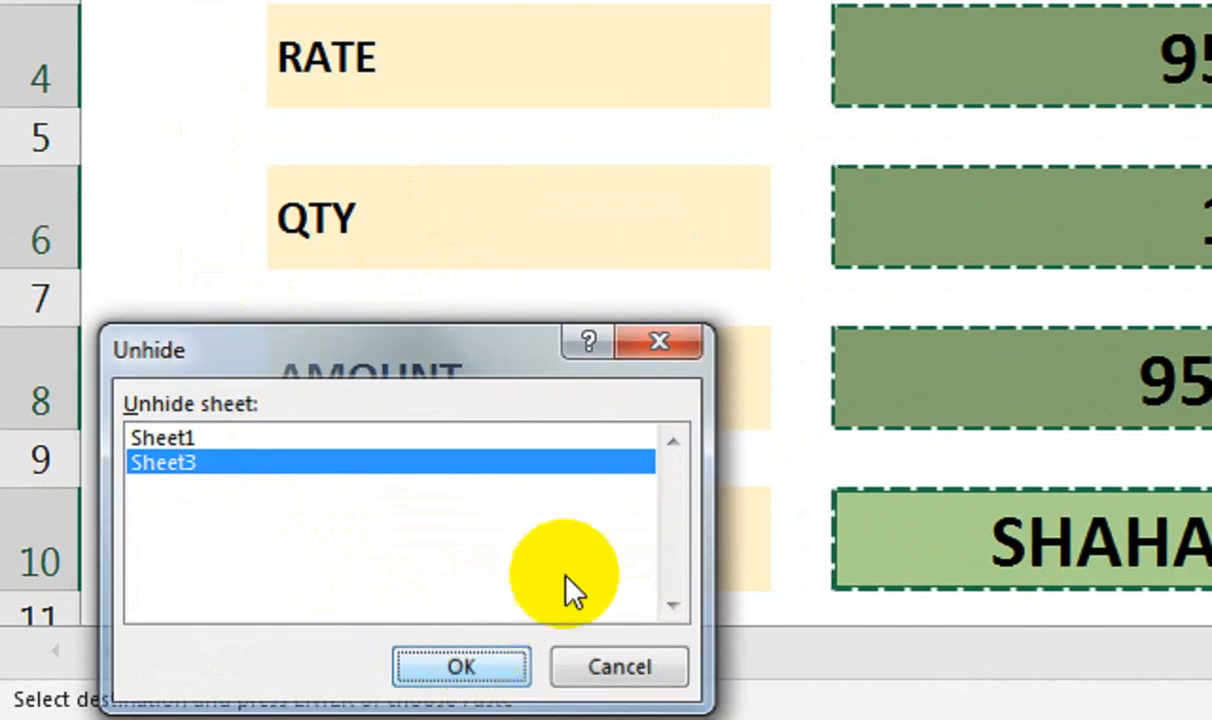
{"action": "left_click", "coordinate": [461, 667]}
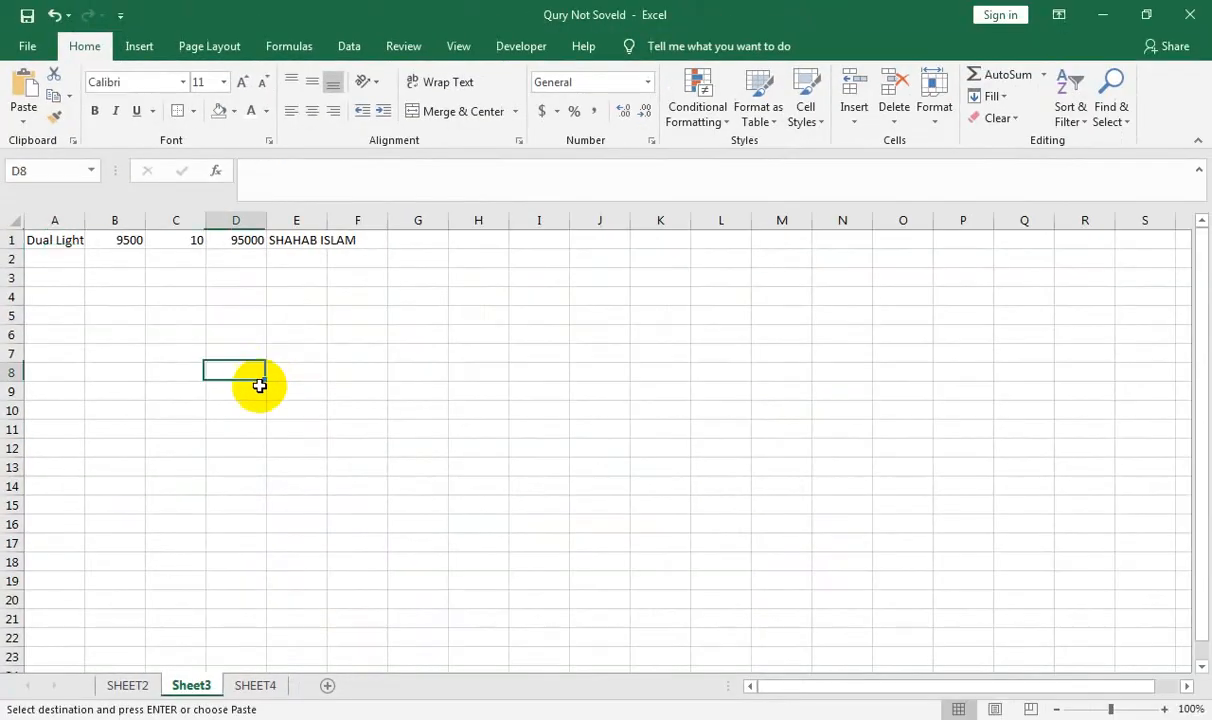
{"action": "left_click", "coordinate": [127, 685]}
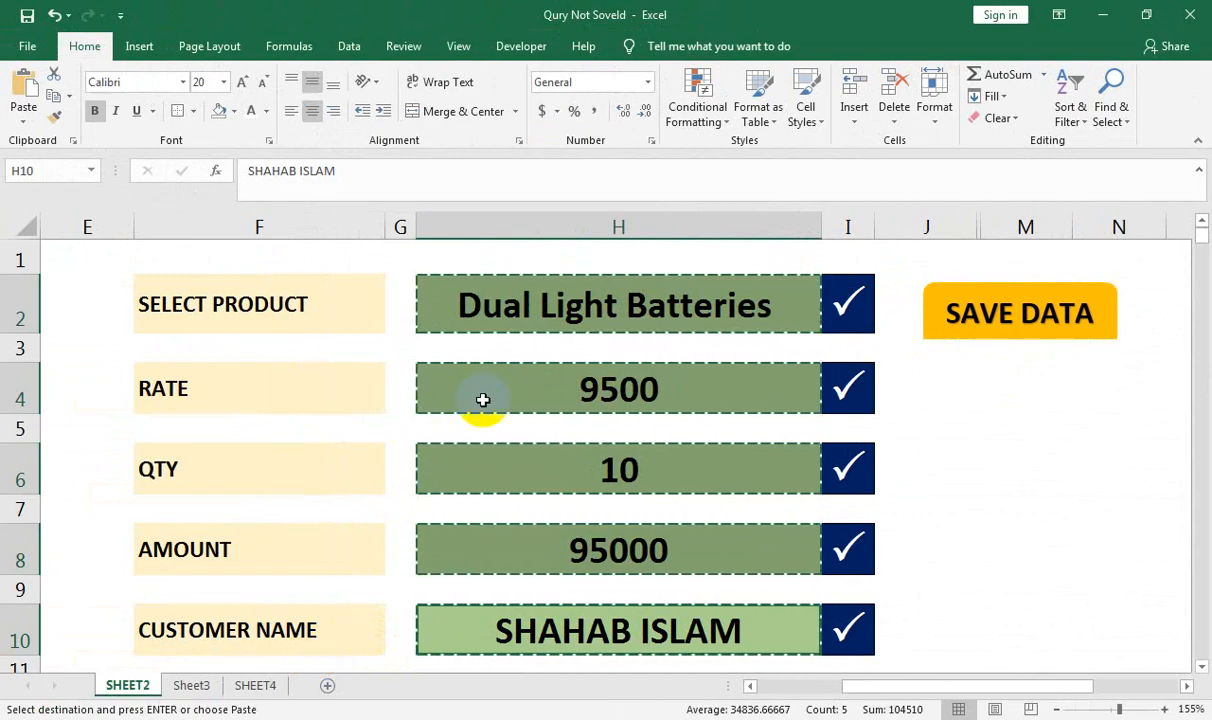
{"action": "left_click", "coordinate": [262, 685]}
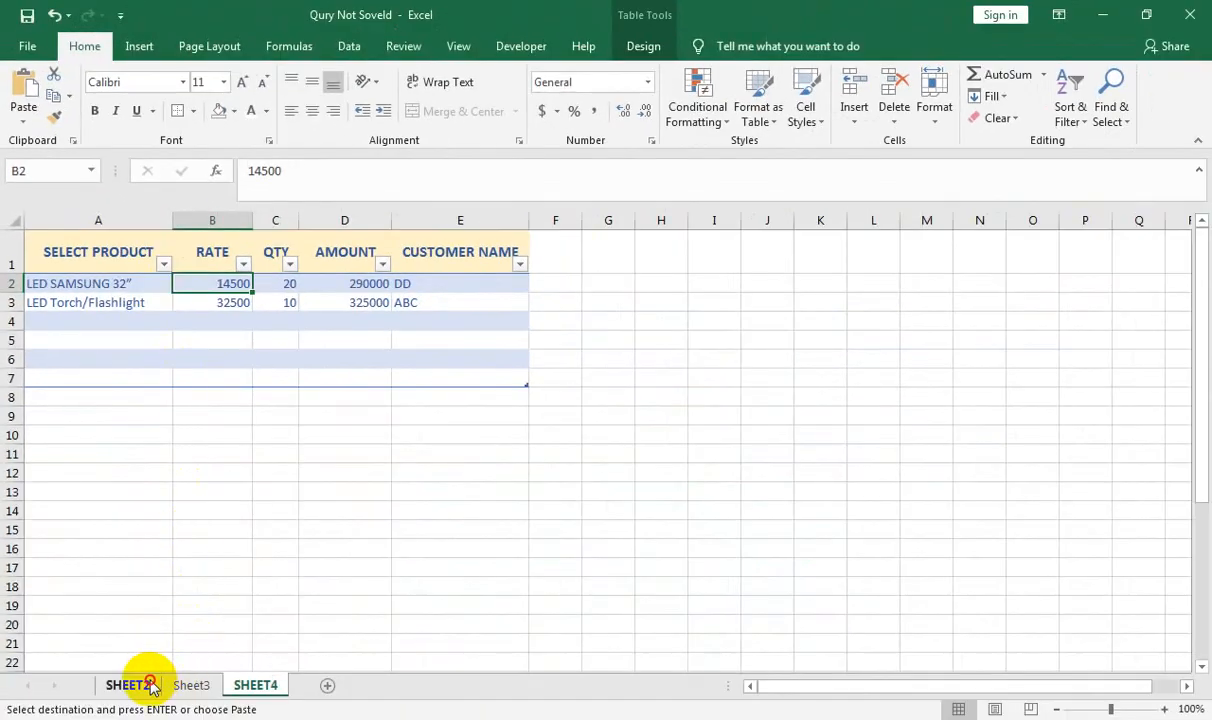
Save the Dual Light Batteries entry from SHEET2 and confirm it tops SHEET4's table
{"action": "left_click", "coordinate": [150, 685]}
{"action": "left_click", "coordinate": [945, 324]}
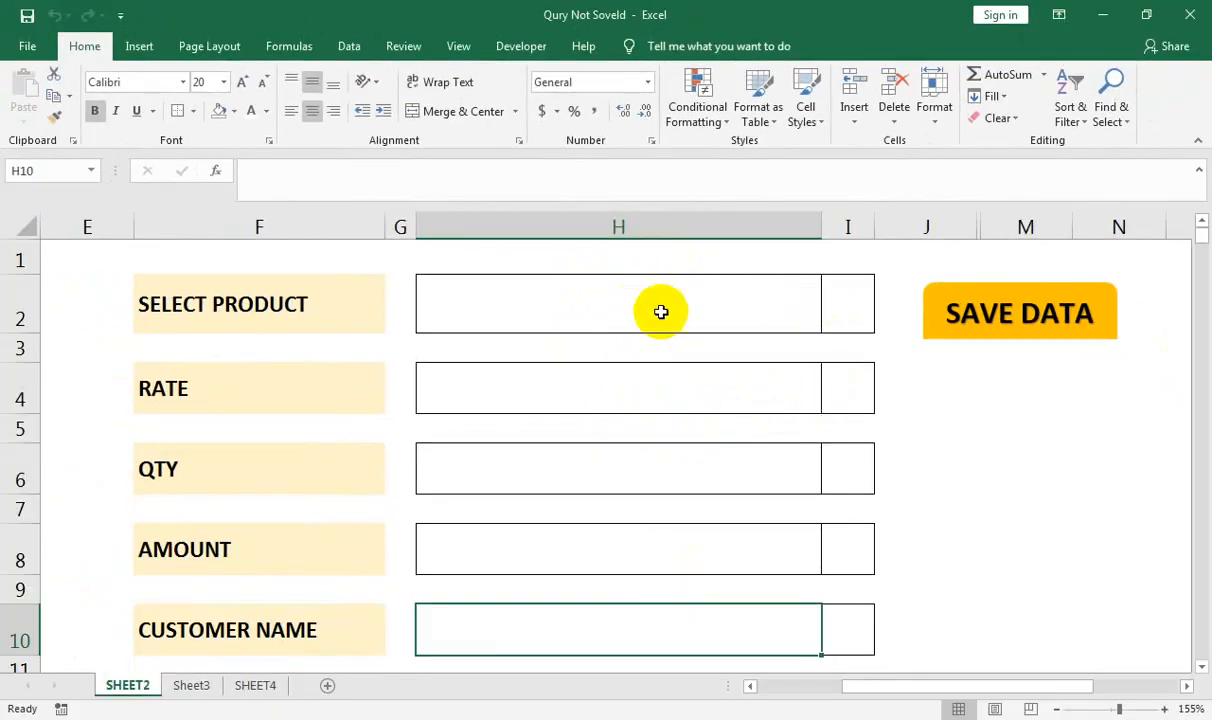
{"action": "left_click", "coordinate": [258, 686]}
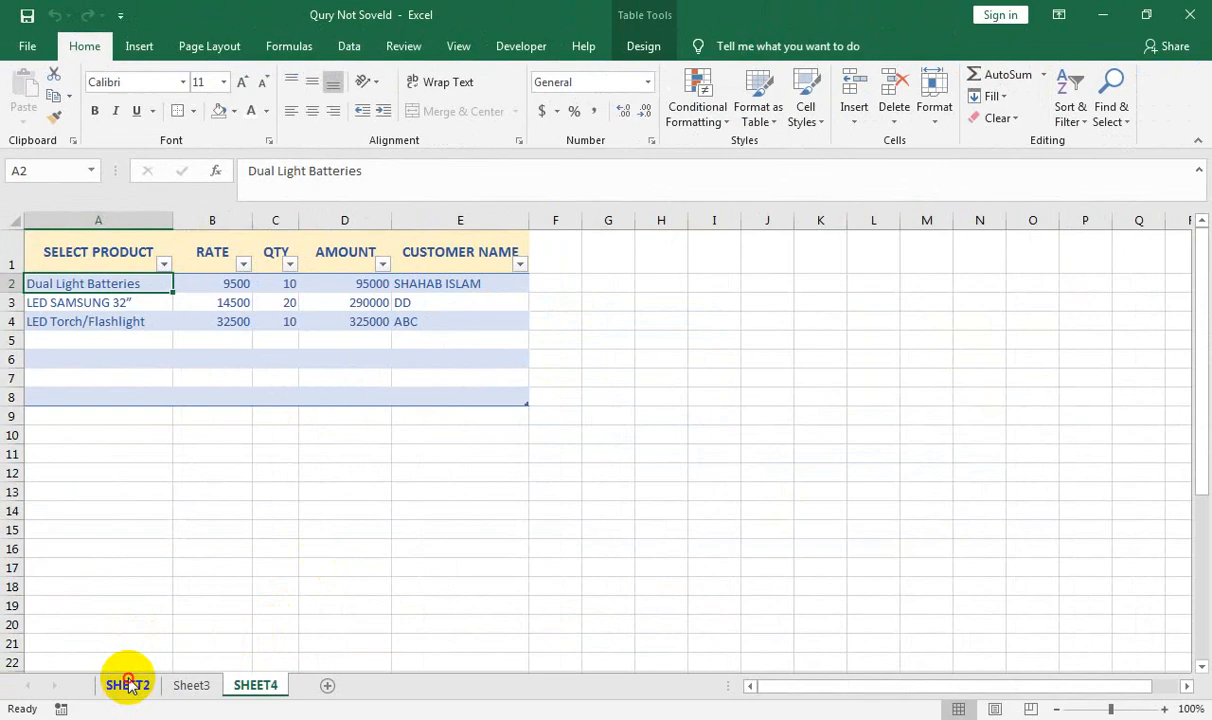
{"action": "left_click", "coordinate": [128, 685]}
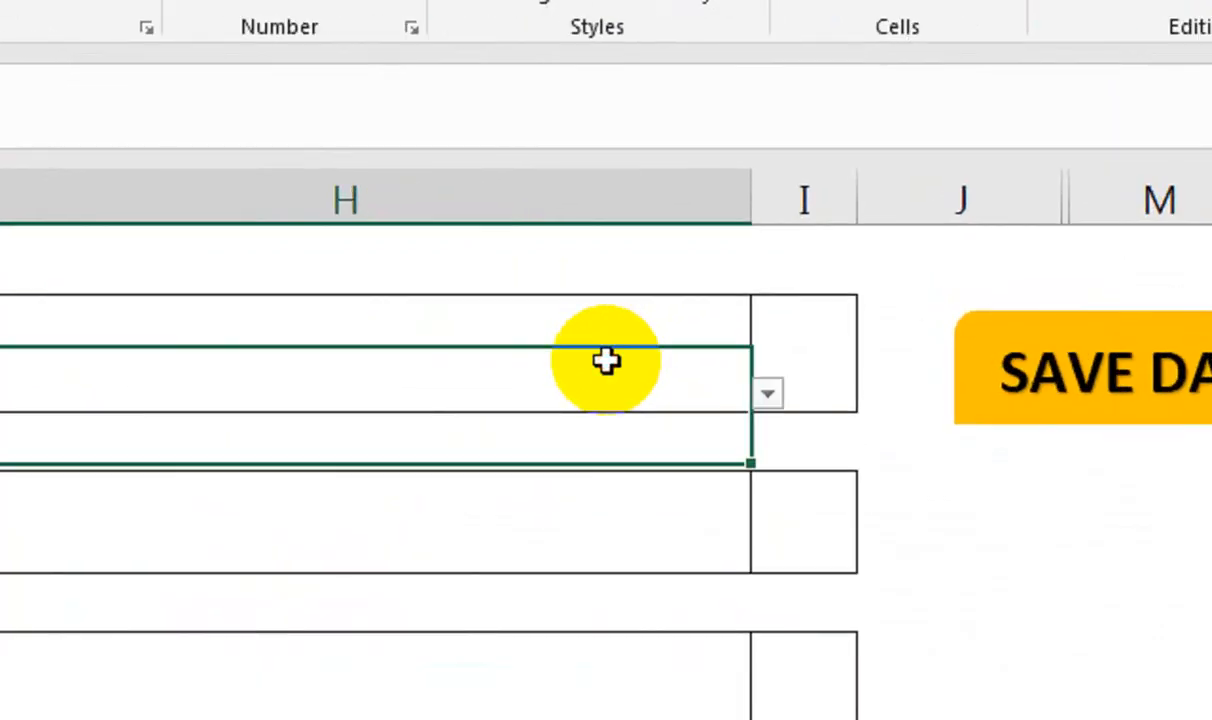
Search the product cell for HA and choose Hard Drive 4TB
{"action": "left_click", "coordinate": [606, 360]}
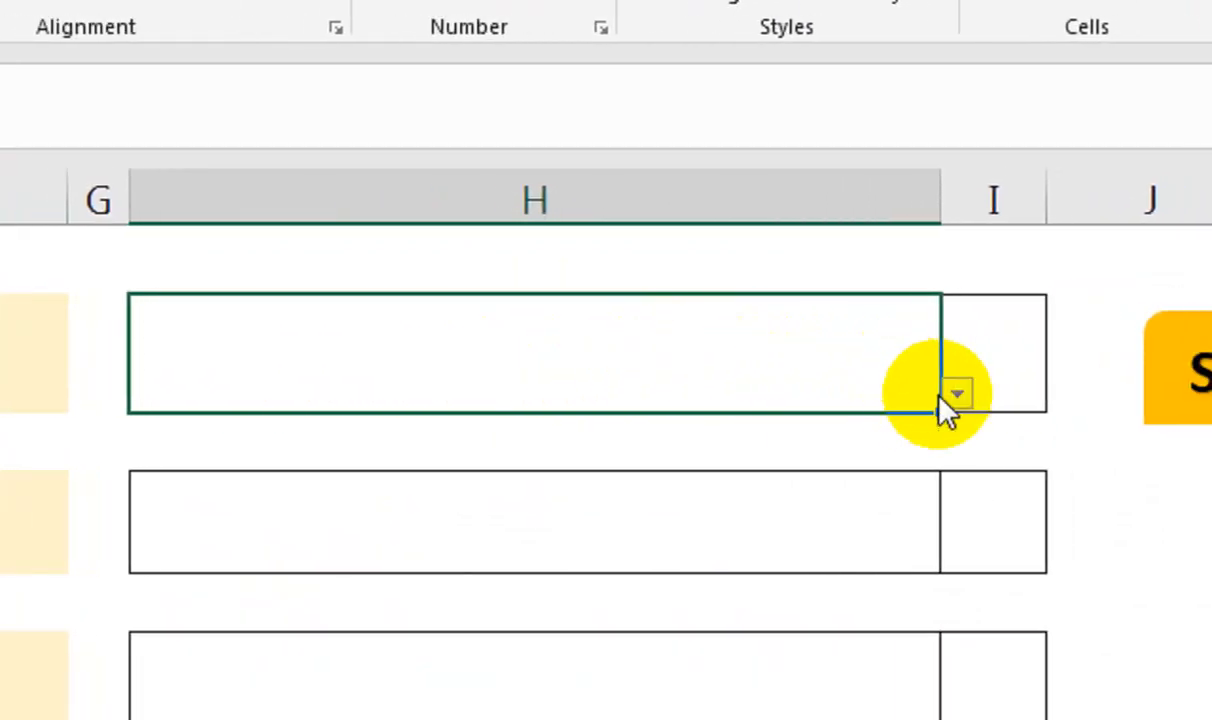
{"action": "left_click", "coordinate": [955, 398]}
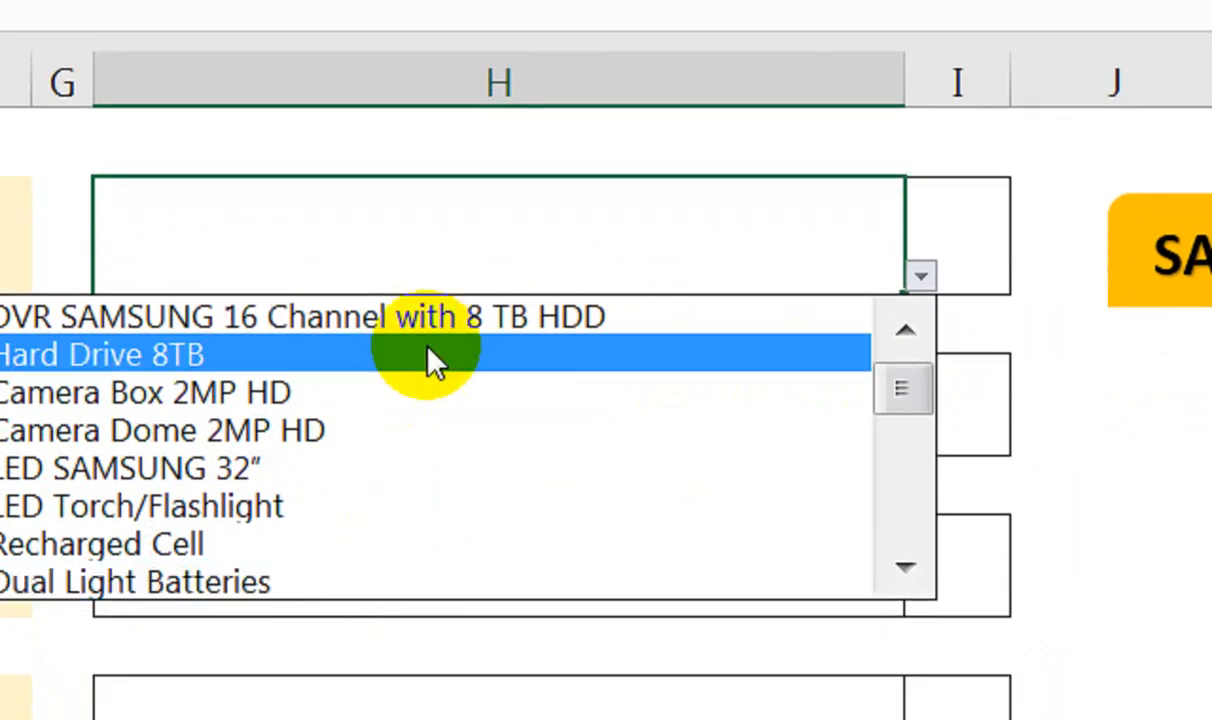
{"action": "left_click", "coordinate": [470, 476]}
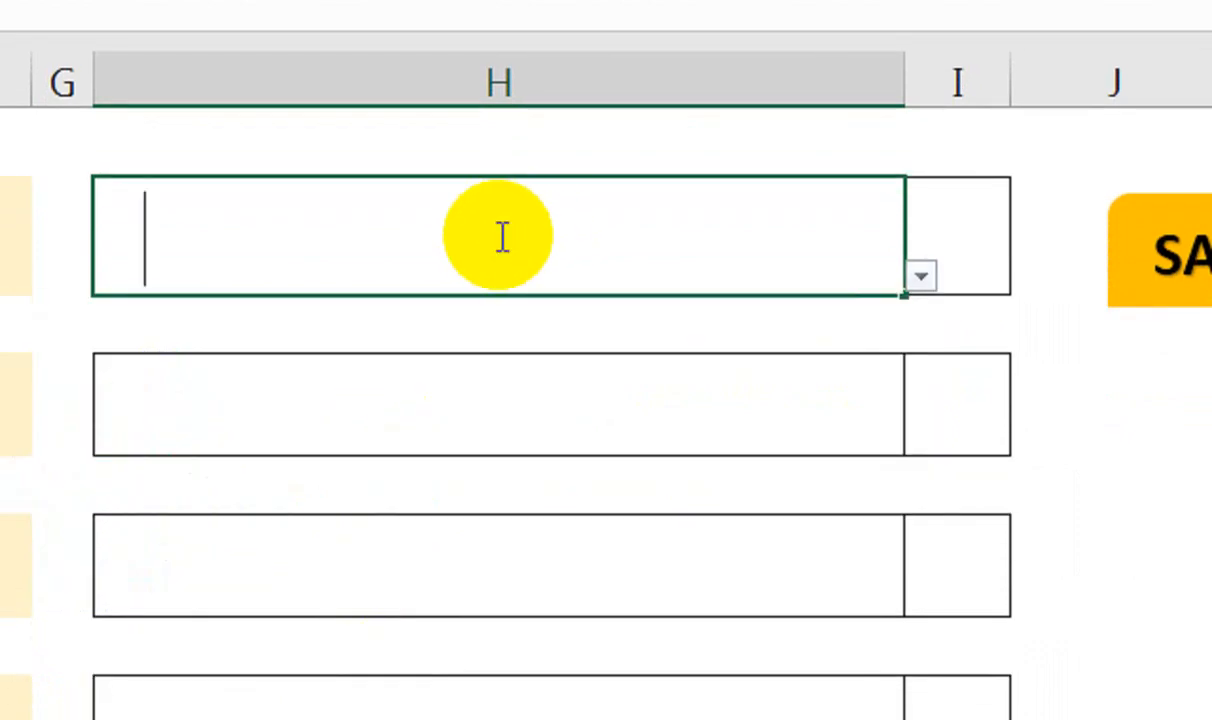
{"action": "left_click", "coordinate": [920, 276]}
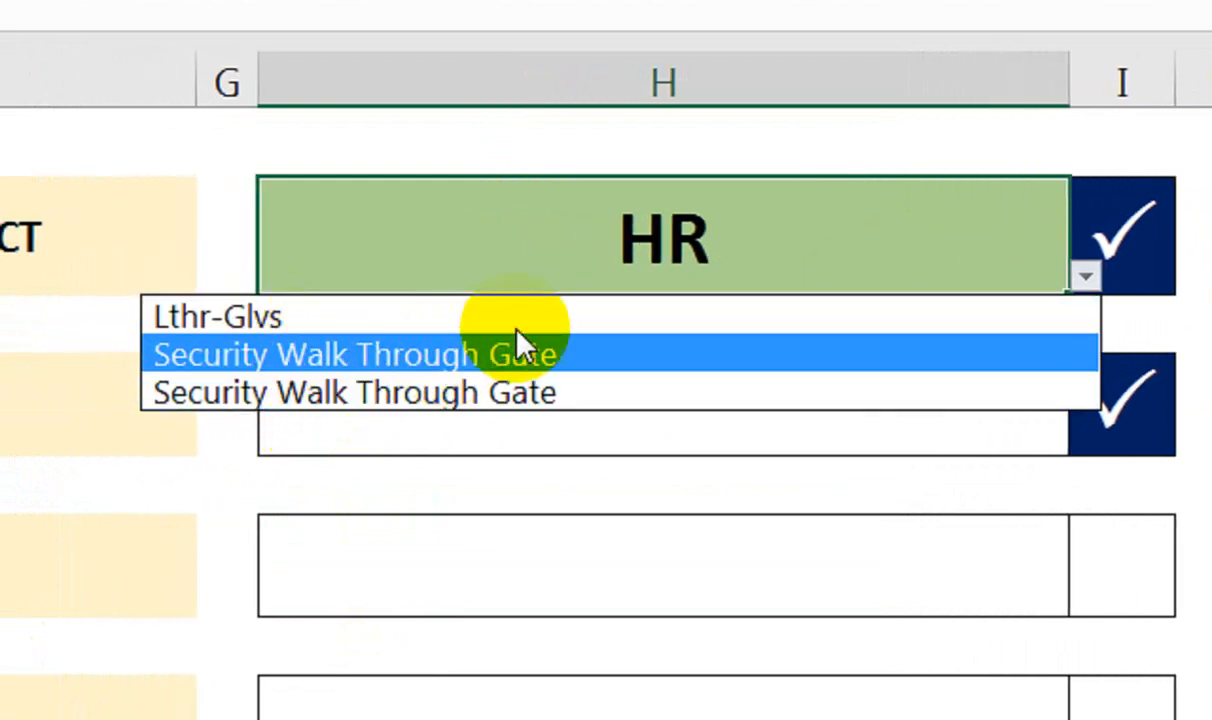
{"action": "left_click", "coordinate": [704, 243]}
{"action": "type", "text": "H"}
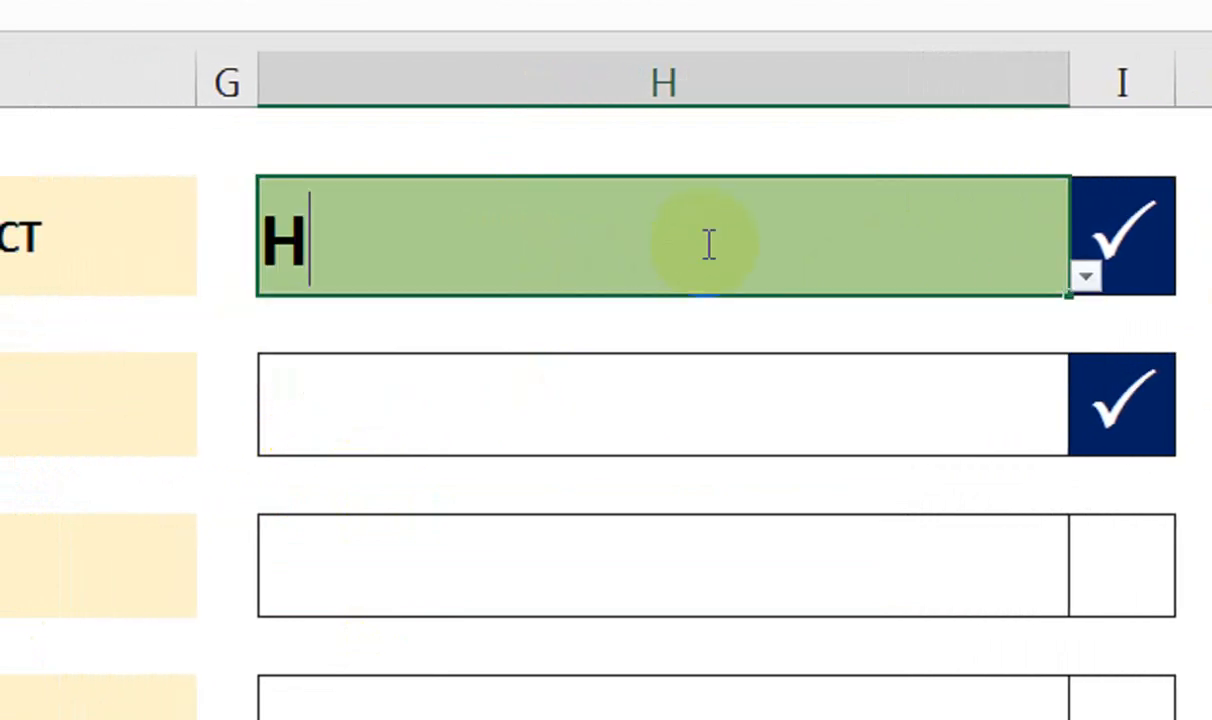
{"action": "left_click", "coordinate": [1086, 277]}
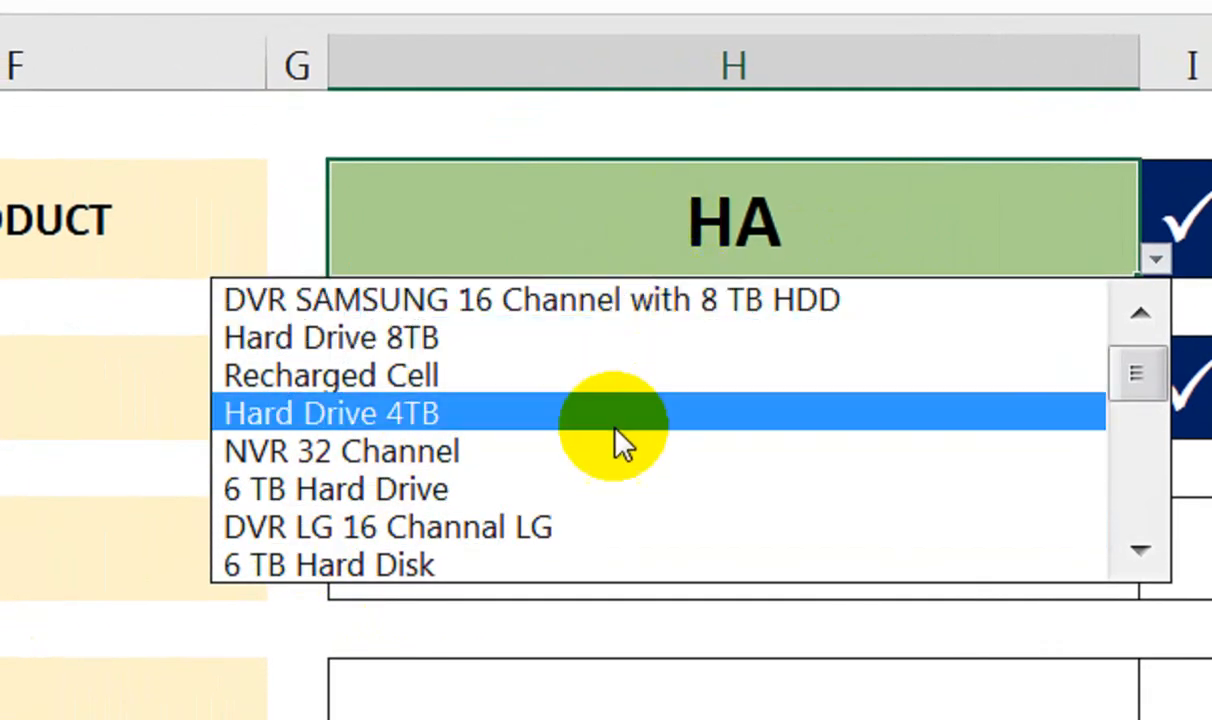
{"action": "left_click", "coordinate": [588, 417]}
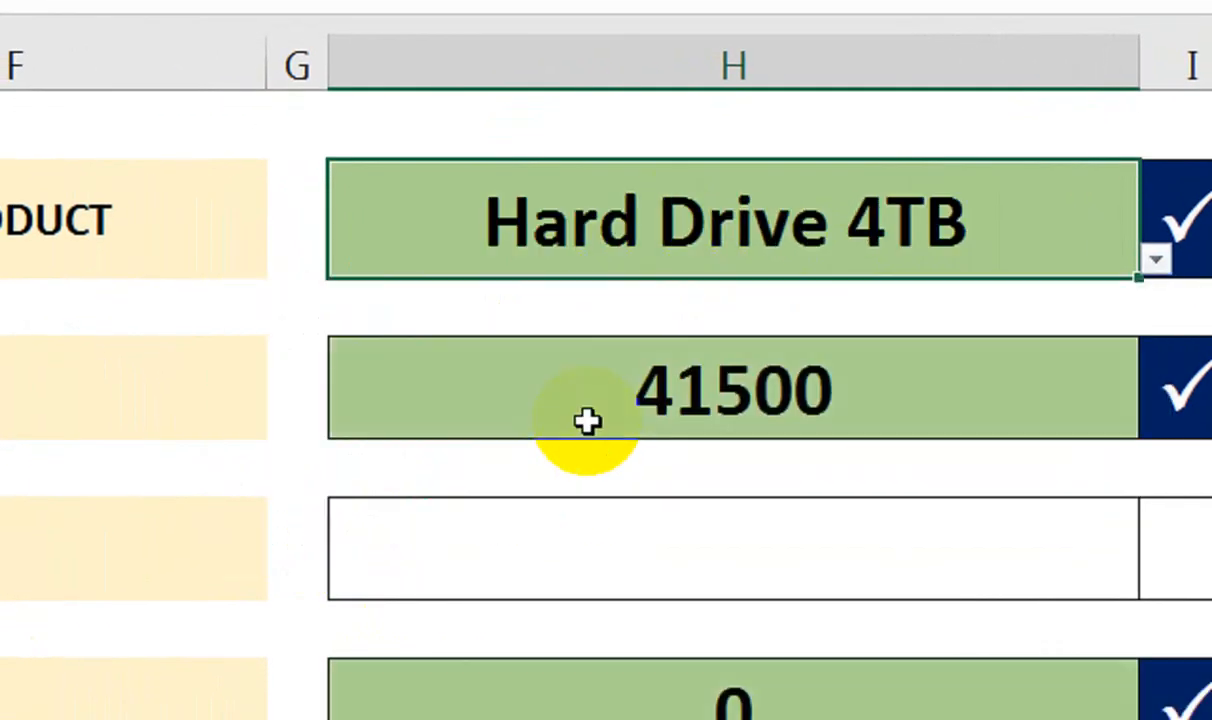
Enter QTY 20 and a customer name, save the entry, and check SHEET4
{"action": "left_click", "coordinate": [600, 521]}
{"action": "type", "text": "20"}
{"action": "key", "text": "Return"}
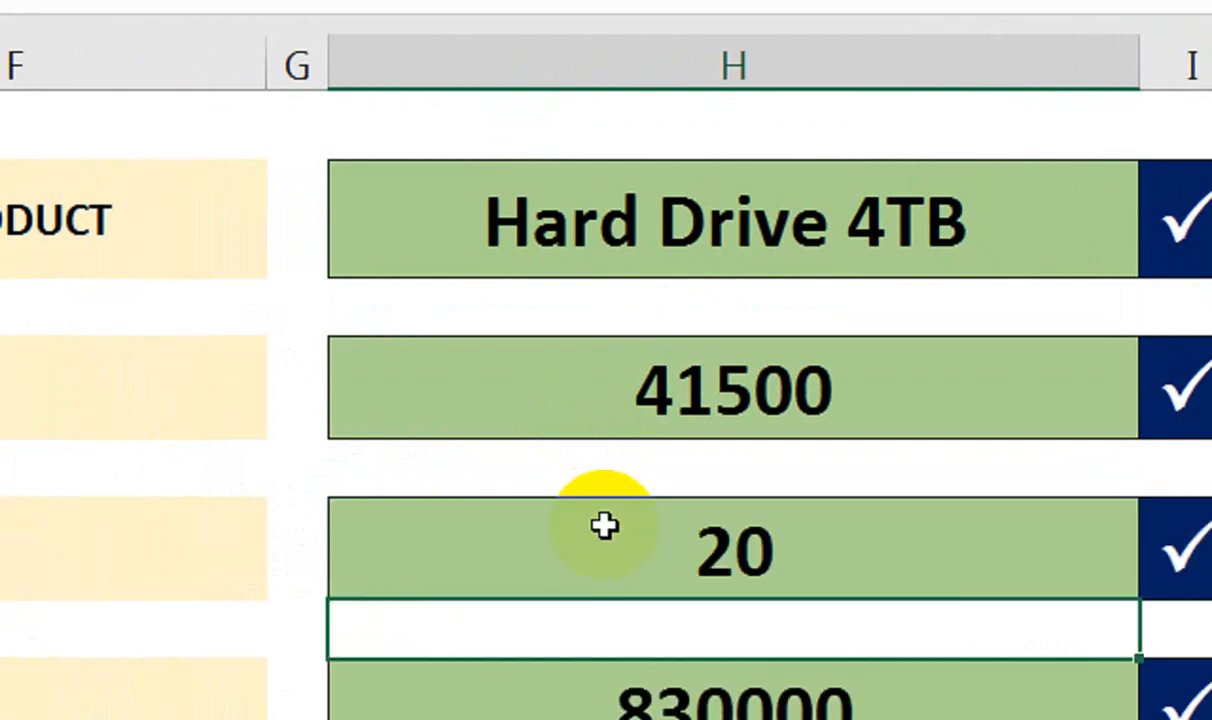
{"action": "left_click", "coordinate": [722, 569]}
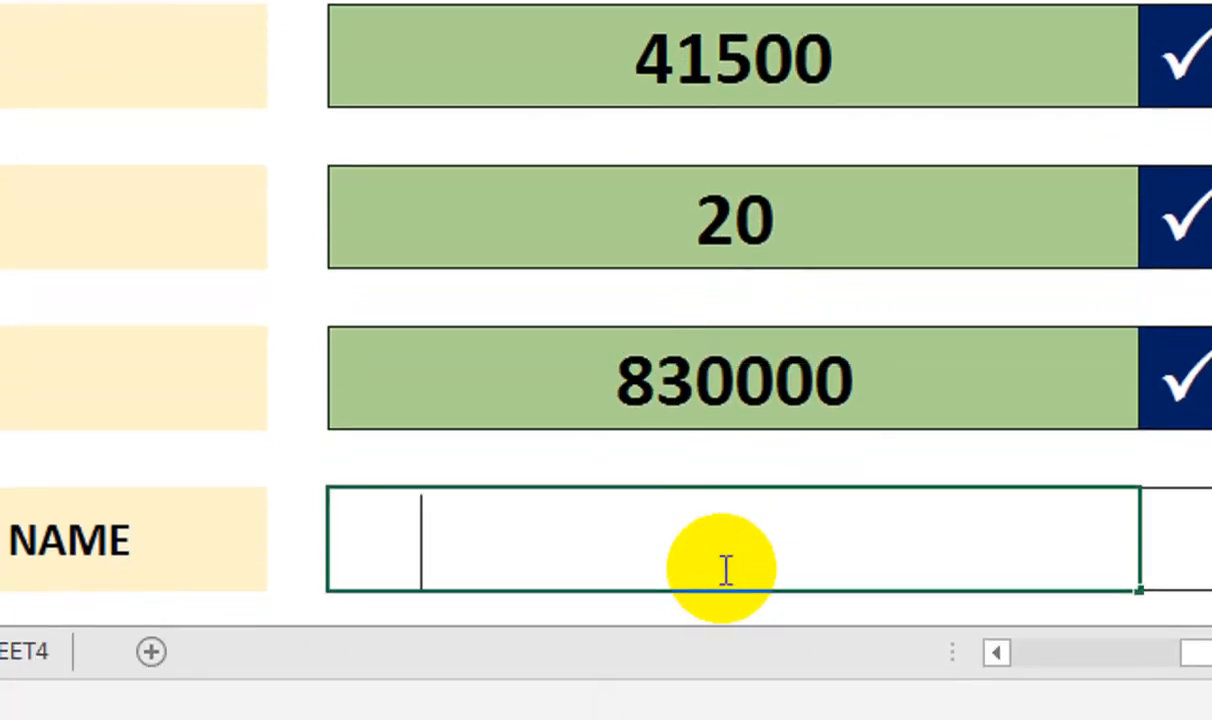
{"action": "type", "text": "ABC"}
{"action": "left_click", "coordinate": [960, 372]}
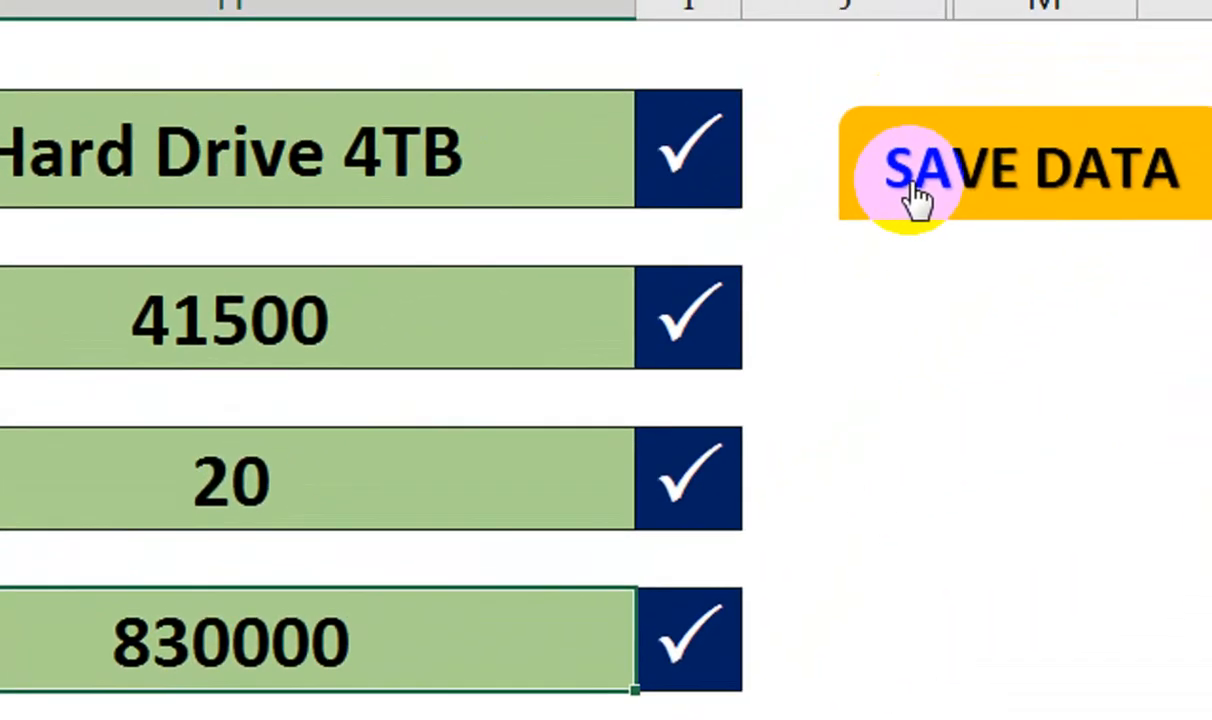
{"action": "left_click", "coordinate": [912, 188]}
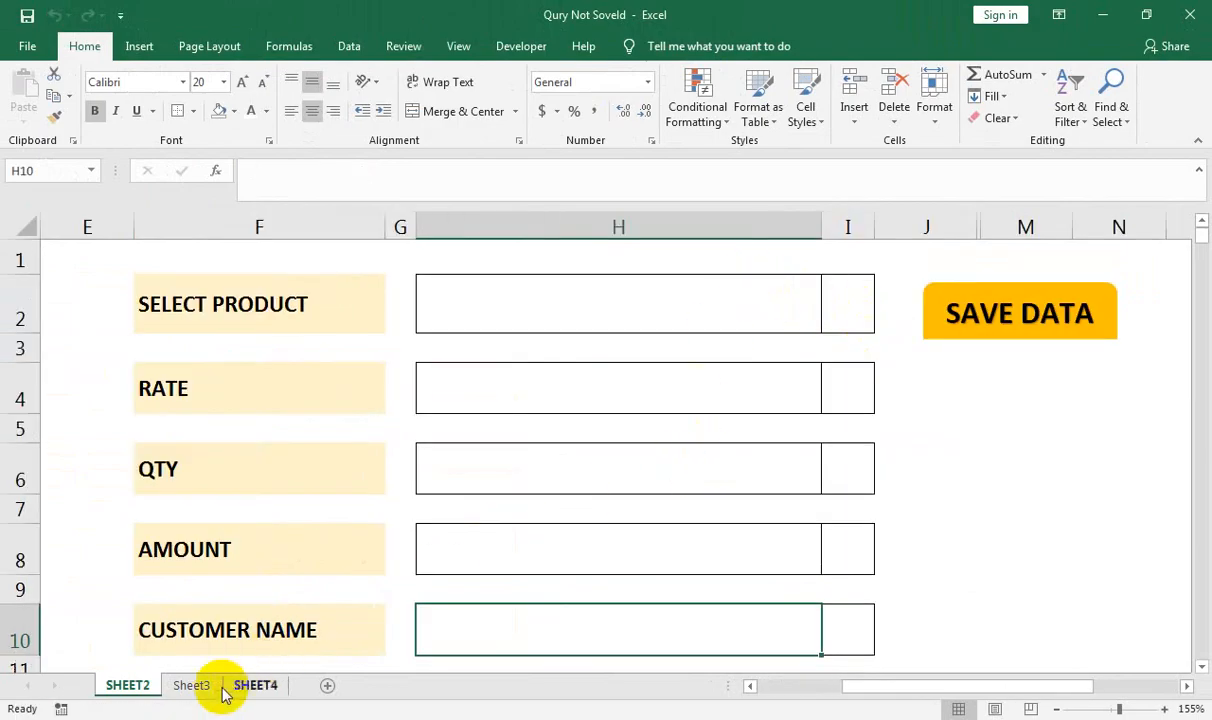
{"action": "left_click", "coordinate": [240, 687]}
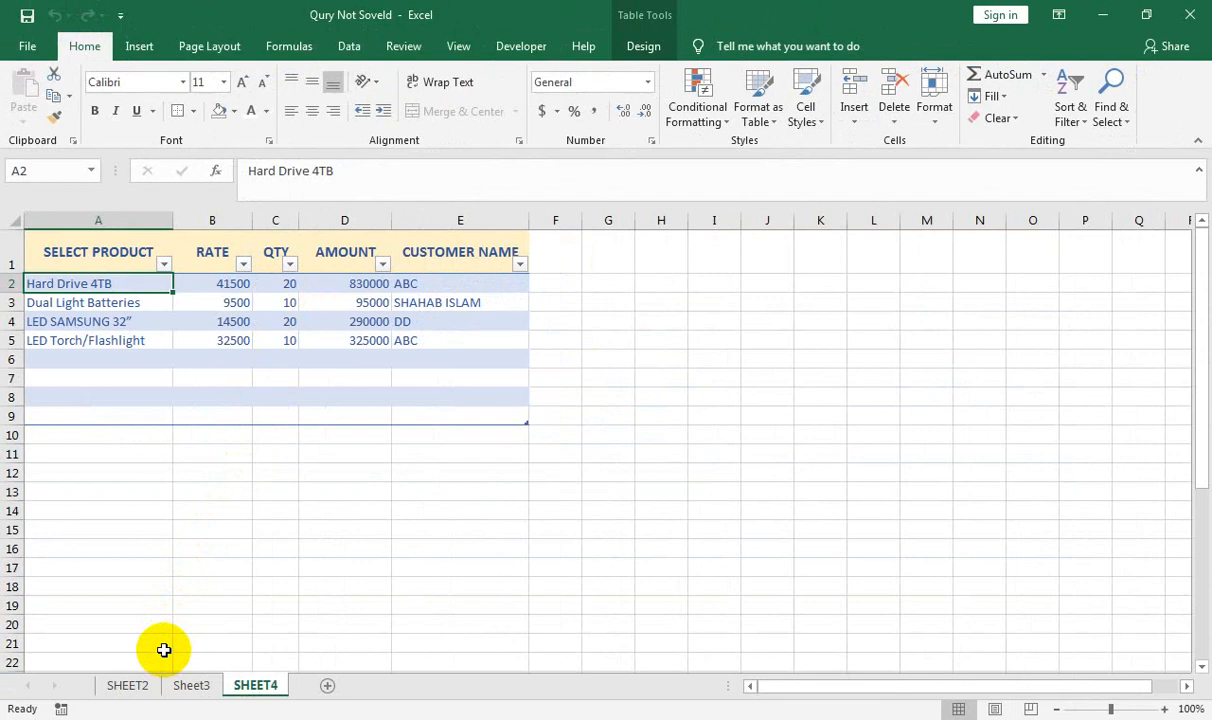
Go back to the SHEET2 entry form after checking the saved records
{"action": "left_click", "coordinate": [127, 685]}
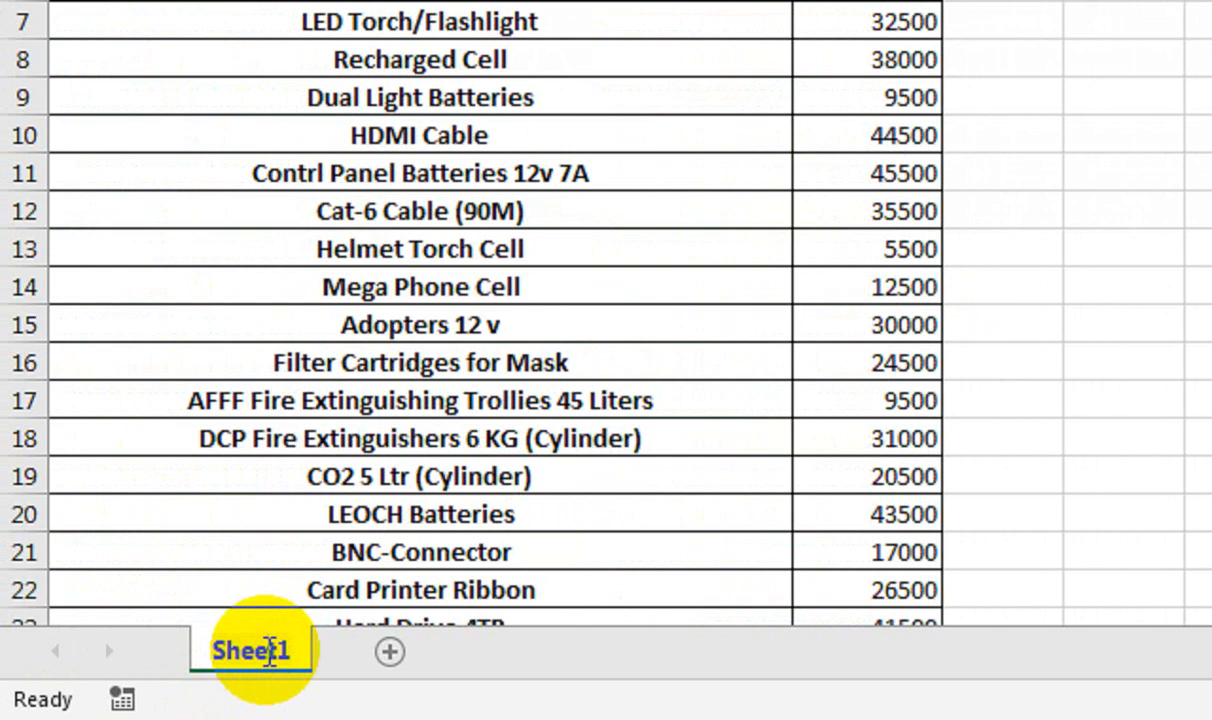
Rename the Sheet1 tab, widen column F, heighten row 2 and fill F2 light green
{"action": "type", "text": "F"}
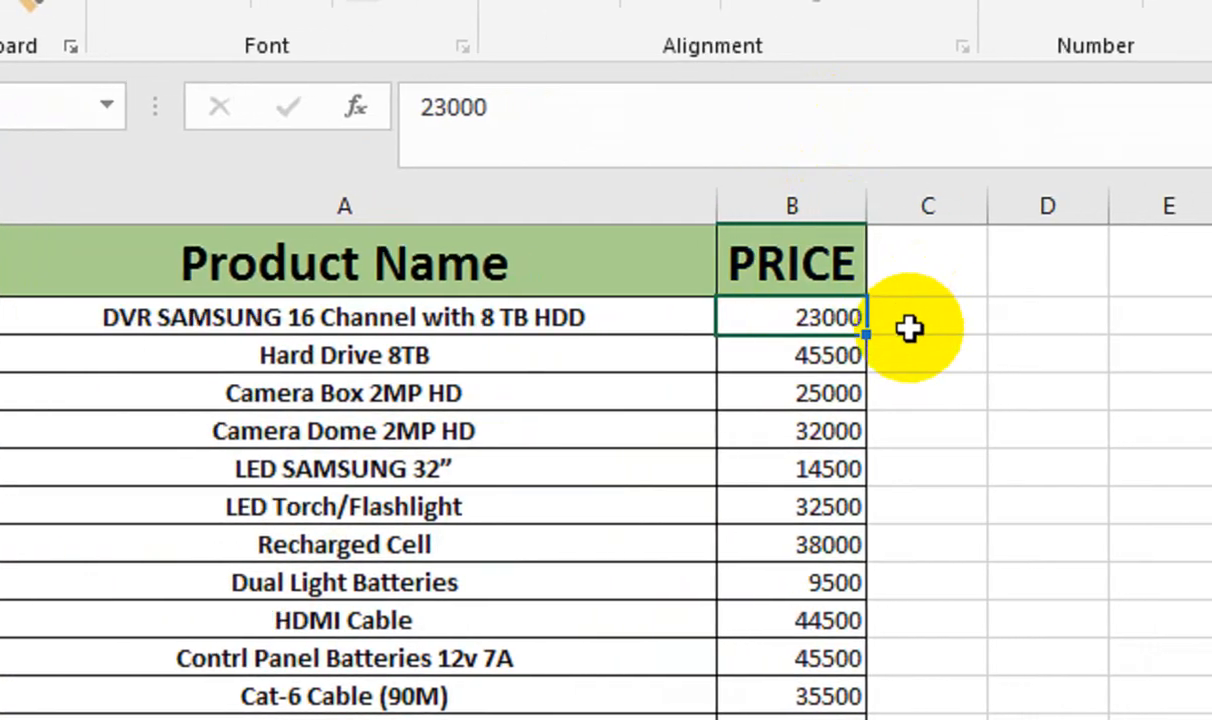
{"action": "left_click", "coordinate": [985, 7]}
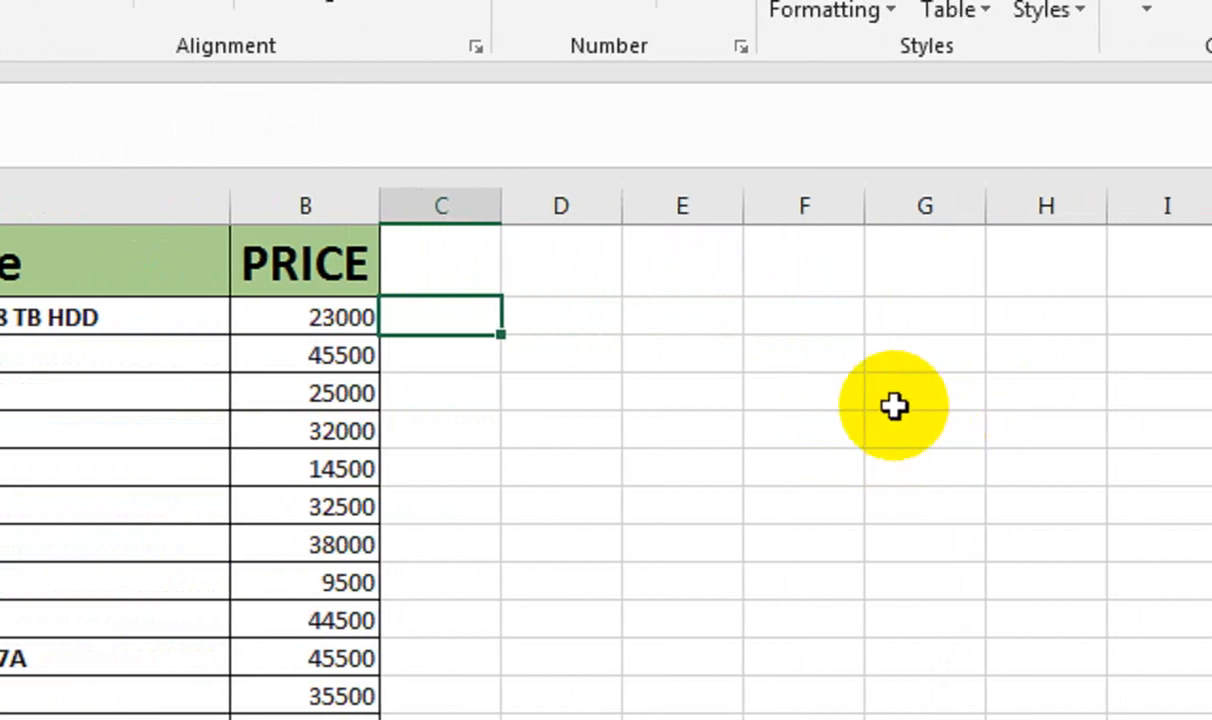
{"action": "left_click_drag", "start_coordinate": [865, 206], "coordinate": [1090, 222]}
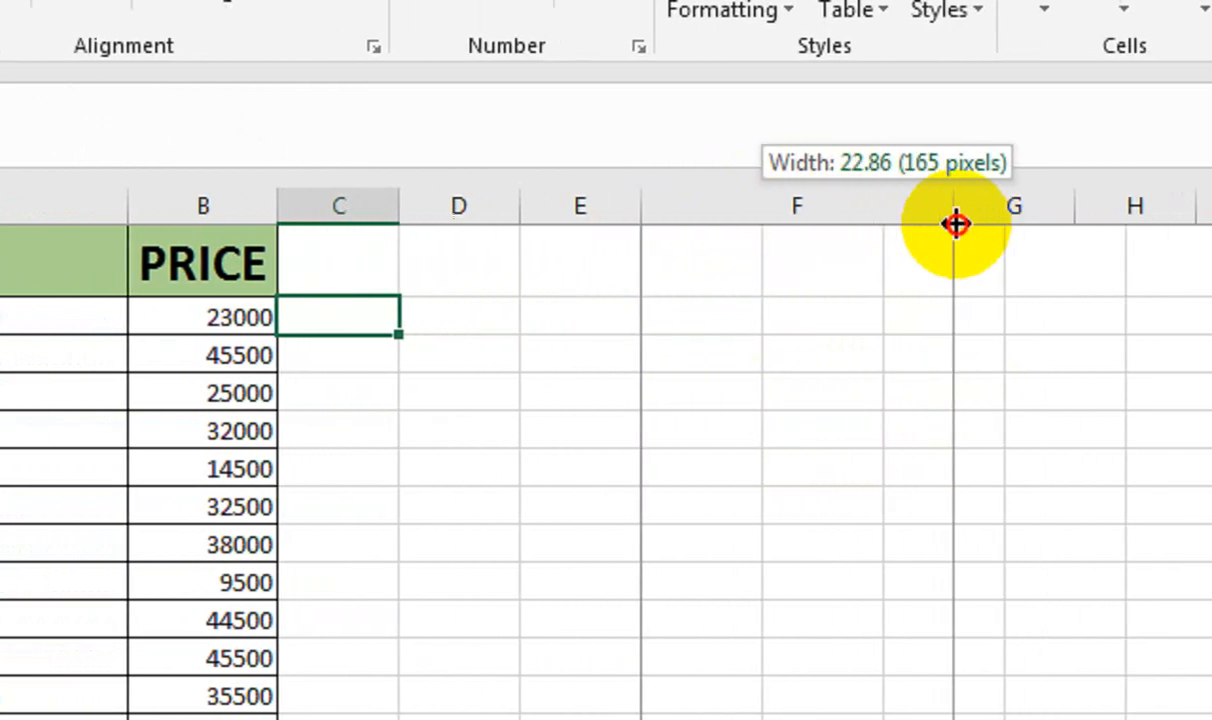
{"action": "left_click", "coordinate": [668, 319]}
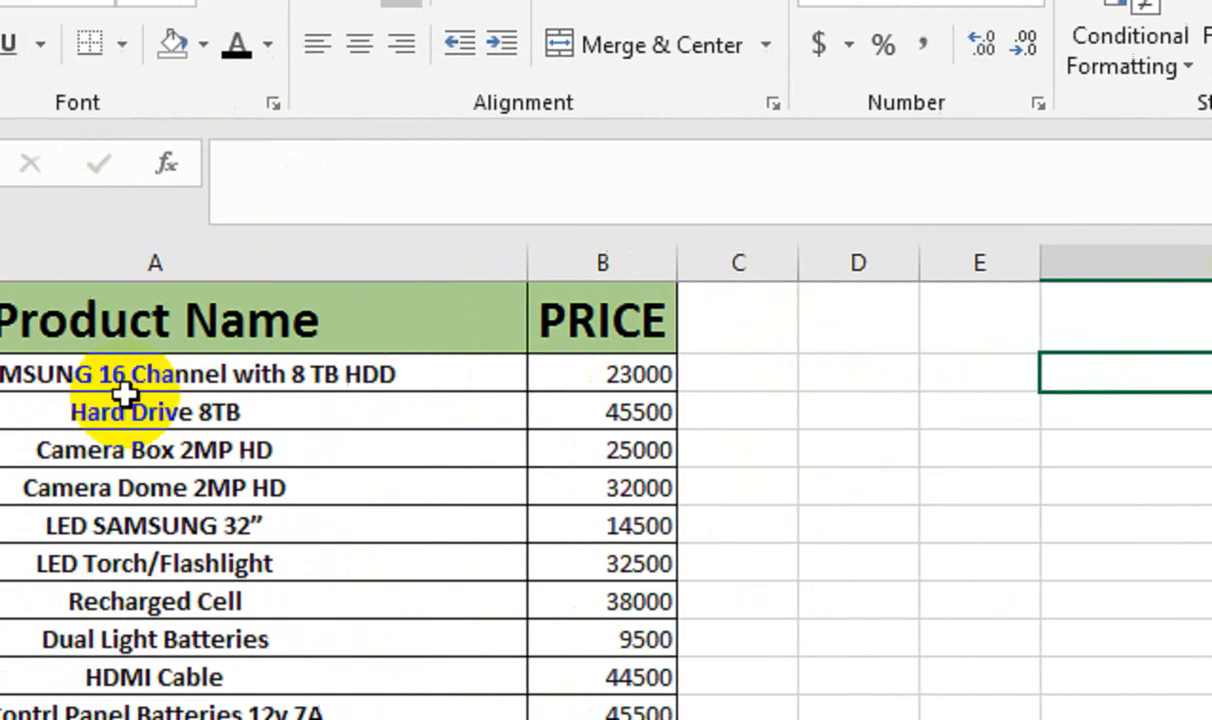
{"action": "left_click_drag", "start_coordinate": [5, 392], "coordinate": [8, 425]}
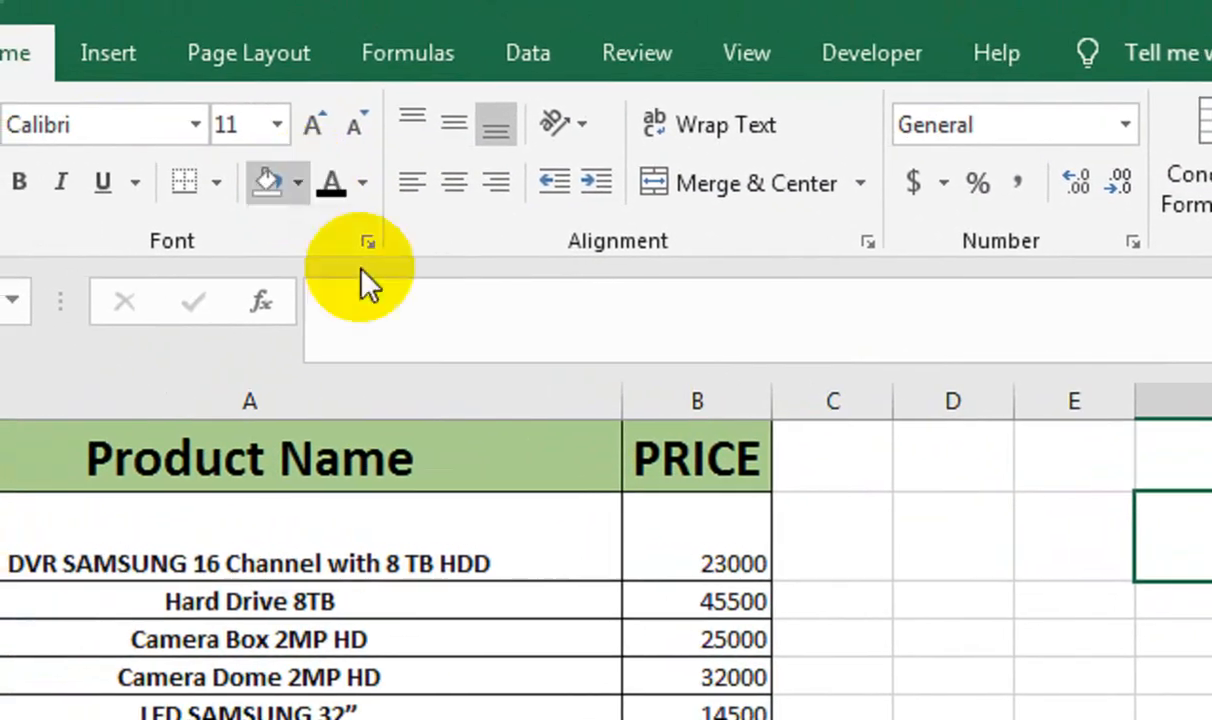
{"action": "left_click", "coordinate": [297, 182]}
{"action": "left_click", "coordinate": [560, 328]}
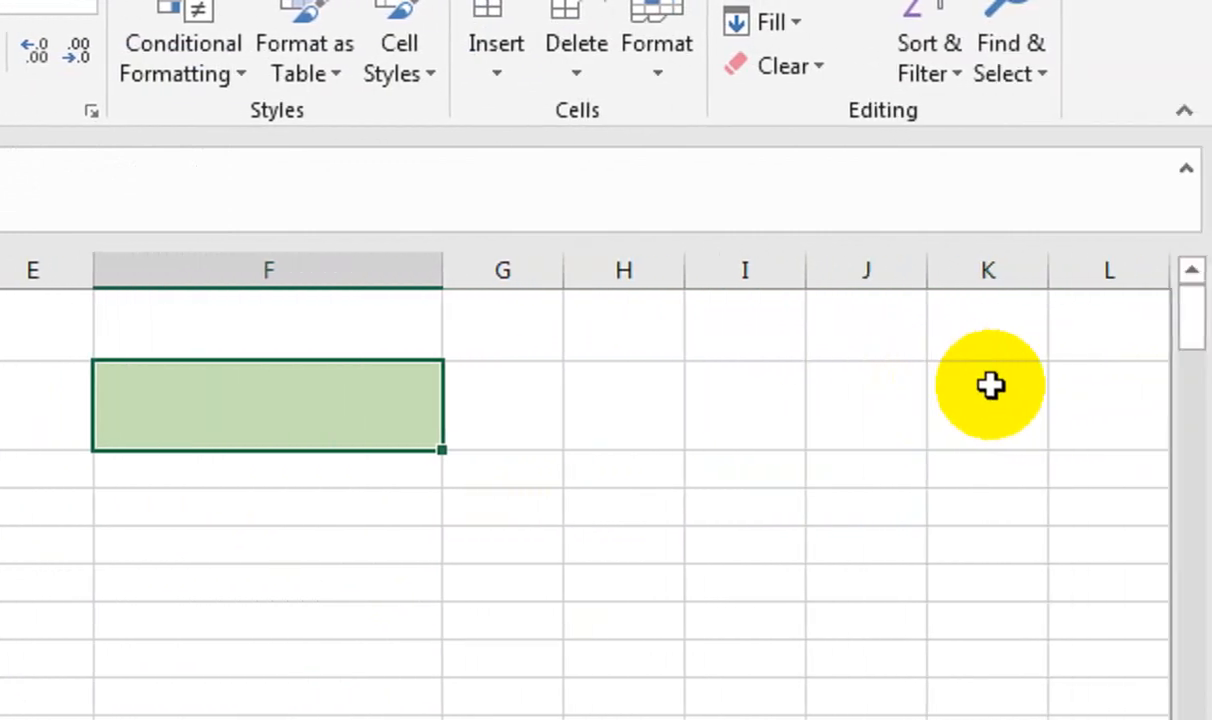
Start a SEARCH formula in cell H2
{"action": "left_click", "coordinate": [990, 386]}
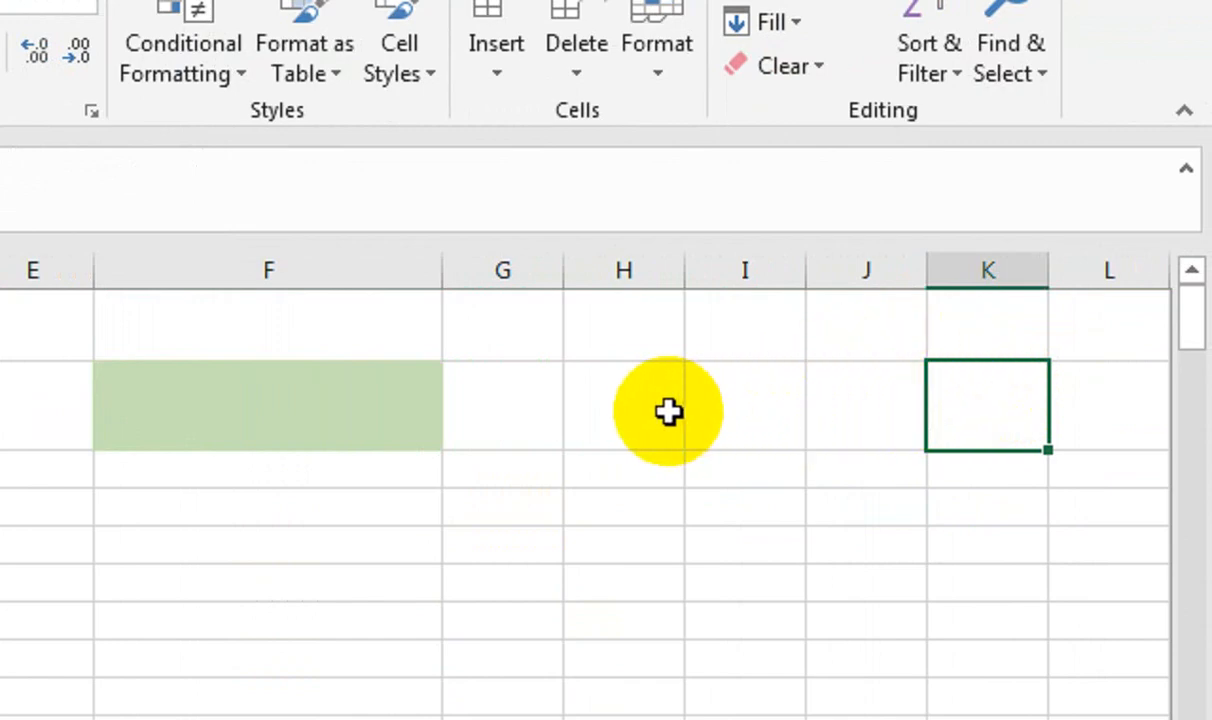
{"action": "left_click", "coordinate": [635, 411]}
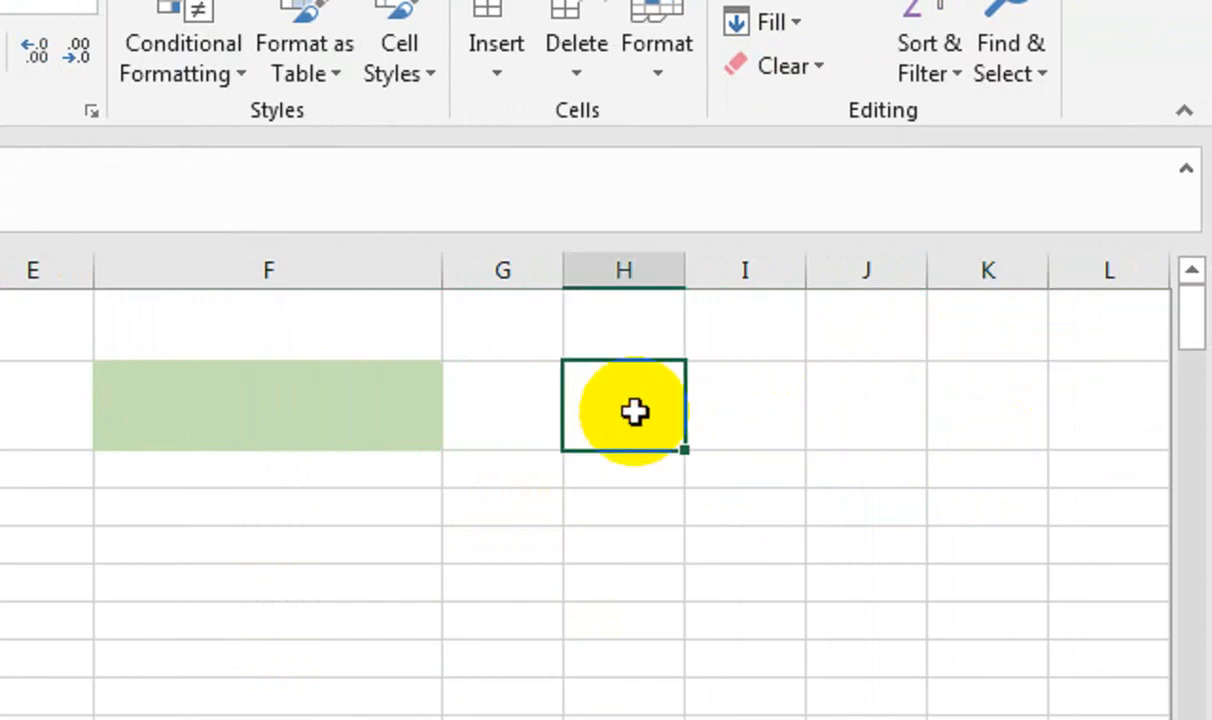
{"action": "type", "text": "="}
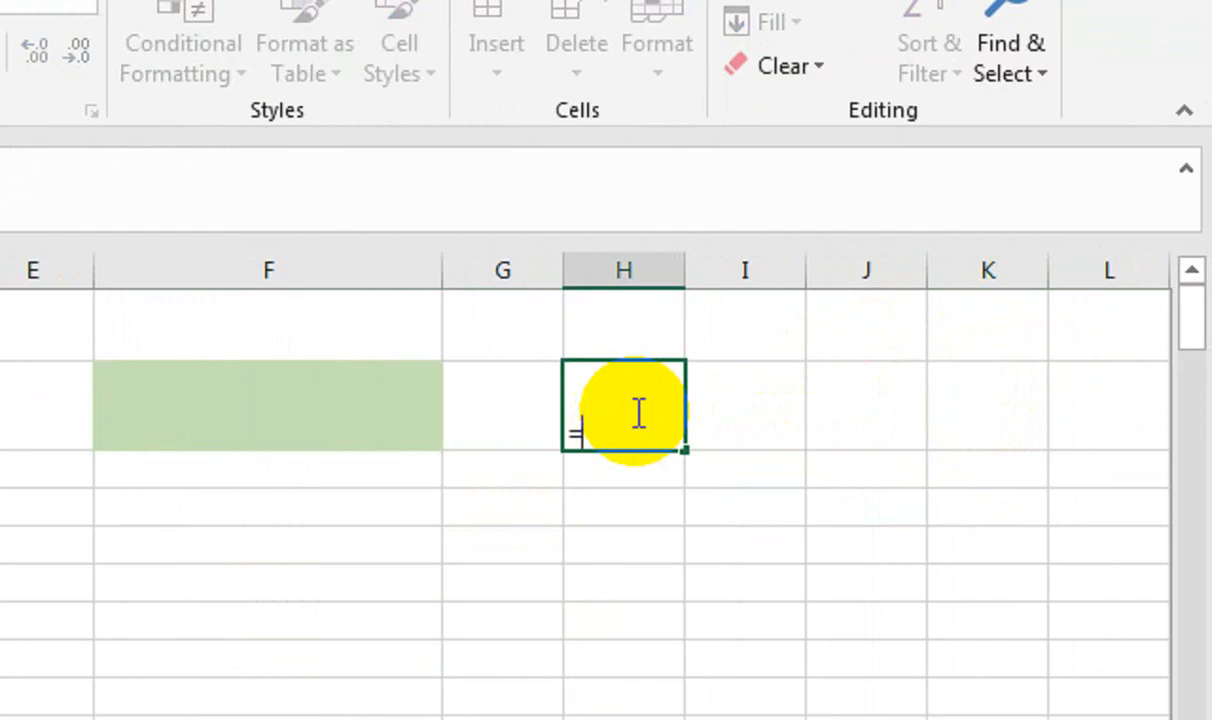
{"action": "type", "text": "SE"}
Enter =SEARCH($F$2,$A$2:$A$297) in H2 with absolute references
{"action": "key", "text": "Tab"}
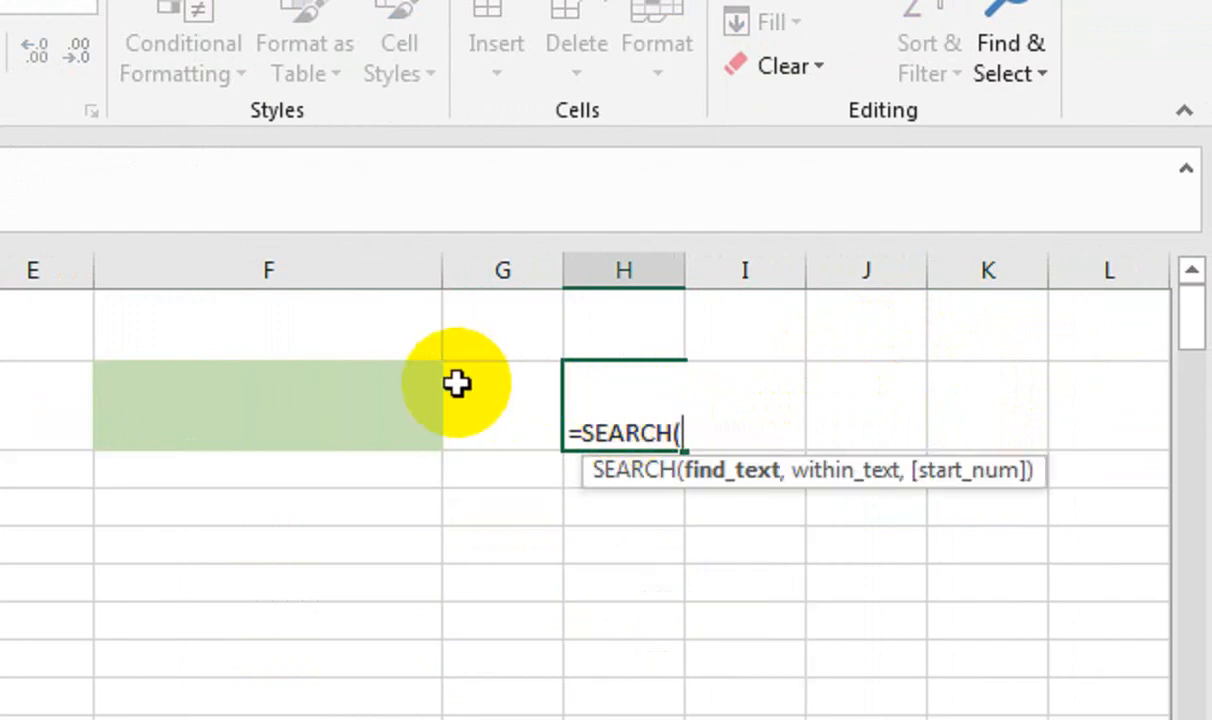
{"action": "left_click", "coordinate": [410, 397]}
{"action": "key", "text": "F4"}
{"action": "type", "text": ","}
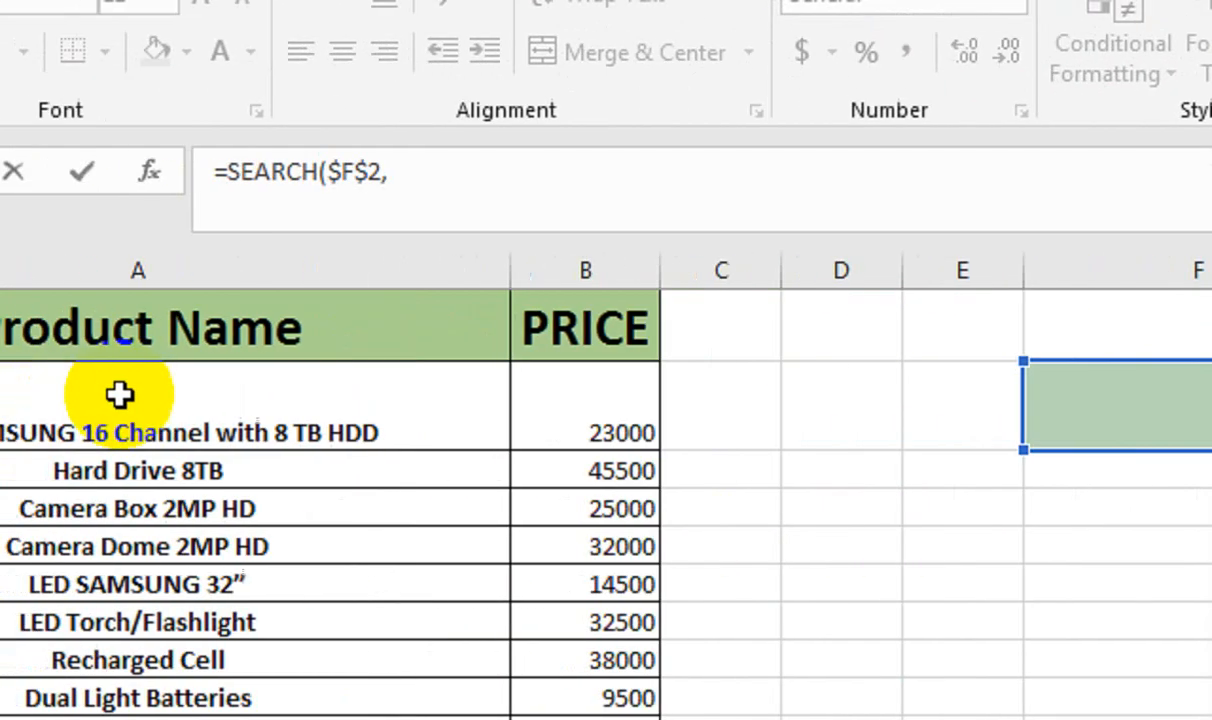
{"action": "left_click", "coordinate": [292, 403]}
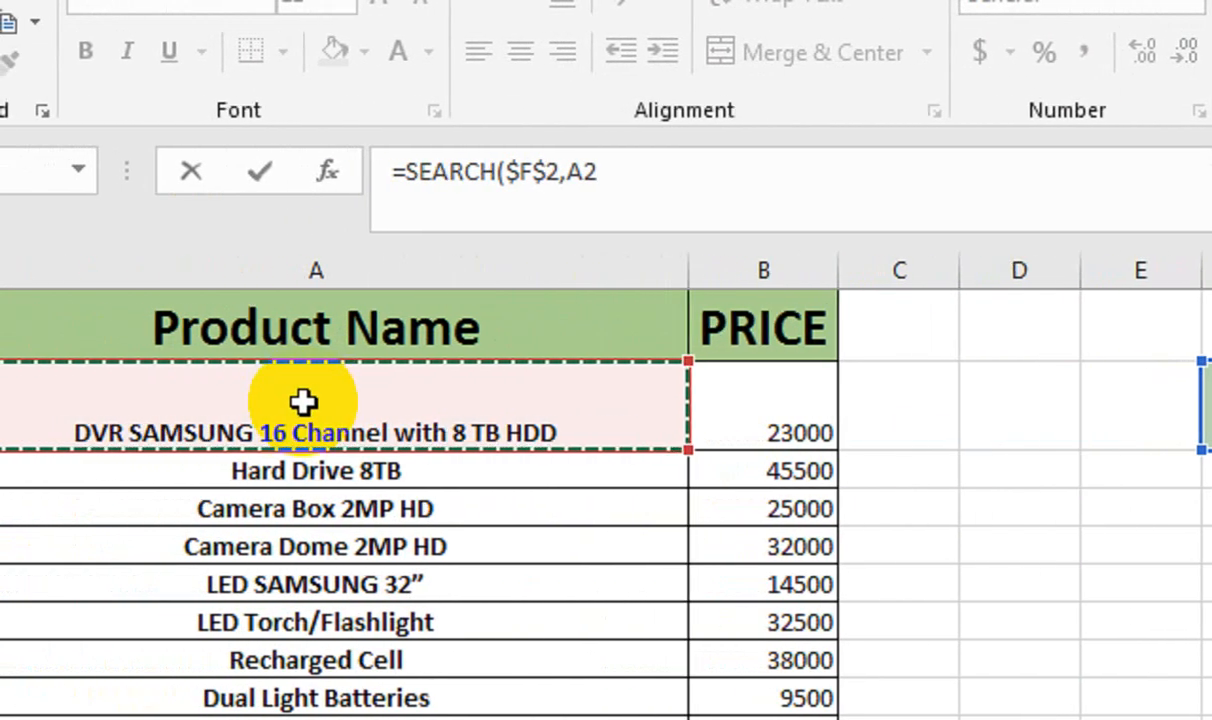
{"action": "key", "text": "ctrl+shift+Down"}
{"action": "key", "text": "F4"}
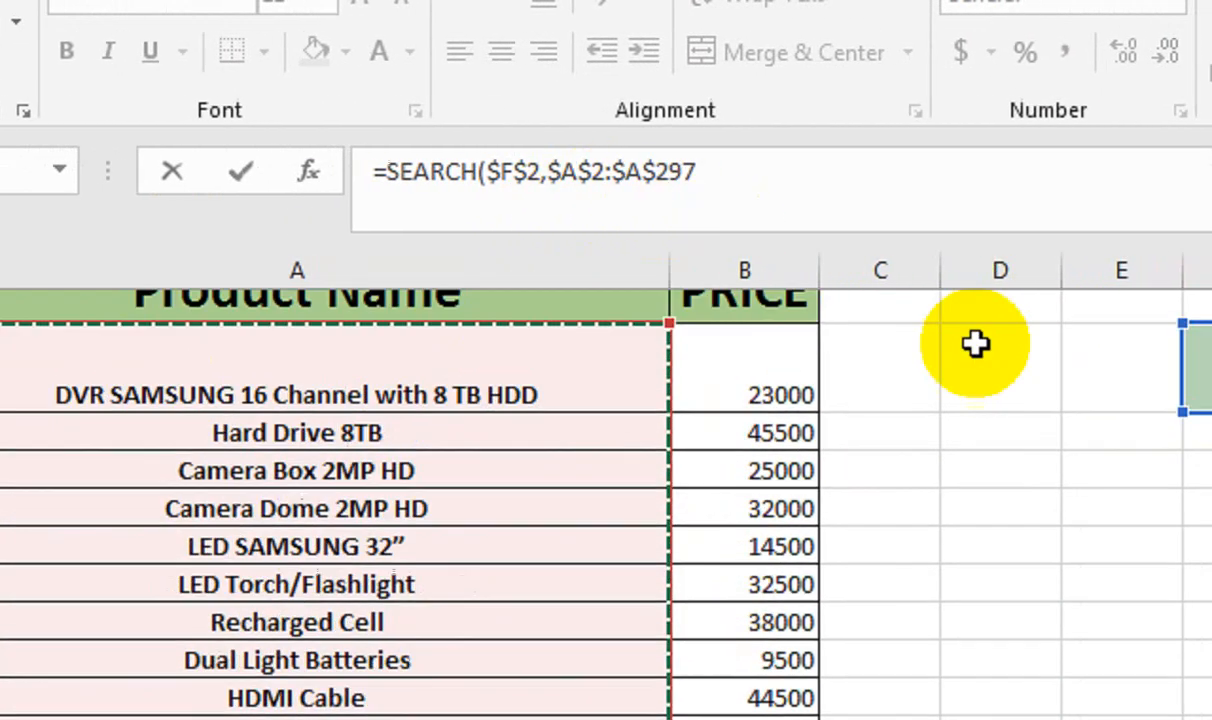
{"action": "type", "text": ")"}
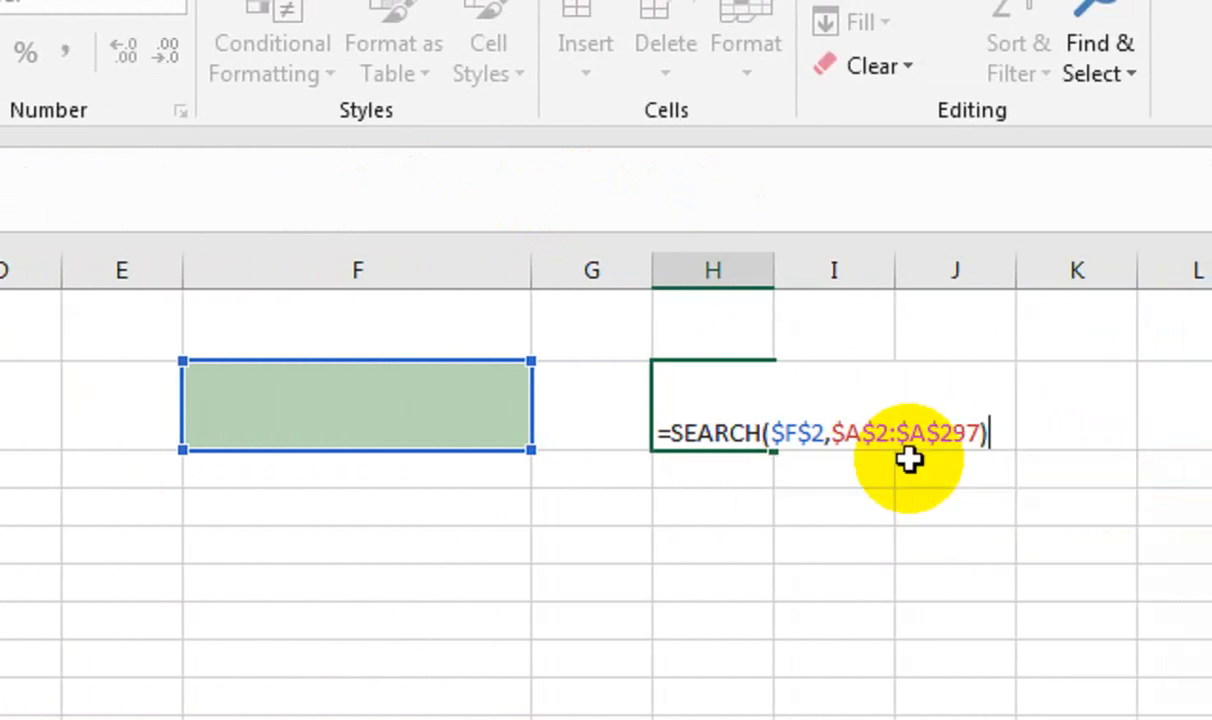
{"action": "key", "text": "Return"}
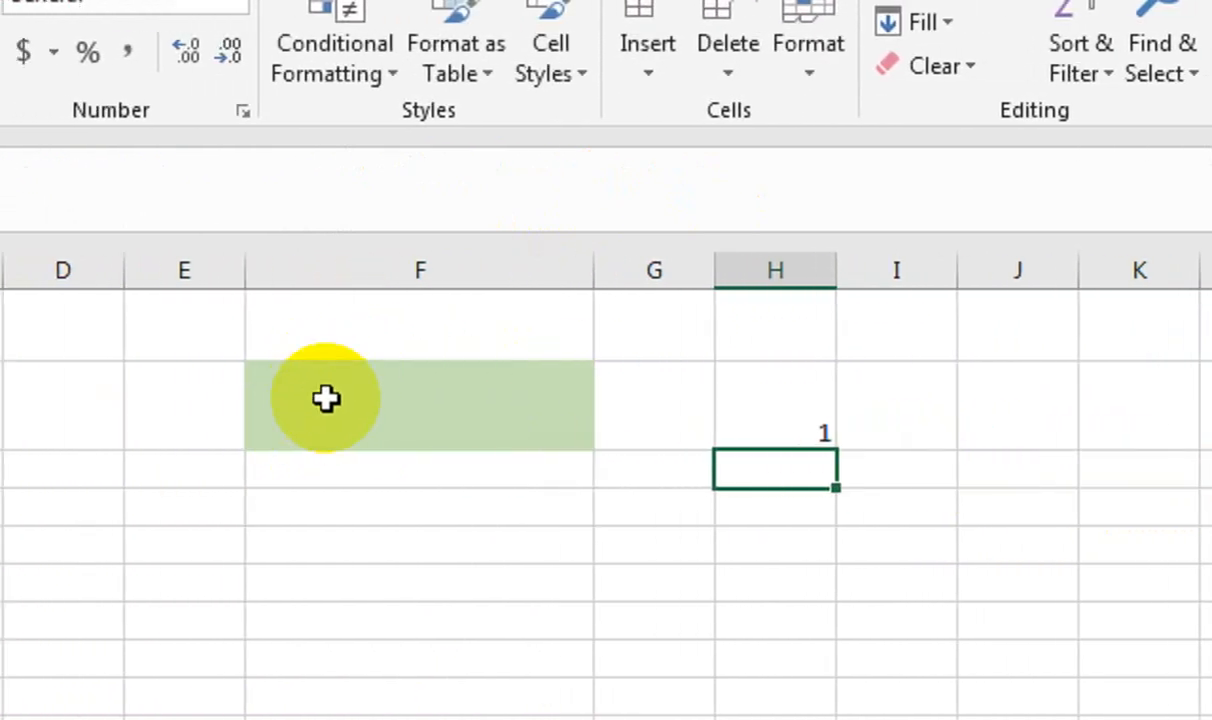
Type HR into the F2 search box and select H2
{"action": "left_click", "coordinate": [327, 399]}
{"action": "type", "text": "HR"}
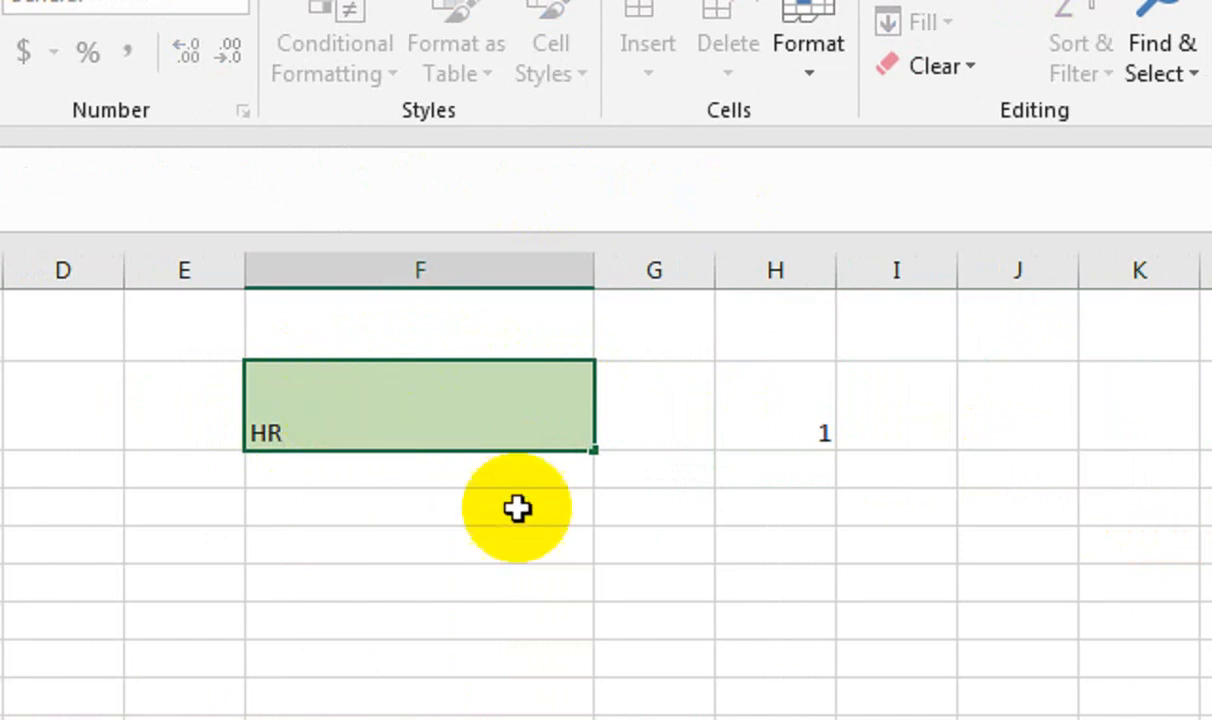
{"action": "left_click", "coordinate": [536, 541]}
{"action": "left_click", "coordinate": [769, 404]}
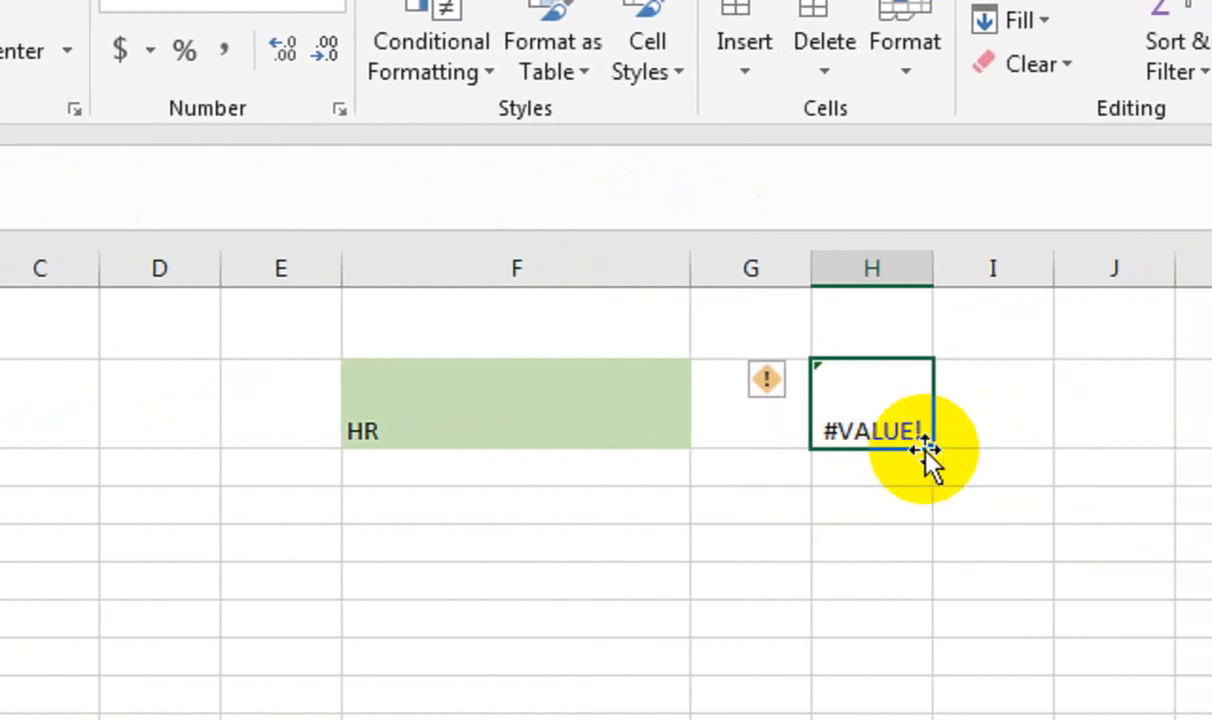
Copy the SEARCH formula down column H and change the F2 search term to HA
{"action": "left_click_drag", "start_coordinate": [910, 451], "coordinate": [905, 538]}
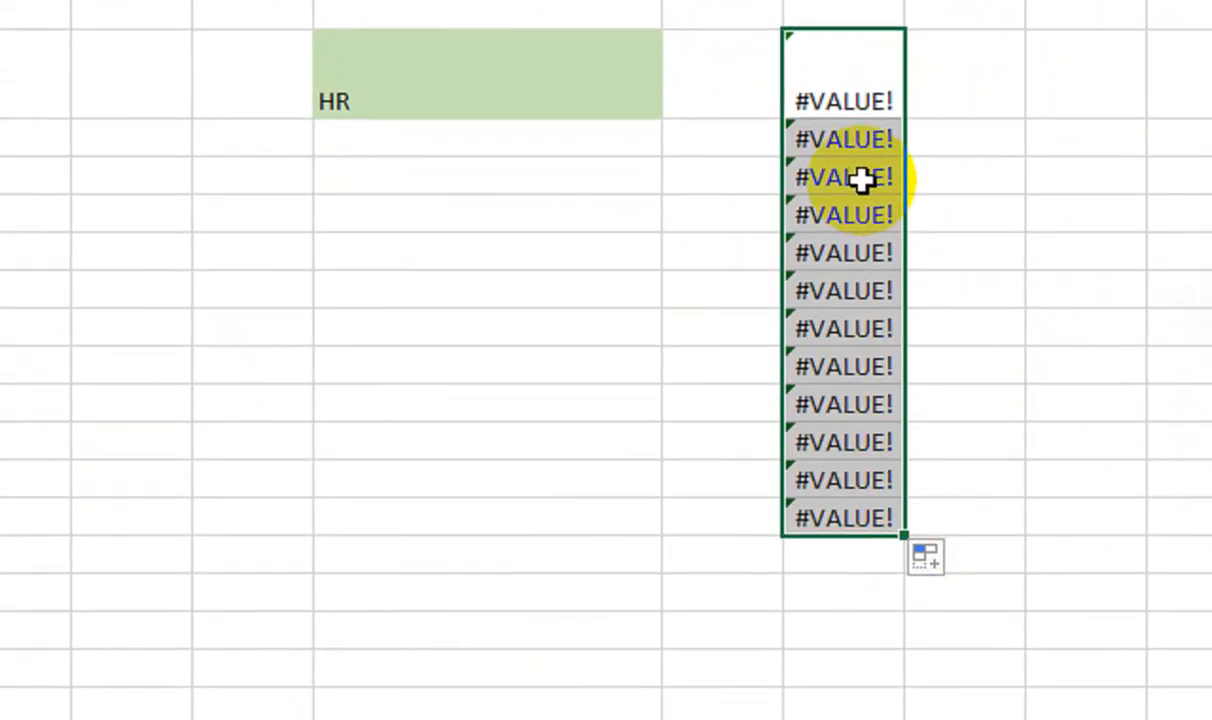
{"action": "left_click", "coordinate": [474, 98]}
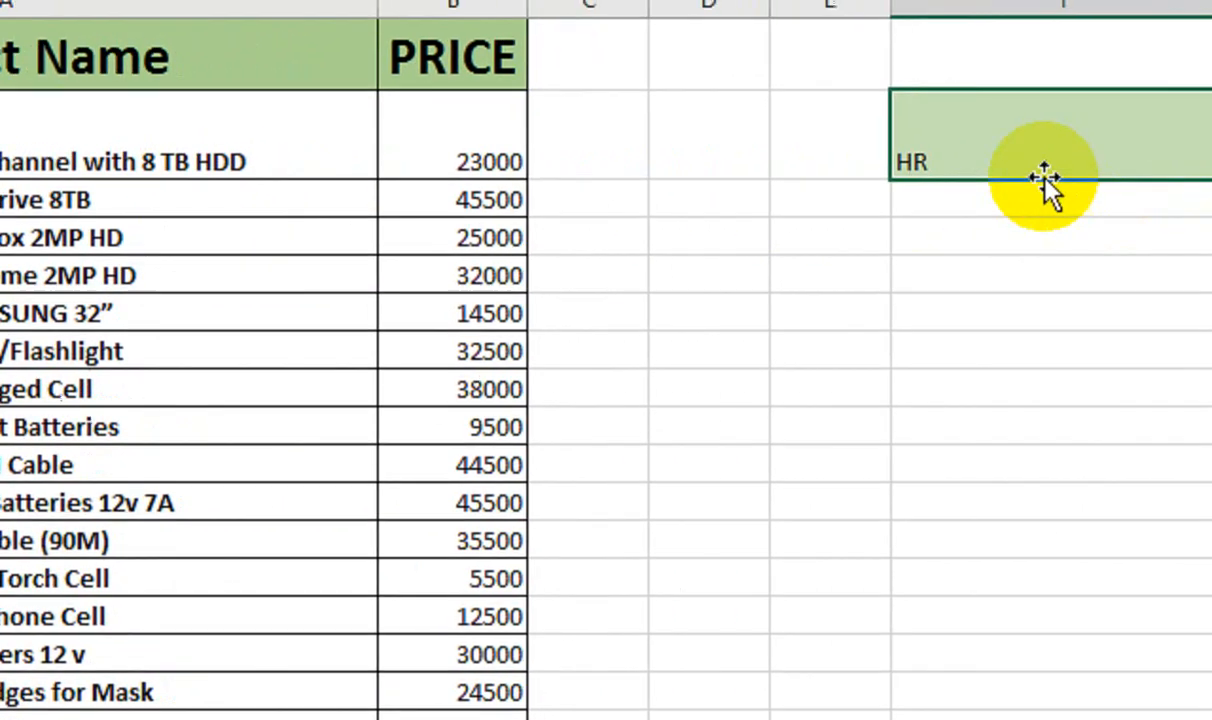
{"action": "double_click", "coordinate": [919, 180]}
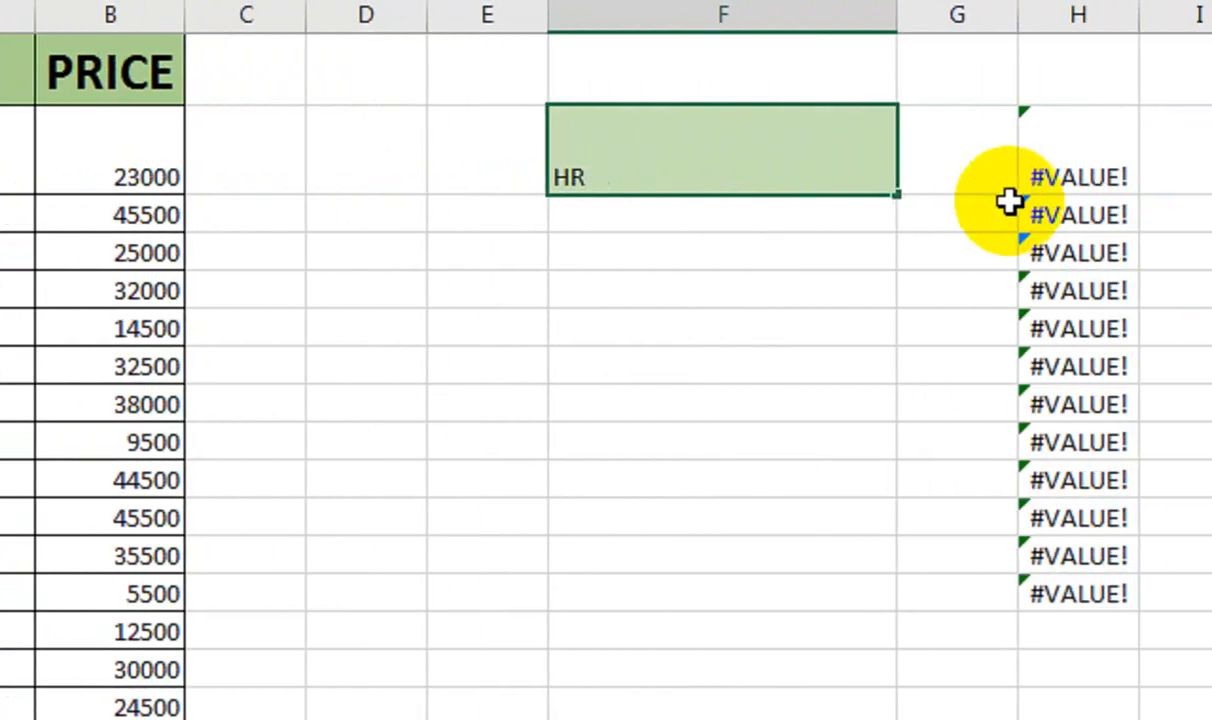
{"action": "key", "text": "BackSpace"}
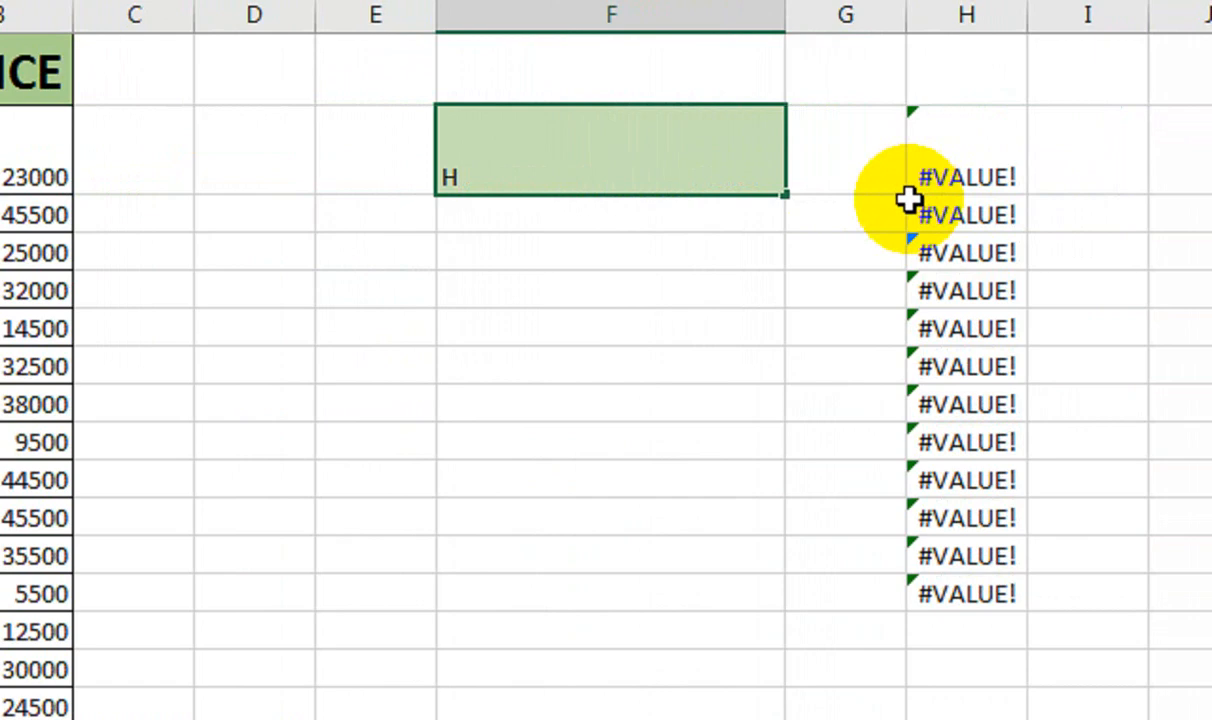
{"action": "type", "text": "A"}
{"action": "key", "text": "Return"}
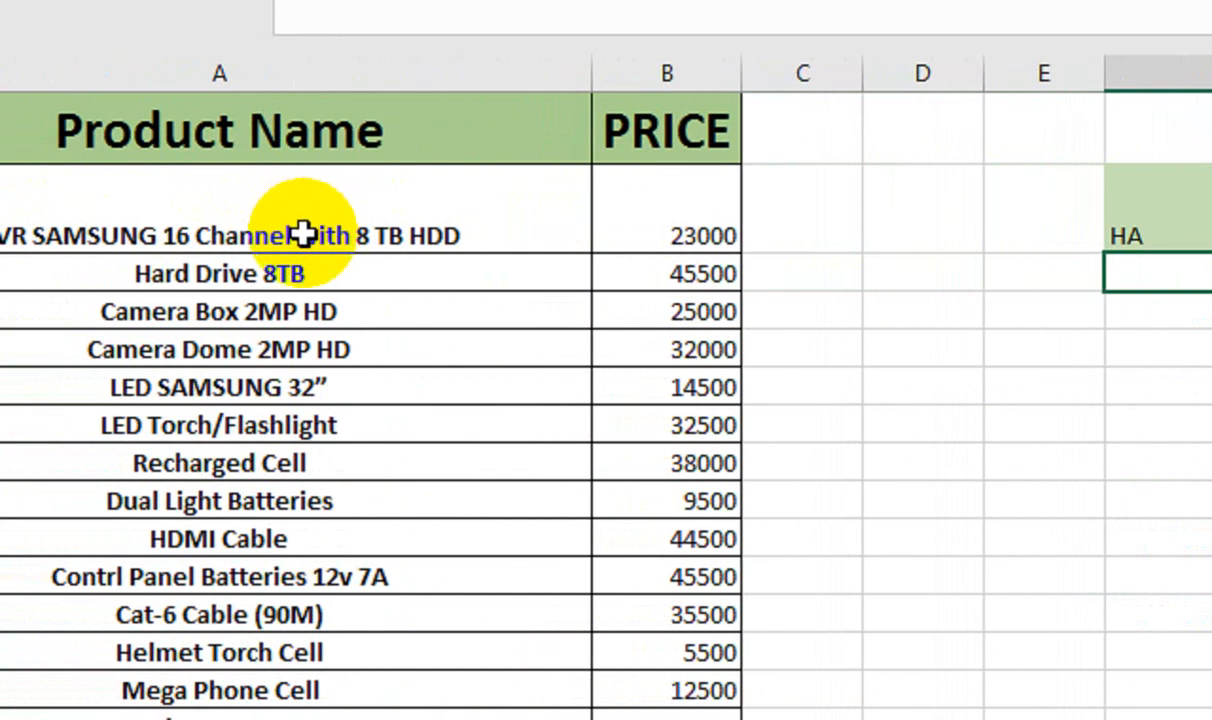
{"action": "left_click", "coordinate": [911, 219]}
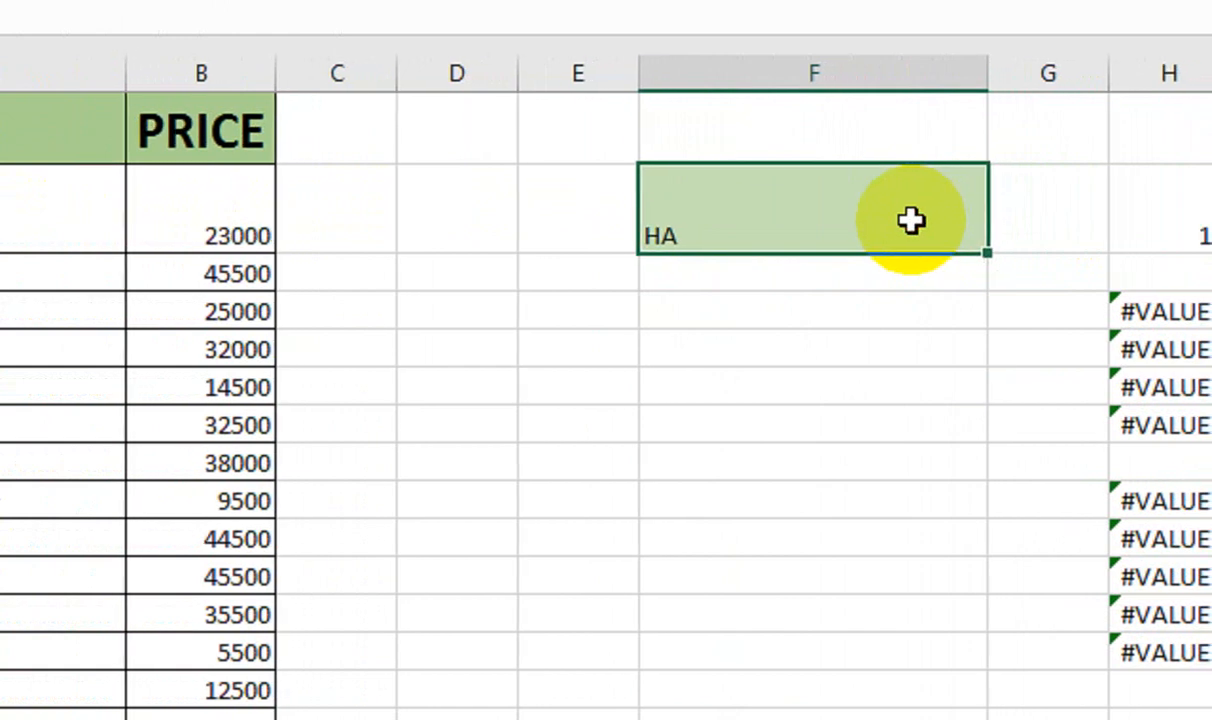
Wrap H2's formula in ISNUMBER and fill it down H2:H14 with Ctrl+D
{"action": "left_click", "coordinate": [942, 211]}
{"action": "double_click", "coordinate": [942, 211]}
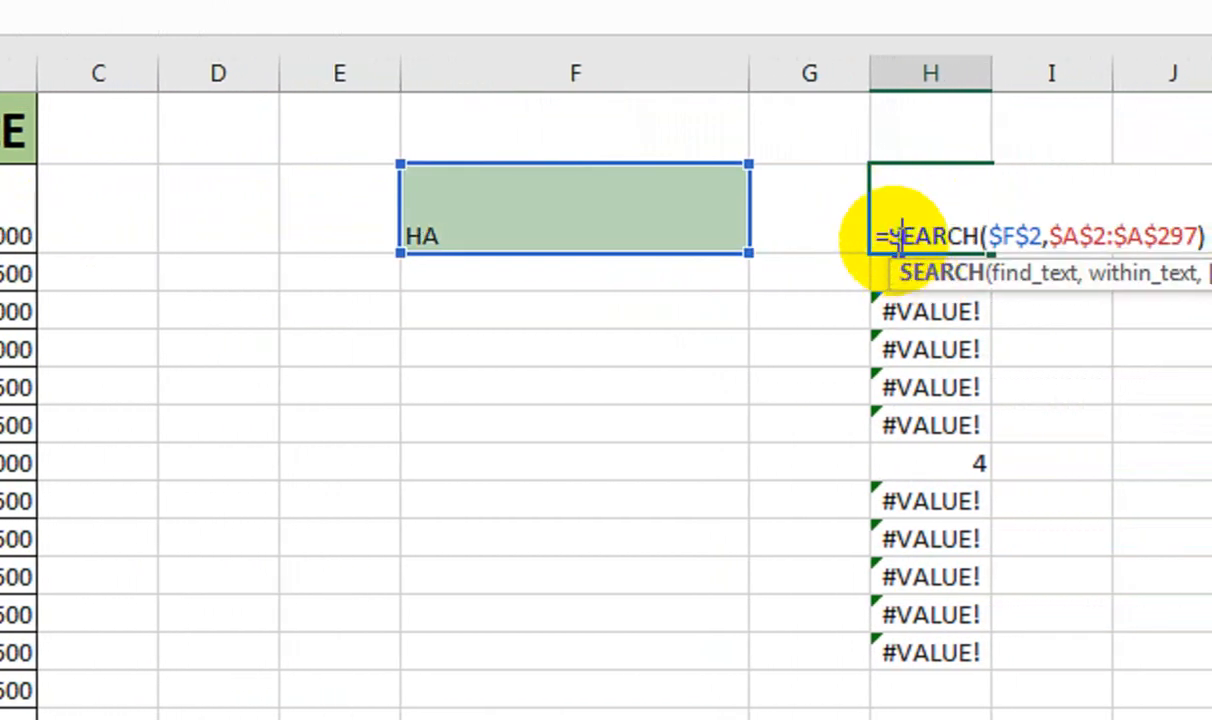
{"action": "type", "text": "ISN"}
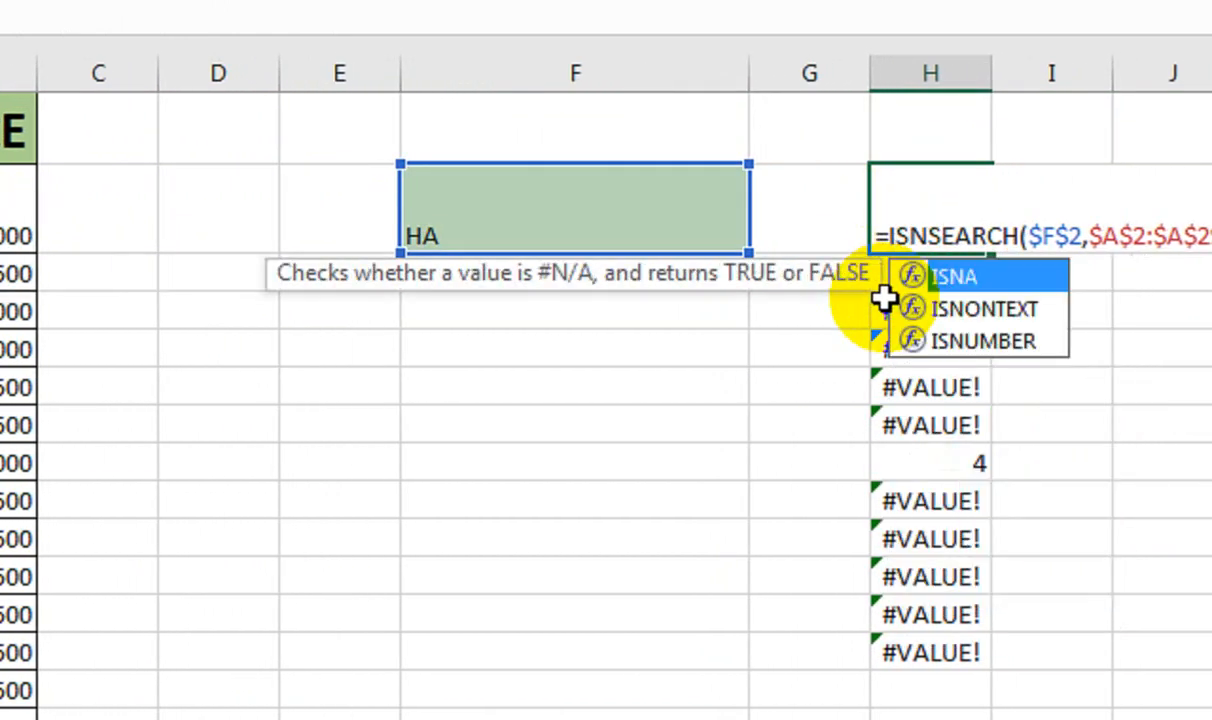
{"action": "key", "text": "Down"}
{"action": "key", "text": "Down"}
{"action": "key", "text": "Tab"}
{"action": "key", "text": "Return"}
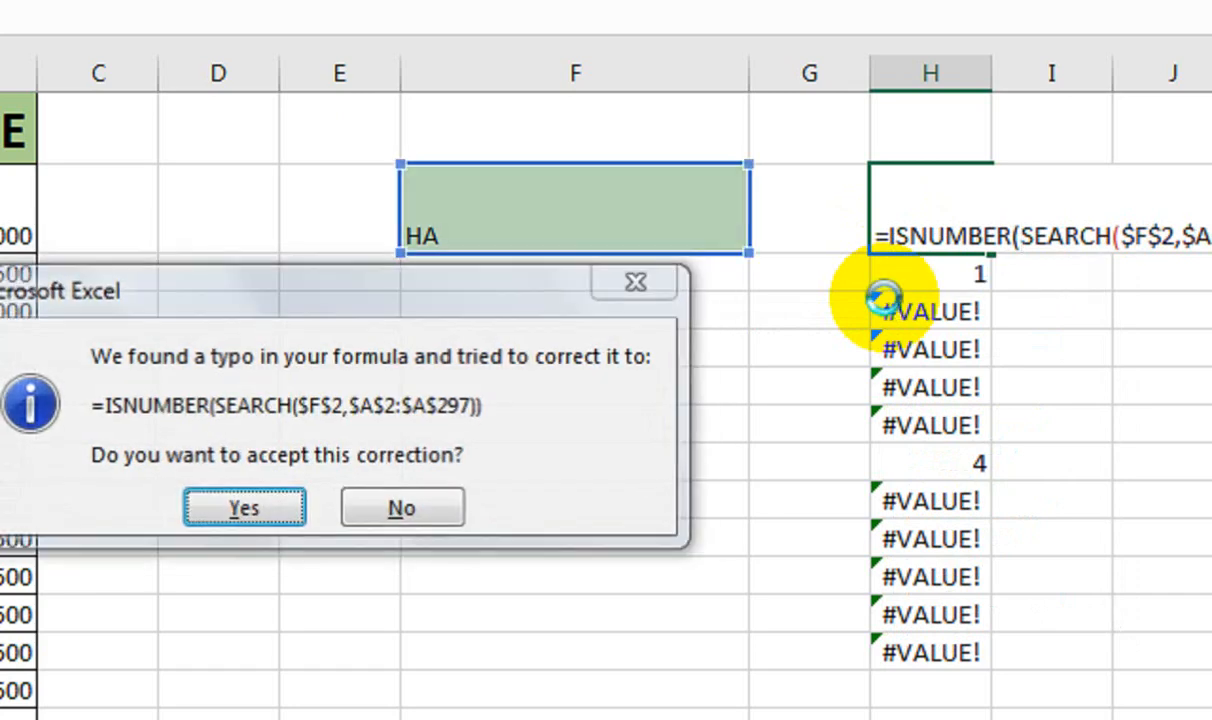
{"action": "key", "text": "Return"}
{"action": "key", "text": "shift+Down"}
{"action": "key", "text": "shift+Down"}
{"action": "key", "text": "shift+Down"}
{"action": "key", "text": "shift+Down"}
{"action": "key", "text": "shift+Down"}
{"action": "key", "text": "shift+Down"}
{"action": "key", "text": "shift+Down"}
{"action": "key", "text": "shift+Down"}
{"action": "key", "text": "shift+Down"}
{"action": "key", "text": "shift+Down"}
{"action": "key", "text": "shift+Down"}
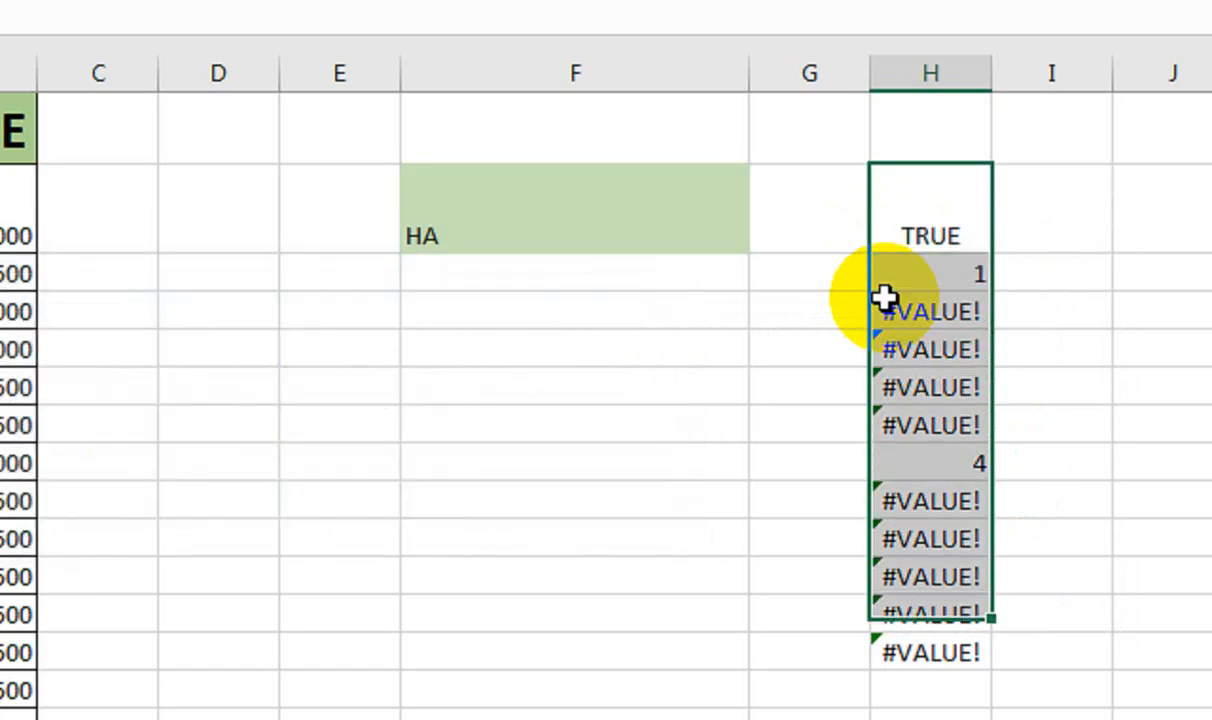
{"action": "key", "text": "ctrl+d"}
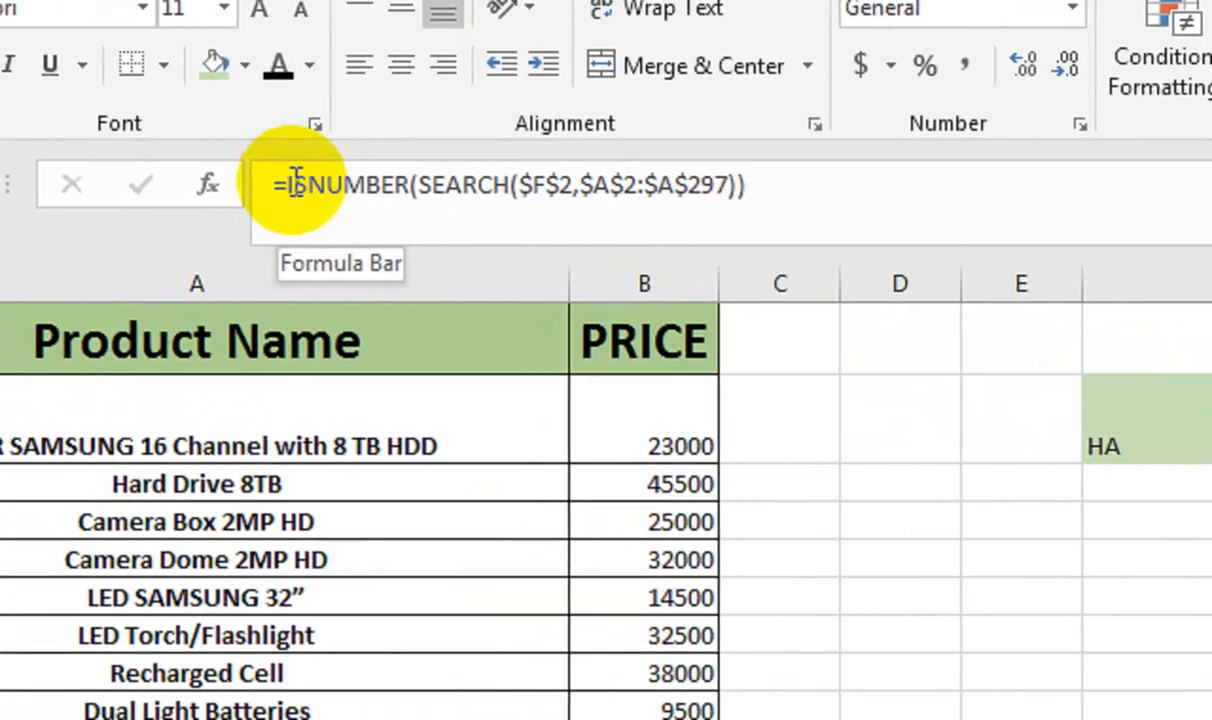
Wrap H2's ISNUMBER test in IF and add ROW($A$2:$A$297) as the true value
{"action": "left_click", "coordinate": [289, 185]}
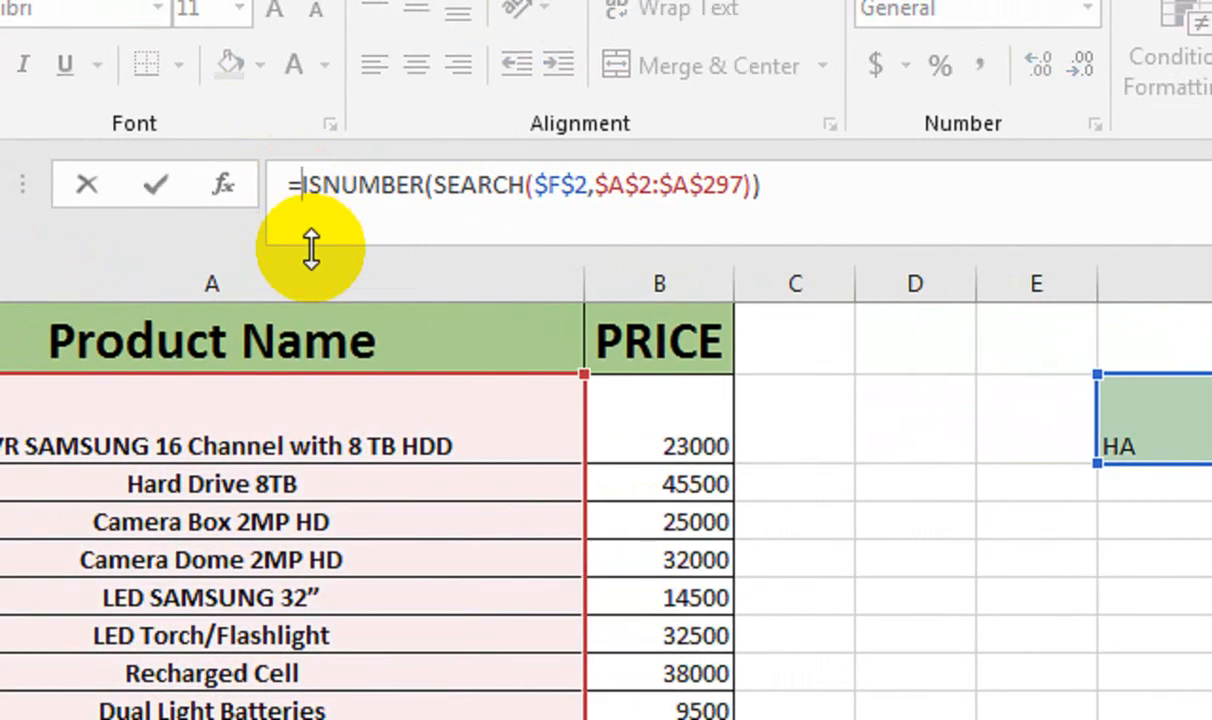
{"action": "type", "text": "IF("}
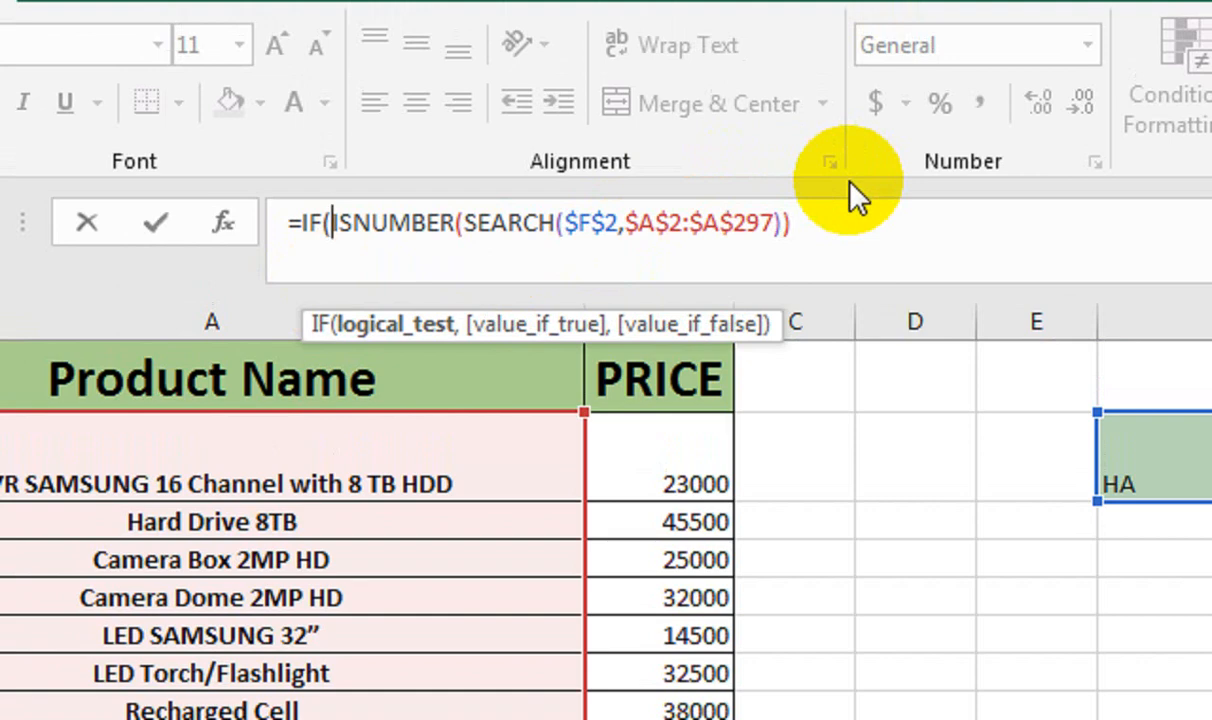
{"action": "left_click", "coordinate": [849, 208]}
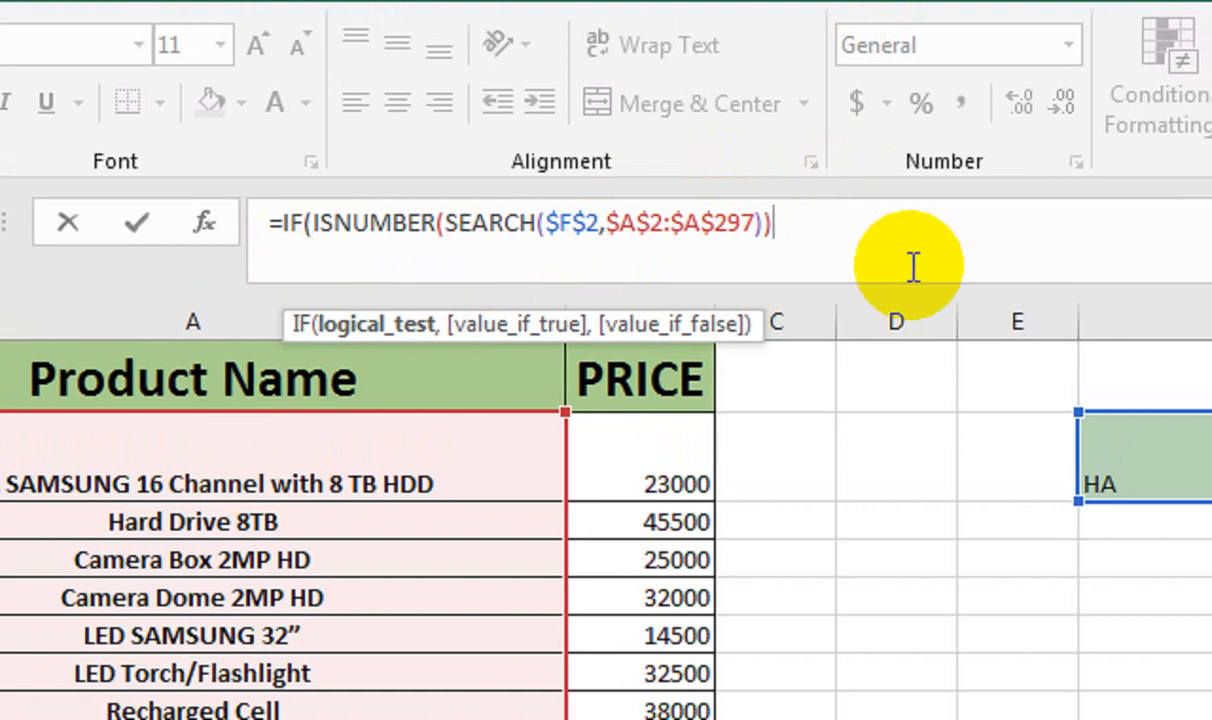
{"action": "type", "text": ",ROW"}
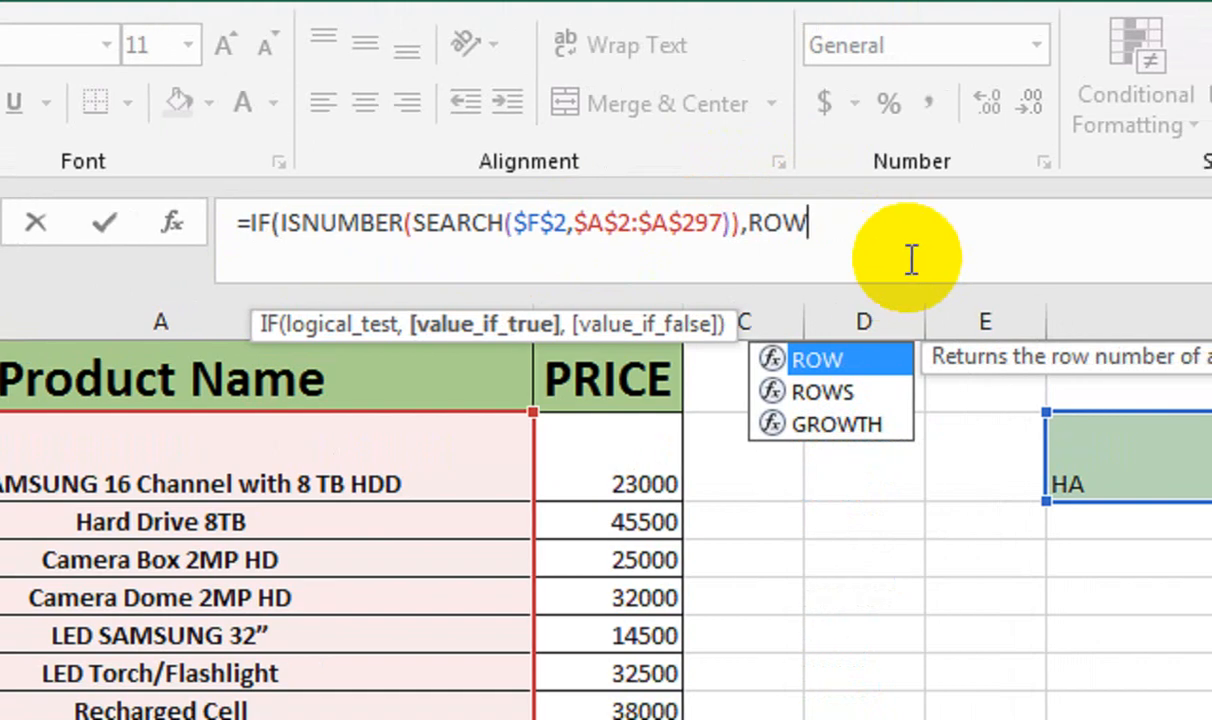
{"action": "type", "text": "("}
{"action": "left_click", "coordinate": [216, 483]}
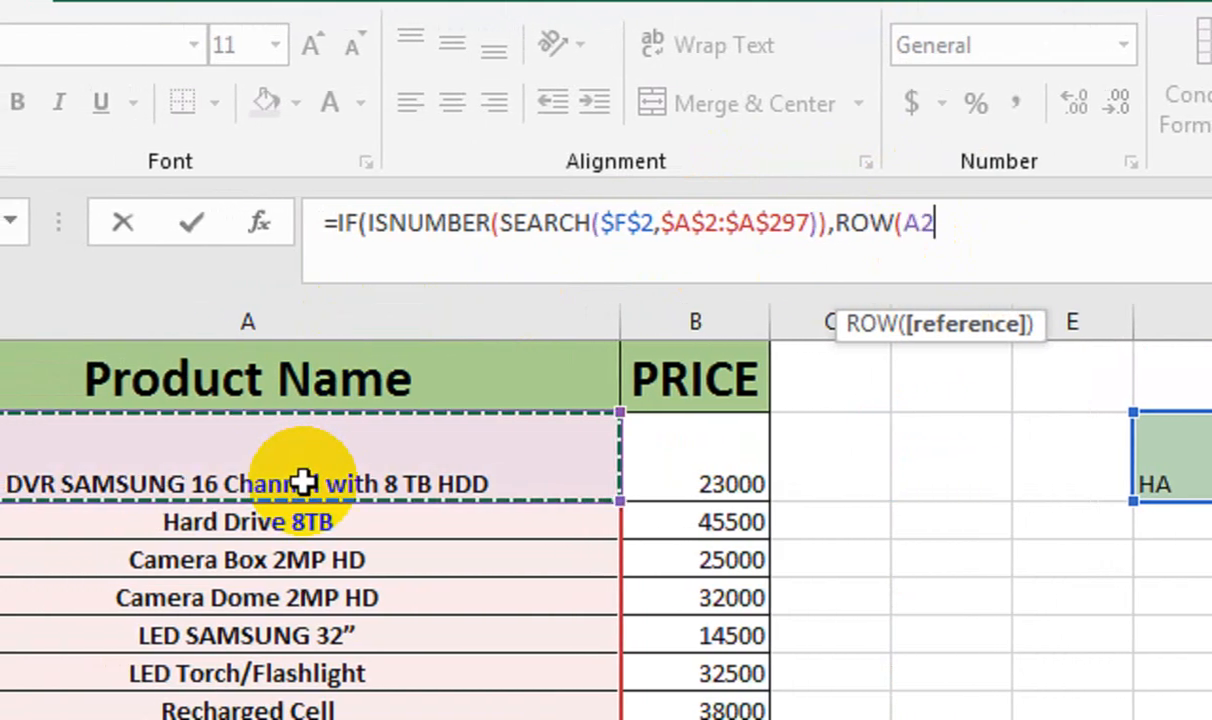
{"action": "key", "text": "ctrl+shift+Down"}
{"action": "key", "text": "F4"}
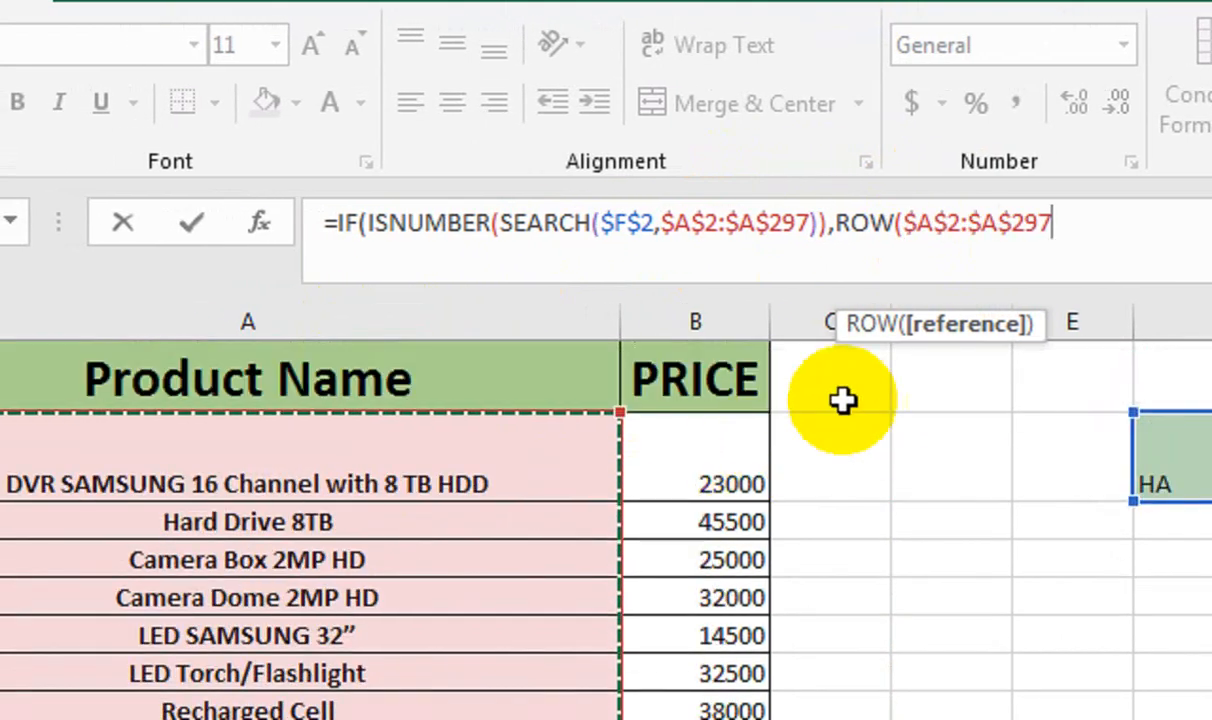
Complete the true value as ROW($A$2:$A$297)-ROW($A$2)+1 and begin ROWS as the false value
{"action": "type", "text": ")-"}
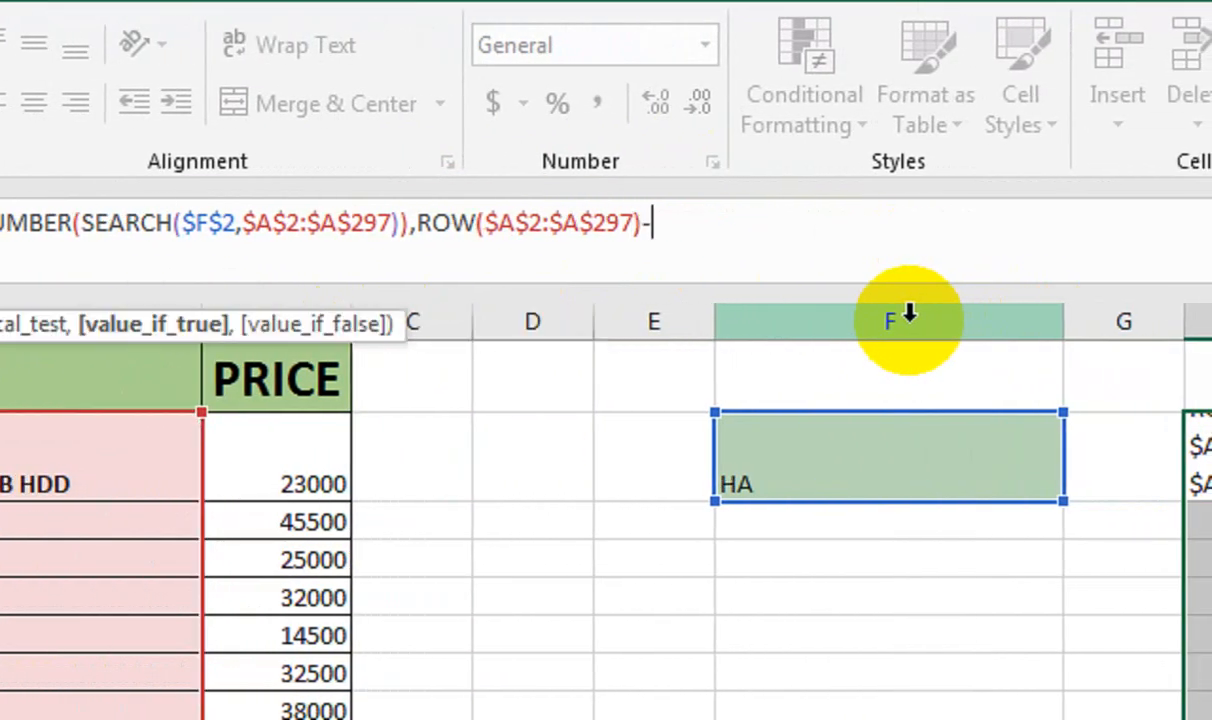
{"action": "type", "text": "ROW("}
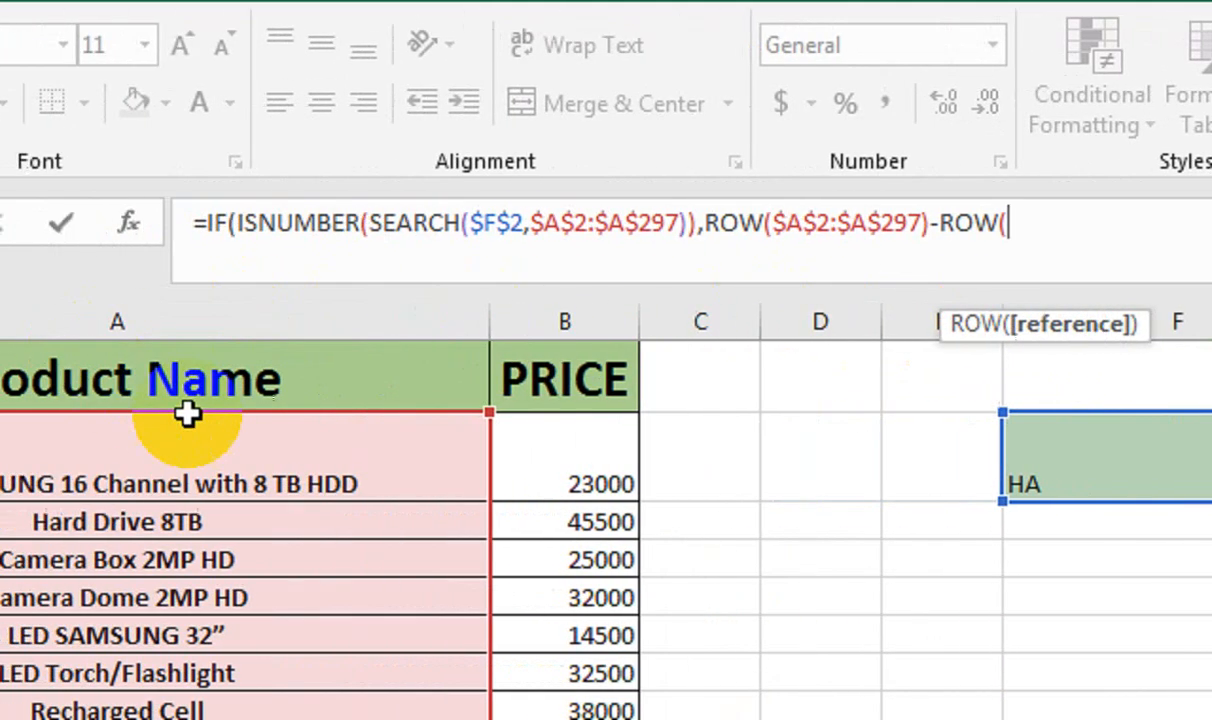
{"action": "left_click", "coordinate": [303, 422]}
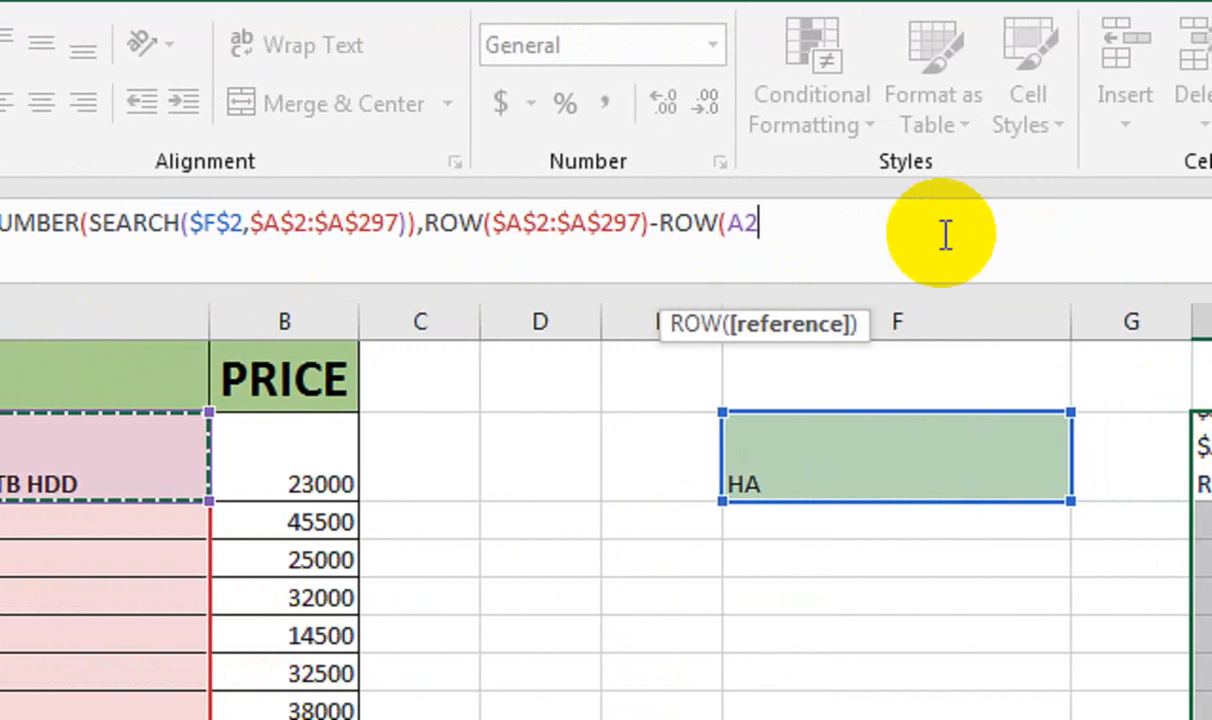
{"action": "key", "text": "F4"}
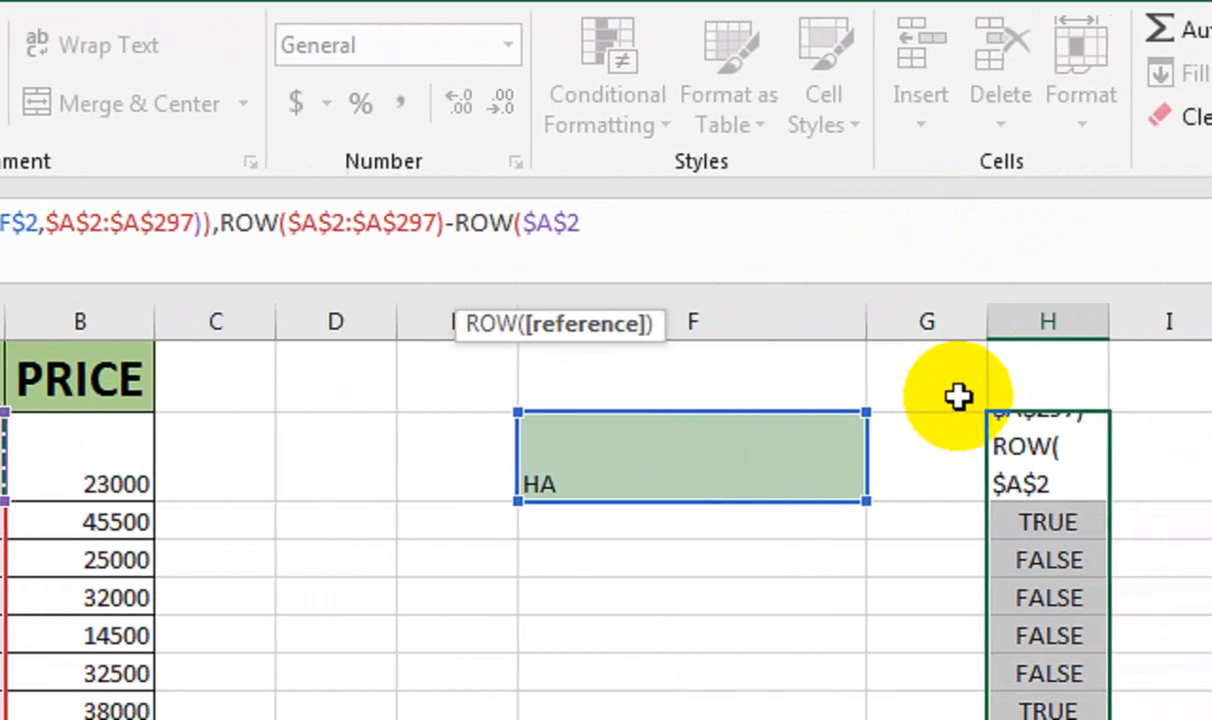
{"action": "type", "text": ")+1"}
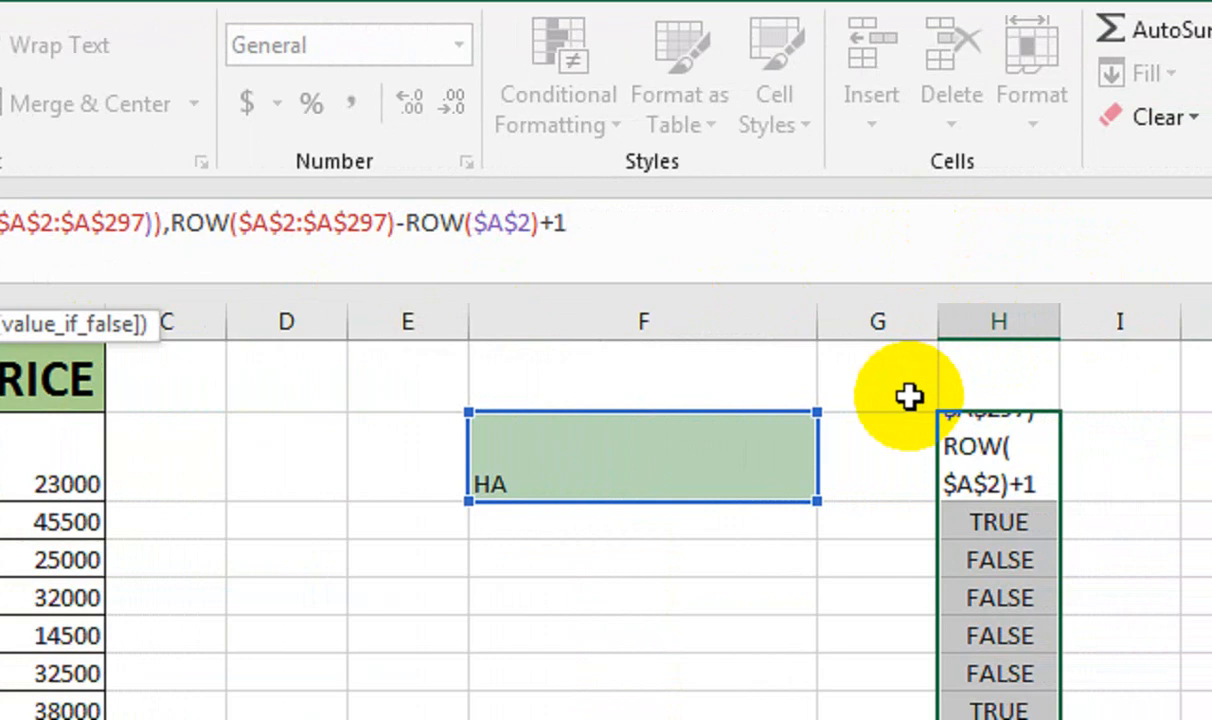
{"action": "type", "text": "ROW"}
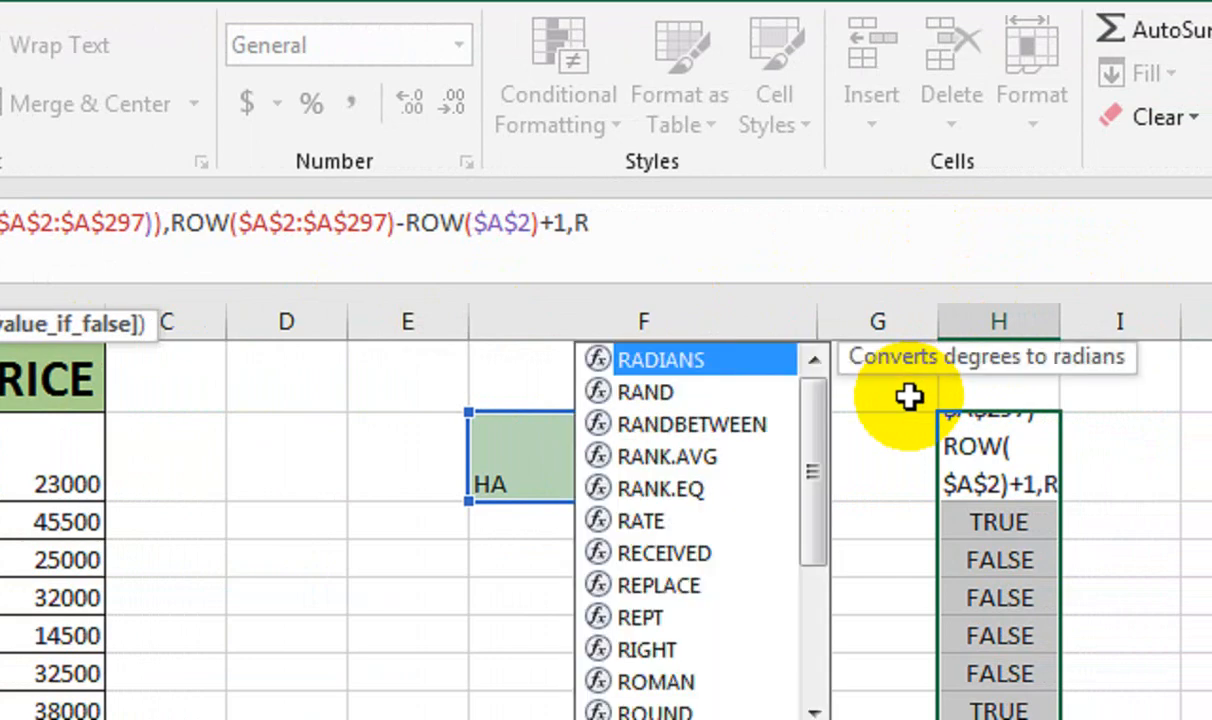
{"action": "key", "text": "Down"}
{"action": "type", "text": "S"}
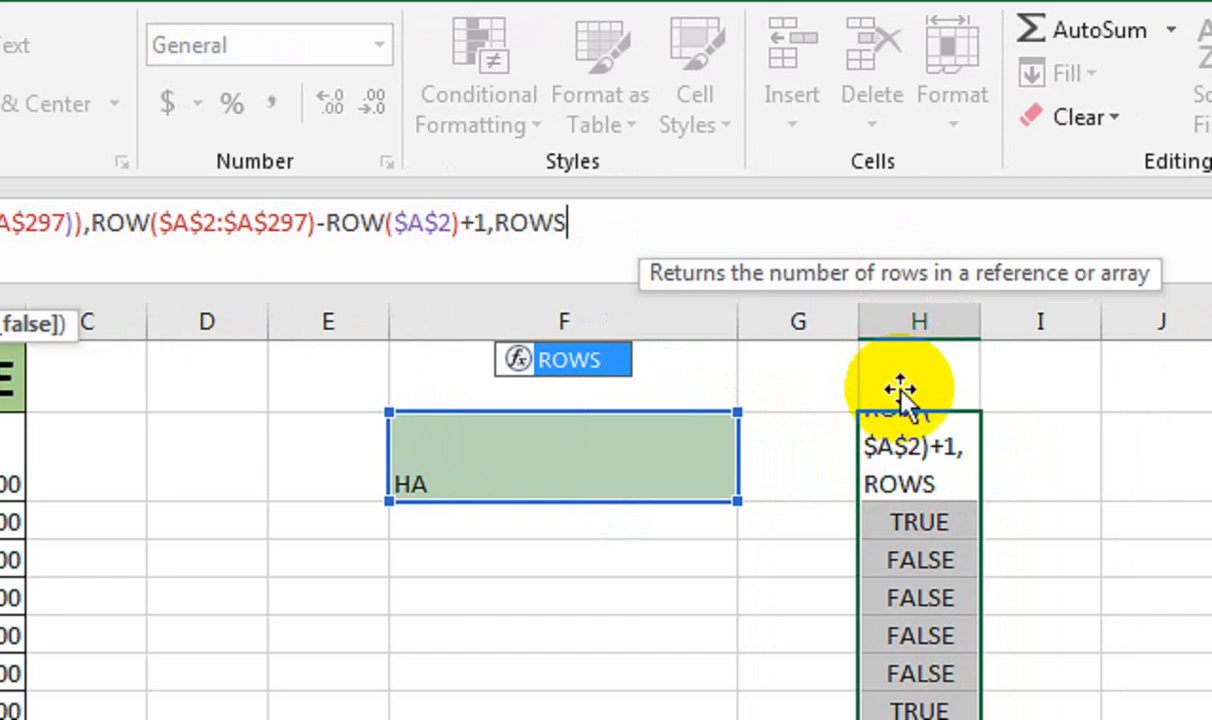
Fix the missing-parenthesis error and give ROWS the range ($H$2:H2)
{"action": "key", "text": "Return"}
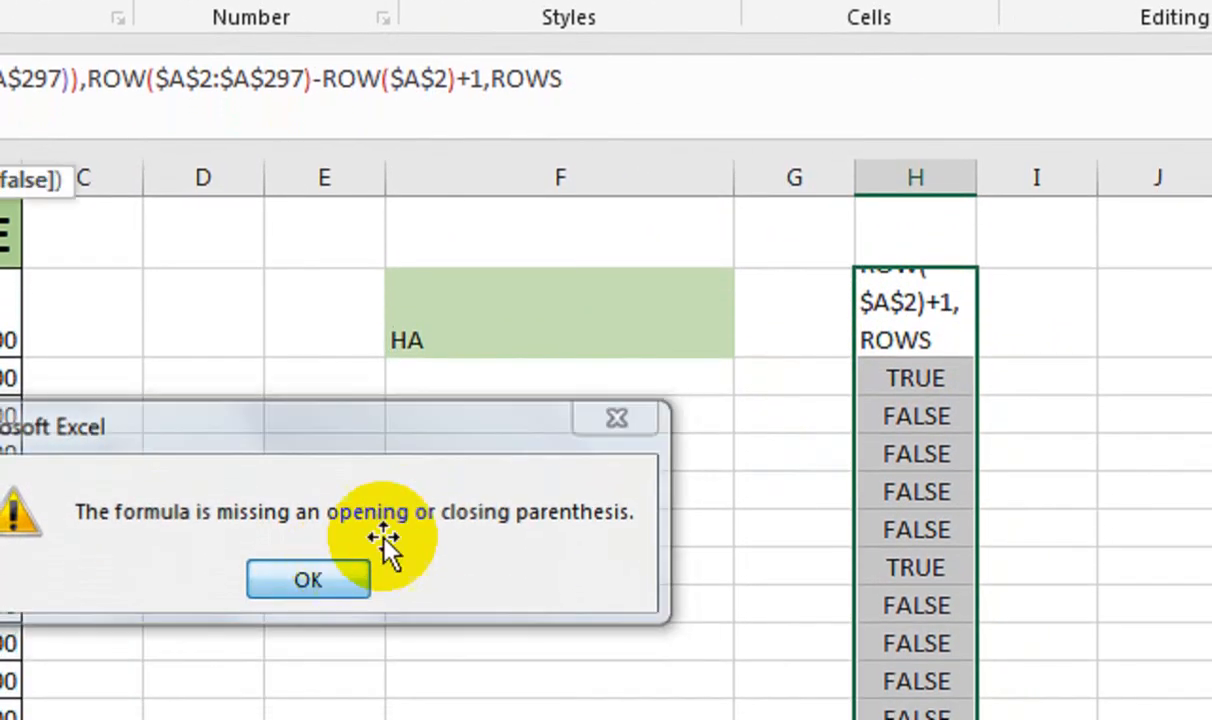
{"action": "left_click", "coordinate": [308, 716]}
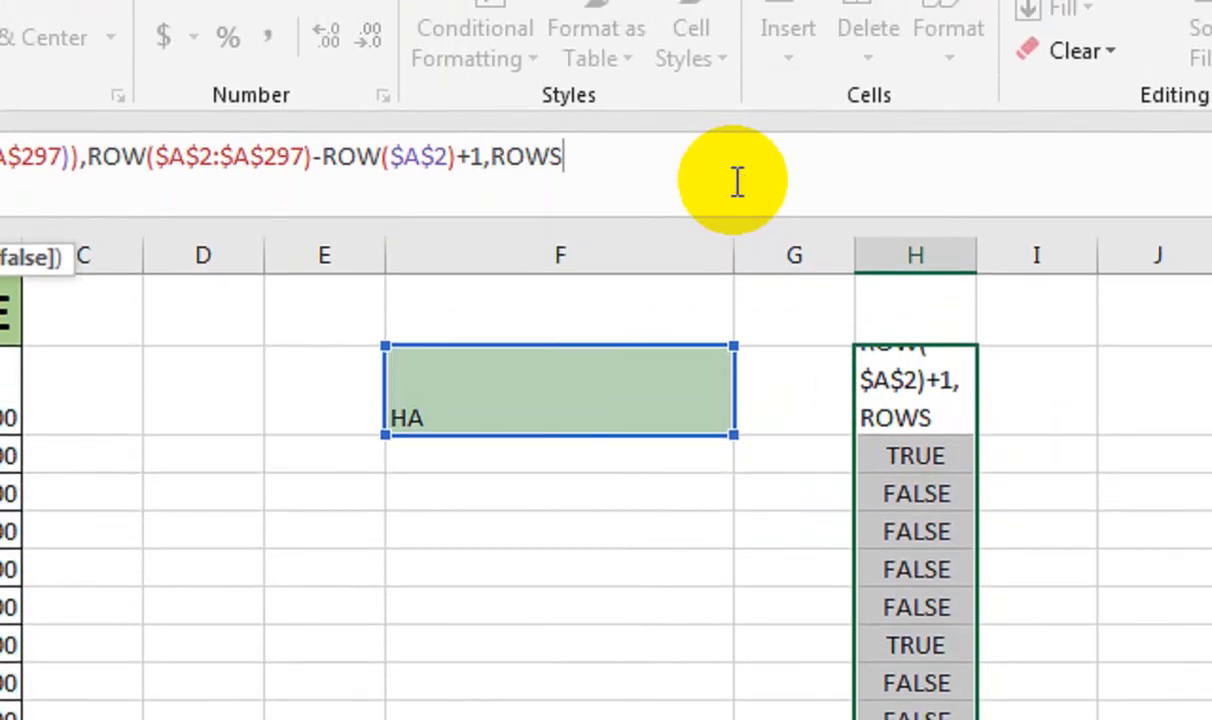
{"action": "type", "text": "("}
{"action": "left_click", "coordinate": [909, 313]}
{"action": "key", "text": "Down"}
{"action": "type", "text": ":H2"}
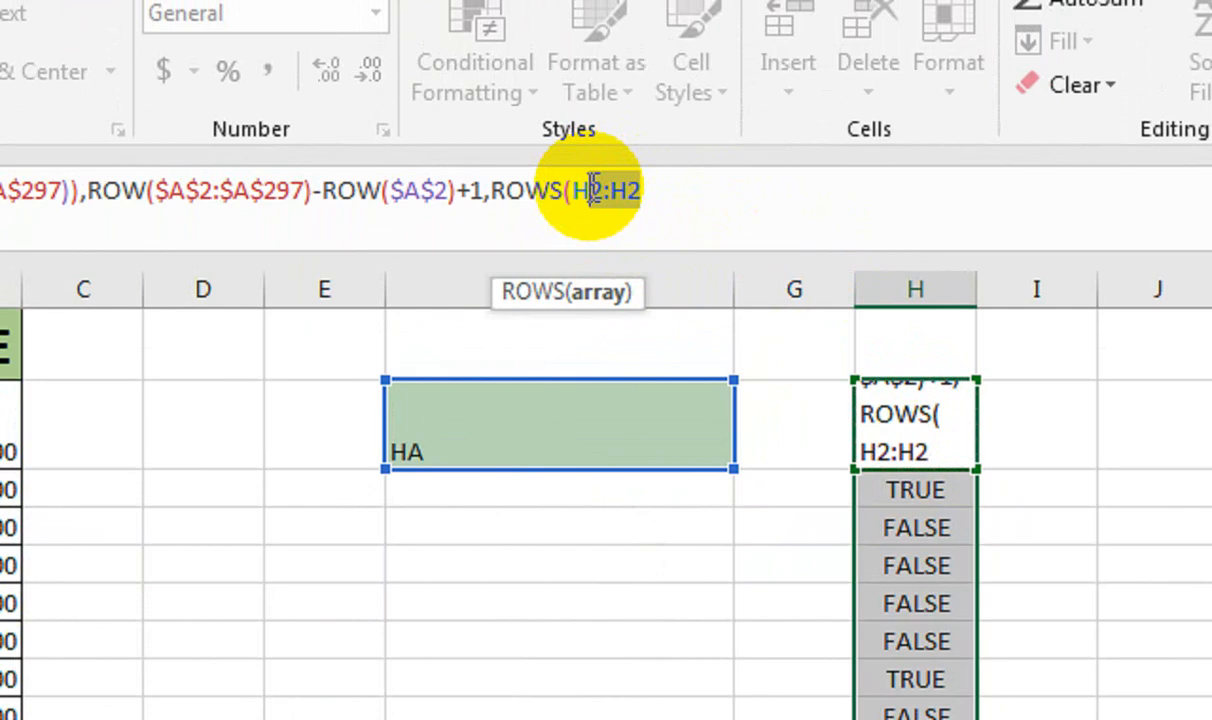
{"action": "left_click", "coordinate": [593, 188]}
{"action": "key", "text": "F4"}
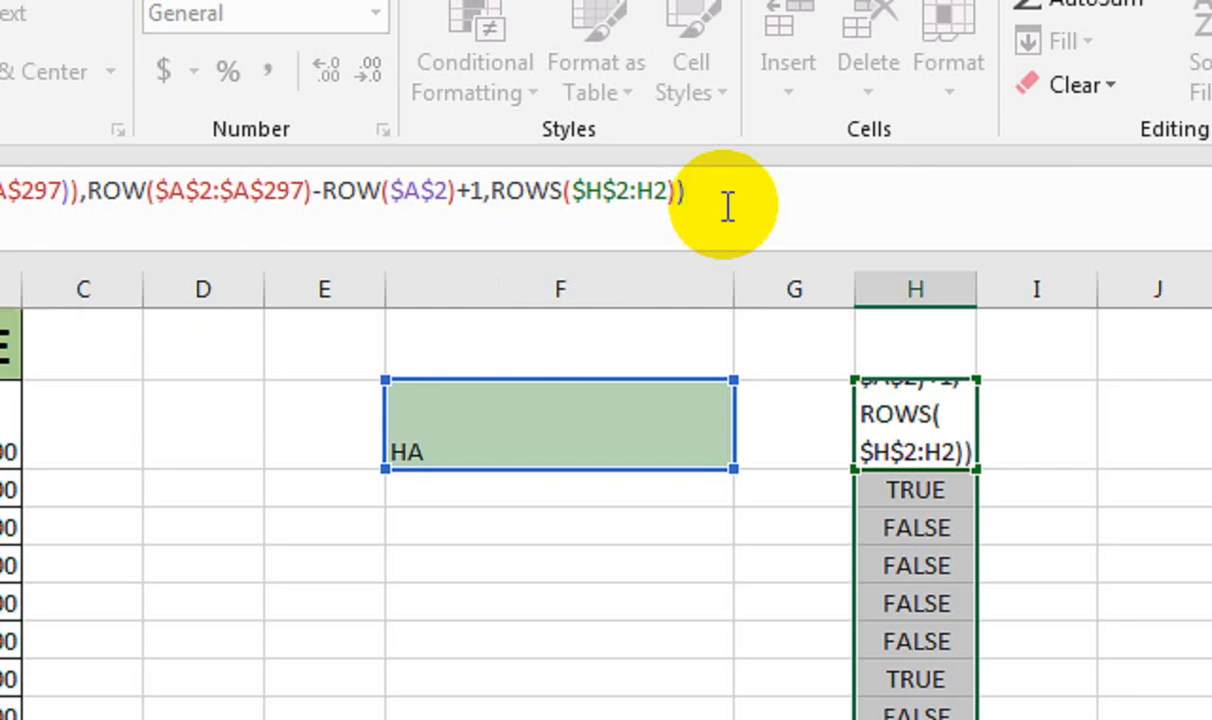
Commit the H2 IF formula, showing 1, and fill it down column H
{"action": "key", "text": "ctrl+shift+Return"}
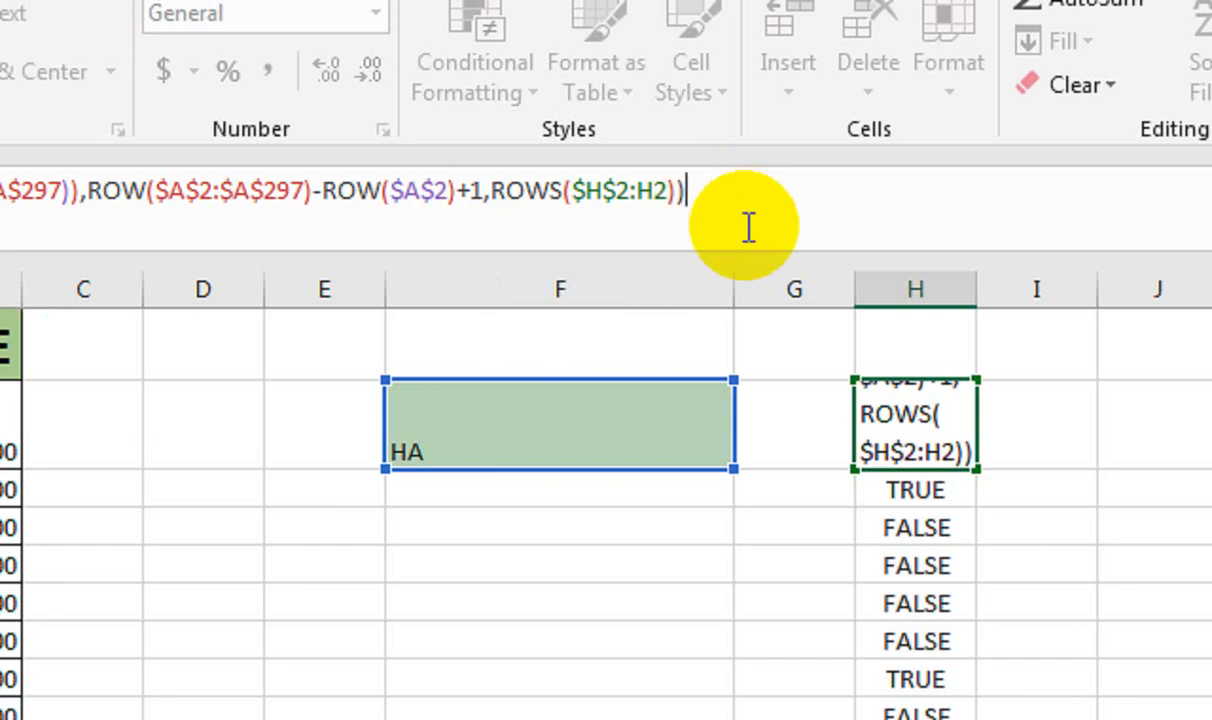
{"action": "key", "text": "Return"}
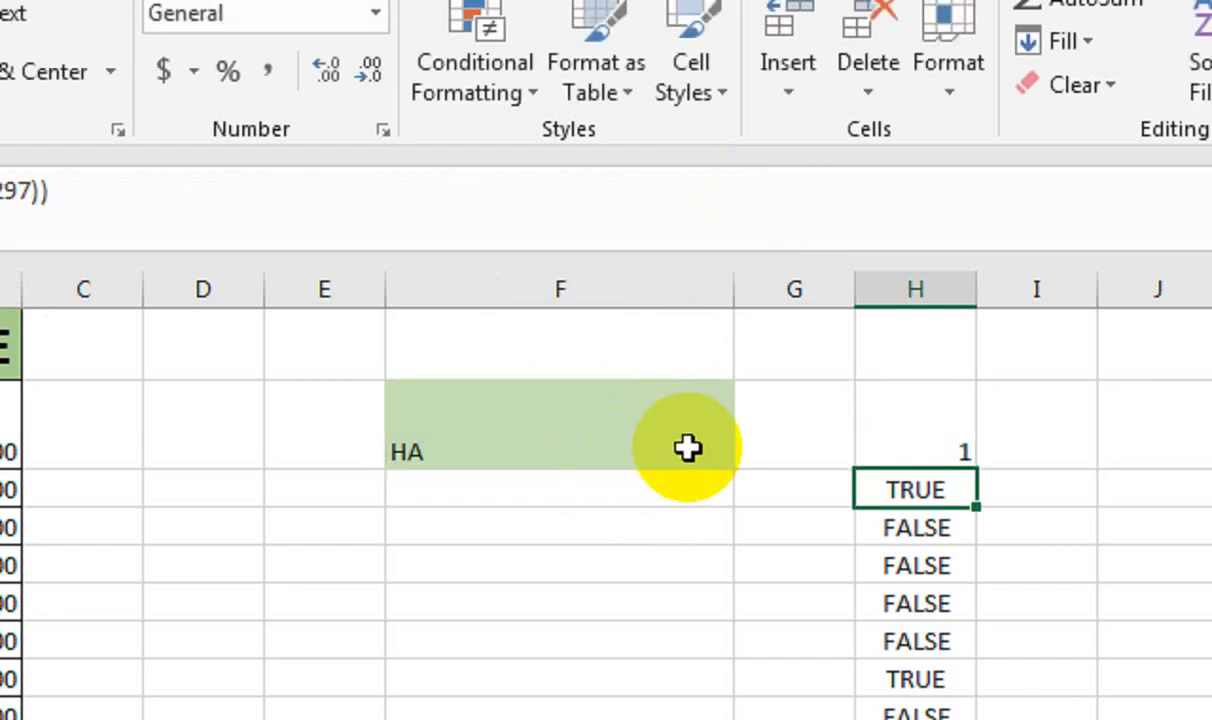
{"action": "left_click", "coordinate": [962, 452]}
{"action": "double_click", "coordinate": [976, 470]}
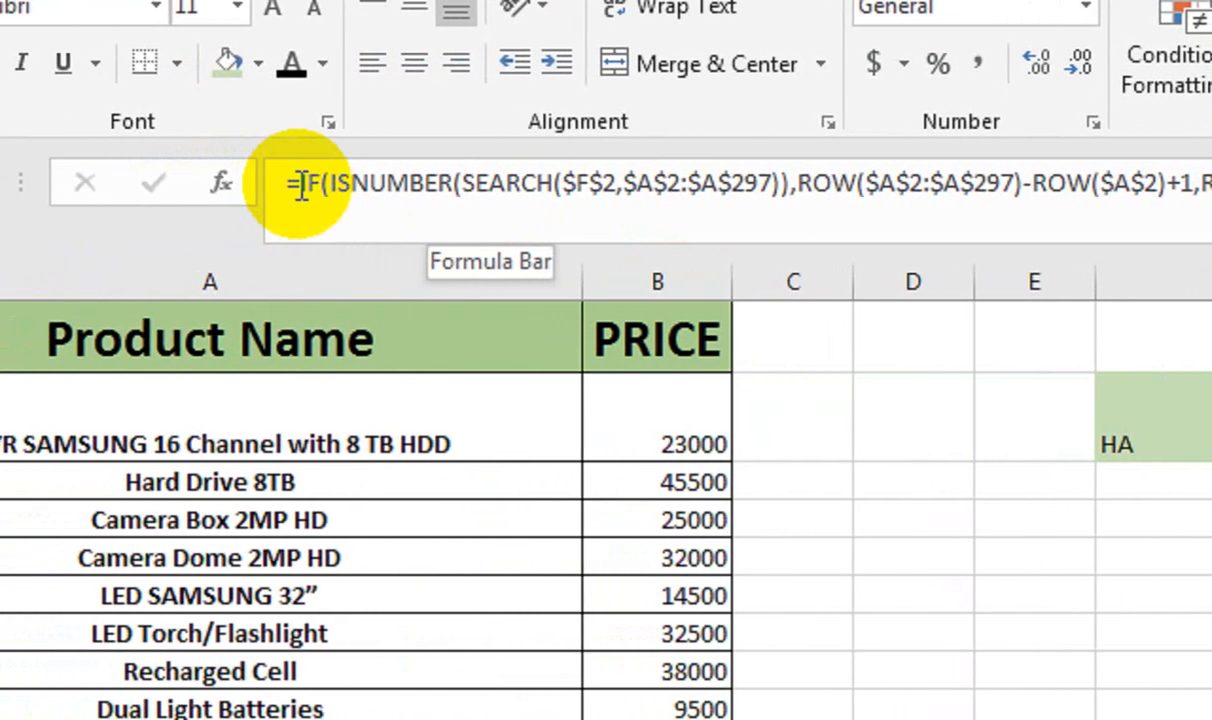
Wrap H2's IF formula in SMALL with ROWS($H$2:H2) as k and commit it
{"action": "left_click", "coordinate": [316, 216]}
{"action": "type", "text": "SMALL("}
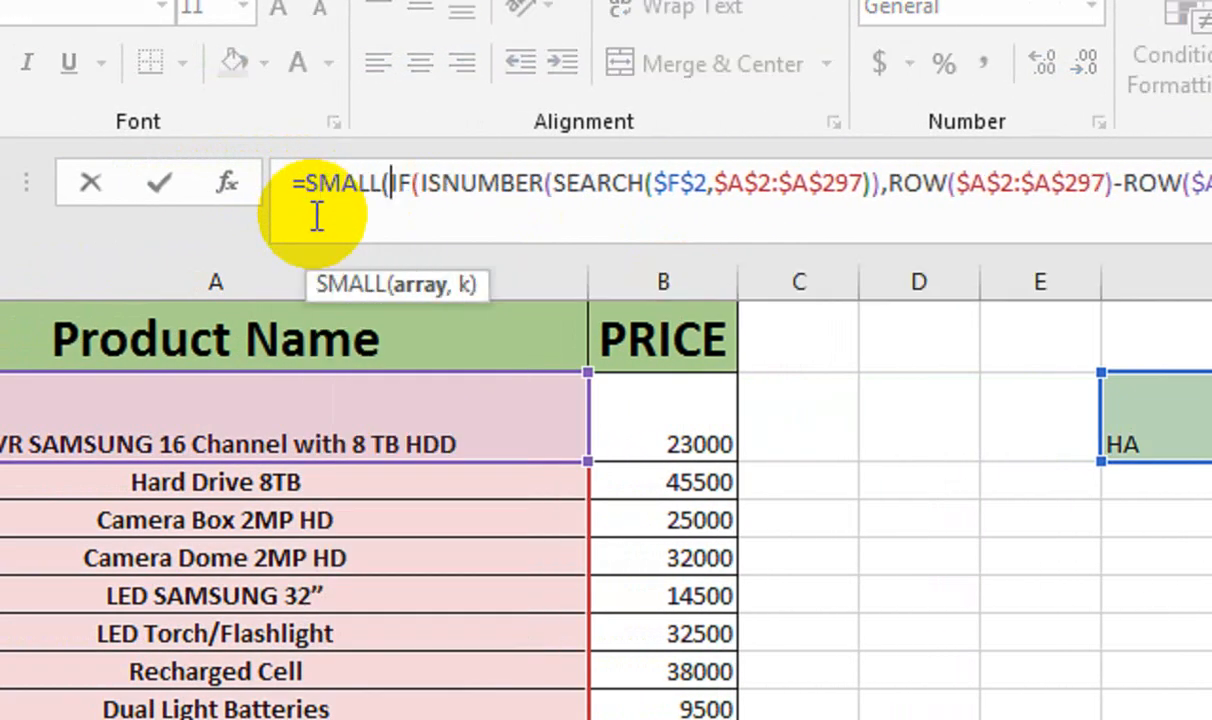
{"action": "key", "text": "End"}
{"action": "type", "text": ")"}
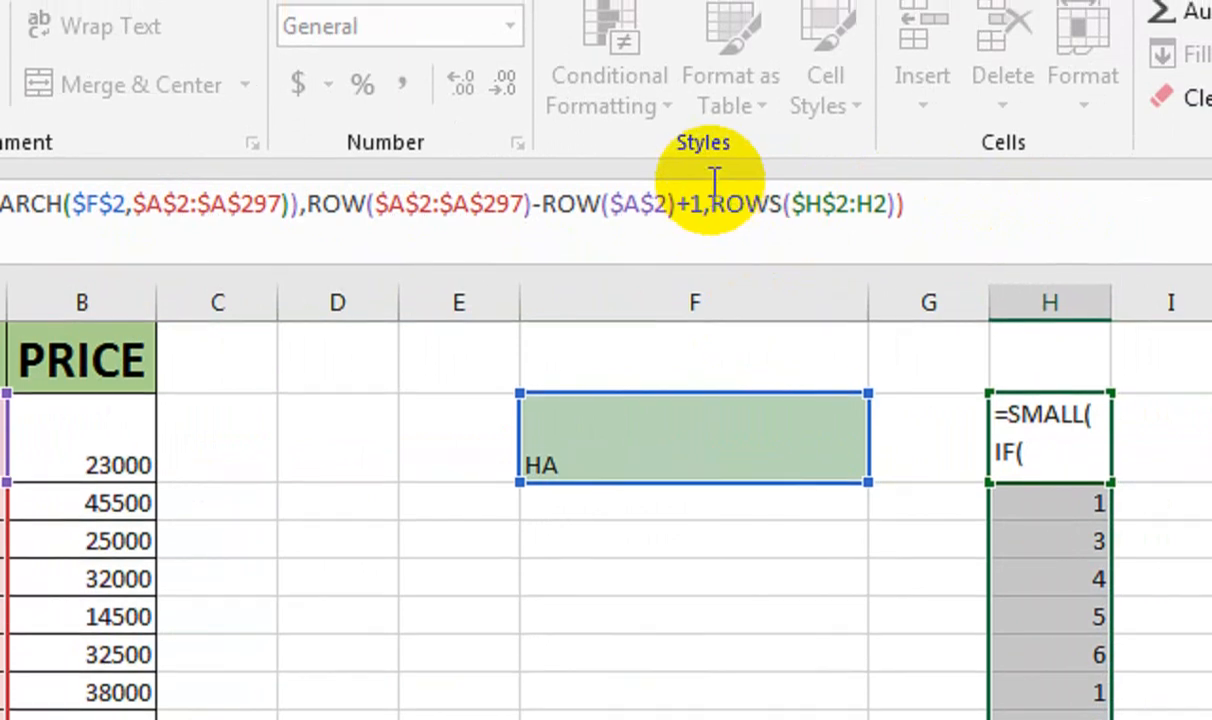
{"action": "left_click", "coordinate": [704, 188]}
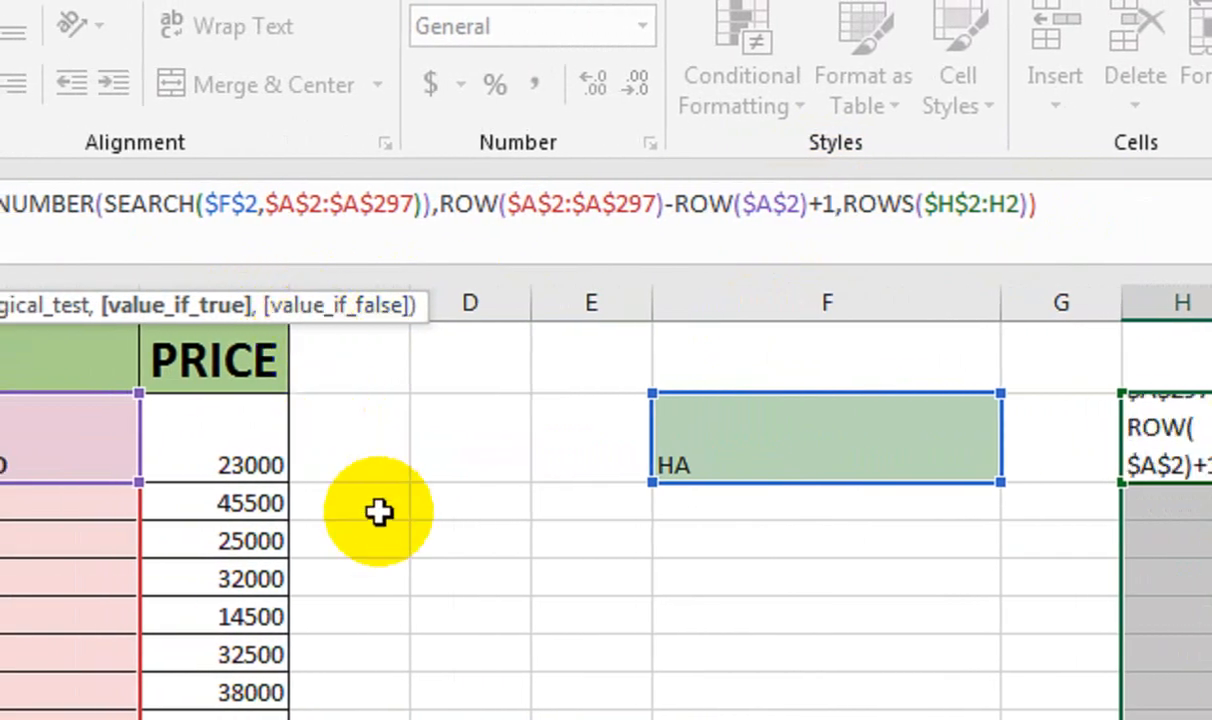
{"action": "type", "text": ")"}
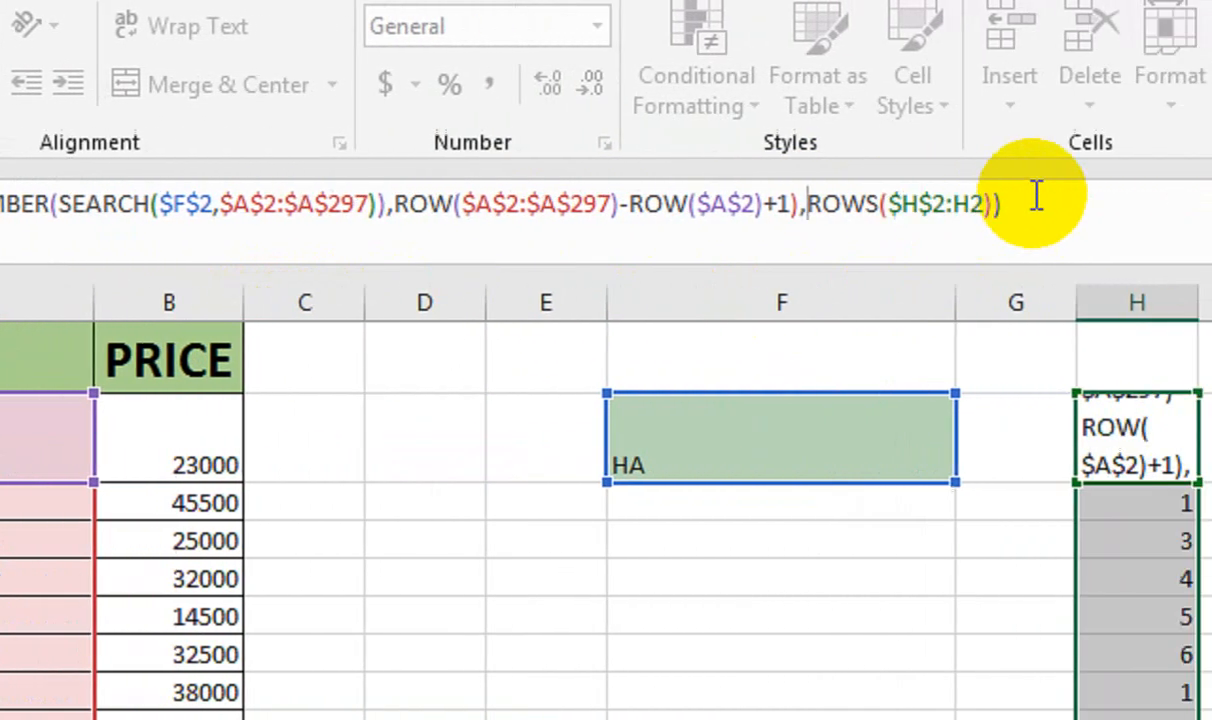
{"action": "left_click", "coordinate": [1040, 195]}
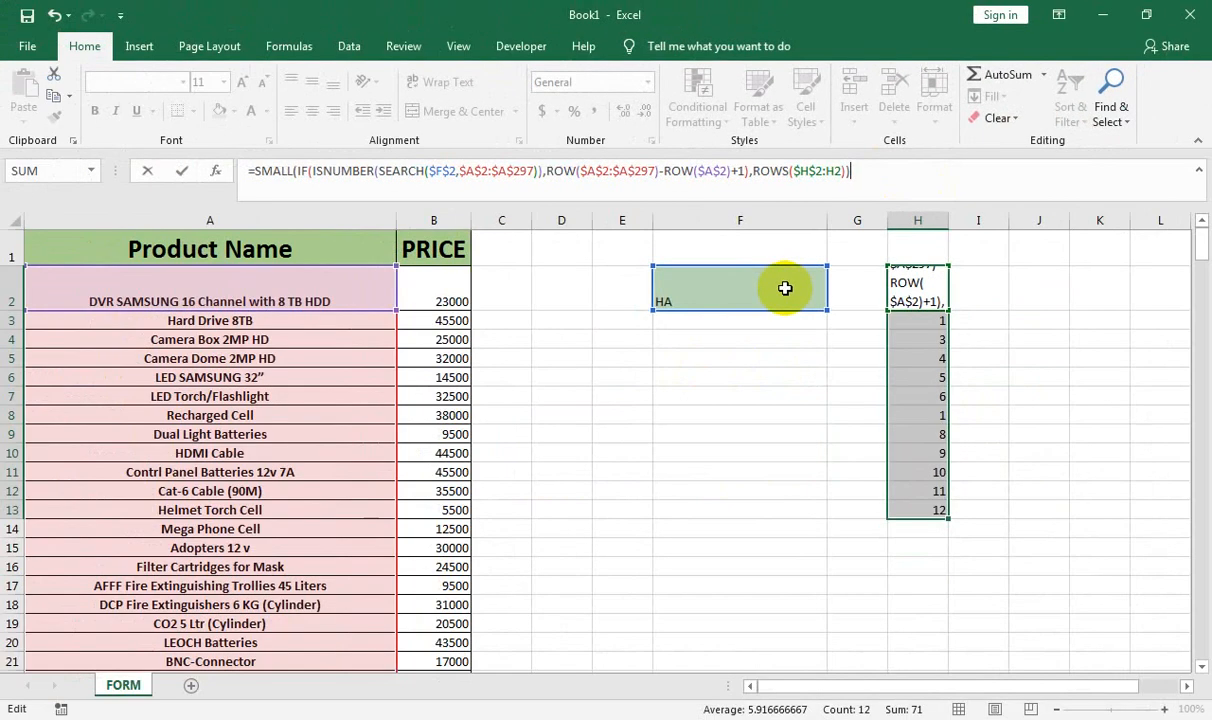
{"action": "key", "text": "Return"}
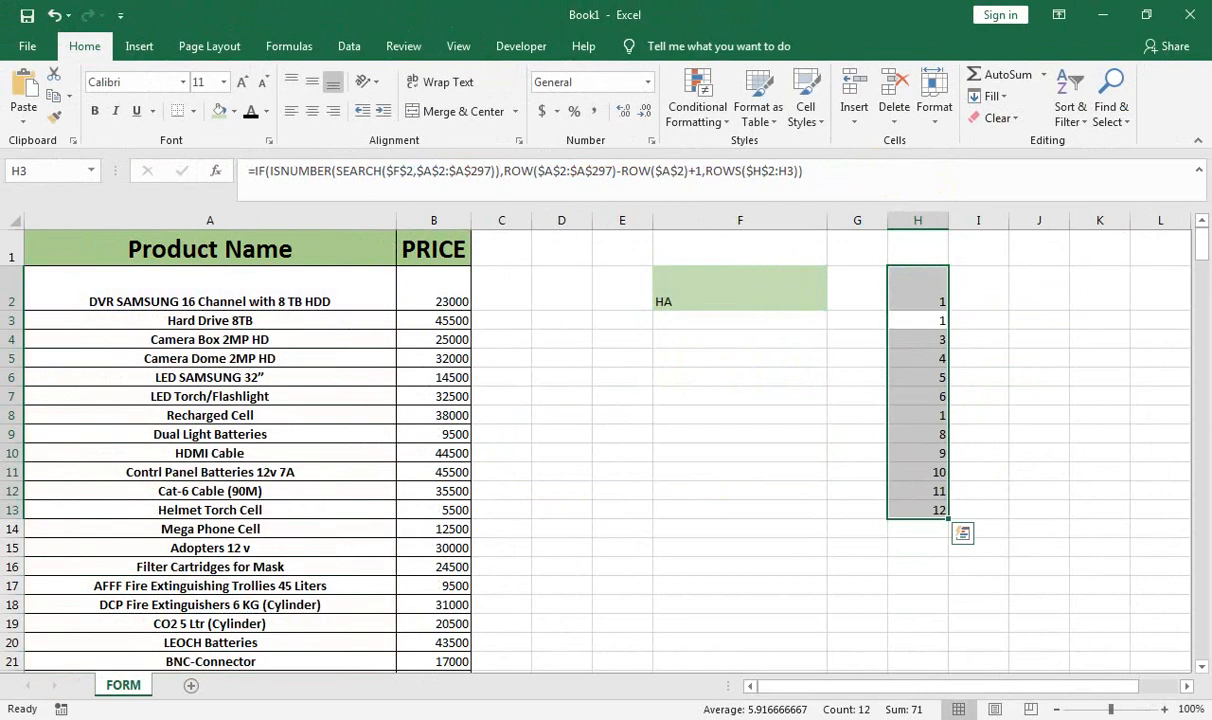
{"action": "left_click", "coordinate": [822, 285]}
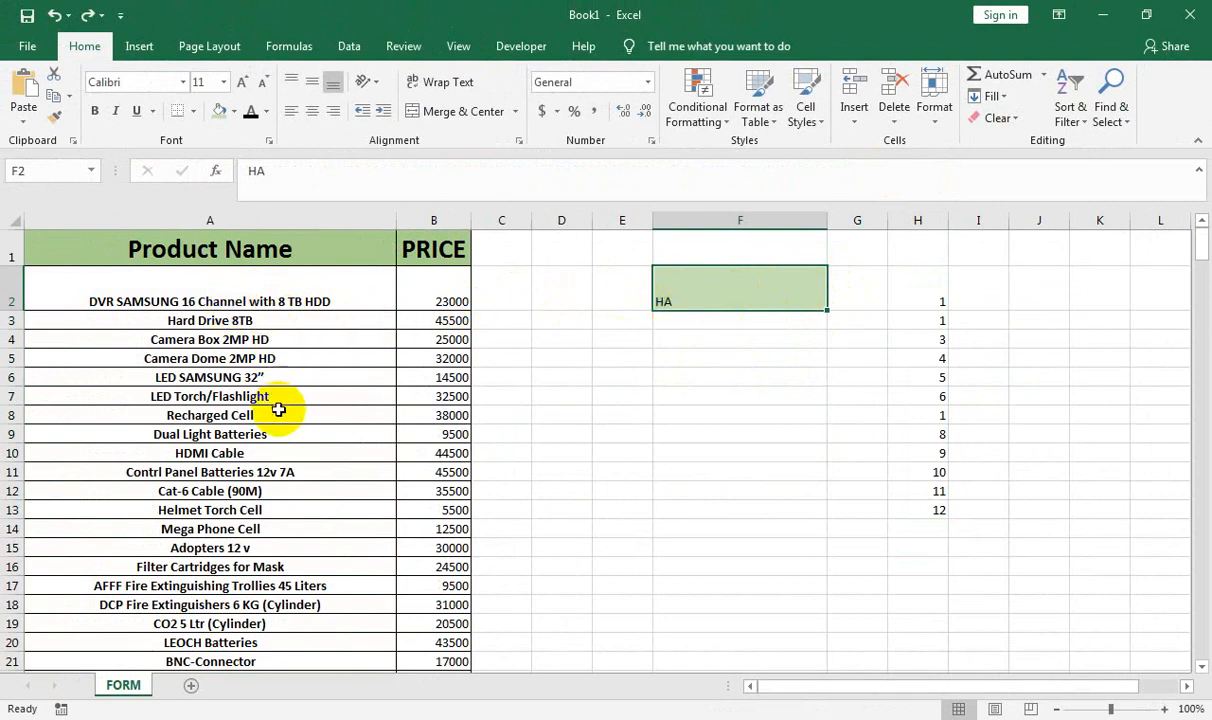
Wrap H2's SMALL formula in INDEX( ... ) and dismiss the resulting error
{"action": "left_click", "coordinate": [914, 301]}
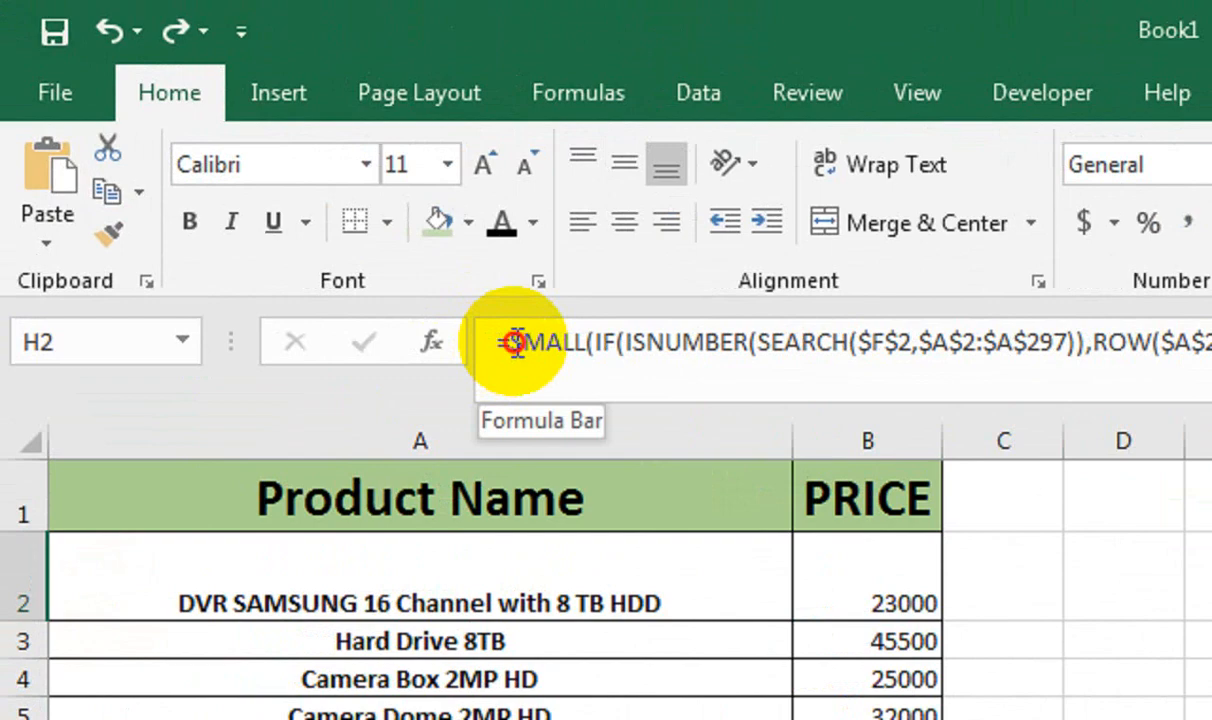
{"action": "left_click", "coordinate": [254, 171]}
{"action": "type", "text": "IND"}
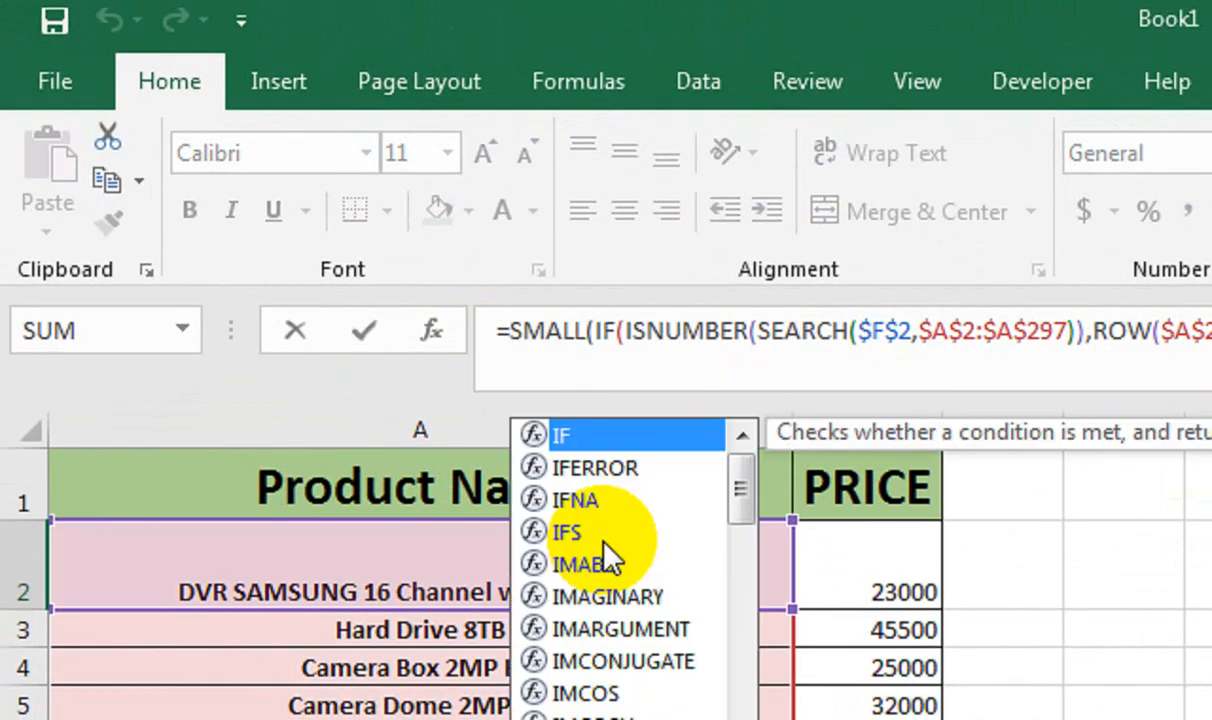
{"action": "key", "text": "Tab"}
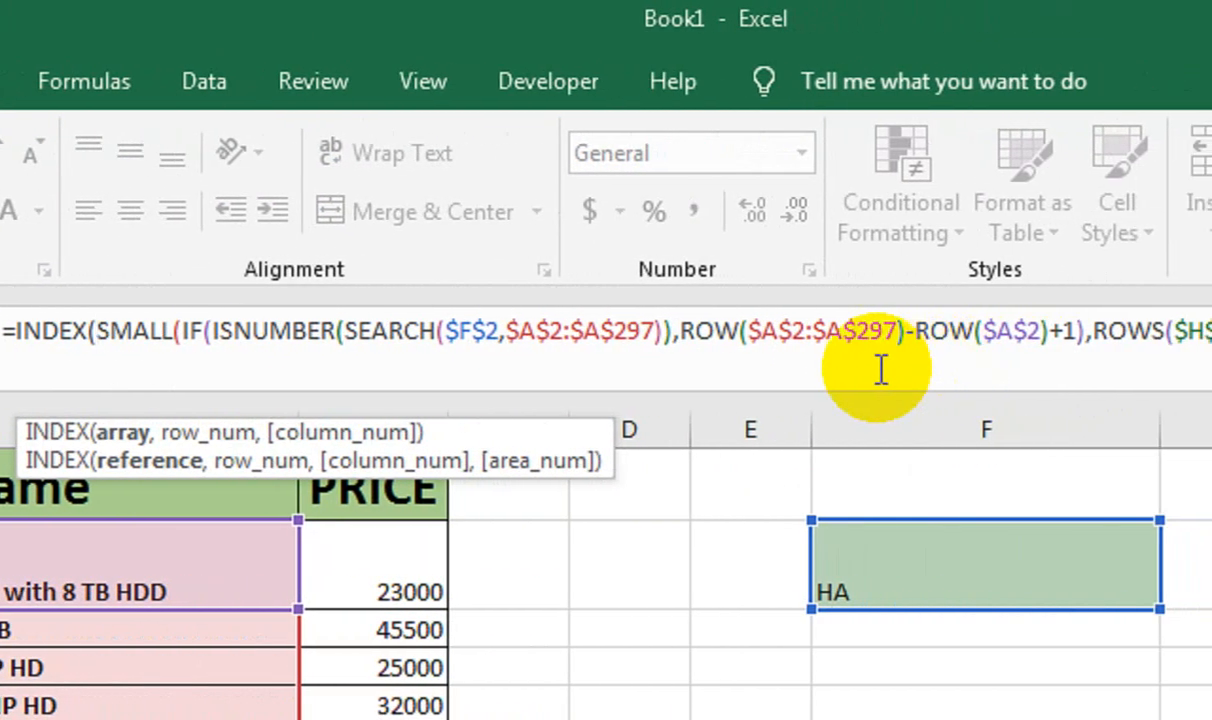
{"action": "left_click", "coordinate": [920, 333]}
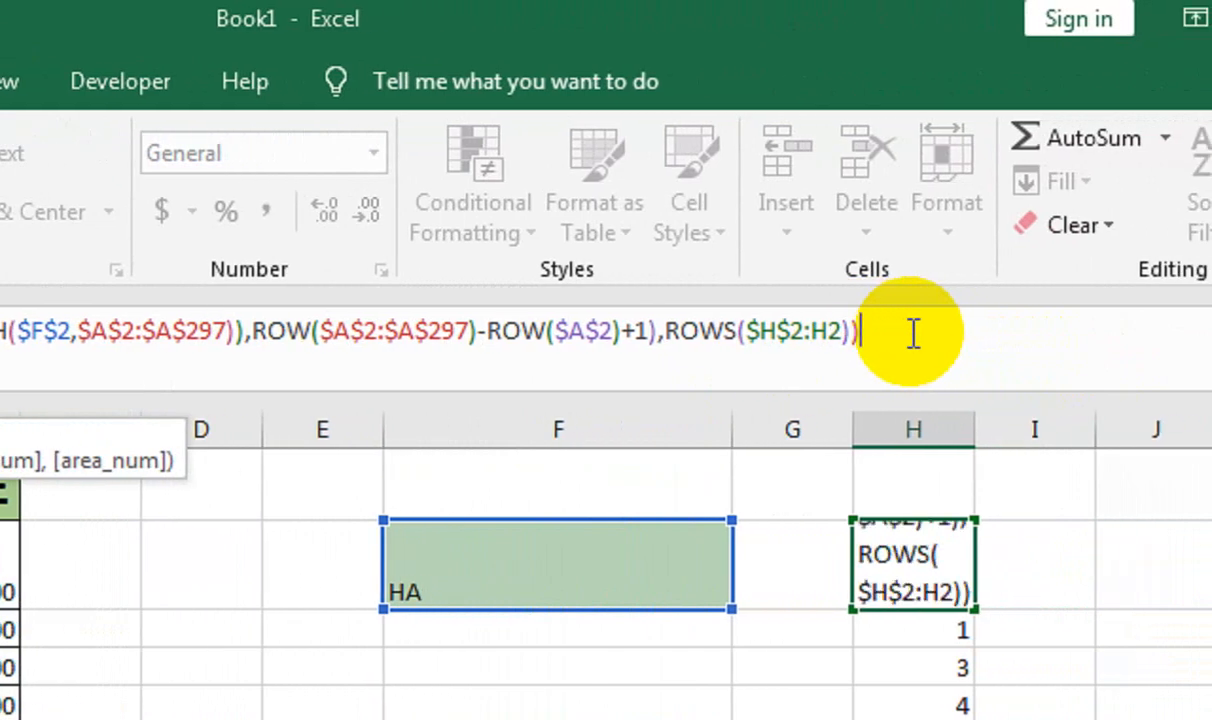
{"action": "type", "text": ")"}
{"action": "key", "text": "Return"}
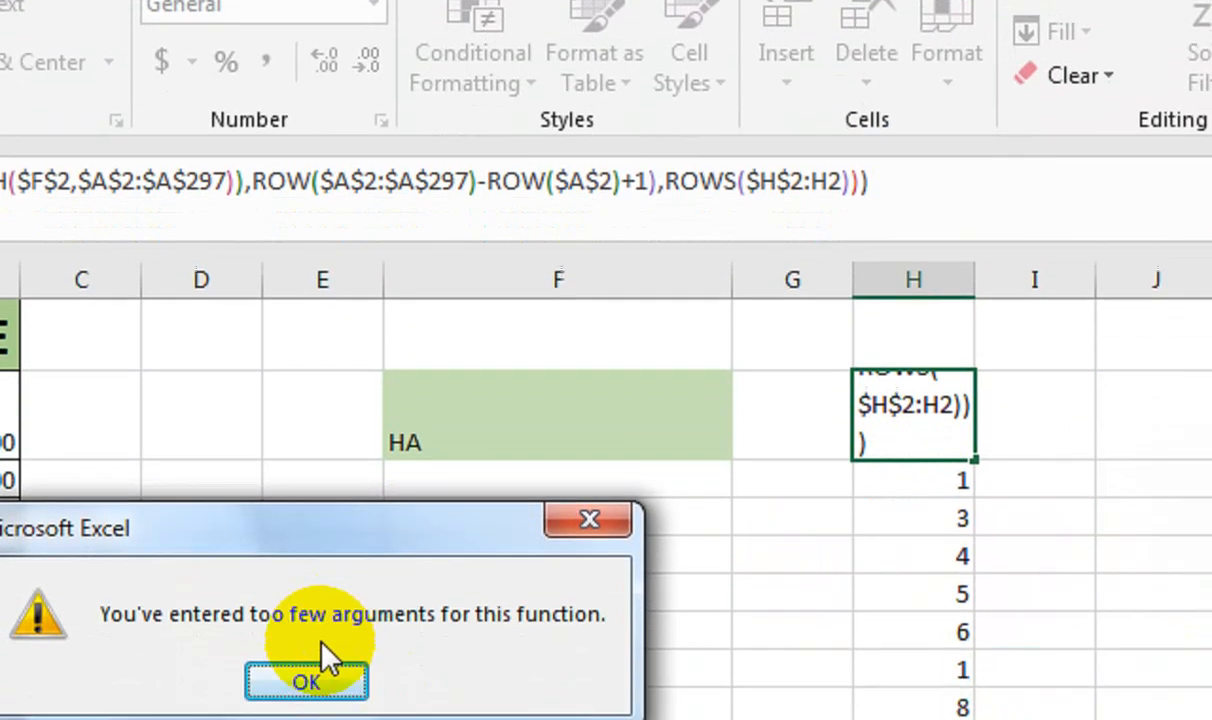
{"action": "left_click", "coordinate": [325, 668]}
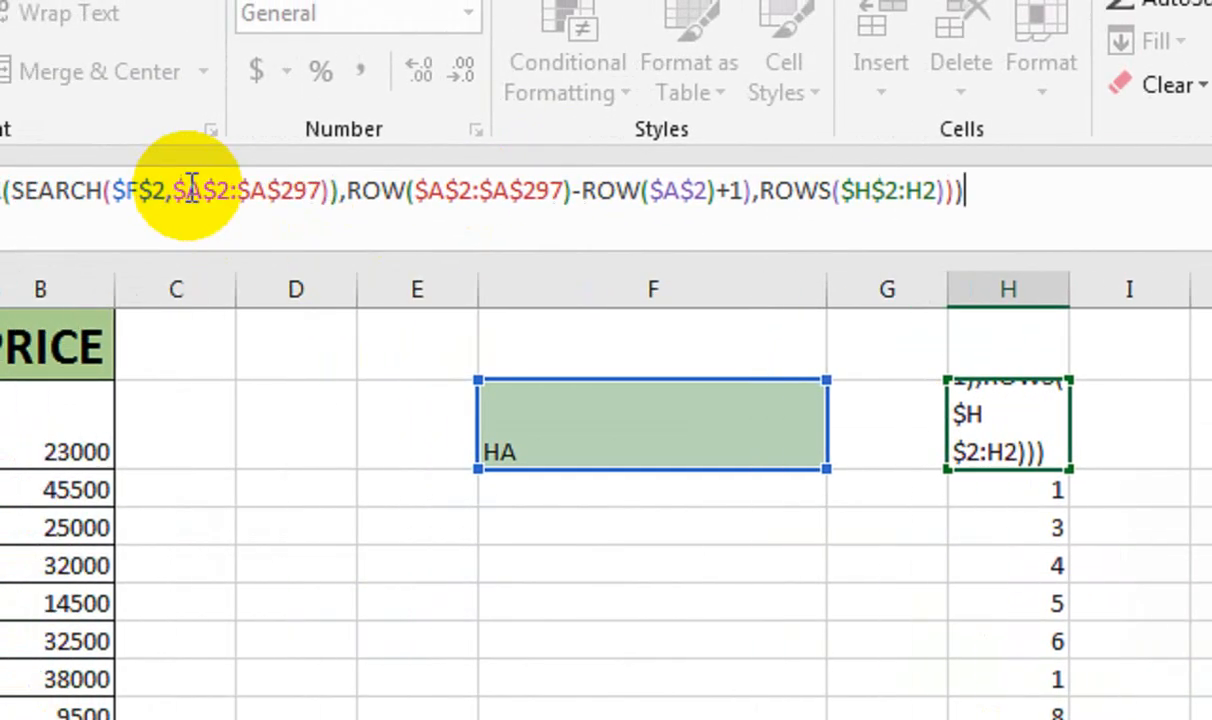
Insert $A$2:$A$297 as INDEX's array argument
{"action": "left_click", "coordinate": [259, 192]}
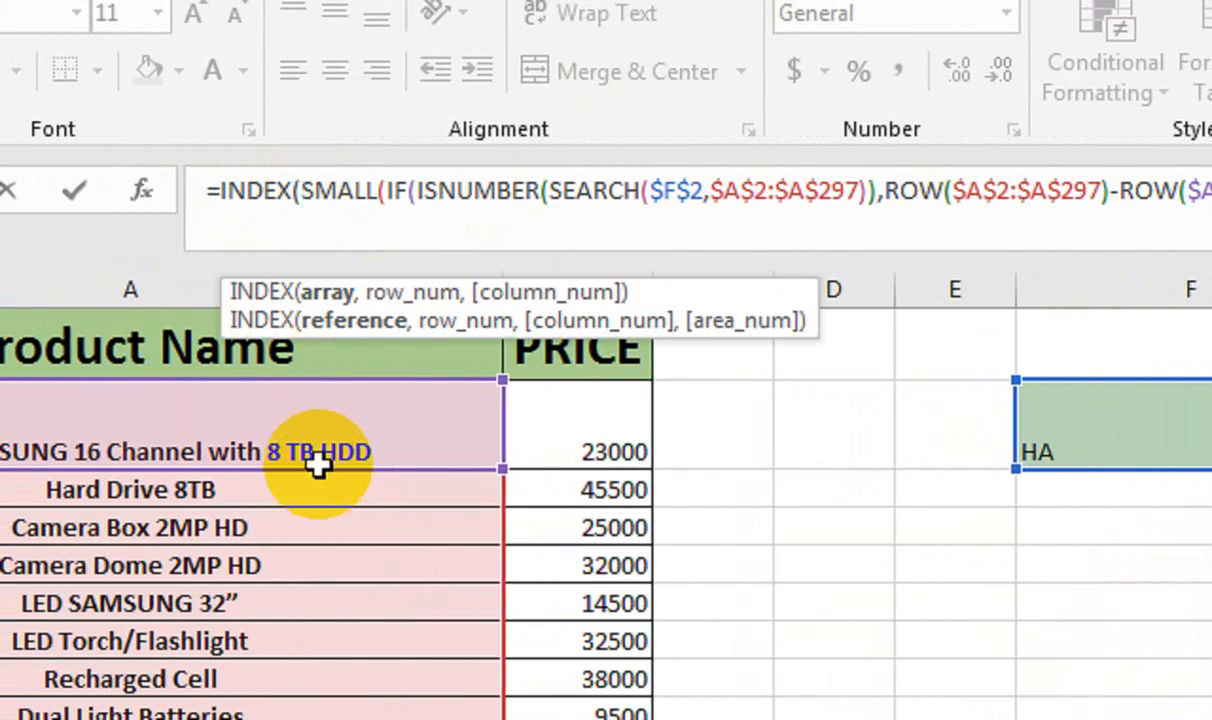
{"action": "left_click", "coordinate": [285, 425]}
{"action": "key", "text": "ctrl+shift+Down"}
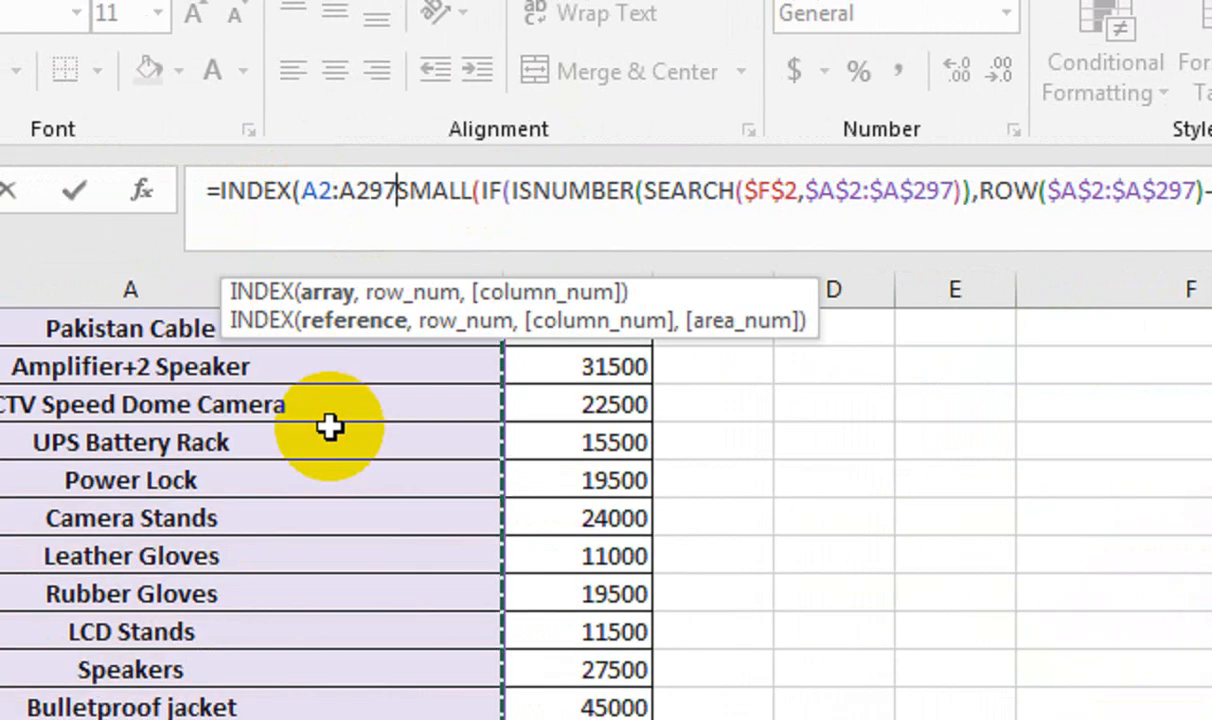
{"action": "left_click", "coordinate": [421, 195]}
{"action": "key", "text": "F4"}
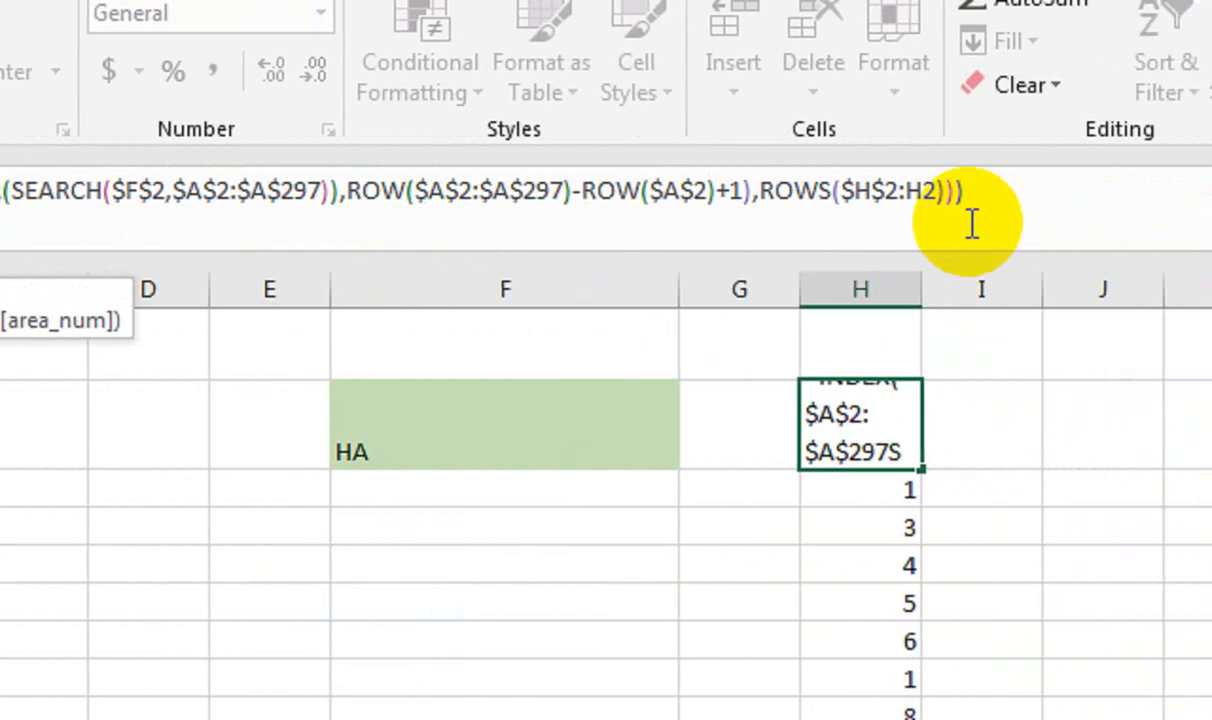
{"action": "left_click", "coordinate": [913, 191]}
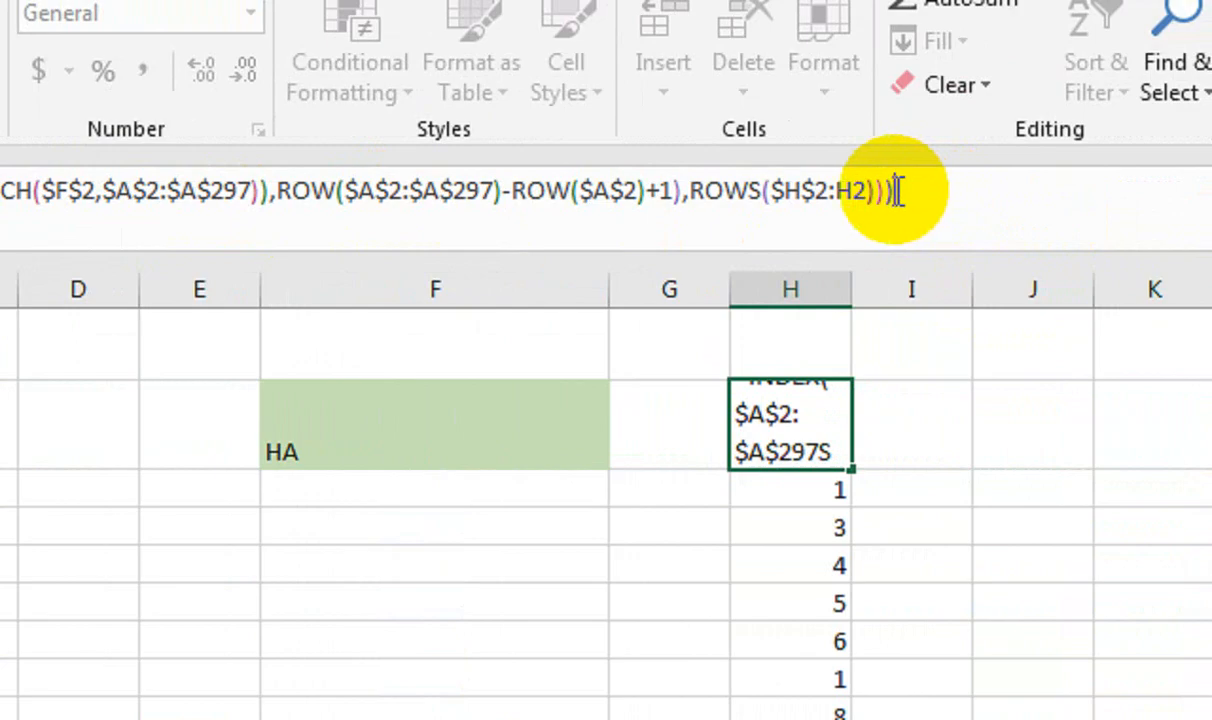
{"action": "key", "text": "Return"}
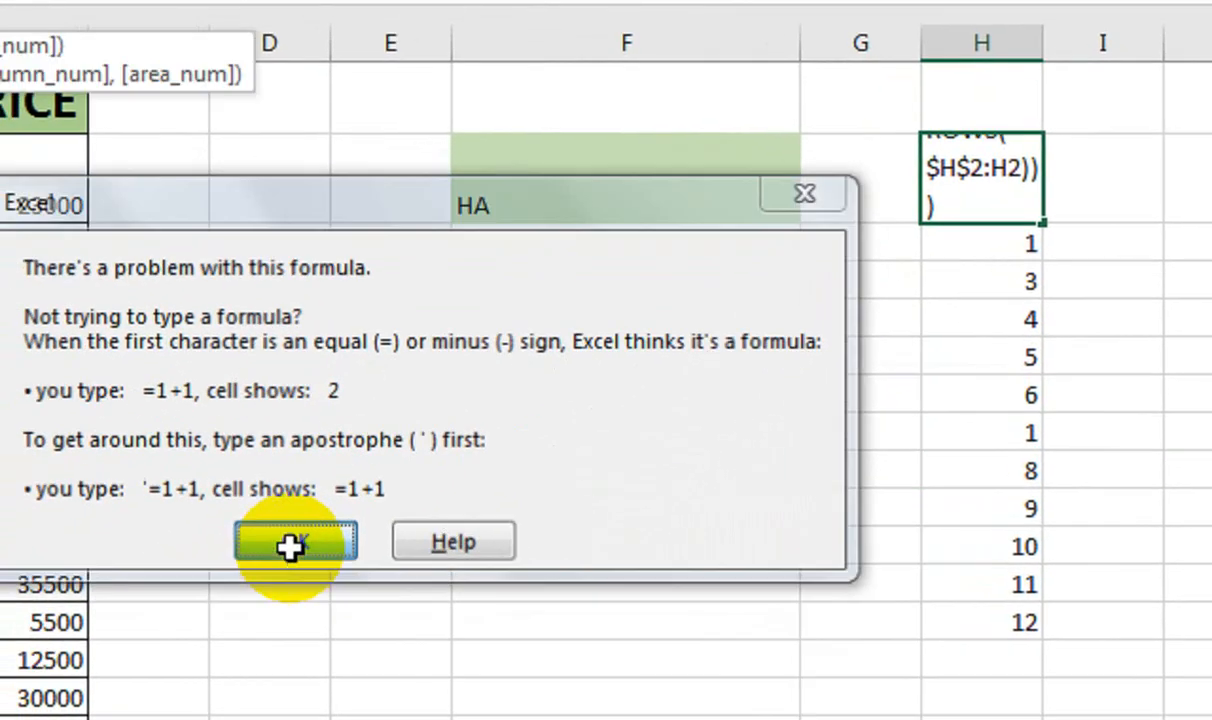
{"action": "left_click", "coordinate": [290, 546]}
Add the missing comma and commit H2 as an array formula showing DVR SAMSUNG 16 Channel
{"action": "left_click", "coordinate": [400, 203]}
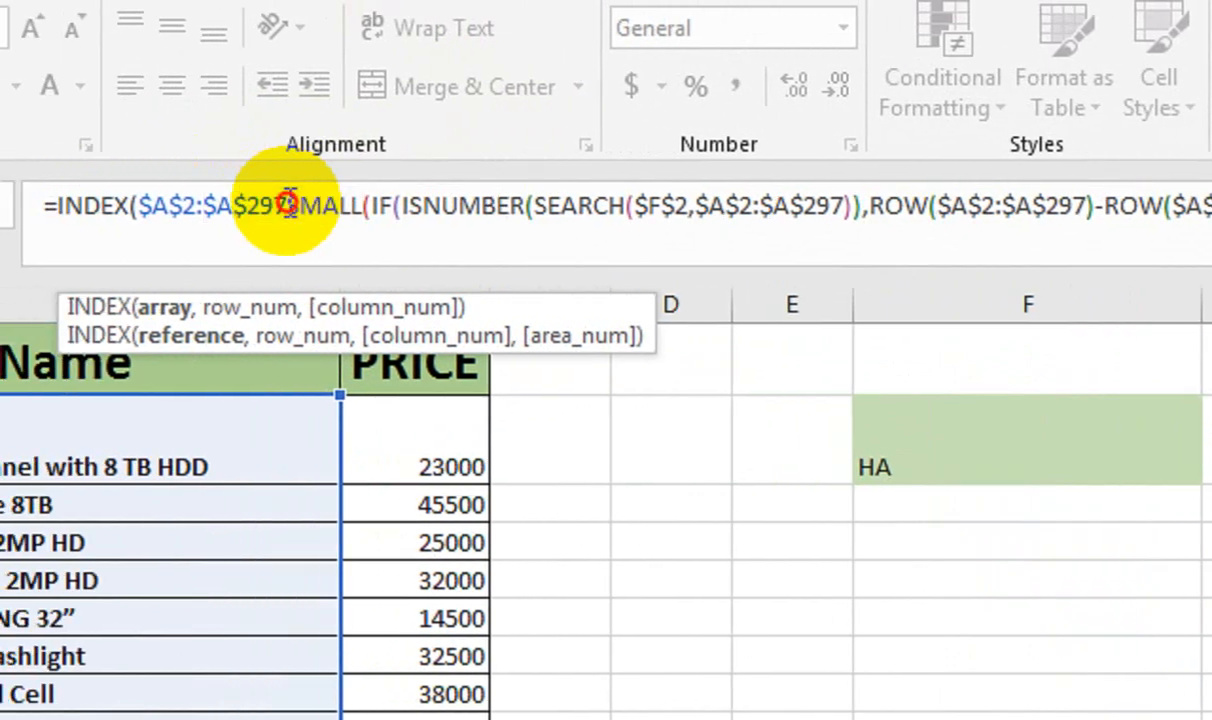
{"action": "type", "text": ",ROWS($H$2:H2"}
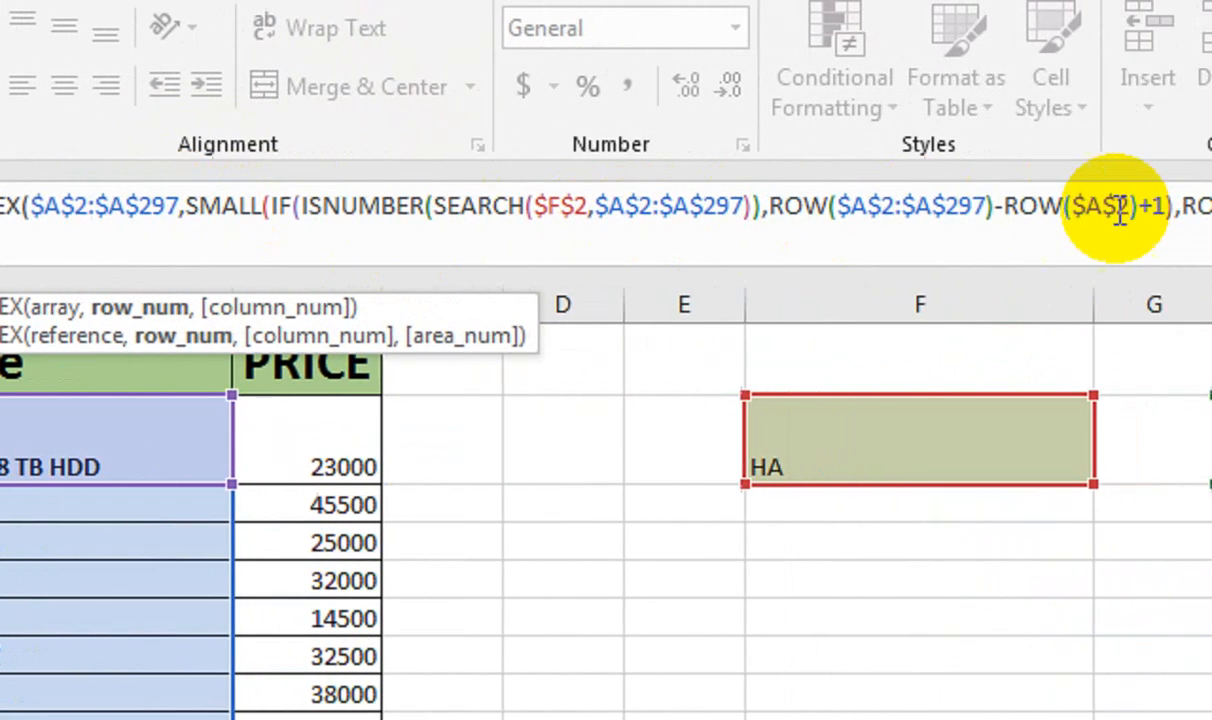
{"action": "key", "text": "ctrl+shift+Return"}
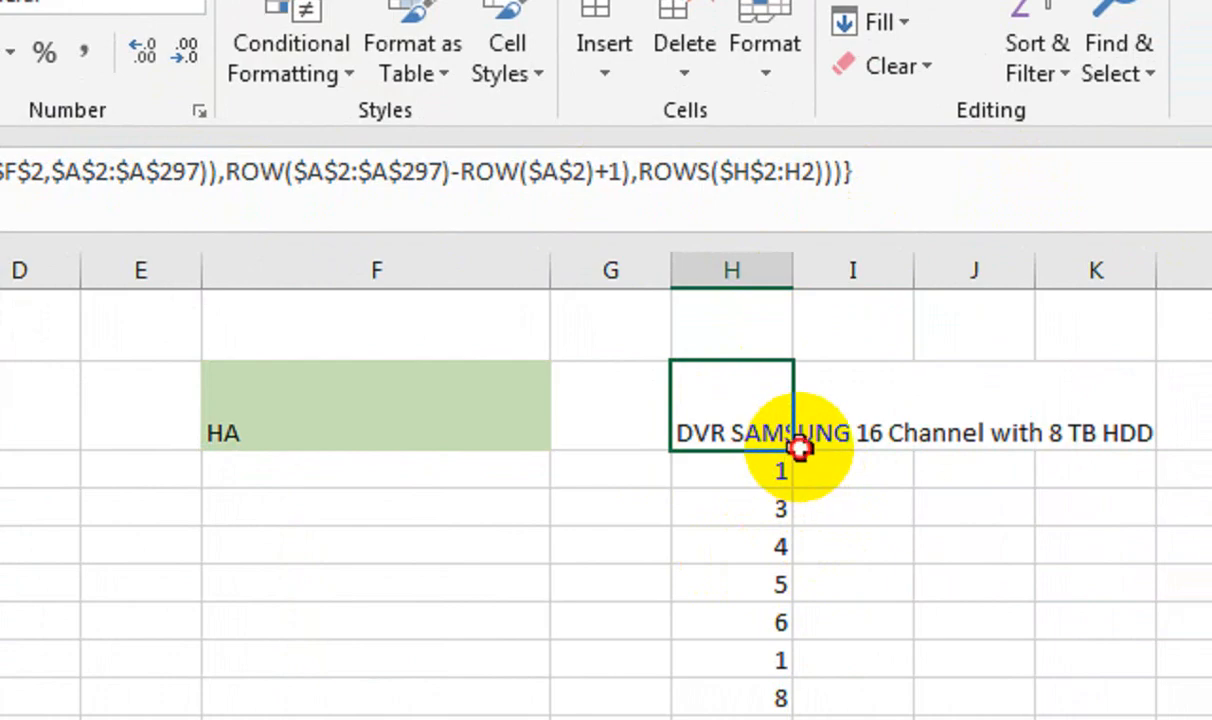
{"action": "left_click", "coordinate": [800, 447]}
Copy the INDEX formula down column H to row 33, exposing #NUM! errors below the matches
{"action": "left_click", "coordinate": [771, 433]}
{"action": "left_click_drag", "start_coordinate": [793, 452], "coordinate": [797, 604]}
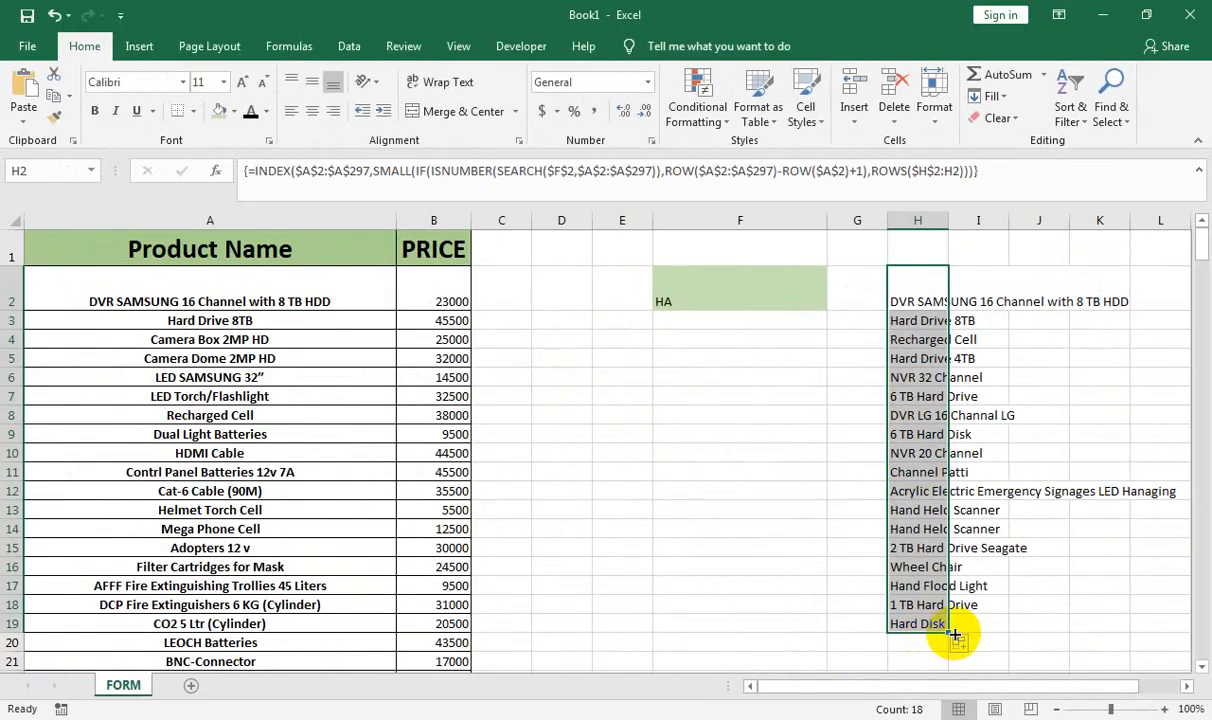
{"action": "left_click_drag", "start_coordinate": [955, 634], "coordinate": [958, 709]}
{"action": "left_click", "coordinate": [913, 528]}
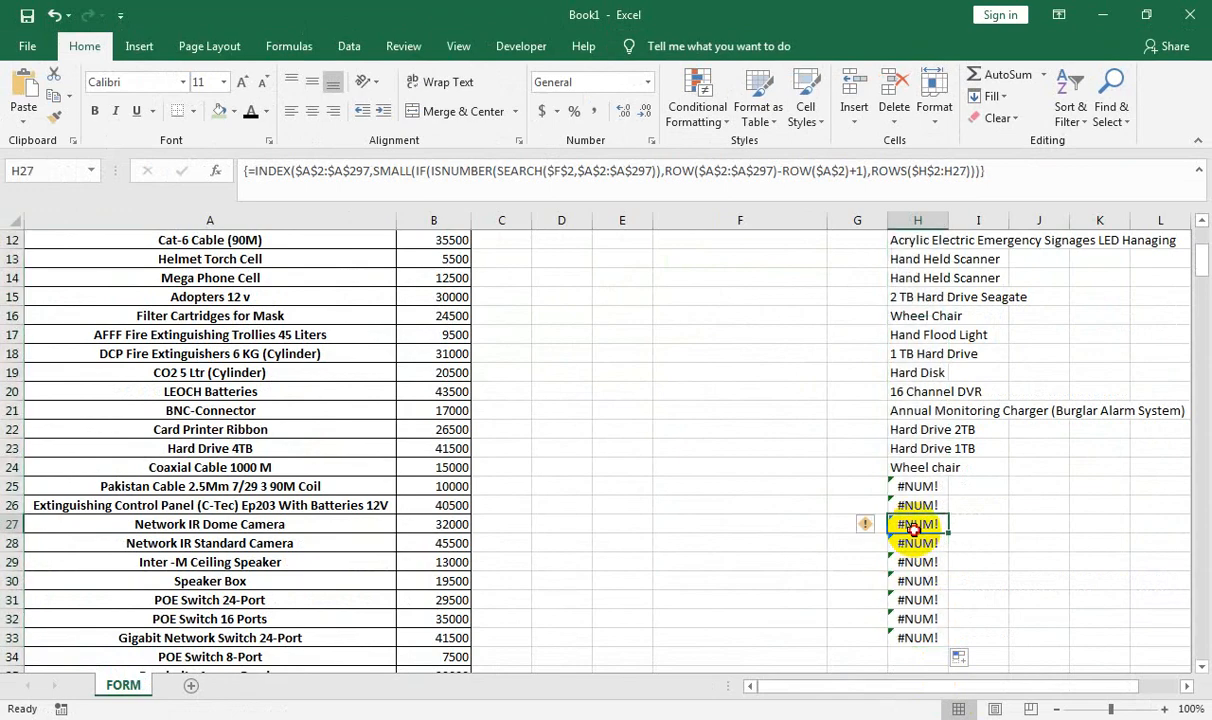
{"action": "key", "text": "ctrl+Up"}
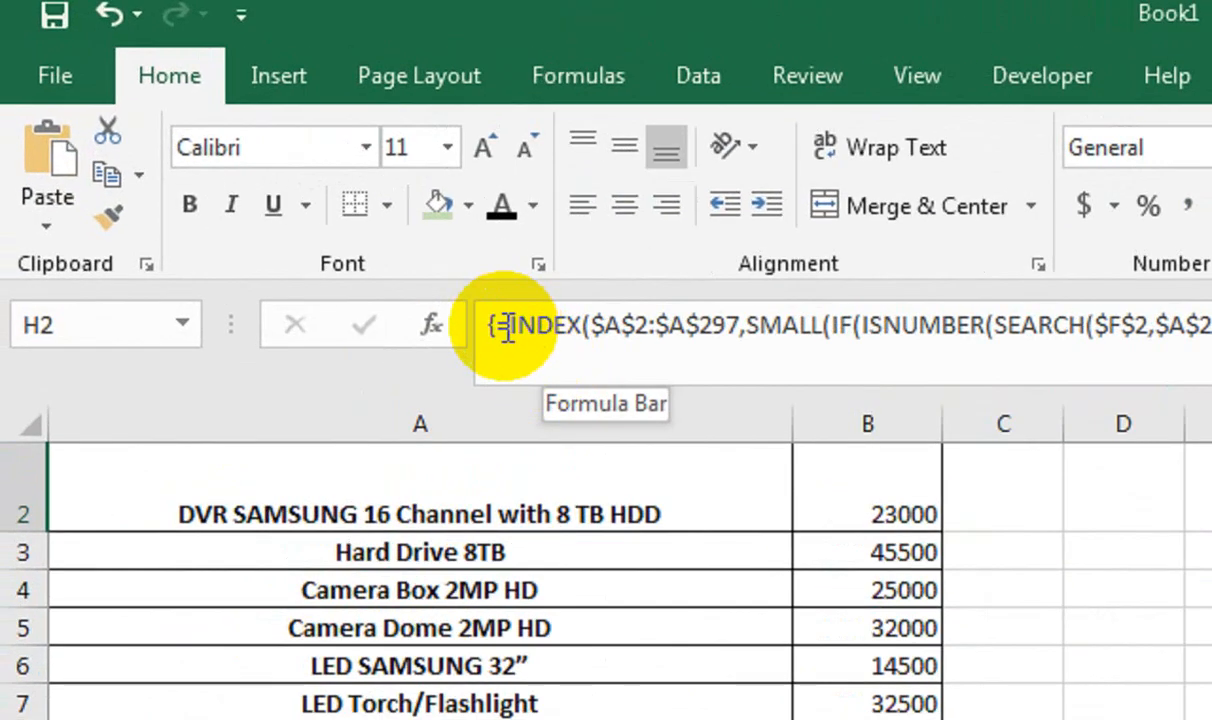
Wrap H2's formula in IFERROR with "" as the error value
{"action": "left_click", "coordinate": [508, 326]}
{"action": "type", "text": "I"}
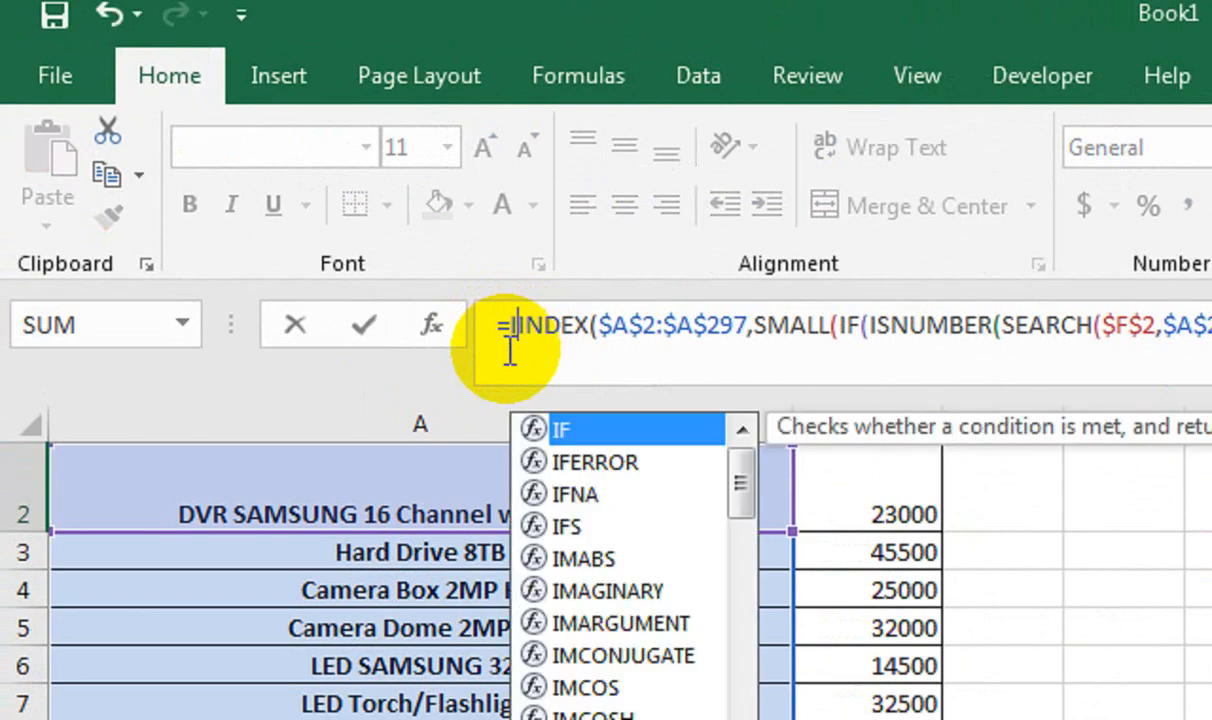
{"action": "type", "text": "F"}
{"action": "key", "text": "Down"}
{"action": "key", "text": "Tab"}
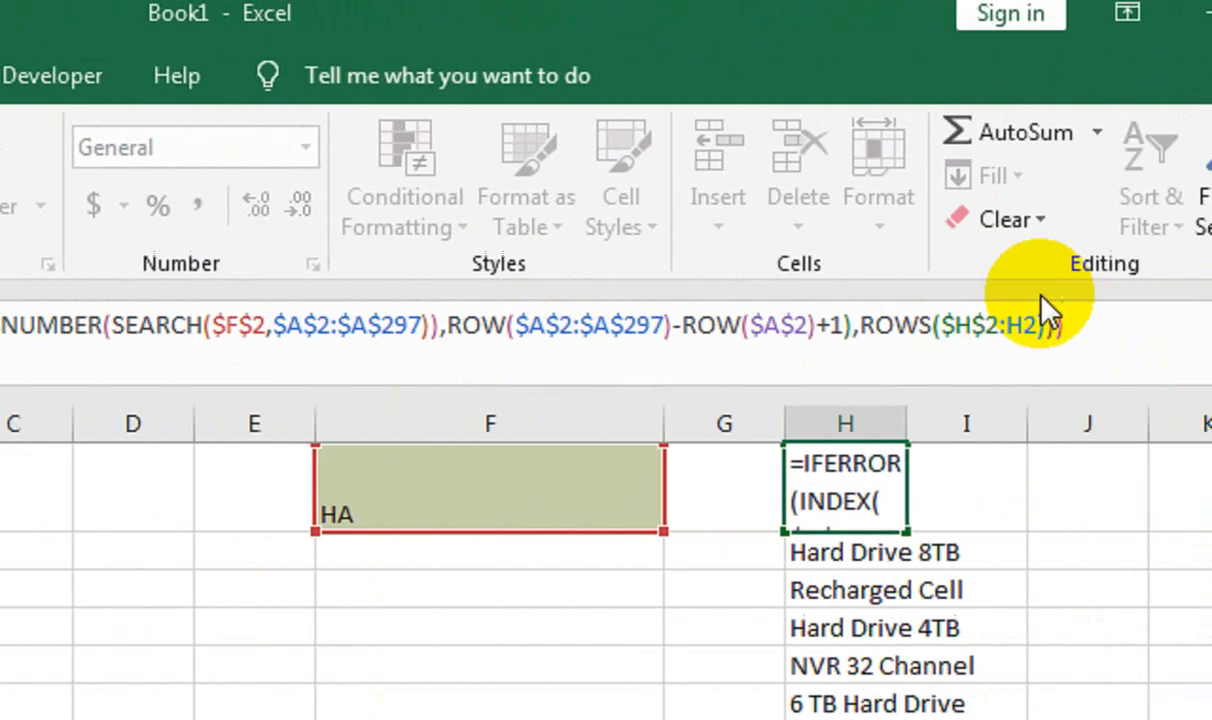
{"action": "left_click", "coordinate": [925, 321]}
{"action": "type", "text": ",ROWS($H$2:H2))),"}
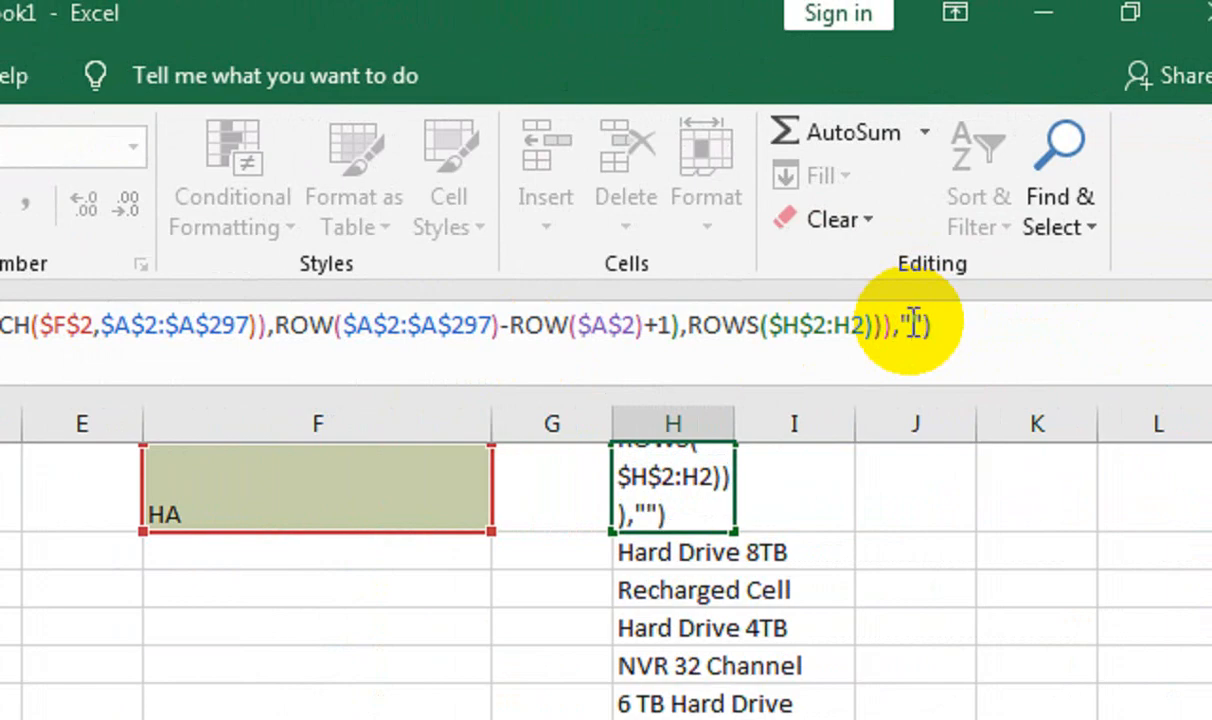
{"action": "type", "text": "\"\")"}
{"action": "key", "text": "Return"}
Re-enter H2 as an array formula and fill it to H33, ending at Wheel chair
{"action": "left_click", "coordinate": [709, 514]}
{"action": "double_click", "coordinate": [948, 274]}
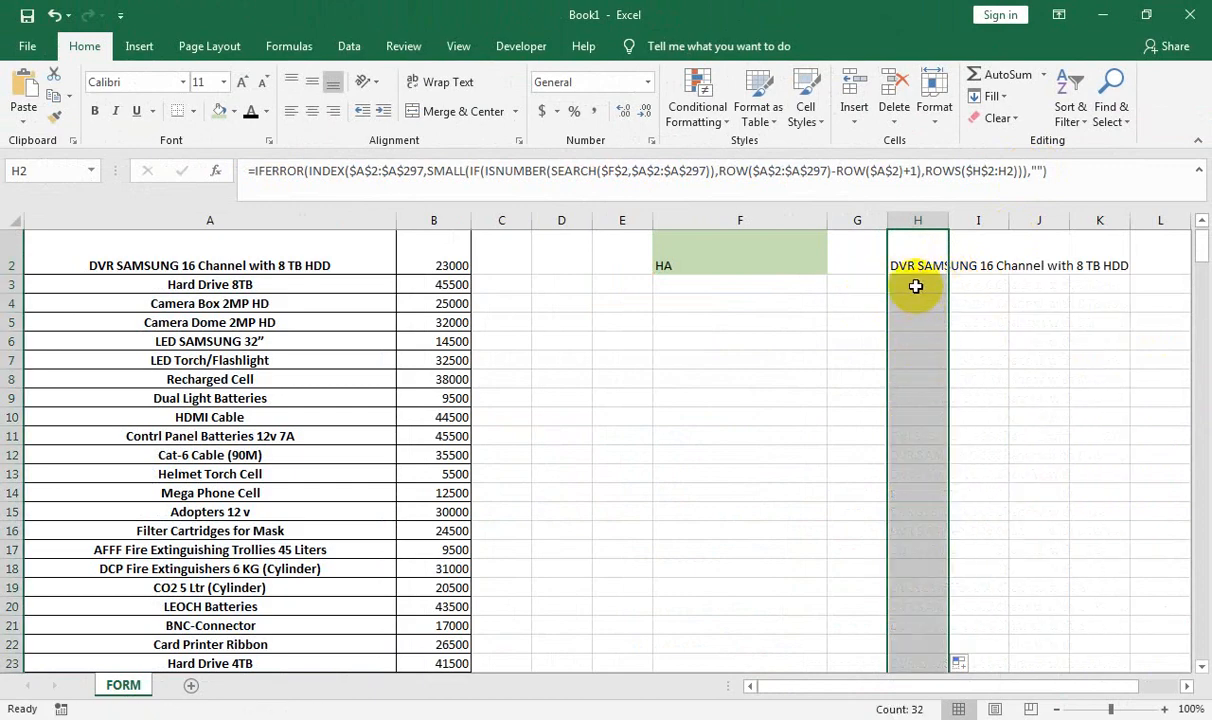
{"action": "left_click", "coordinate": [914, 264]}
{"action": "double_click", "coordinate": [914, 264]}
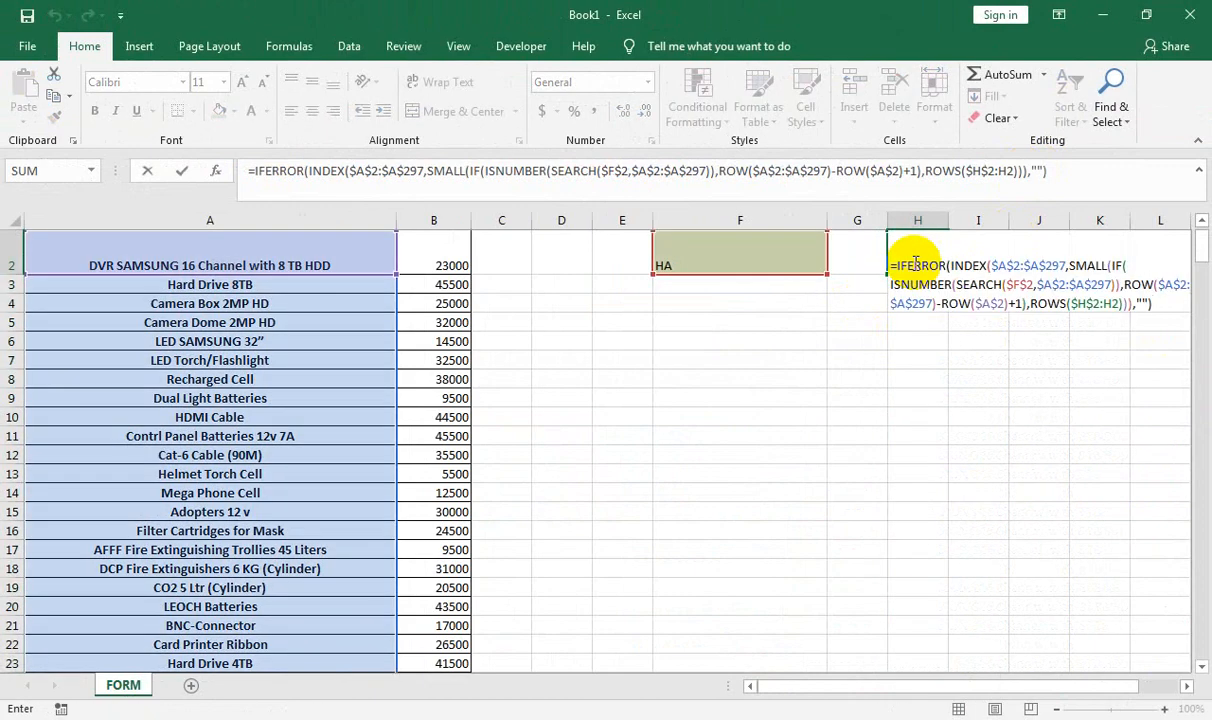
{"action": "key", "text": "ctrl+shift+Return"}
{"action": "double_click", "coordinate": [948, 272]}
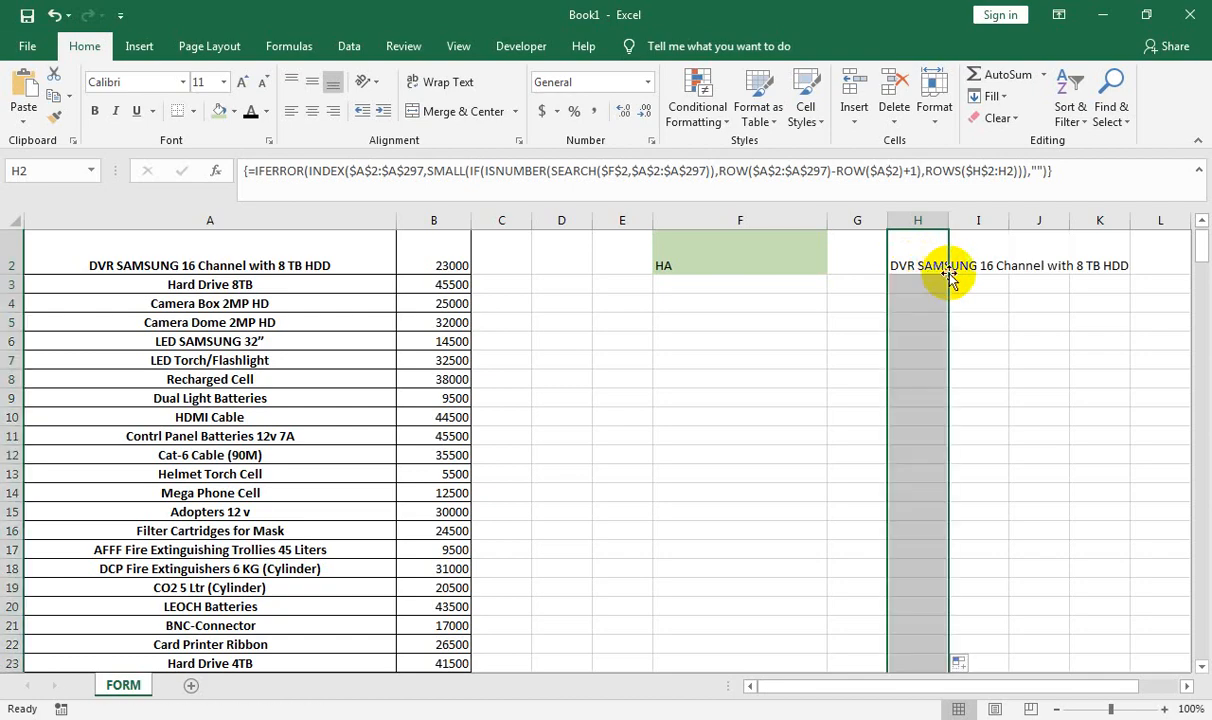
{"action": "scroll", "coordinate": [933, 400], "scroll_direction": "down", "scroll_amount": 2}
{"action": "left_click", "coordinate": [916, 578]}
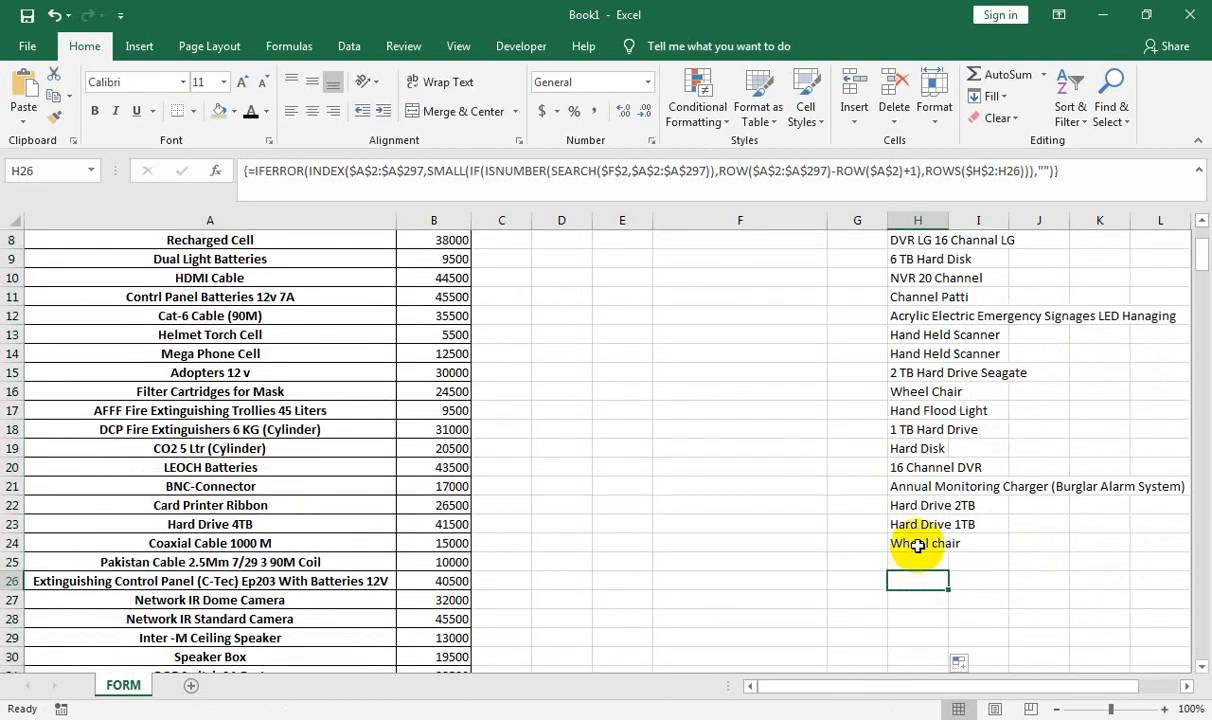
{"action": "left_click_drag", "start_coordinate": [920, 540], "coordinate": [919, 195]}
{"action": "left_click", "coordinate": [866, 252]}
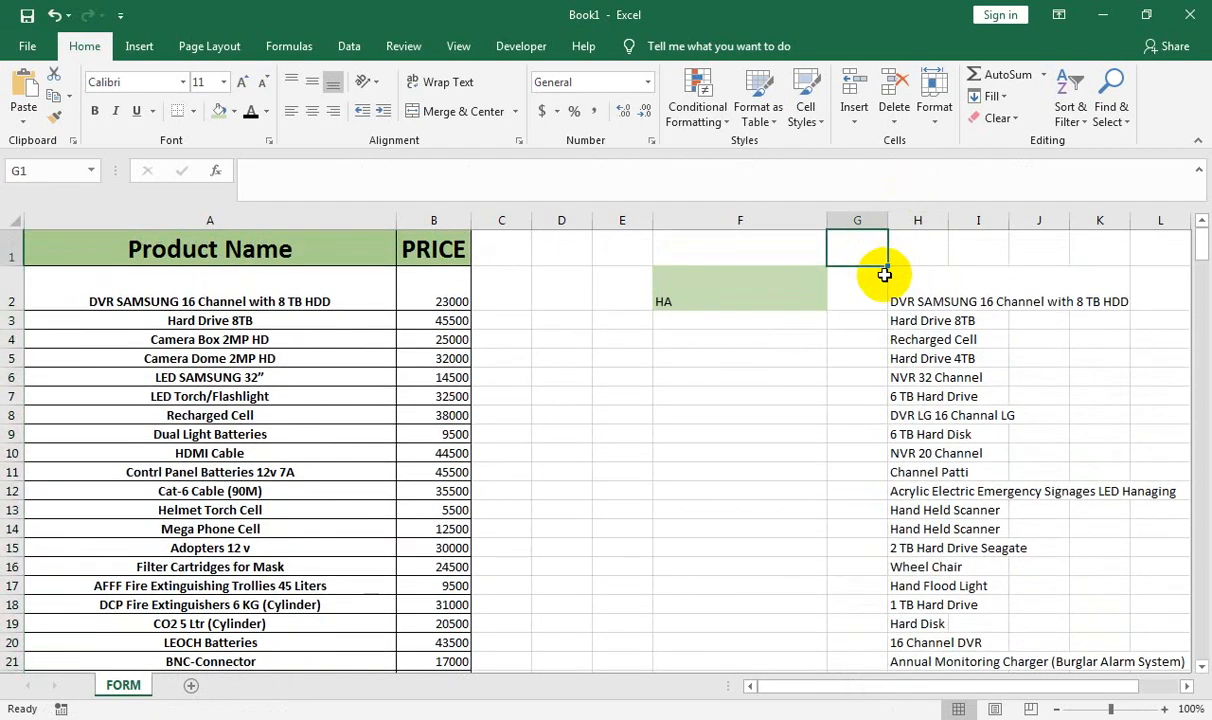
Enter =COUNTIF(H2:H33,"?*") in G1 to count the matching products
{"action": "key", "text": "Left"}
{"action": "key", "text": "Down"}
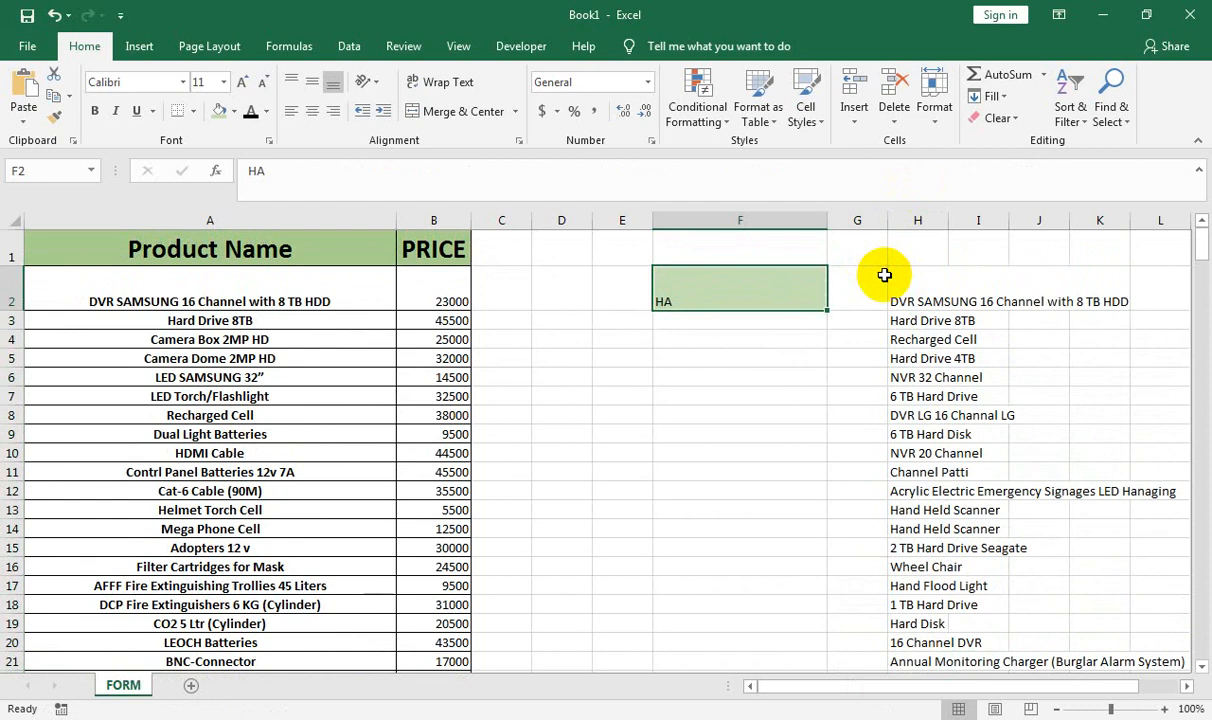
{"action": "key", "text": "Right"}
{"action": "key", "text": "Right"}
{"action": "key", "text": "Up"}
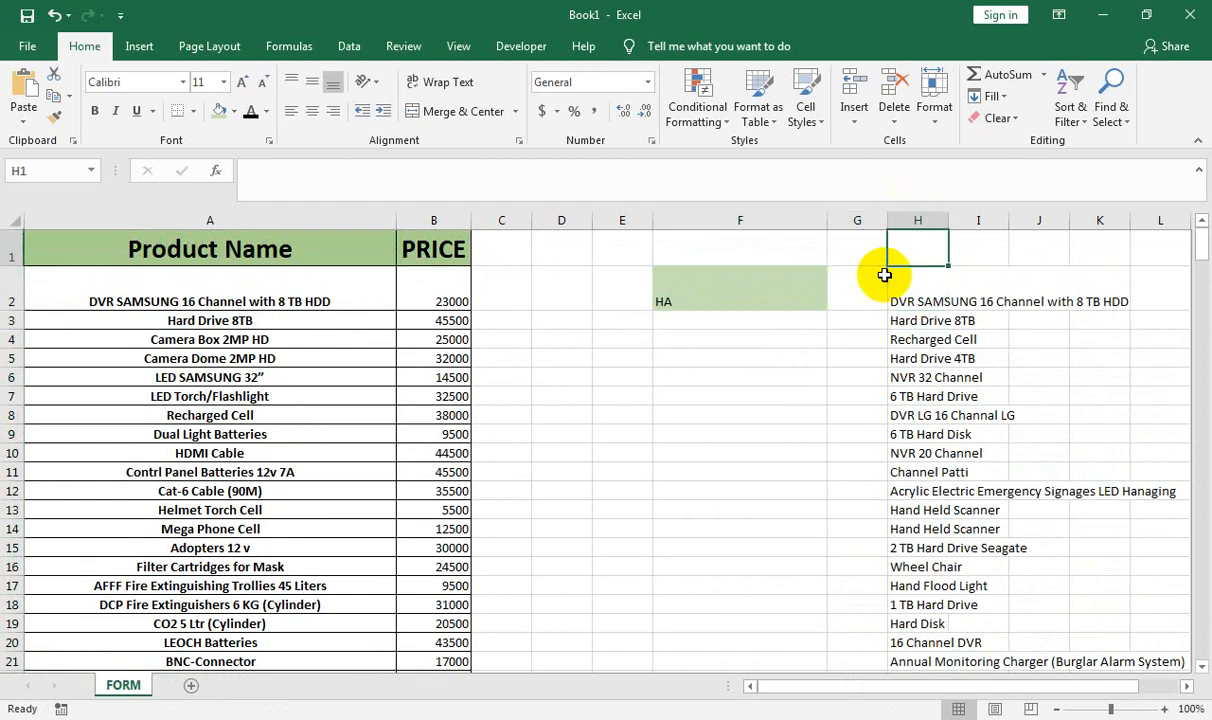
{"action": "type", "text": "=V"}
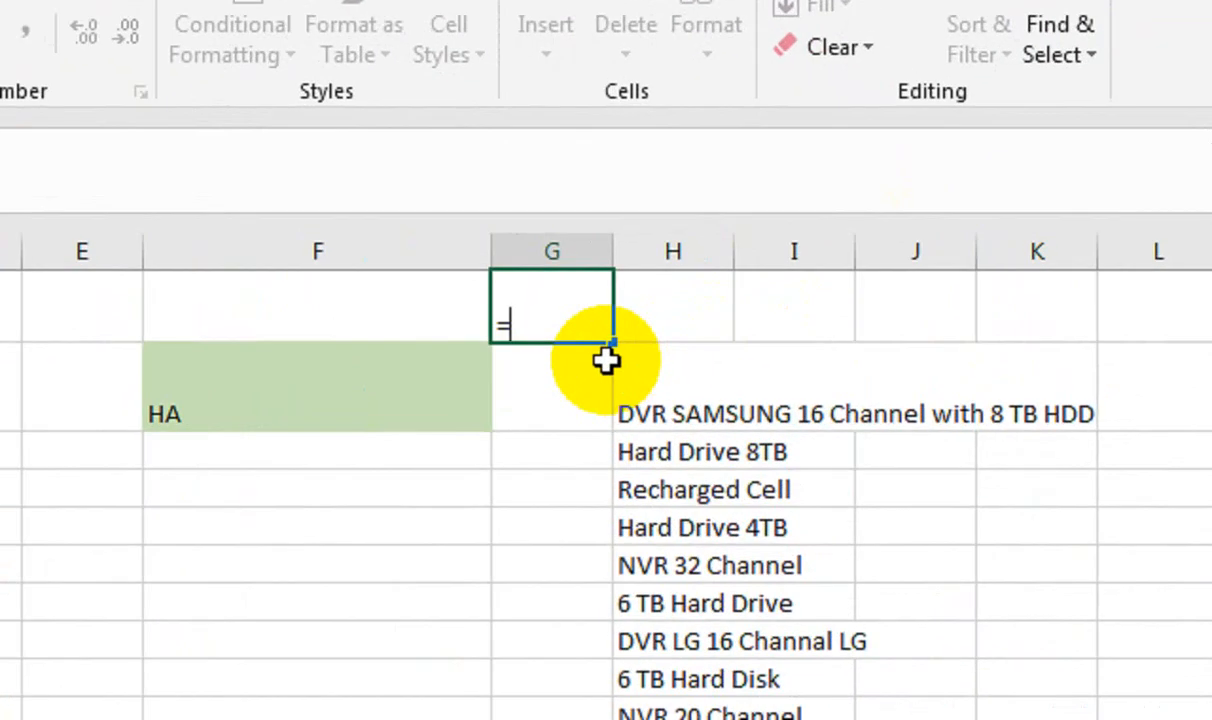
{"action": "key", "text": "BackSpace"}
{"action": "type", "text": "COUN"}
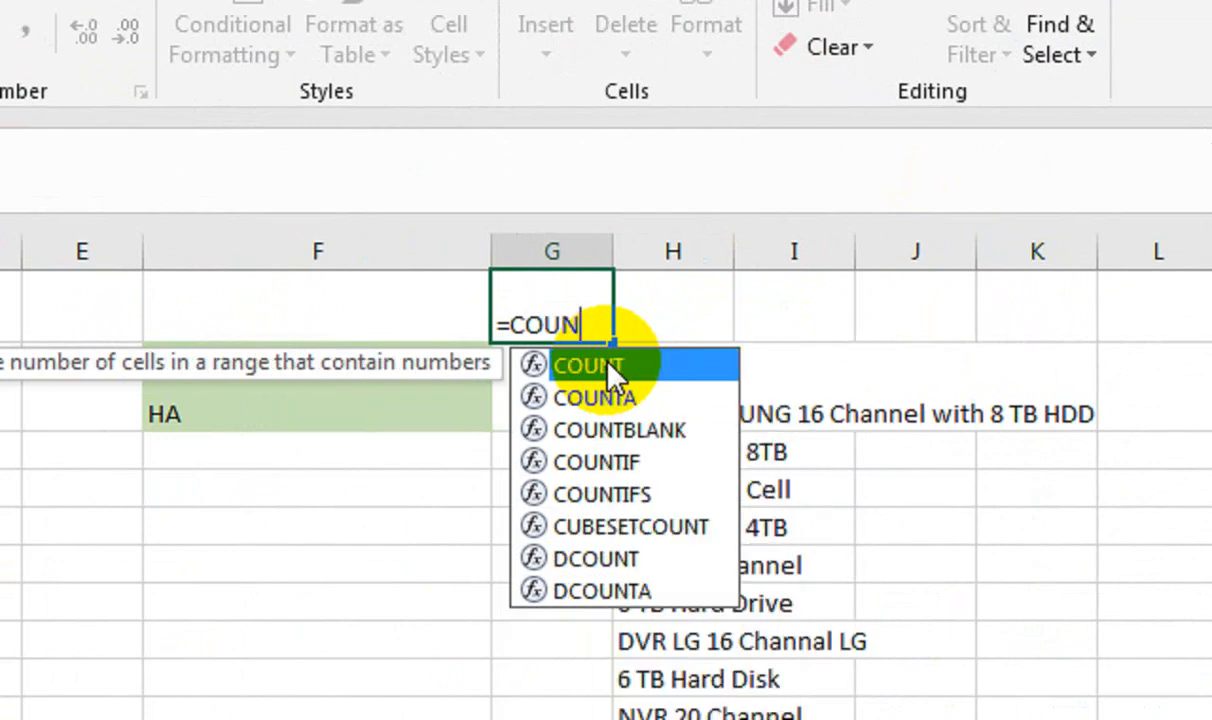
{"action": "type", "text": "TIF("}
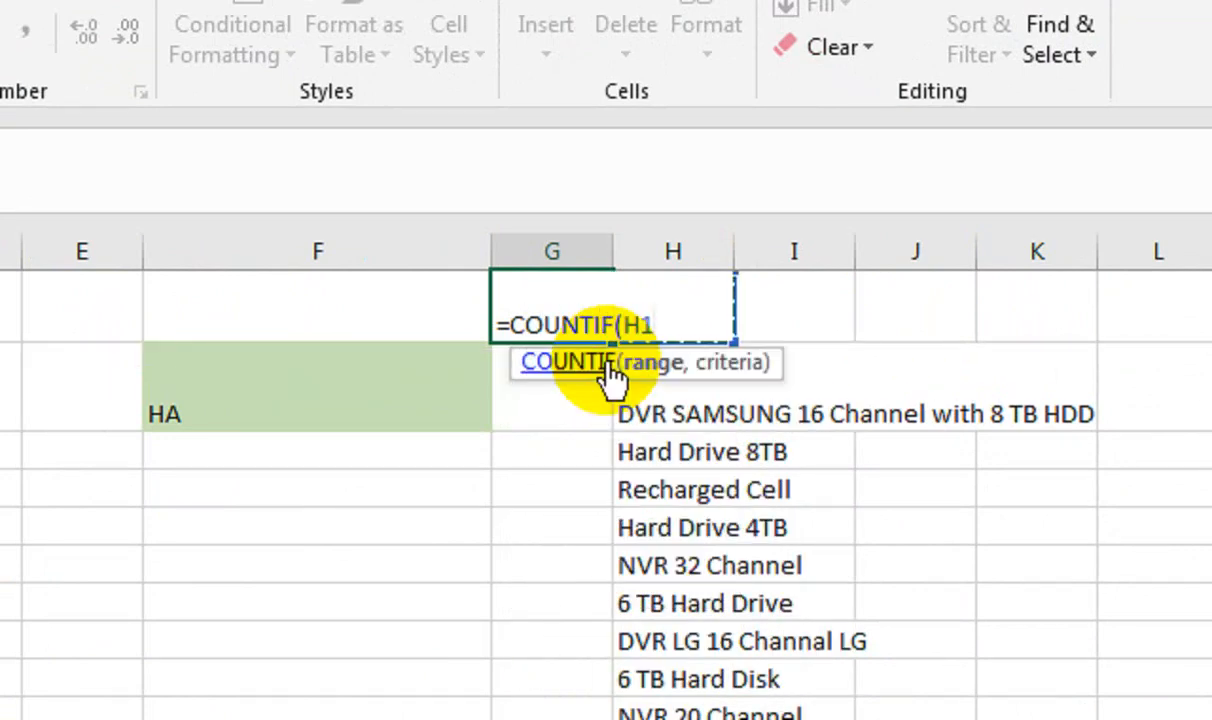
{"action": "key", "text": "Down"}
{"action": "key", "text": "ctrl+shift+Down"}
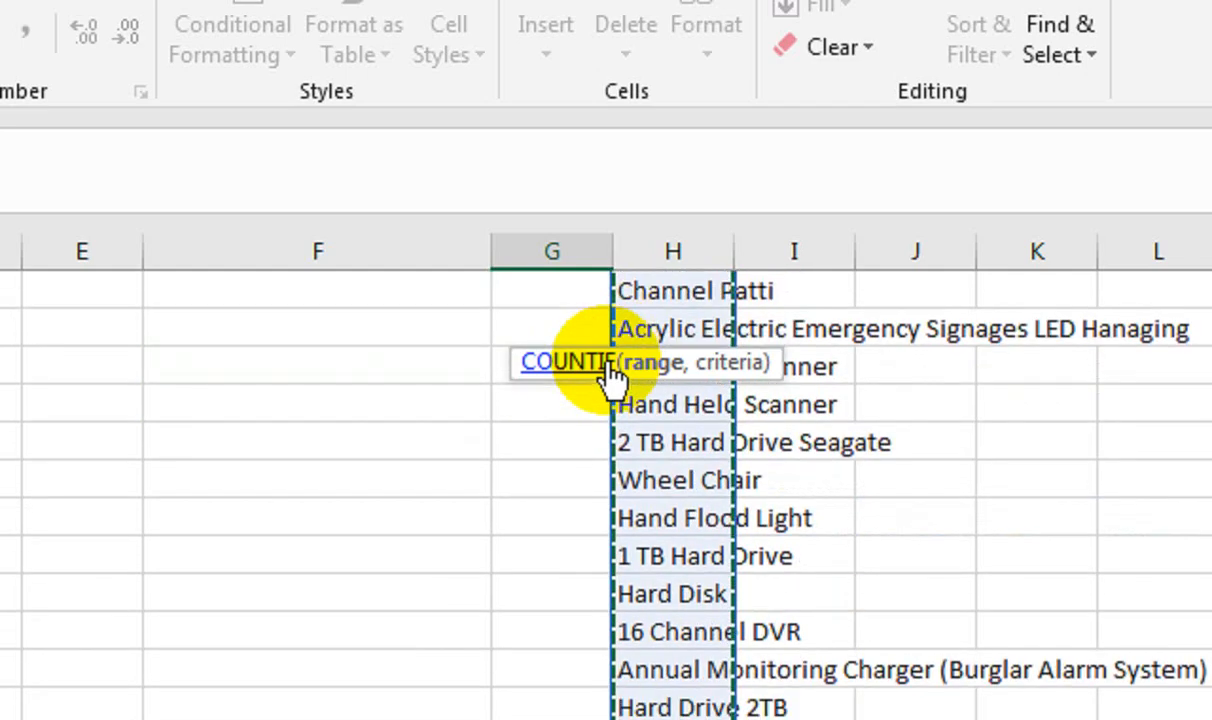
{"action": "type", "text": ","}
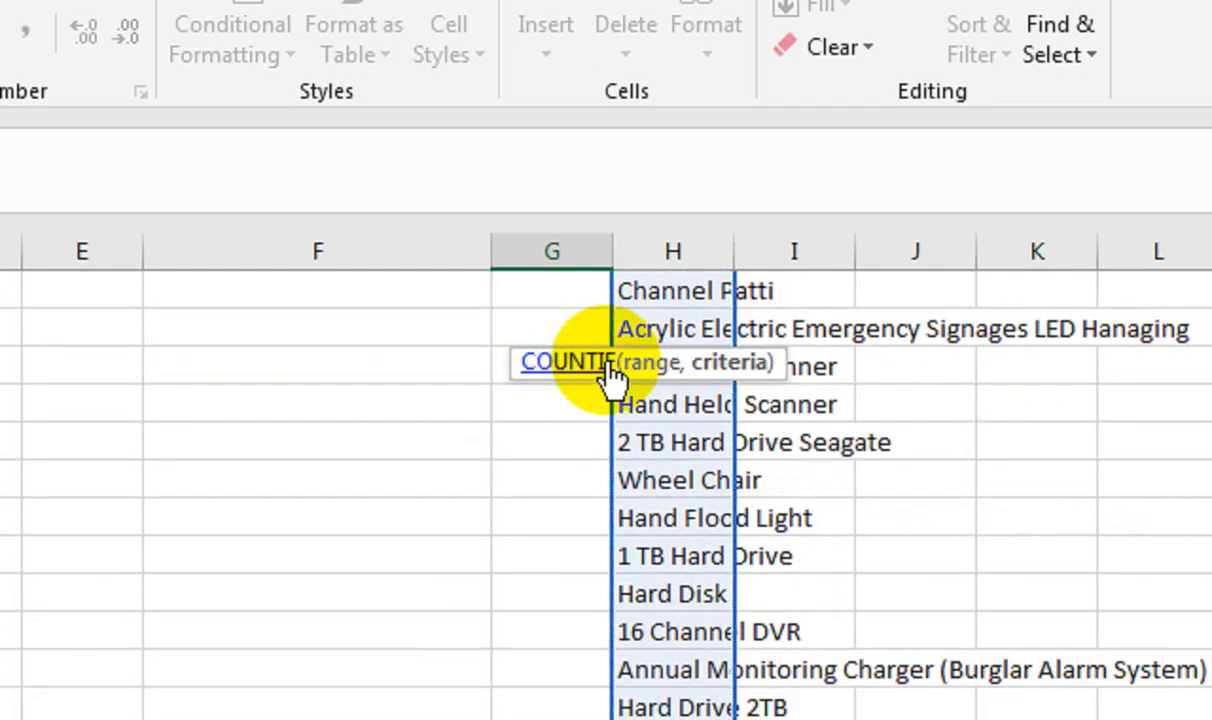
{"action": "type", "text": "\""}
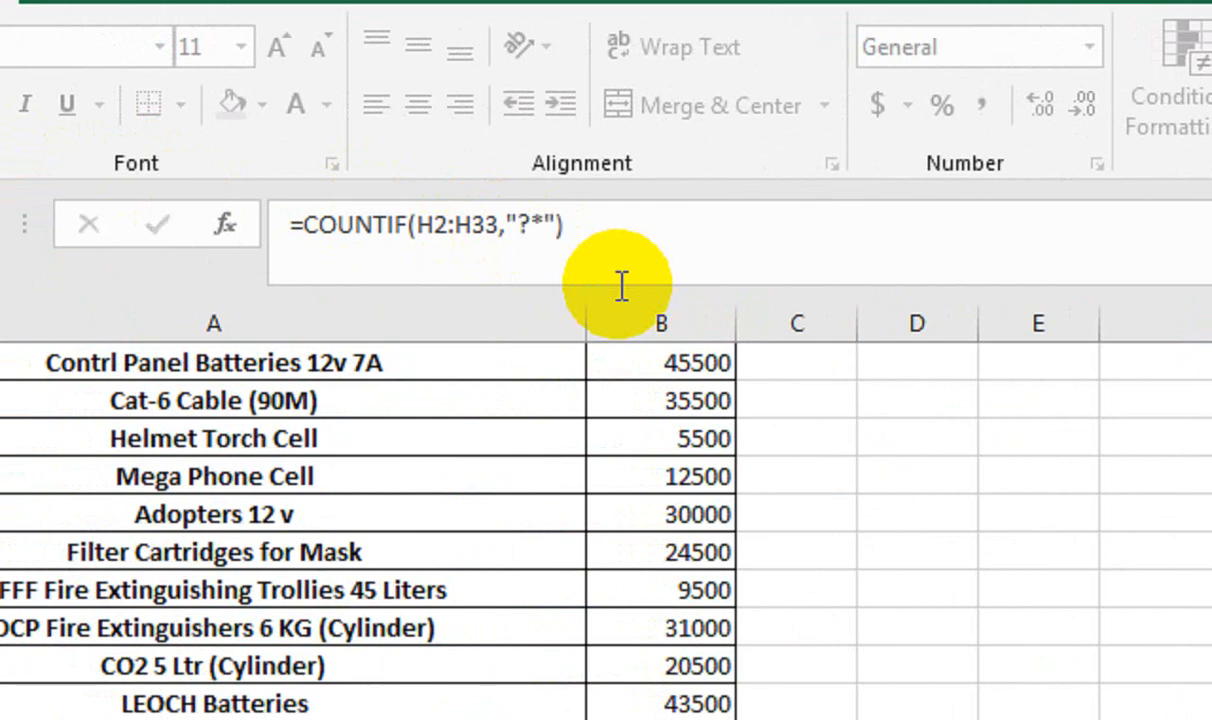
{"action": "key", "text": "Return"}
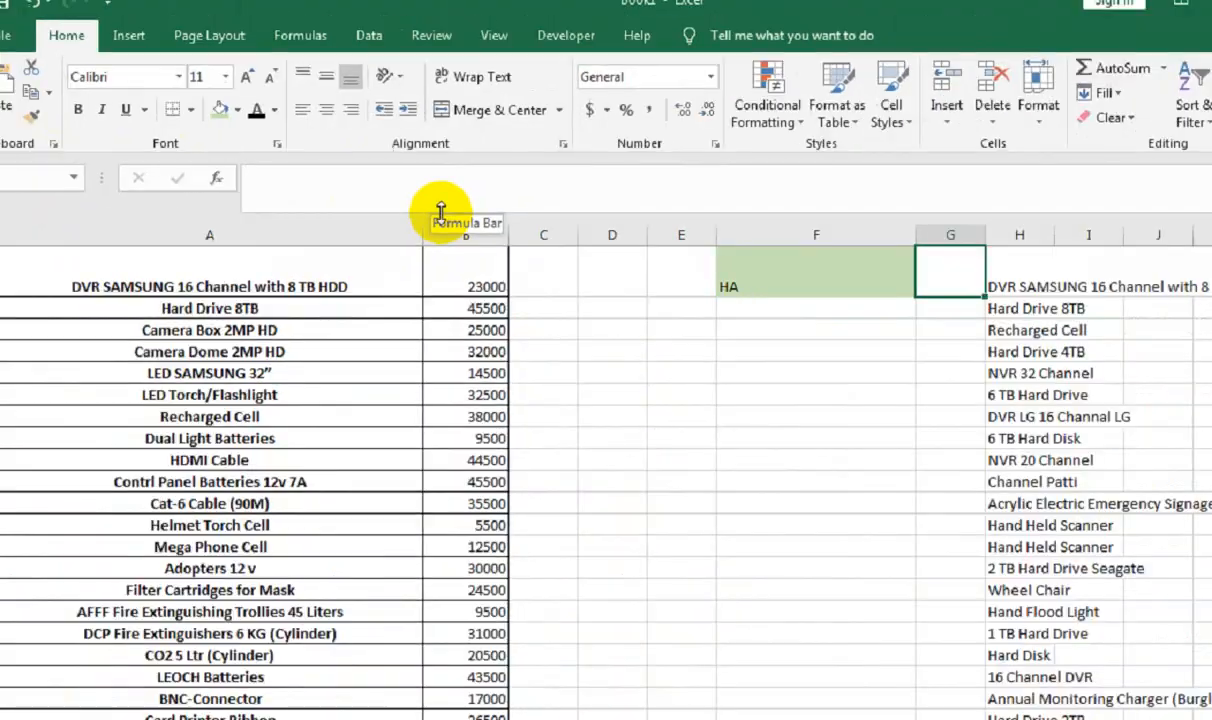
Centre and middle-align the count in G1 and enlarge its font twice
{"action": "scroll", "coordinate": [690, 341], "scroll_direction": "up", "scroll_amount": 1}
{"action": "left_click", "coordinate": [870, 248]}
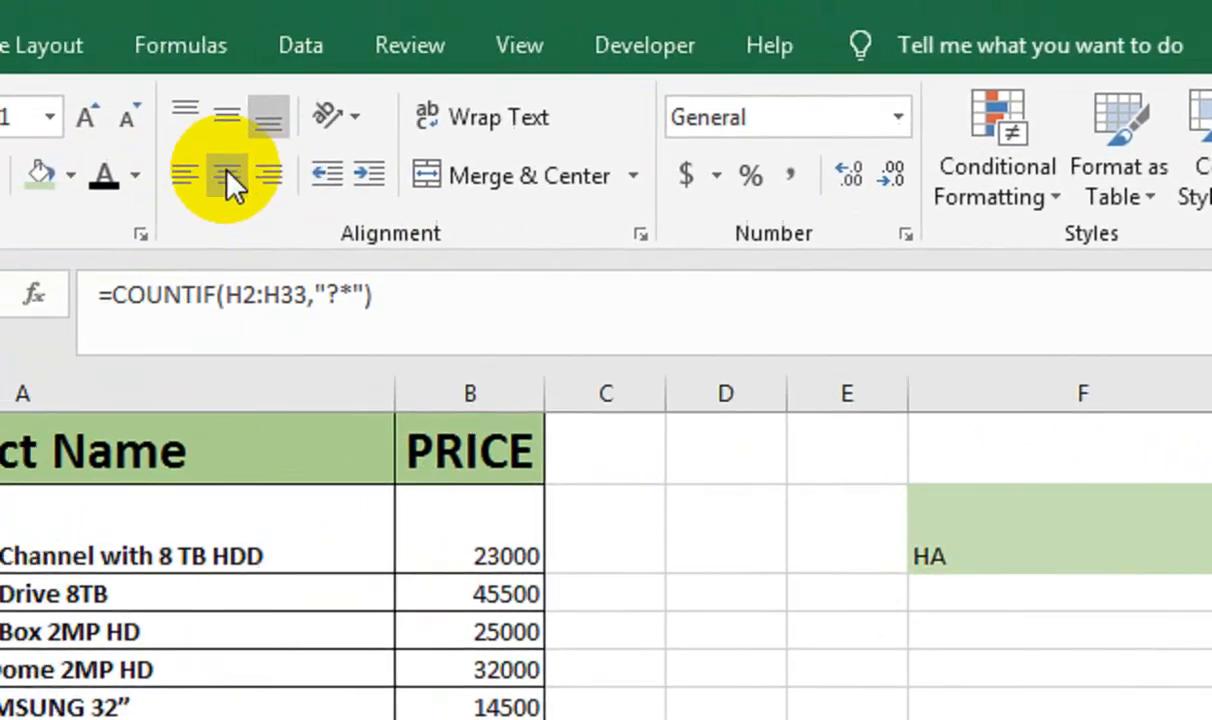
{"action": "left_click", "coordinate": [227, 176]}
{"action": "left_click", "coordinate": [283, 162]}
{"action": "left_click", "coordinate": [220, 165]}
{"action": "left_click", "coordinate": [220, 165]}
{"action": "left_click", "coordinate": [220, 165]}
{"action": "left_click", "coordinate": [220, 165]}
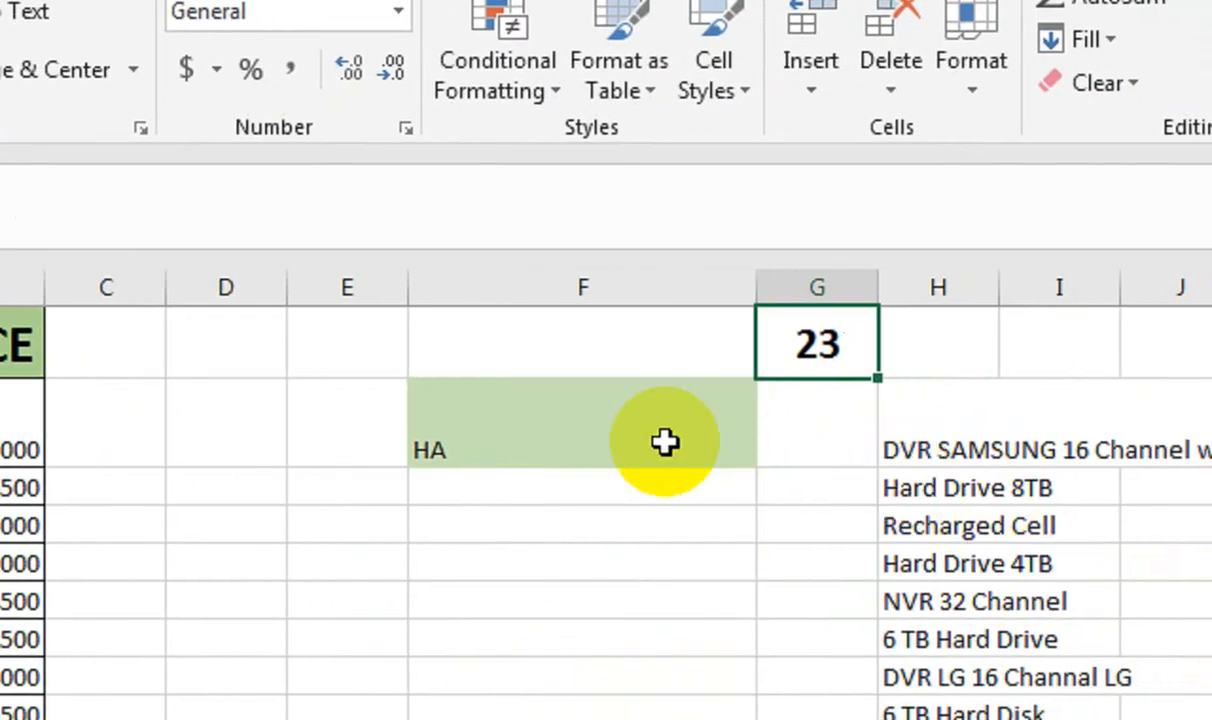
Centre and middle-align HA in merged F2, then start a formula in L2
{"action": "left_click", "coordinate": [1187, 563]}
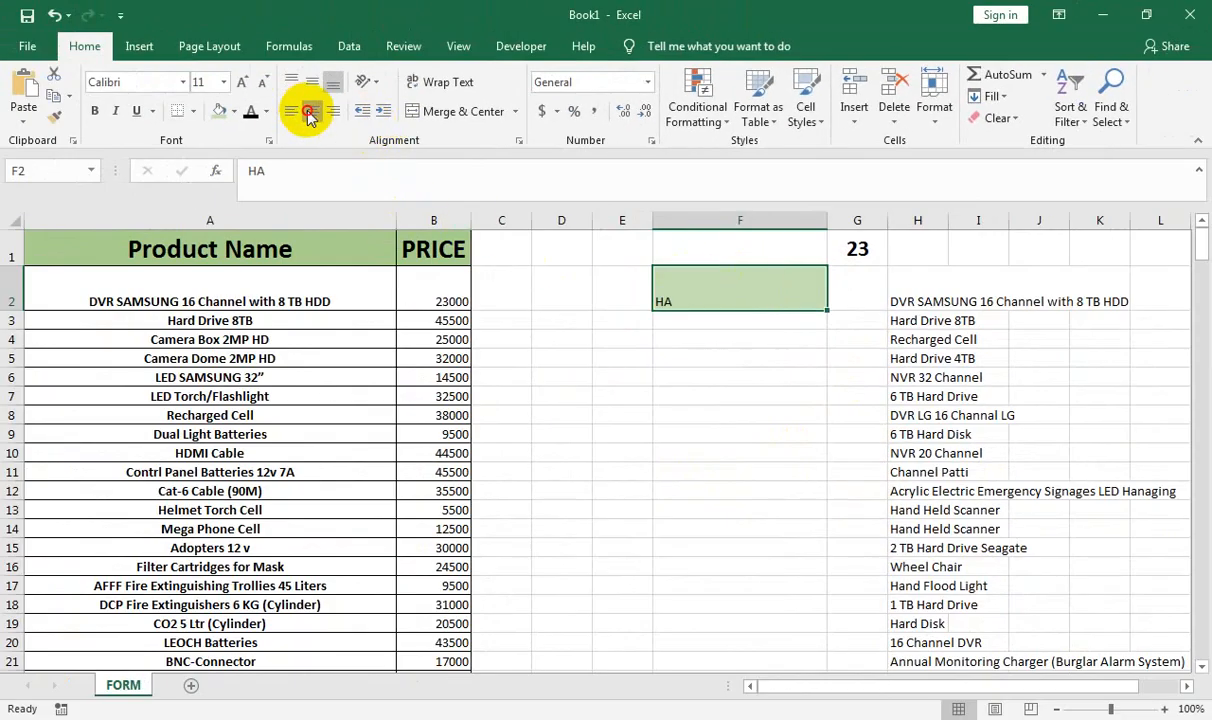
{"action": "left_click", "coordinate": [309, 112]}
{"action": "left_click", "coordinate": [311, 82]}
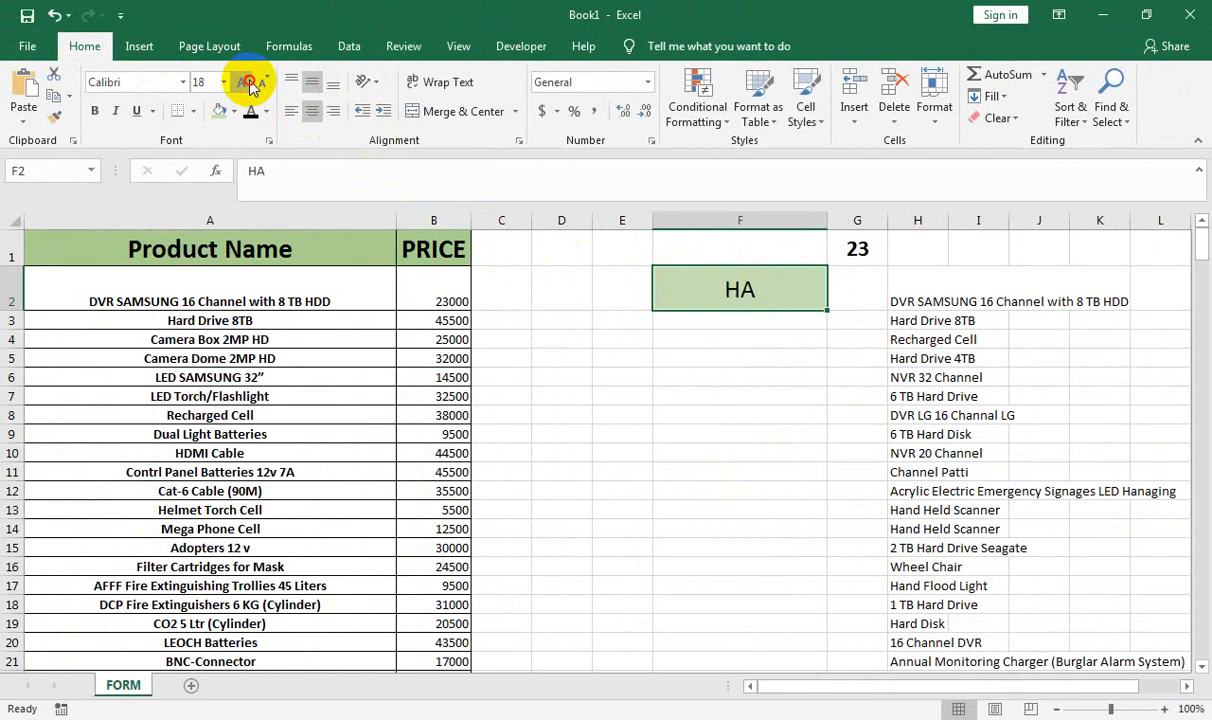
{"action": "left_click", "coordinate": [1148, 284]}
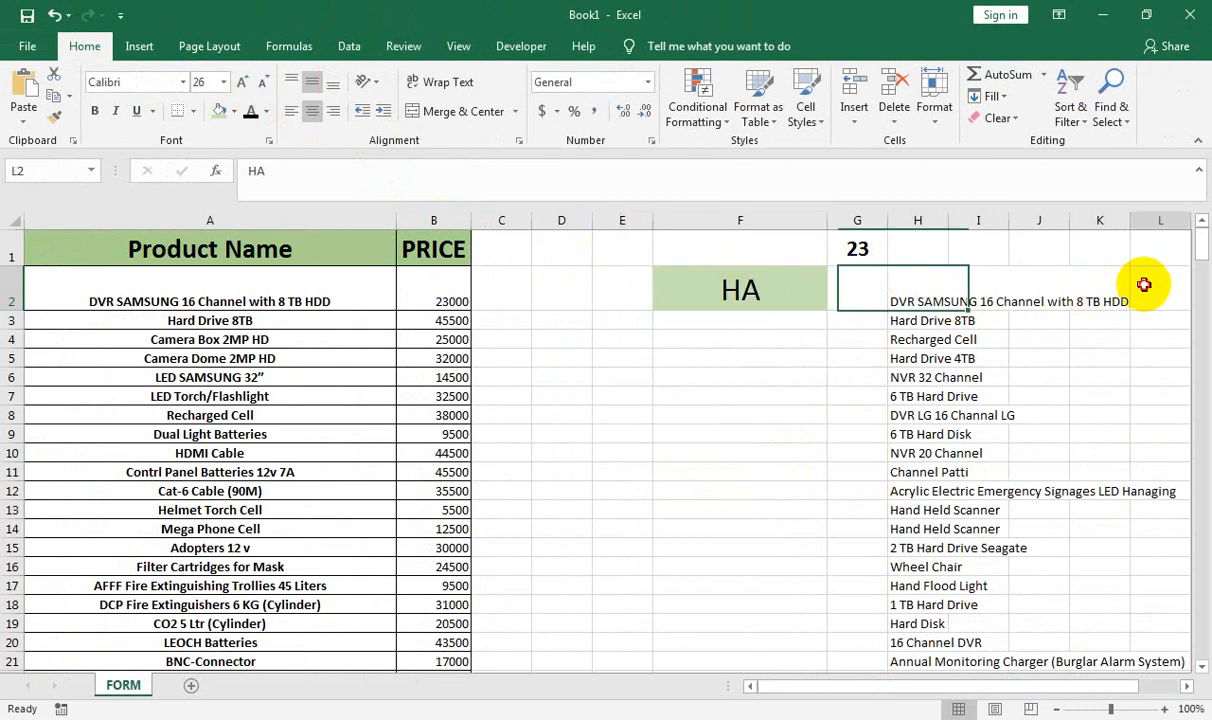
{"action": "type", "text": "="}
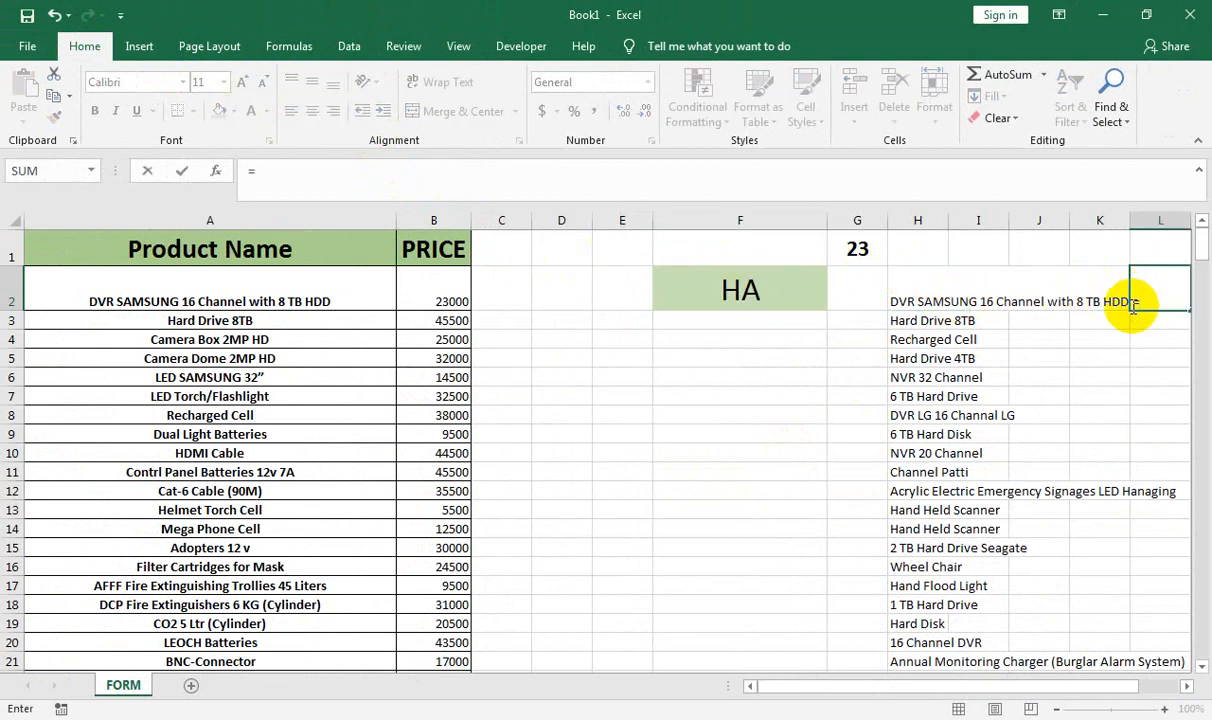
Start L2's formula as =$H$2:INDEX($H$2:$H$33 with absolute references
{"action": "left_click", "coordinate": [1189, 686]}
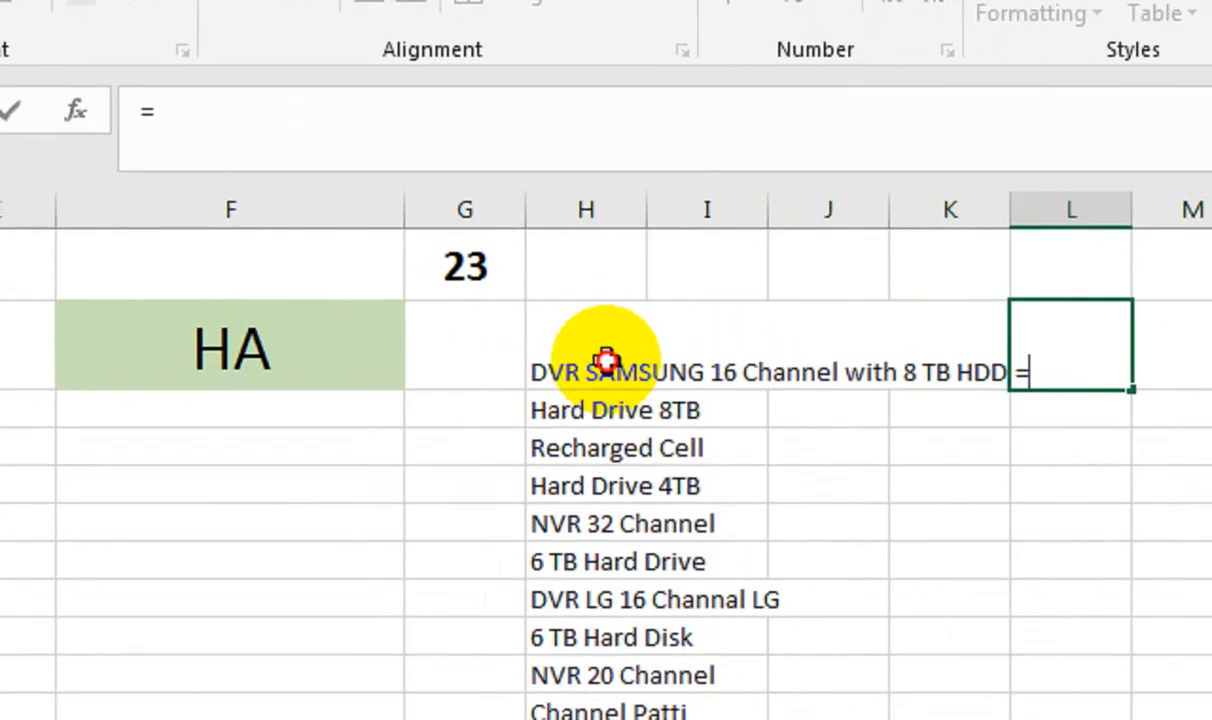
{"action": "left_click", "coordinate": [484, 296]}
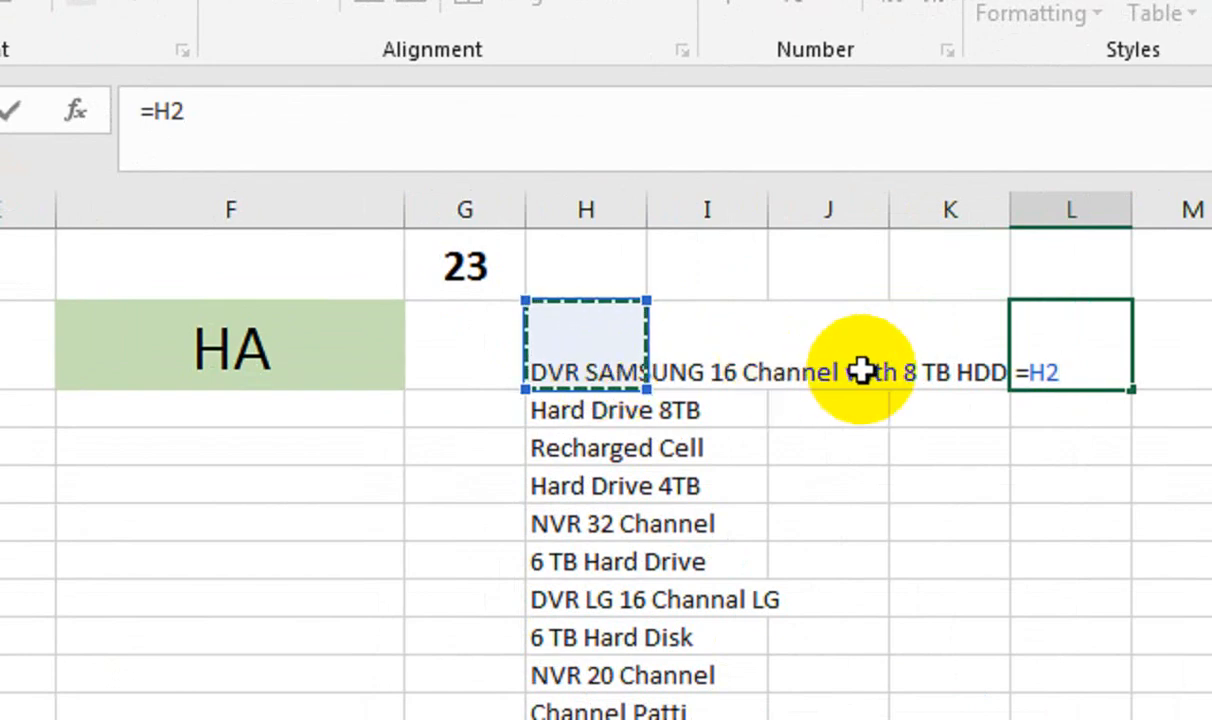
{"action": "key", "text": "BackSpace"}
{"action": "key", "text": "BackSpace"}
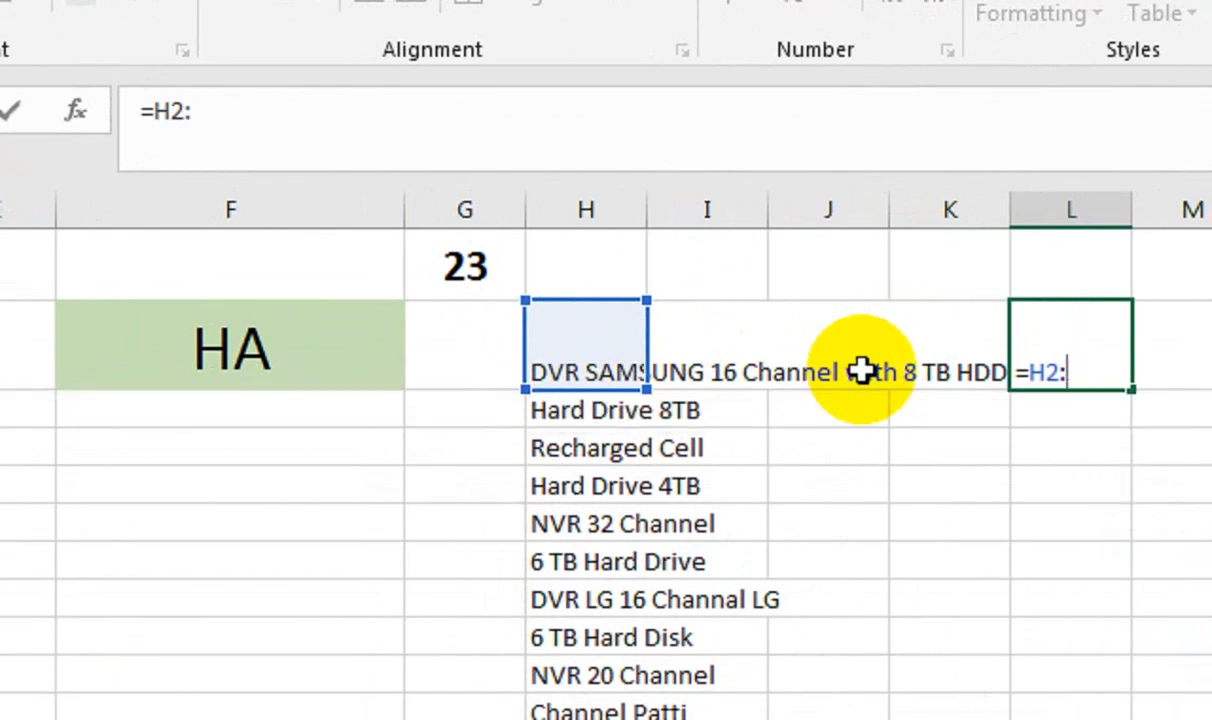
{"action": "type", "text": "IN"}
{"action": "key", "text": "Tab"}
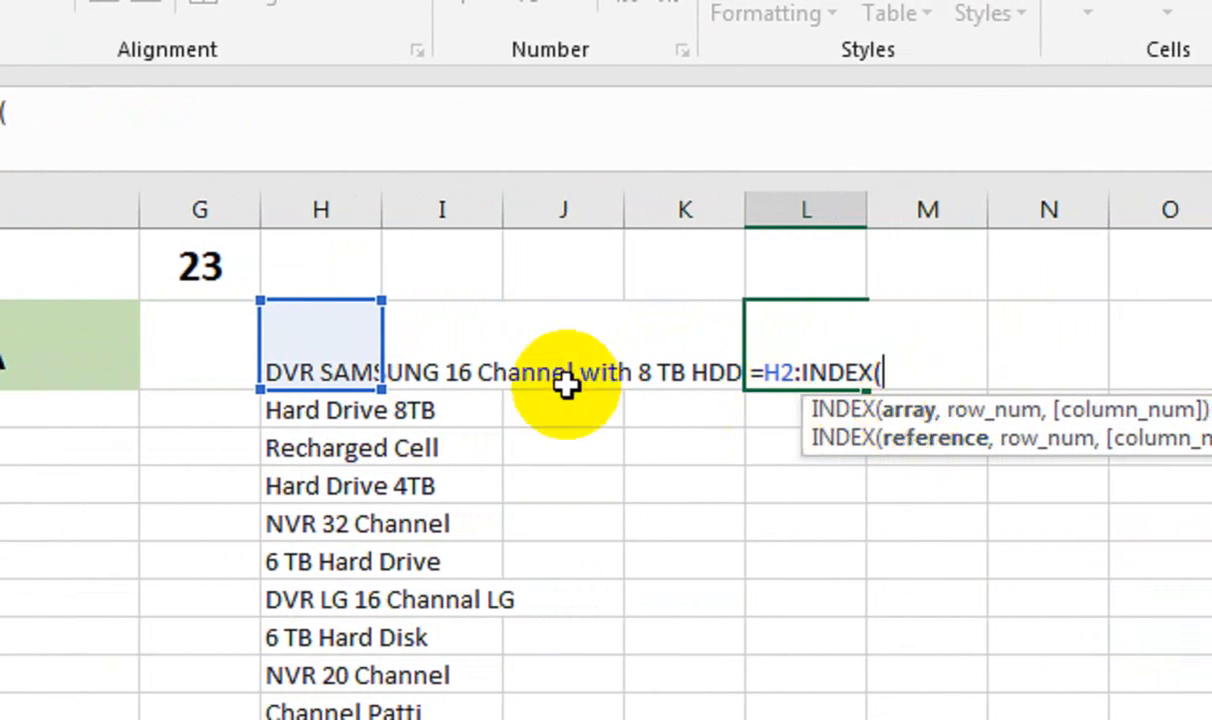
{"action": "left_click", "coordinate": [364, 348]}
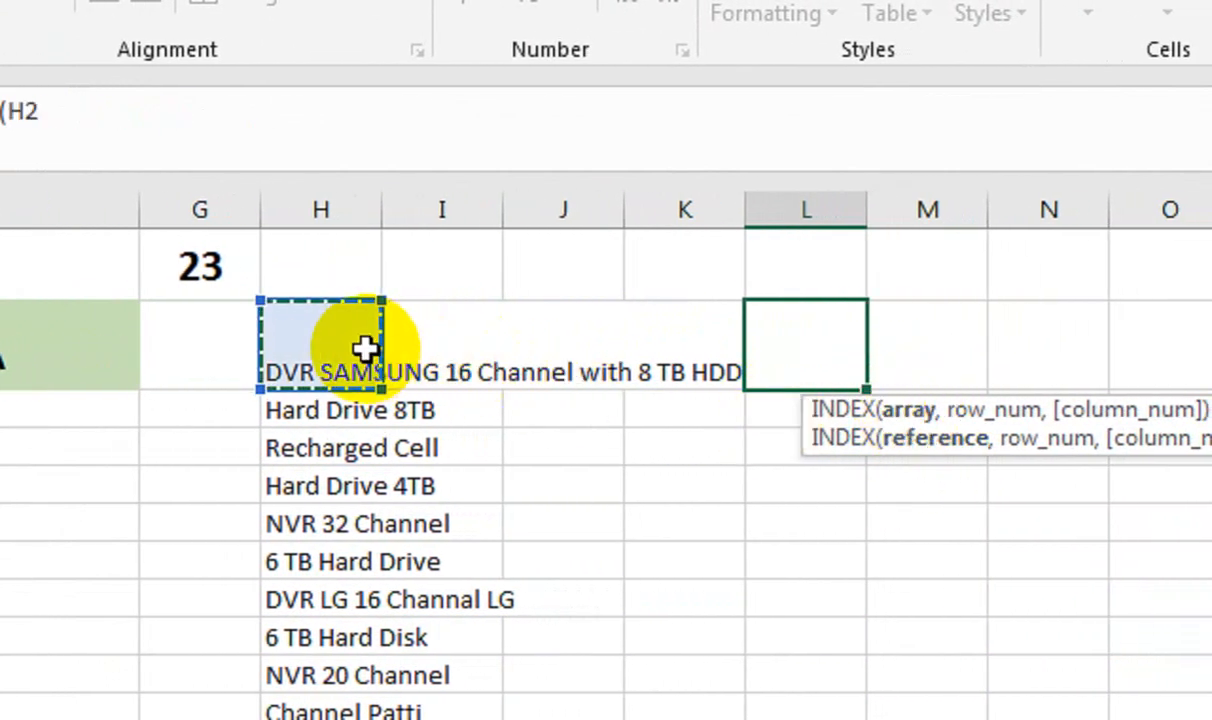
{"action": "key", "text": "ctrl+shift+Down"}
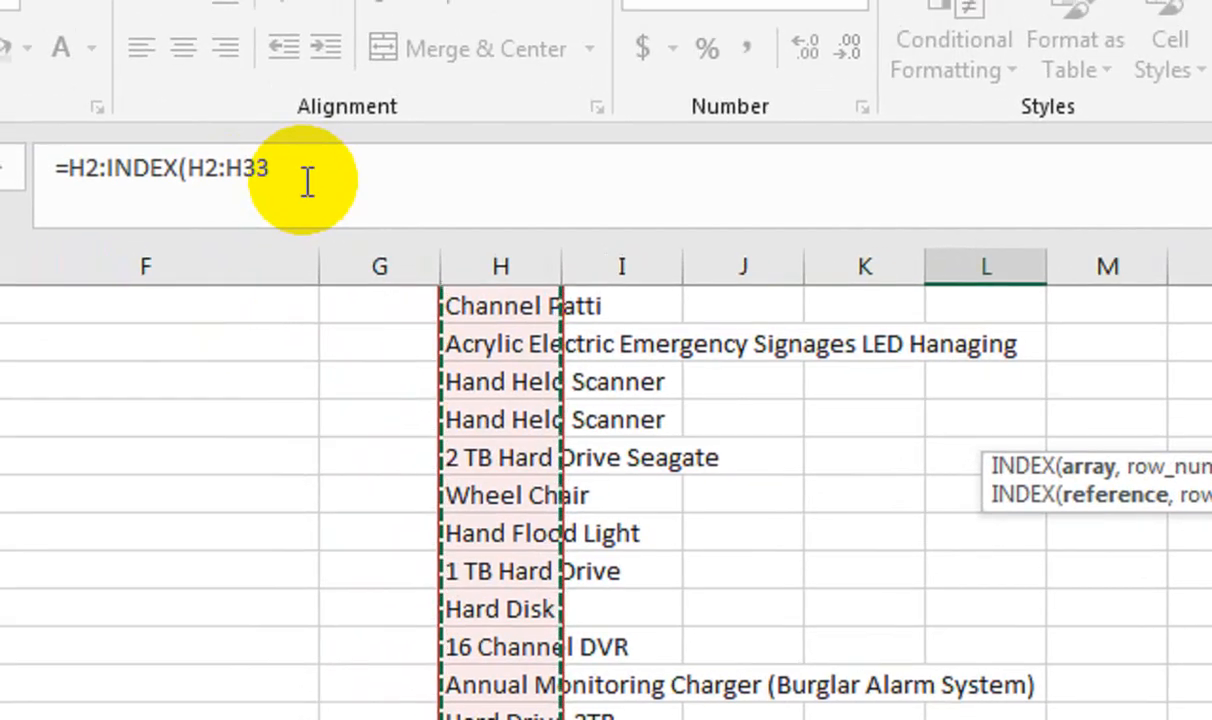
{"action": "key", "text": "F4"}
{"action": "left_click", "coordinate": [63, 168]}
{"action": "key", "text": "F4"}
{"action": "left_click", "coordinate": [801, 215]}
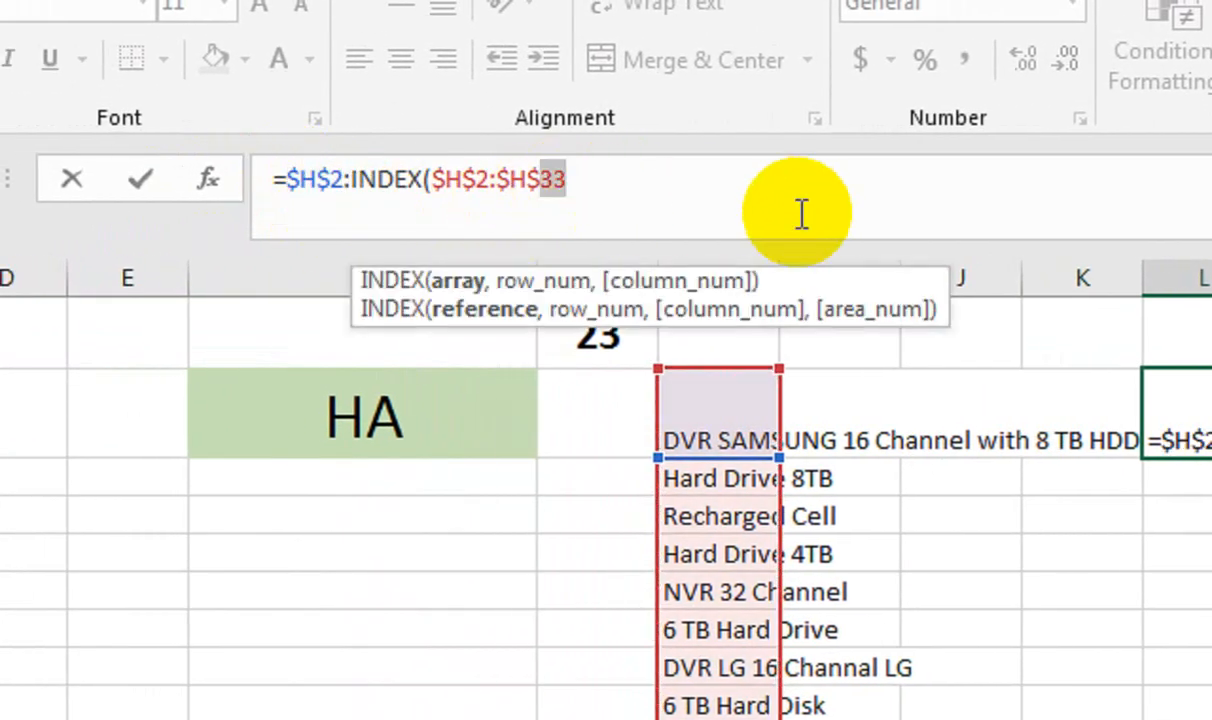
Complete L2 as =$H$2:INDEX($H$2:$H$33,COUNTIF($H$2:$H$33,"?*")) and commit it
{"action": "type", "text": ","}
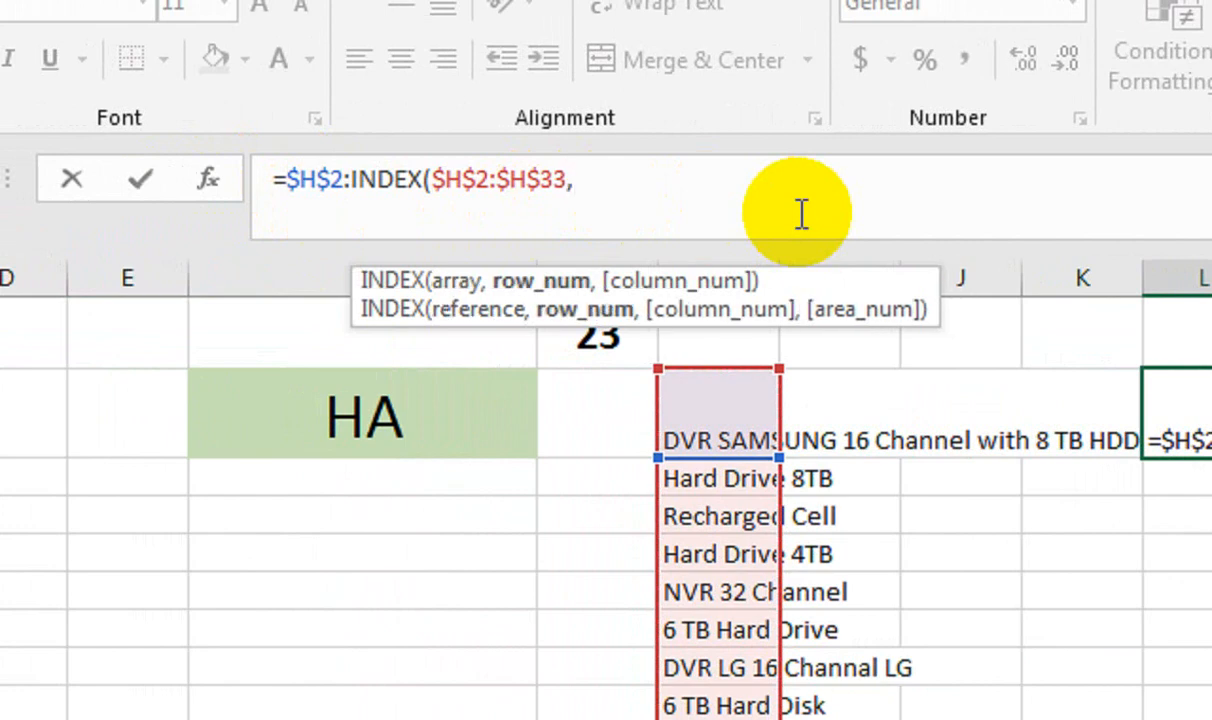
{"action": "type", "text": "COUNTIF("}
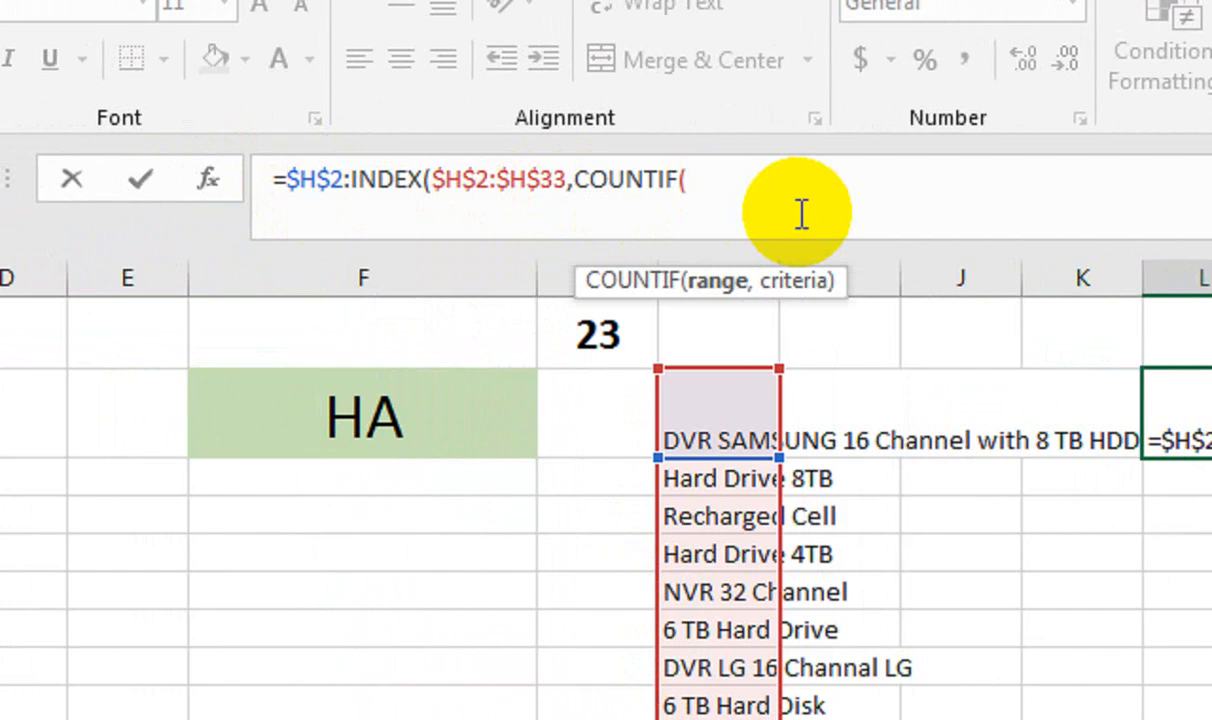
{"action": "left_click", "coordinate": [766, 425]}
{"action": "key", "text": "ctrl+shift+Down"}
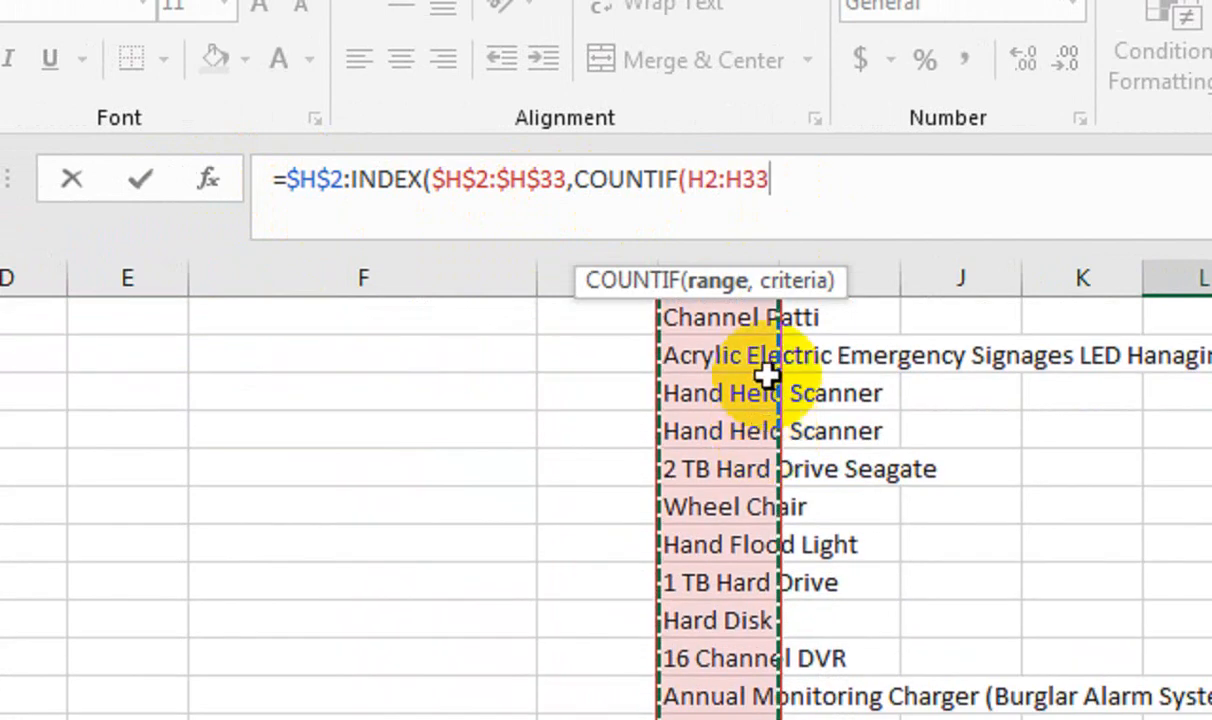
{"action": "key", "text": "F4"}
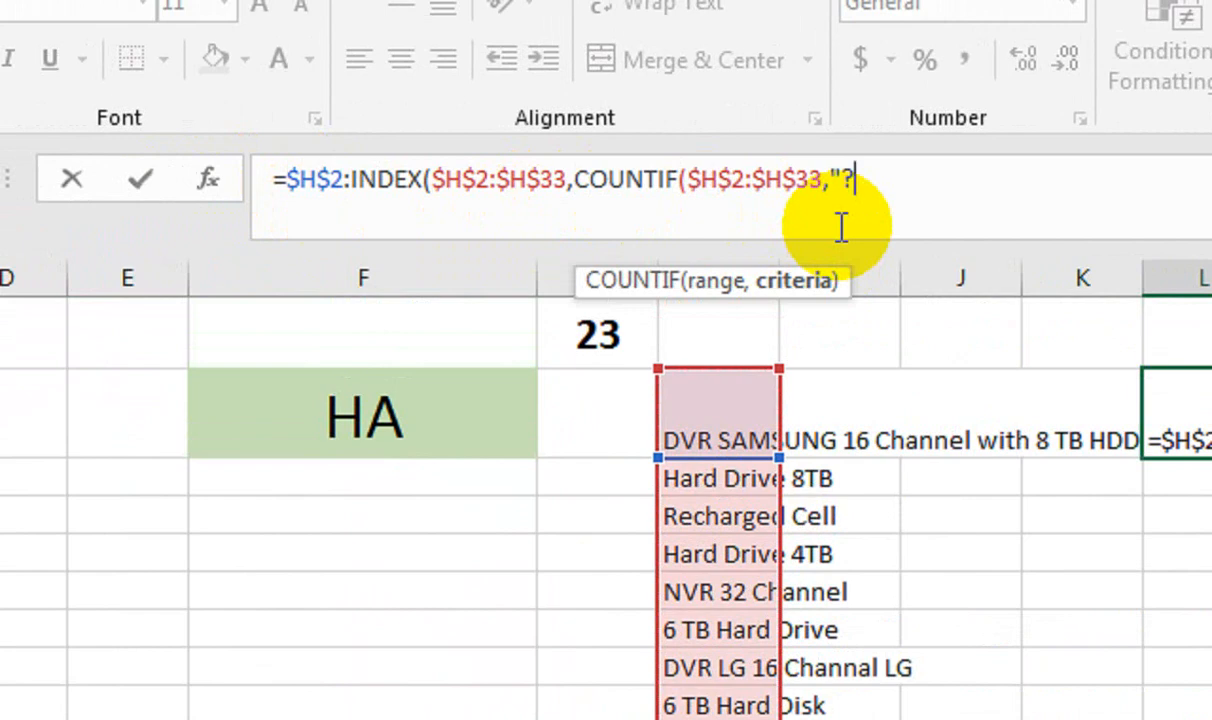
{"action": "type", "text": ",\"?*\")"}
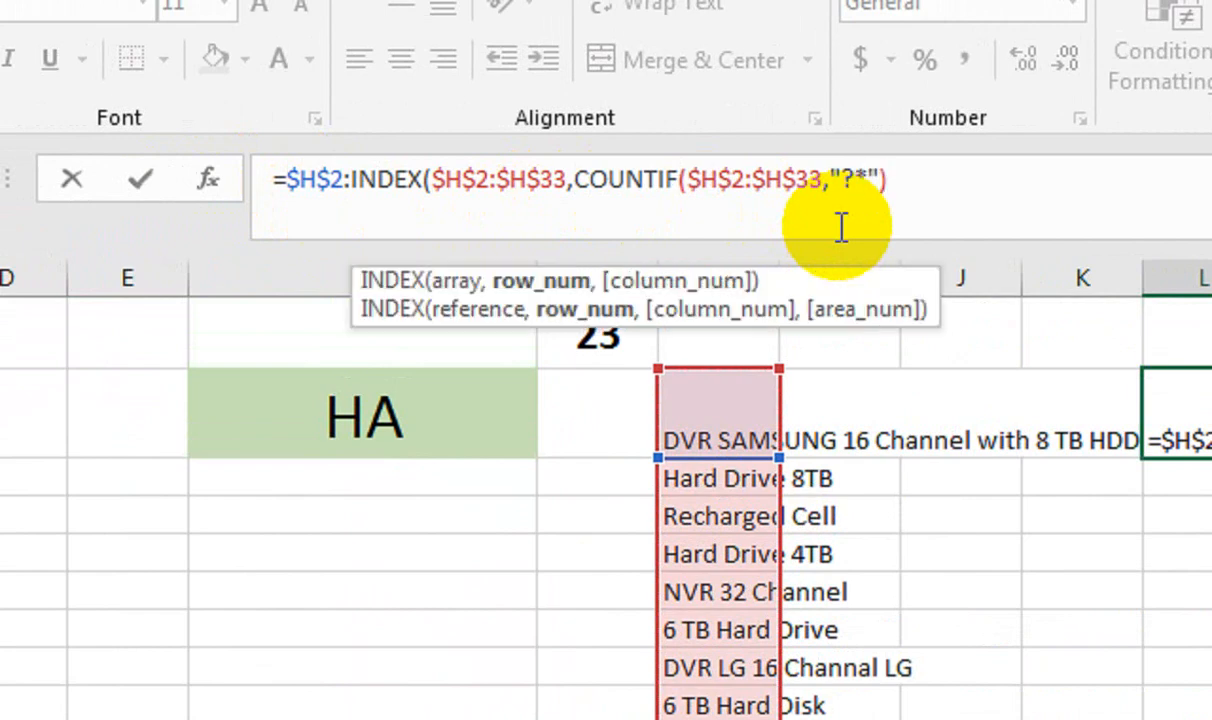
{"action": "key", "text": "Return"}
{"action": "key", "text": "Return"}
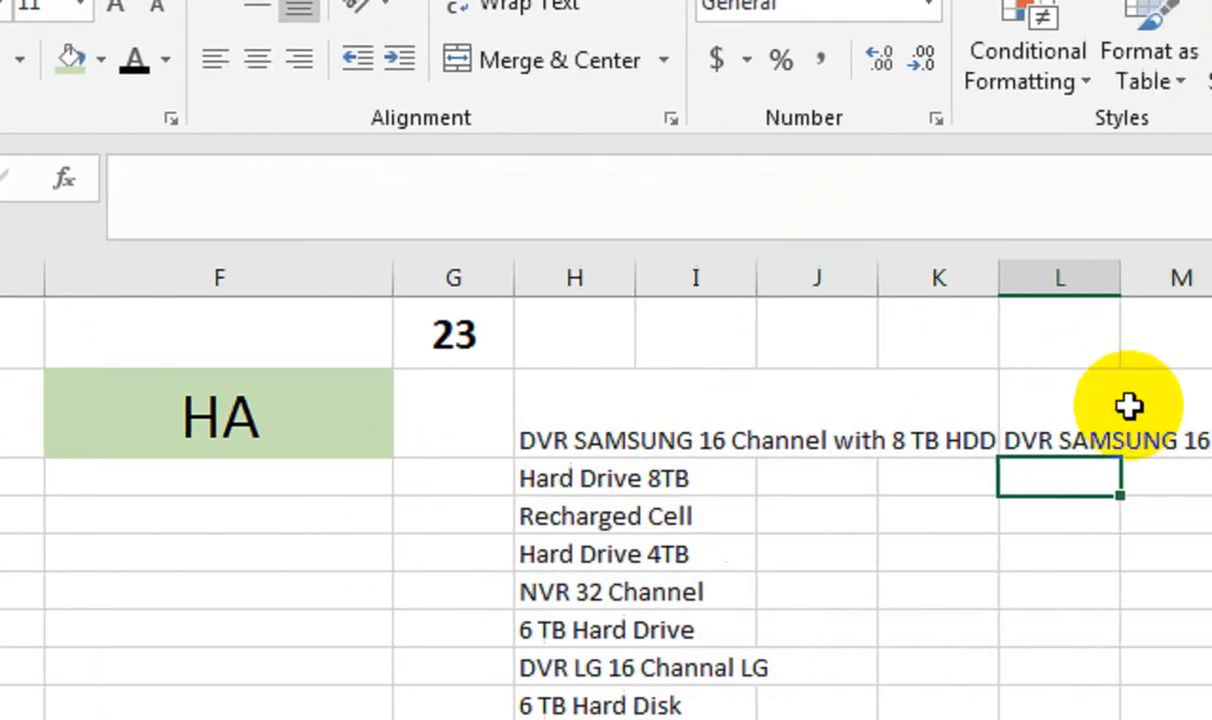
{"action": "left_click", "coordinate": [1086, 415]}
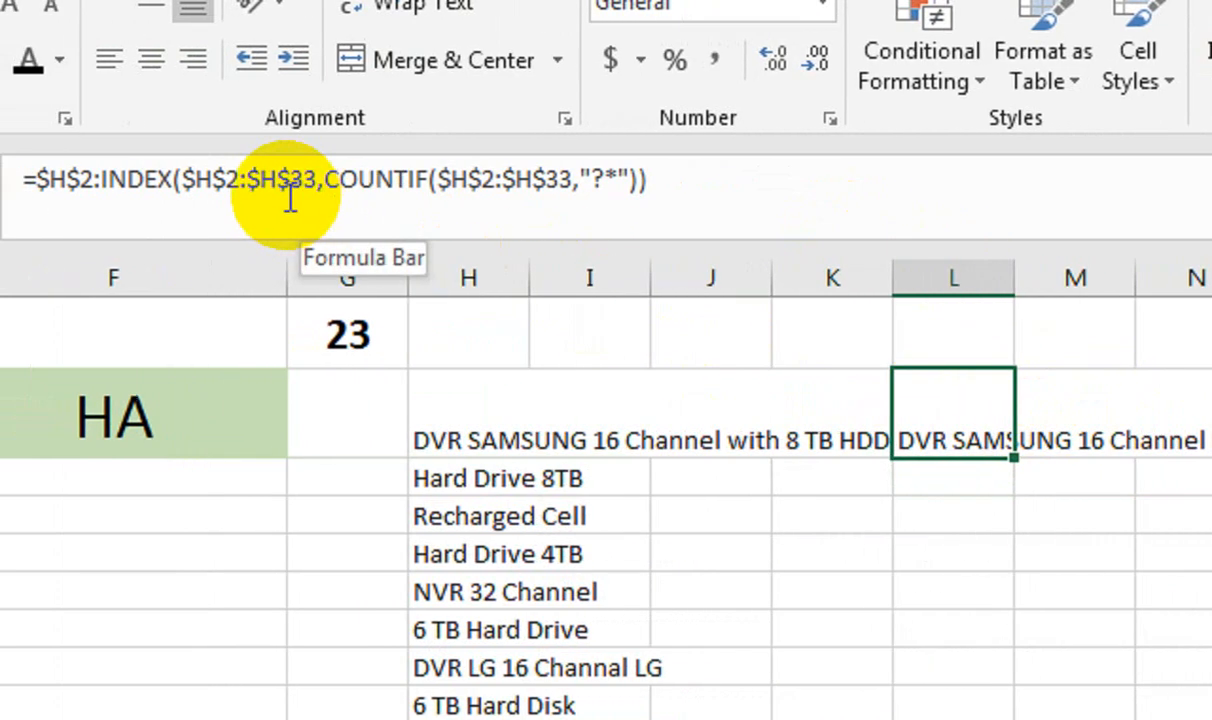
{"action": "left_click", "coordinate": [283, 199]}
{"action": "key", "text": "ctrl+a"}
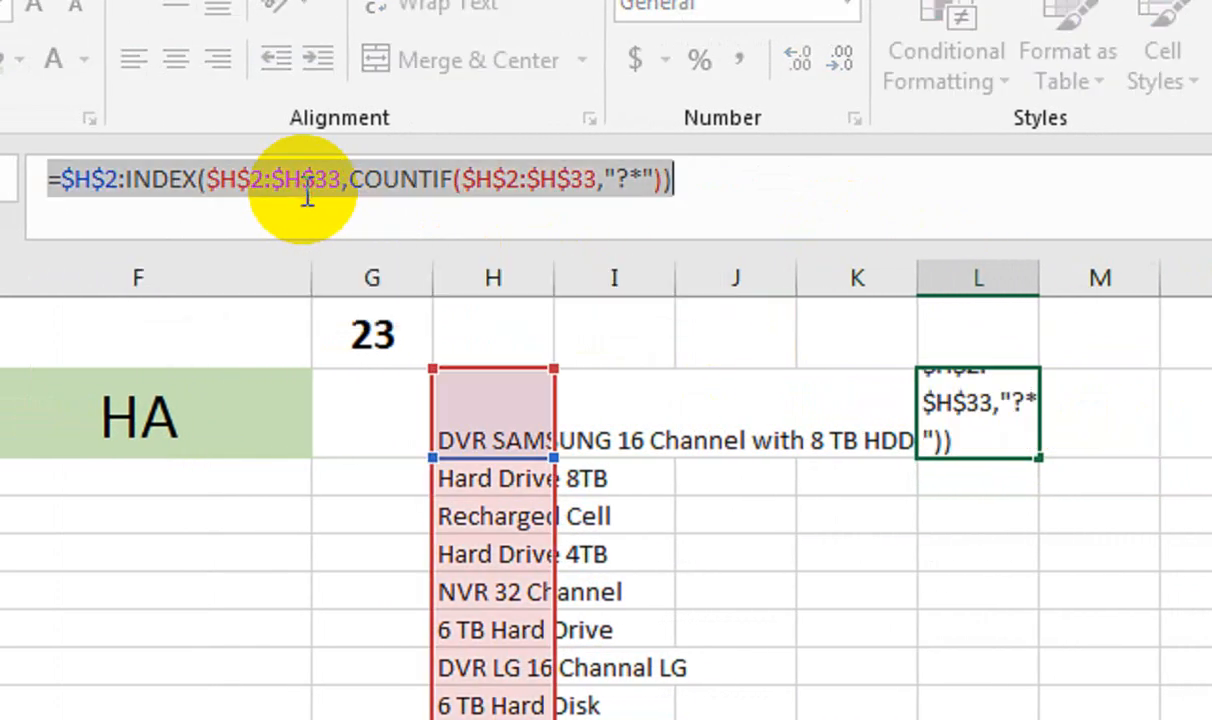
{"action": "key", "text": "Return"}
Widen column F around HA and move the count 23 from G1 to I1
{"action": "left_click", "coordinate": [205, 414]}
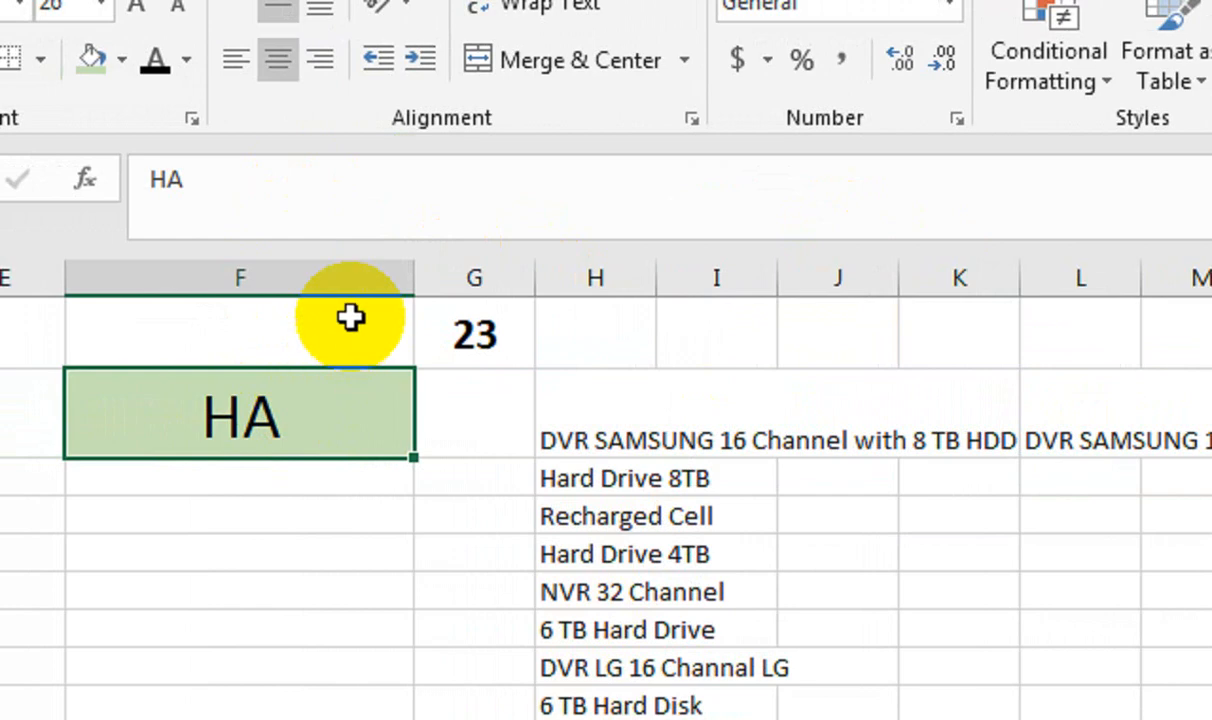
{"action": "left_click_drag", "start_coordinate": [406, 278], "coordinate": [511, 280]}
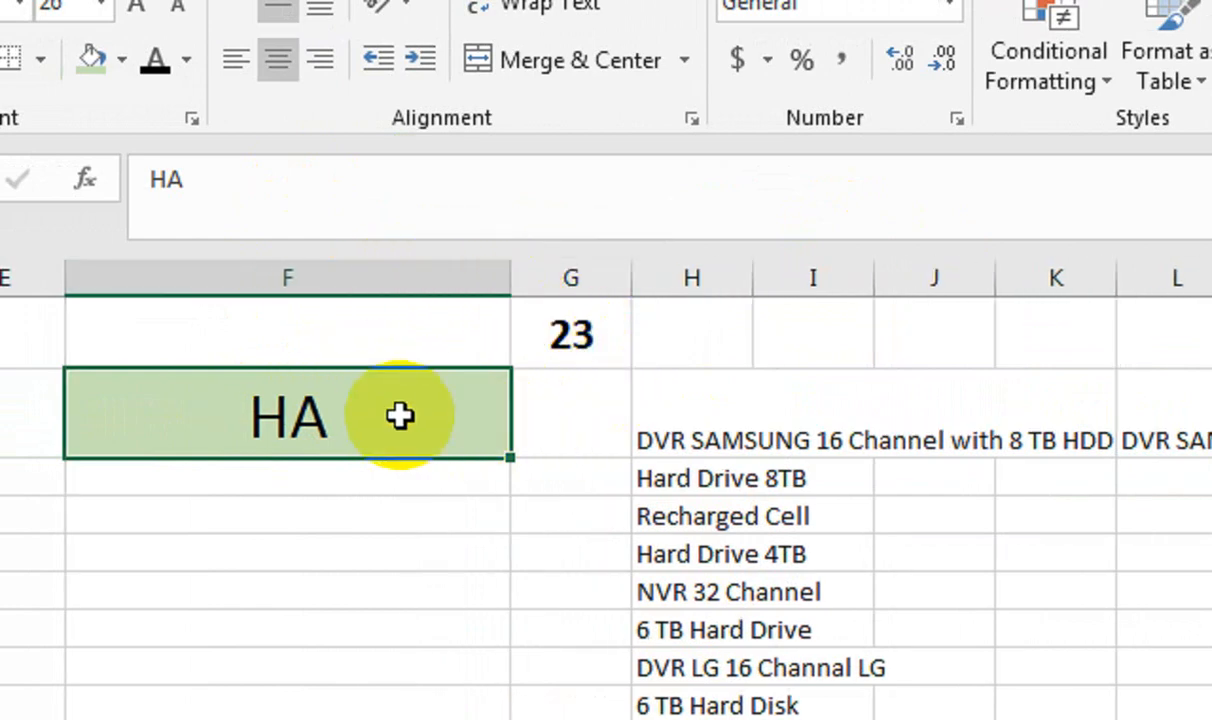
{"action": "left_click", "coordinate": [571, 340]}
{"action": "left_click_drag", "start_coordinate": [579, 367], "coordinate": [810, 333]}
Define the name DROPDOWN for =FORM!$G$2 in the Name Manager
{"action": "left_click", "coordinate": [530, 411]}
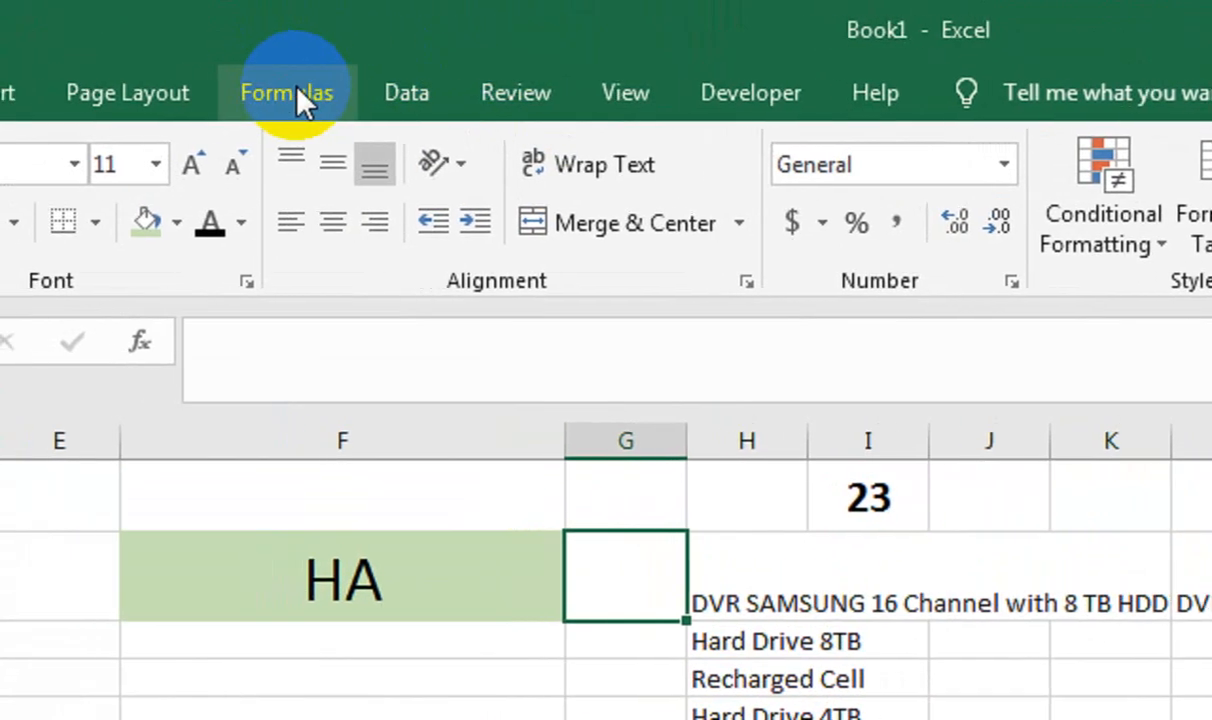
{"action": "left_click", "coordinate": [232, 92]}
{"action": "left_click", "coordinate": [700, 247]}
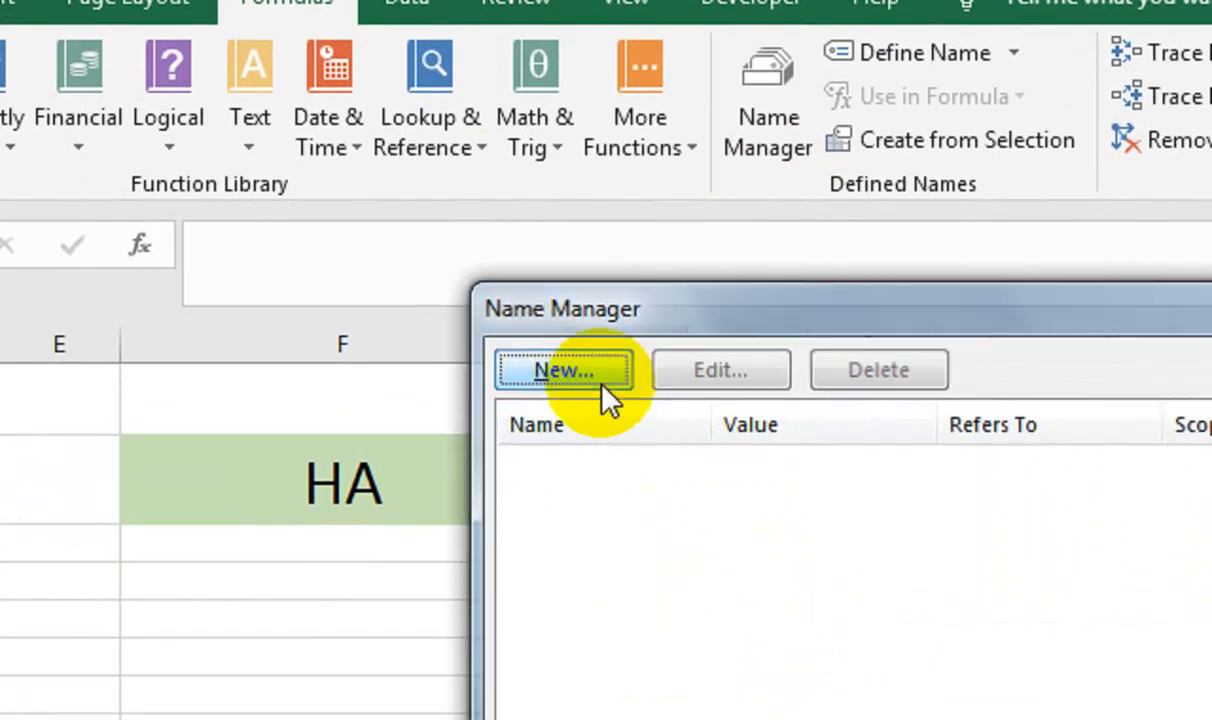
{"action": "left_click", "coordinate": [598, 380]}
{"action": "left_click", "coordinate": [637, 538]}
{"action": "left_click_drag", "start_coordinate": [637, 538], "coordinate": [483, 521]}
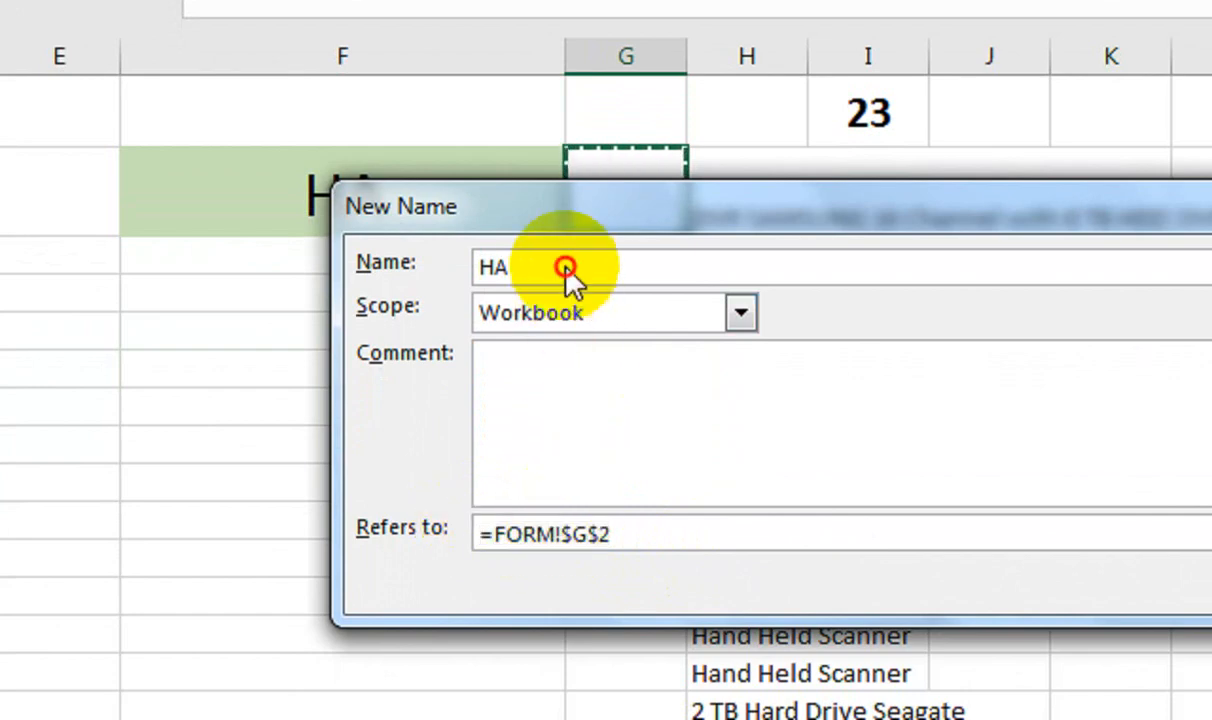
{"action": "left_click_drag", "start_coordinate": [566, 266], "coordinate": [412, 260]}
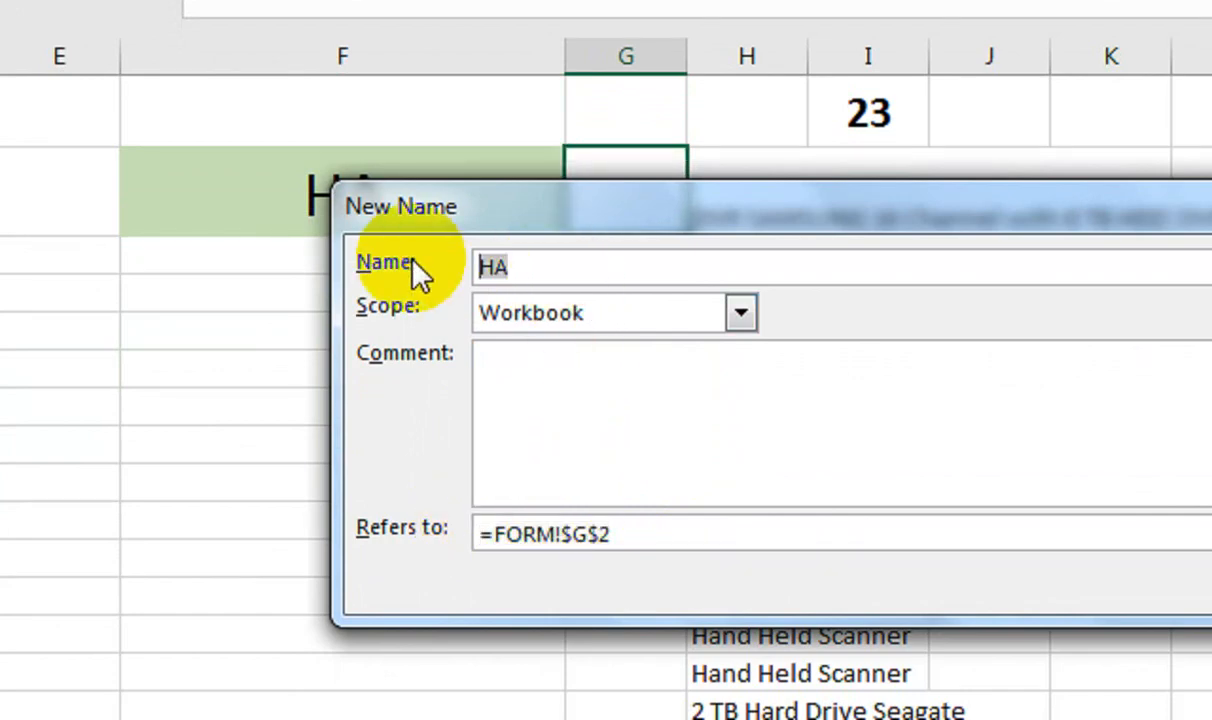
{"action": "type", "text": "D"}
{"action": "type", "text": "OR"}
{"action": "key", "text": "BackSpace"}
{"action": "key", "text": "BackSpace"}
{"action": "type", "text": "ROPDOWN"}
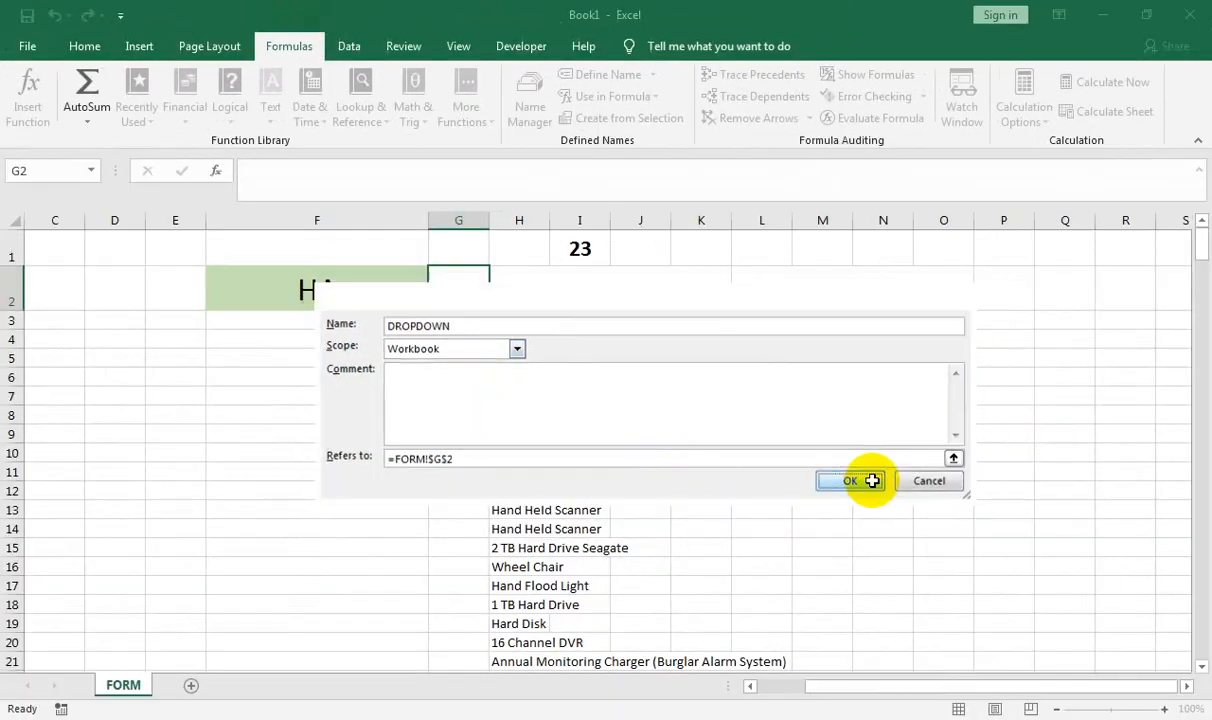
{"action": "left_click", "coordinate": [870, 484]}
{"action": "left_click", "coordinate": [863, 575]}
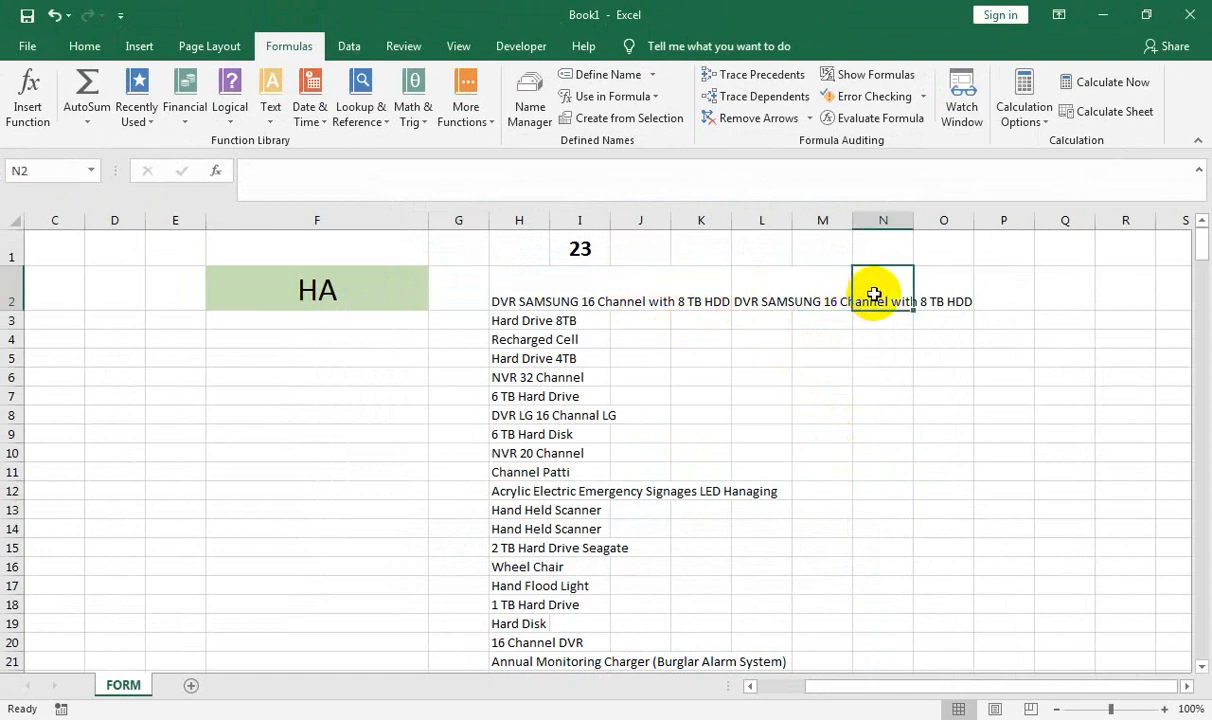
{"action": "left_click", "coordinate": [757, 289]}
Commit the L2 formula and make DROPDOWN refer to =FORM!$H$2:INDEX(FORM!$H$2:$H$33,COUNTIF(FORM!$H$2:$H$33,"?*"))
{"action": "left_click_drag", "start_coordinate": [556, 171], "coordinate": [213, 178]}
{"action": "key", "text": "ctrl+c"}
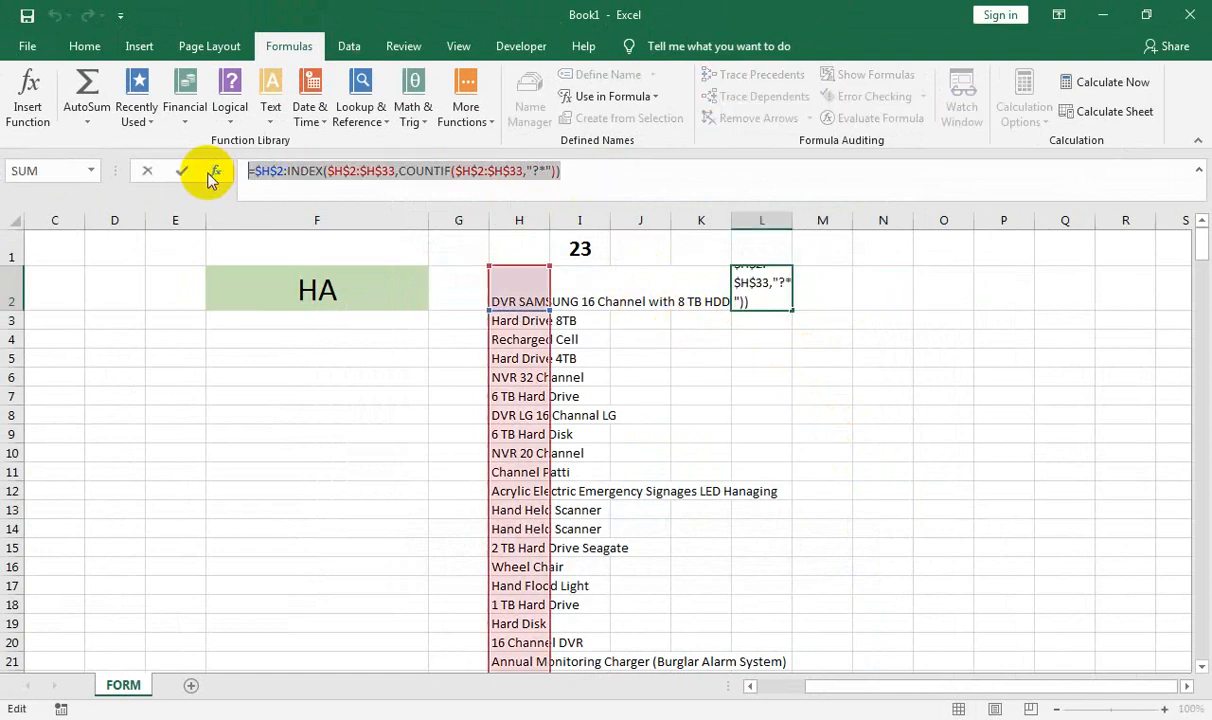
{"action": "key", "text": "Return"}
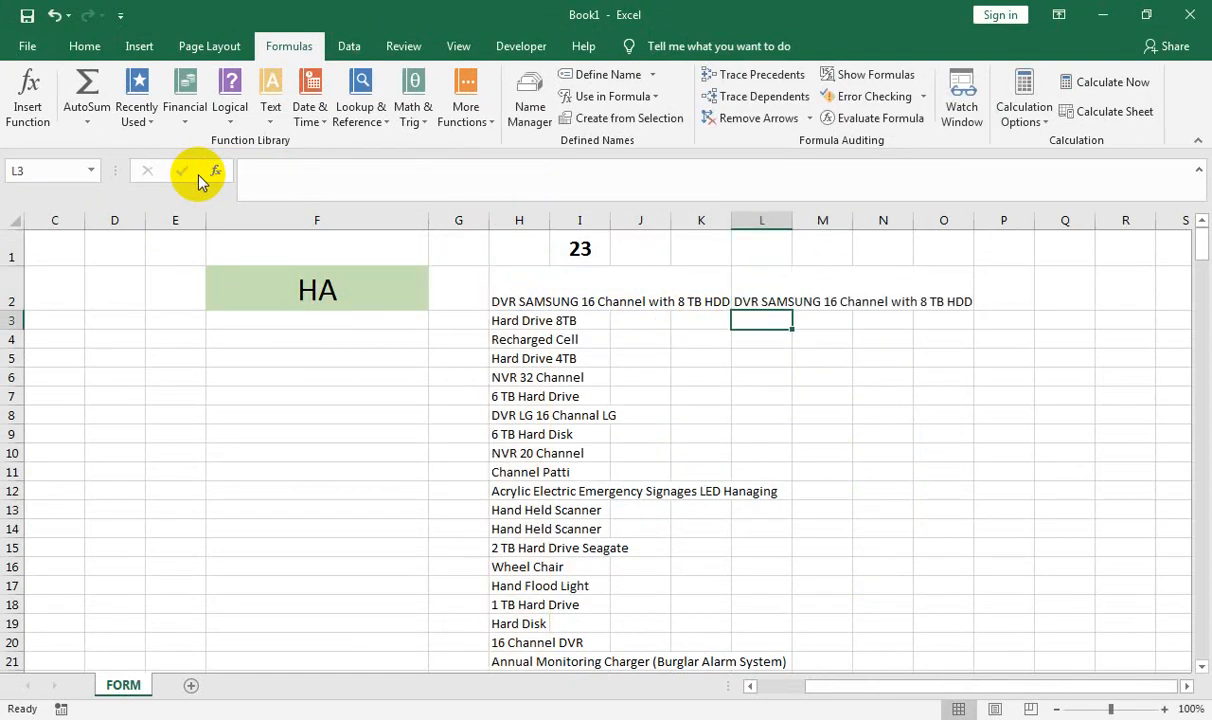
{"action": "left_click", "coordinate": [463, 291]}
{"action": "left_click", "coordinate": [516, 110]}
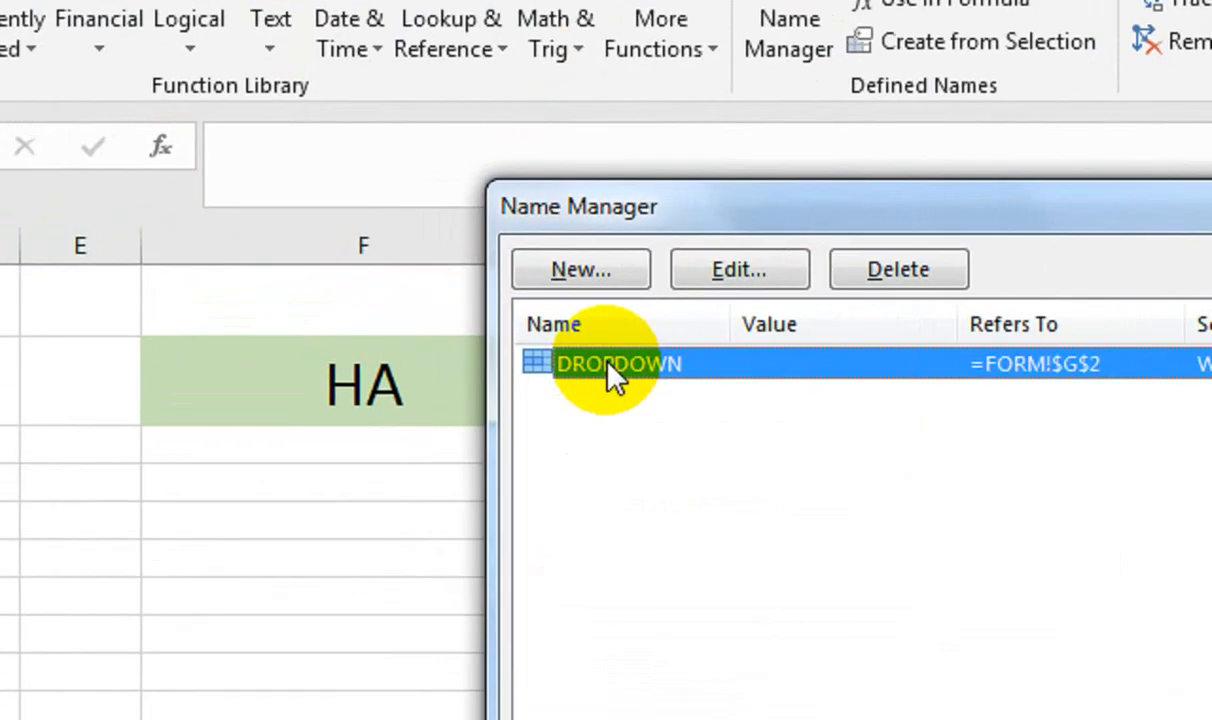
{"action": "left_click", "coordinate": [504, 235]}
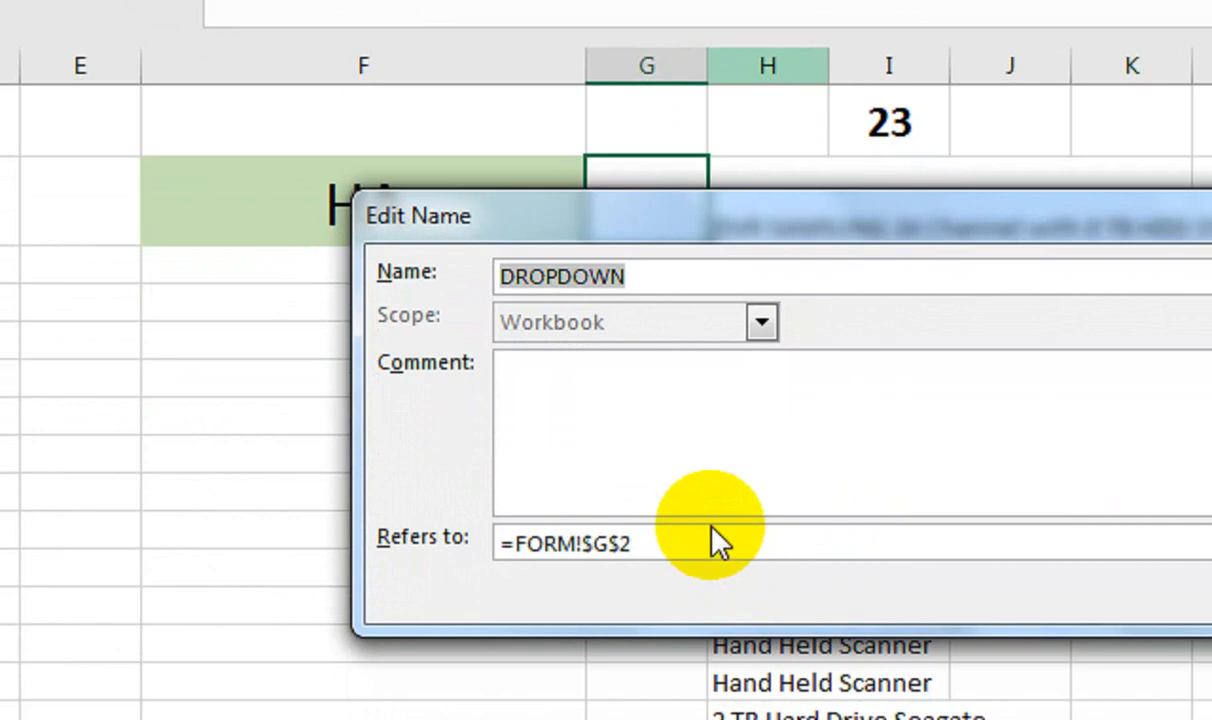
{"action": "left_click", "coordinate": [564, 530]}
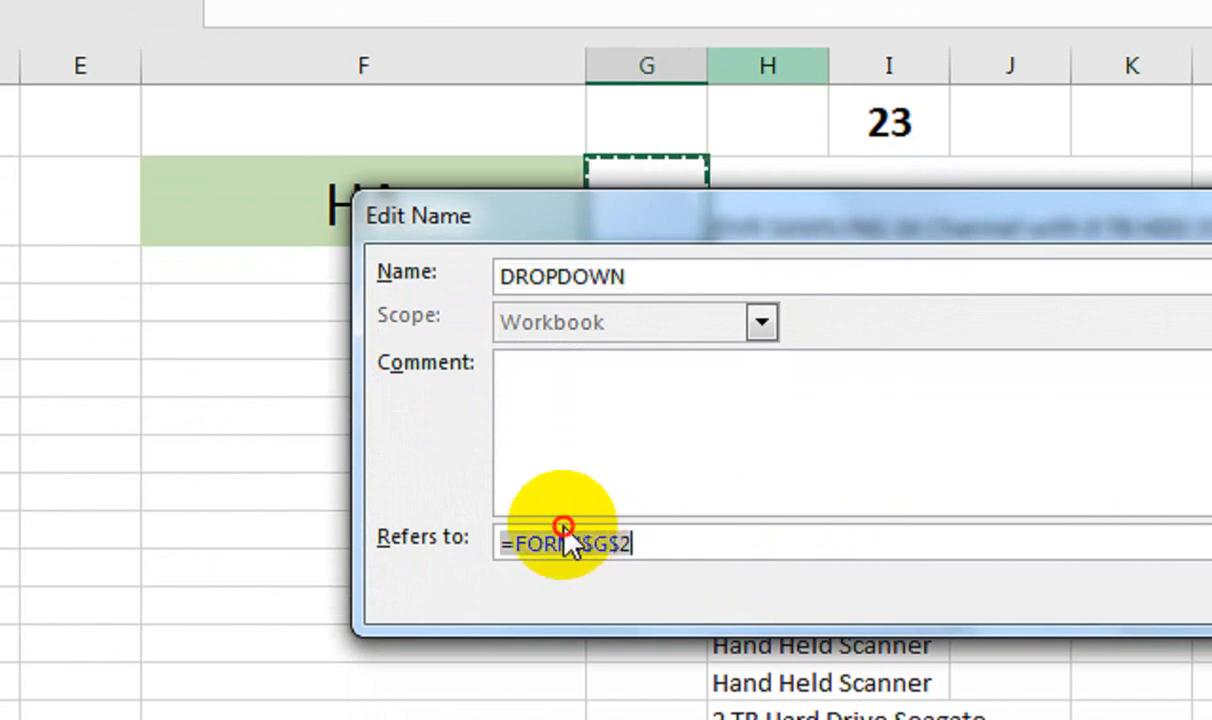
{"action": "key", "text": "ctrl+v"}
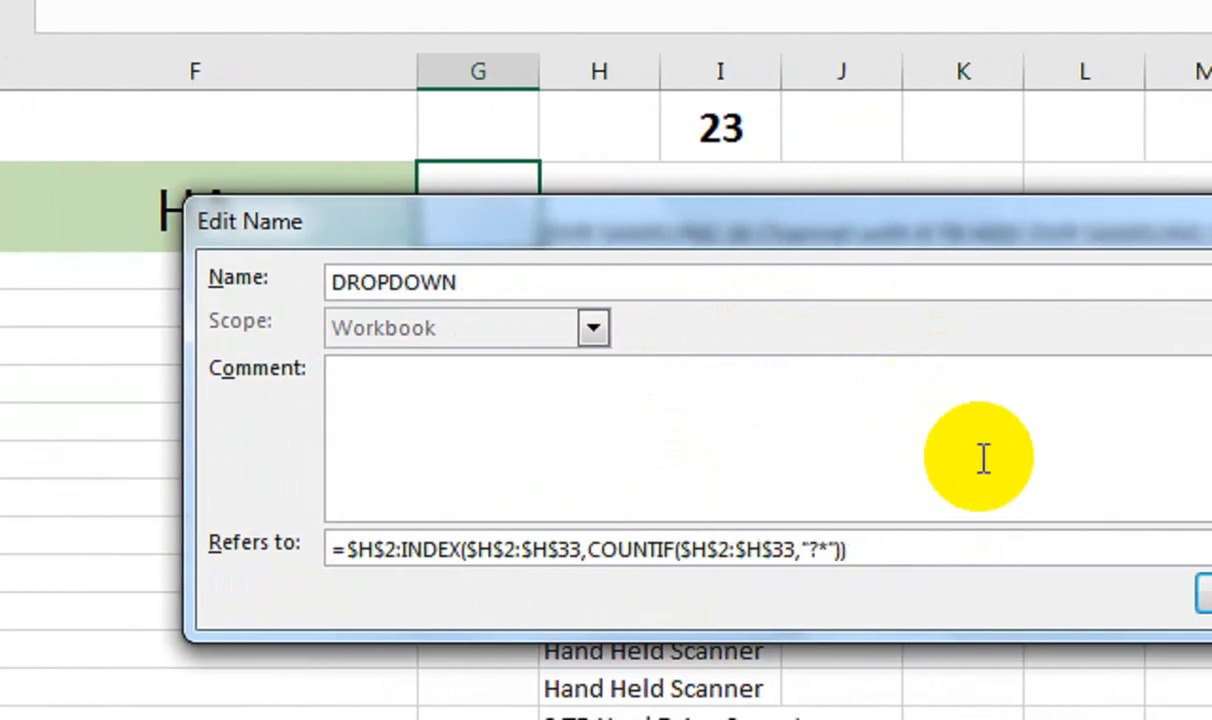
{"action": "left_click_drag", "start_coordinate": [843, 205], "coordinate": [450, 362]}
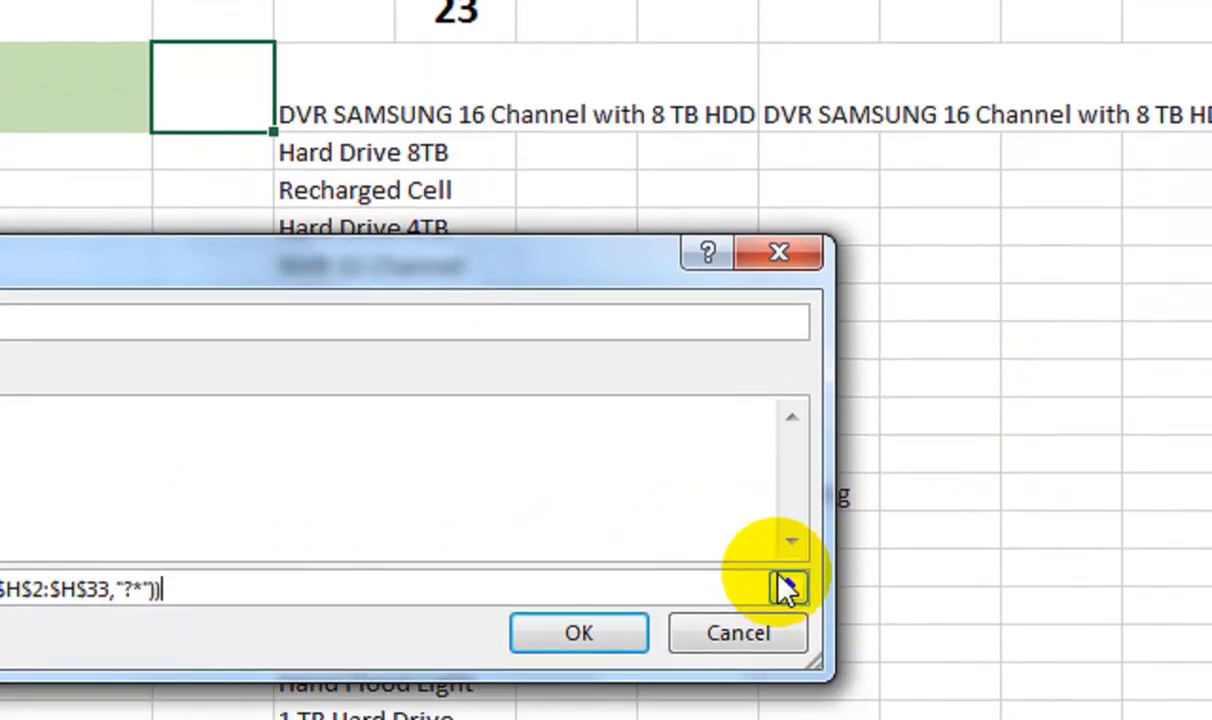
{"action": "left_click", "coordinate": [812, 688]}
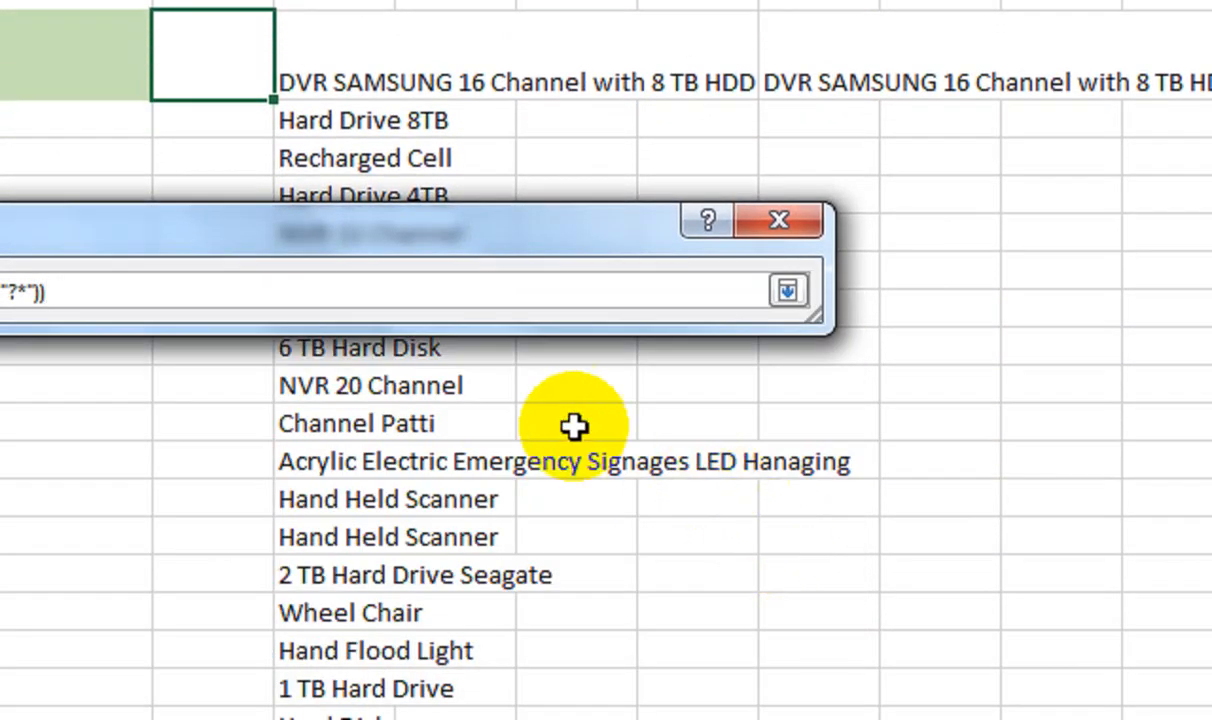
{"action": "left_click_drag", "start_coordinate": [350, 245], "coordinate": [262, 240]}
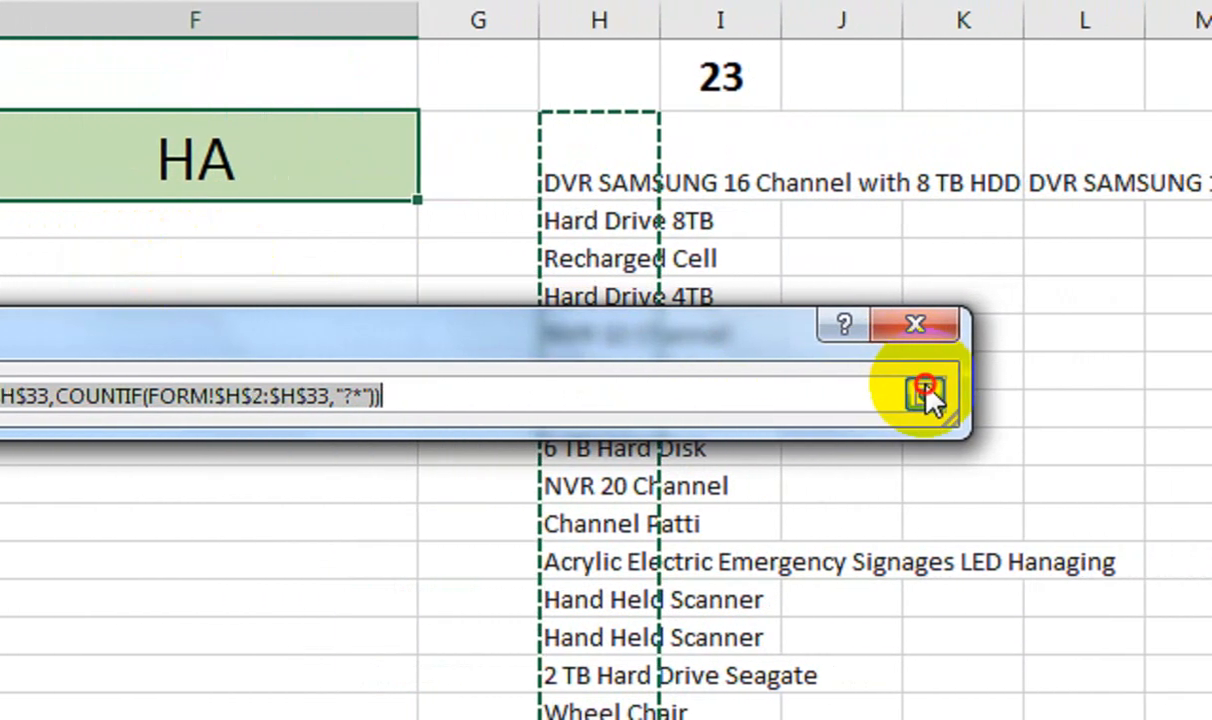
{"action": "left_click", "coordinate": [931, 392]}
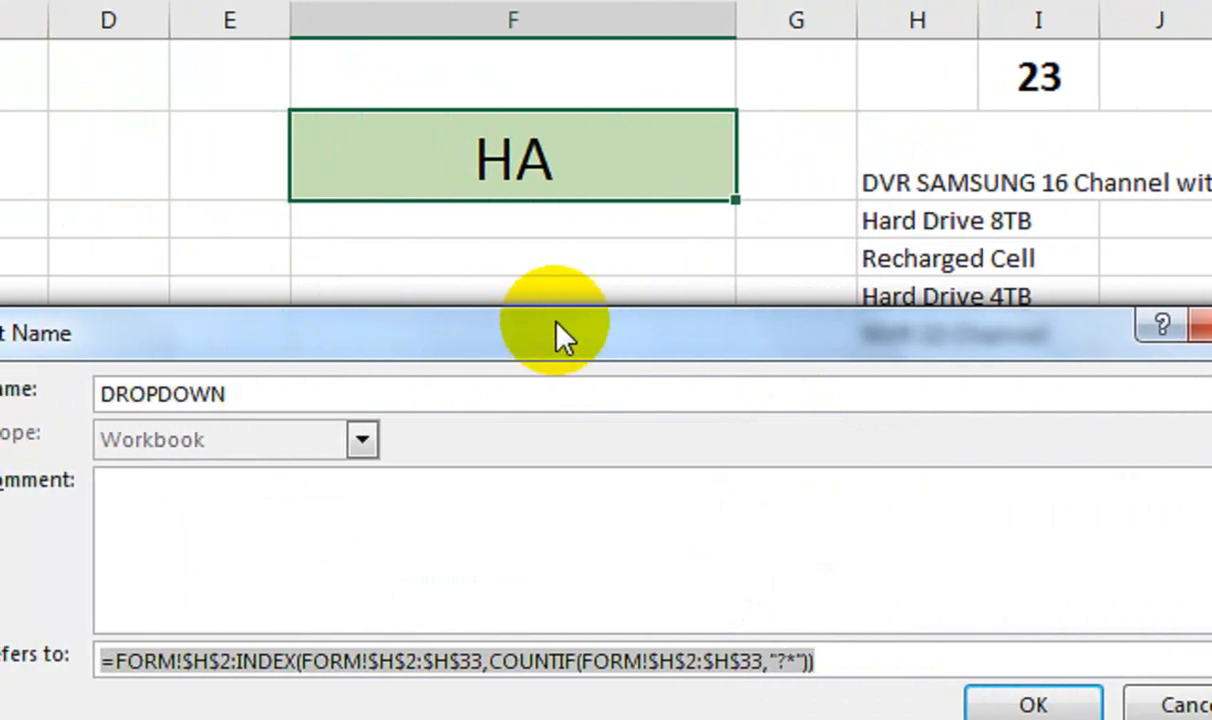
{"action": "left_click", "coordinate": [1203, 325]}
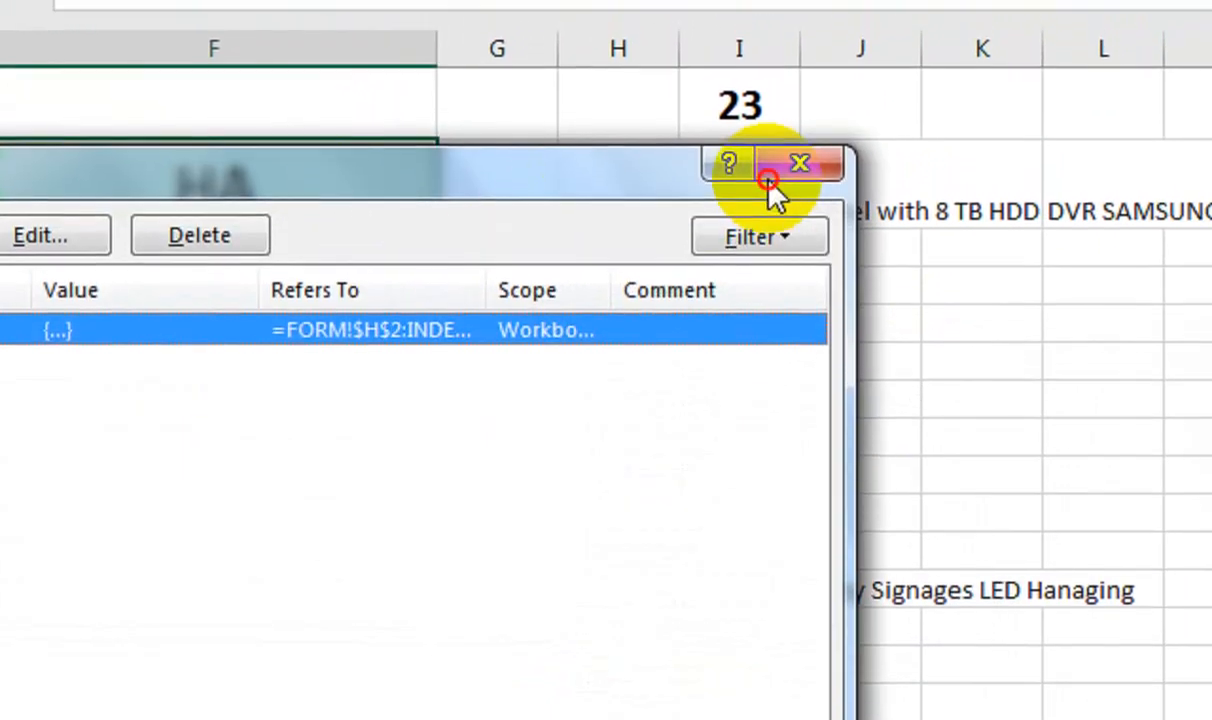
{"action": "left_click", "coordinate": [795, 140]}
Enter SAM as the search text in F2
{"action": "type", "text": "S"}
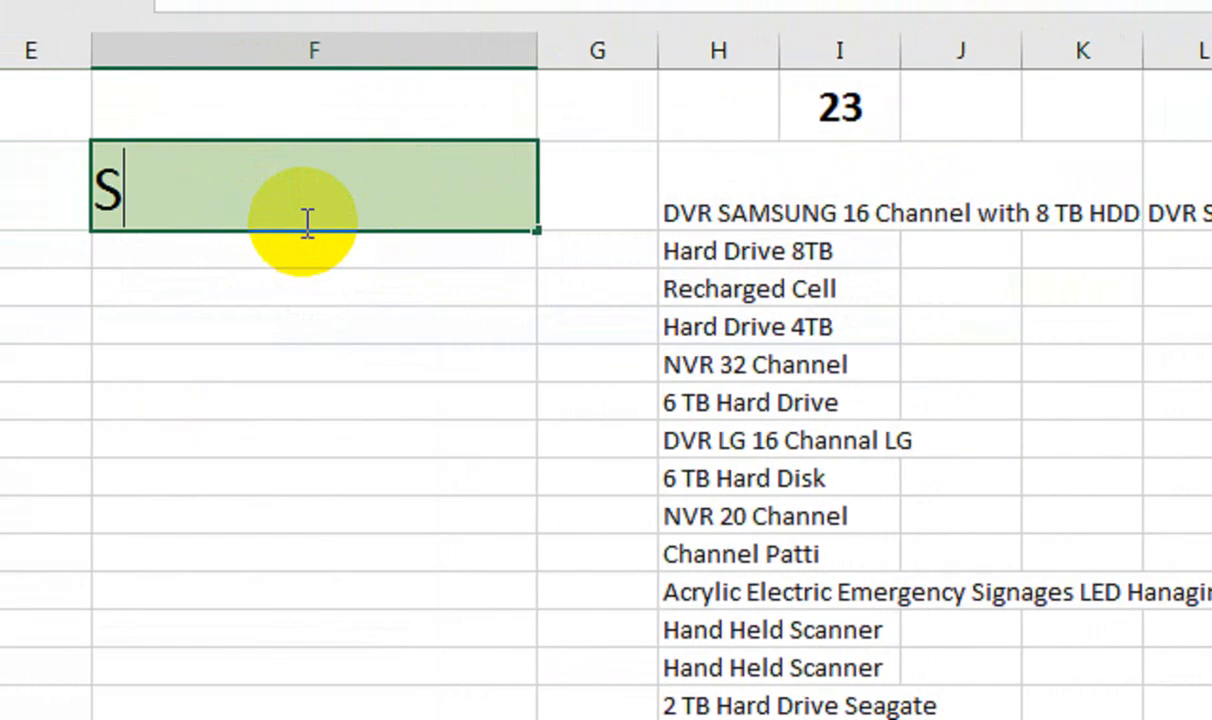
{"action": "type", "text": "AM"}
{"action": "key", "text": "Return"}
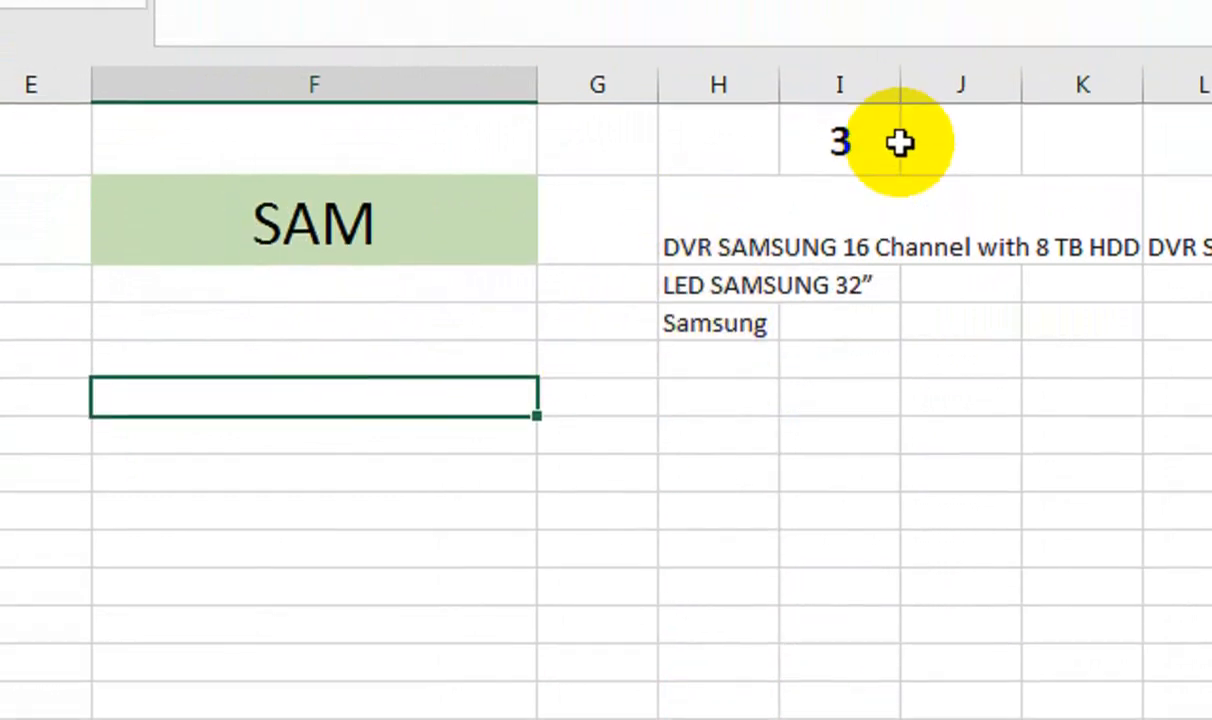
{"action": "left_click", "coordinate": [488, 194]}
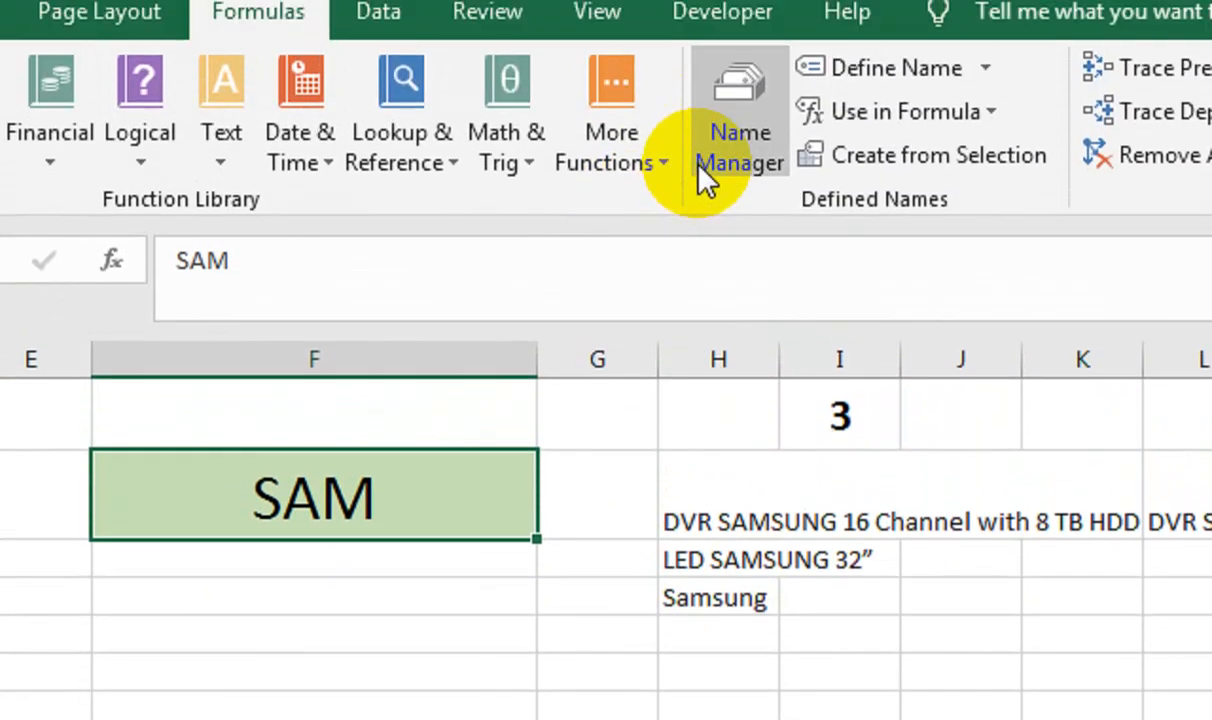
Review the DROPDOWN name's range in Name Manager without changing it
{"action": "left_click", "coordinate": [708, 178]}
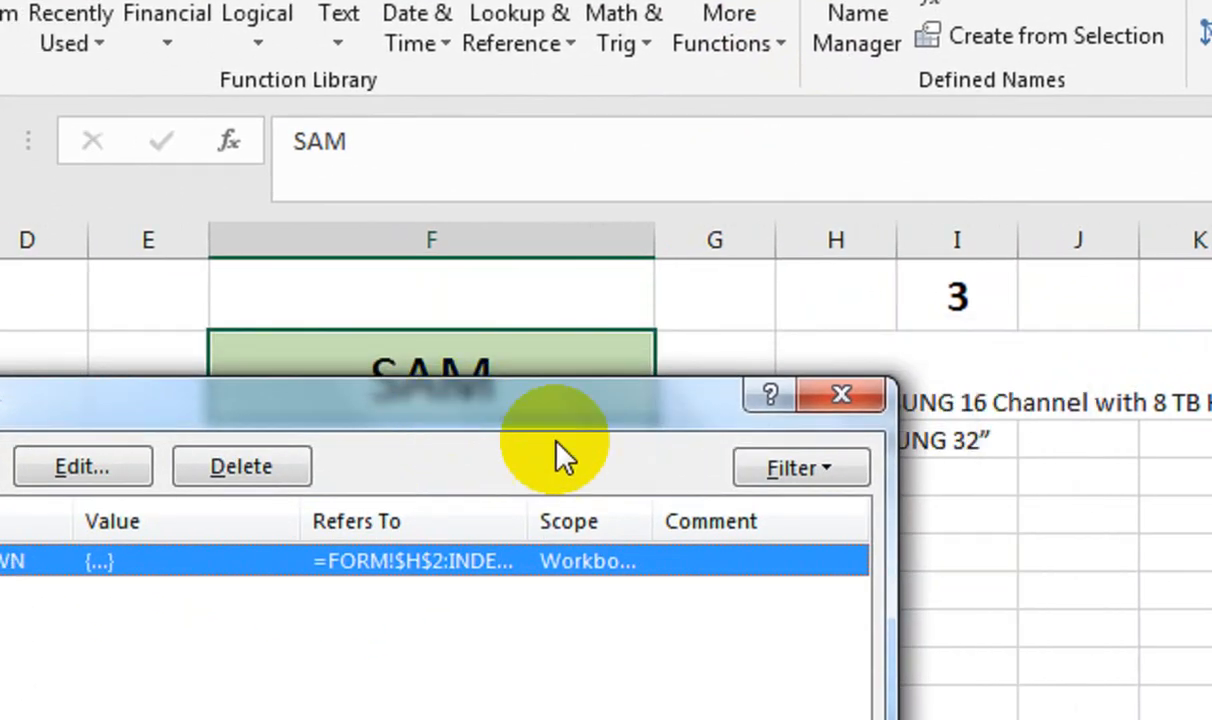
{"action": "left_click_drag", "start_coordinate": [496, 422], "coordinate": [307, 390]}
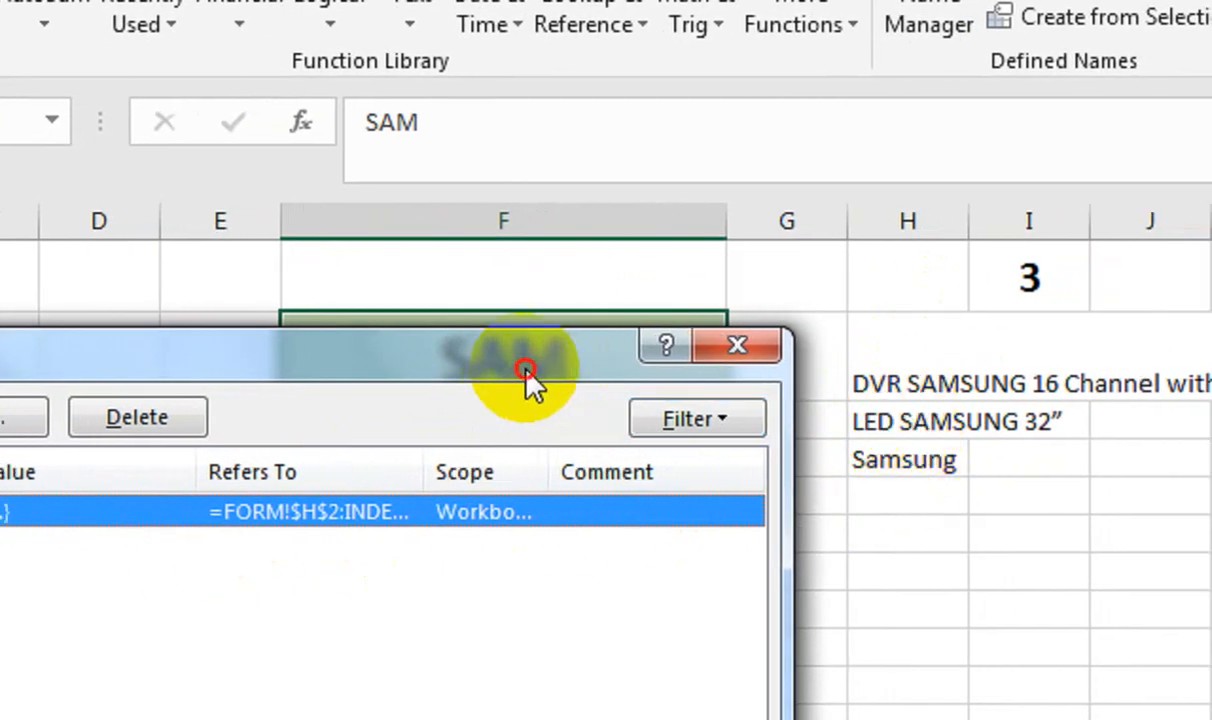
{"action": "left_click_drag", "start_coordinate": [544, 383], "coordinate": [578, 365]}
{"action": "left_click", "coordinate": [183, 463]}
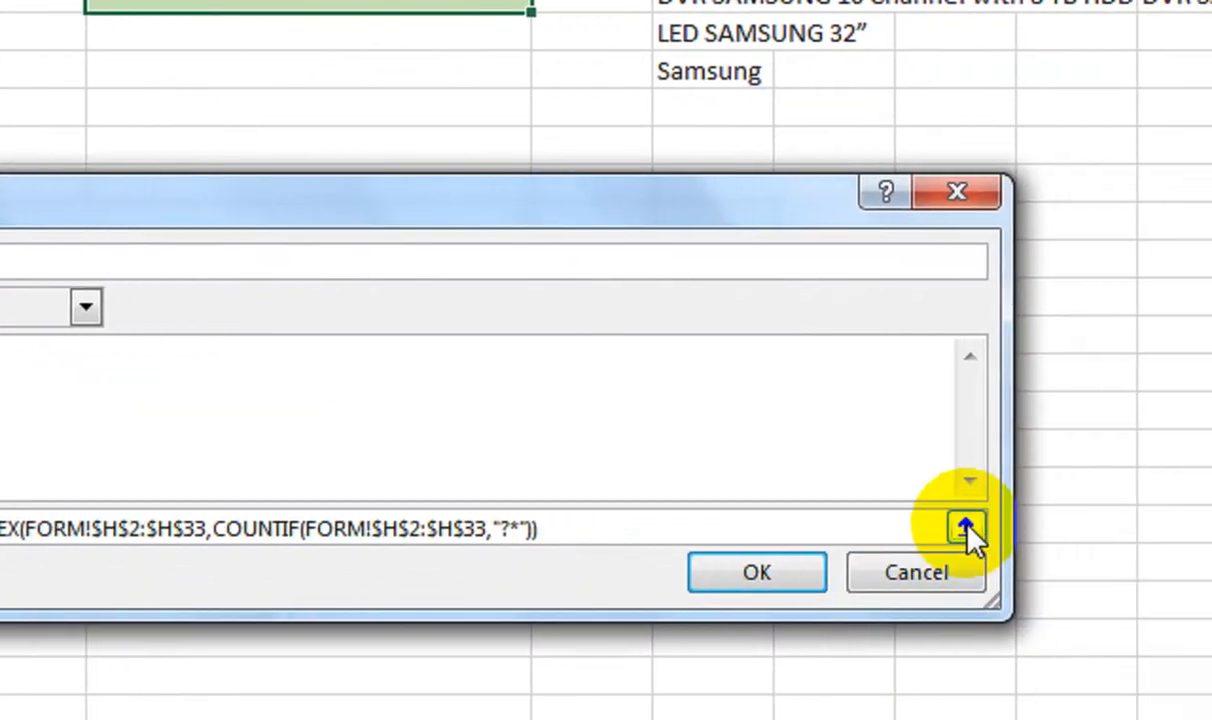
{"action": "left_click", "coordinate": [970, 524]}
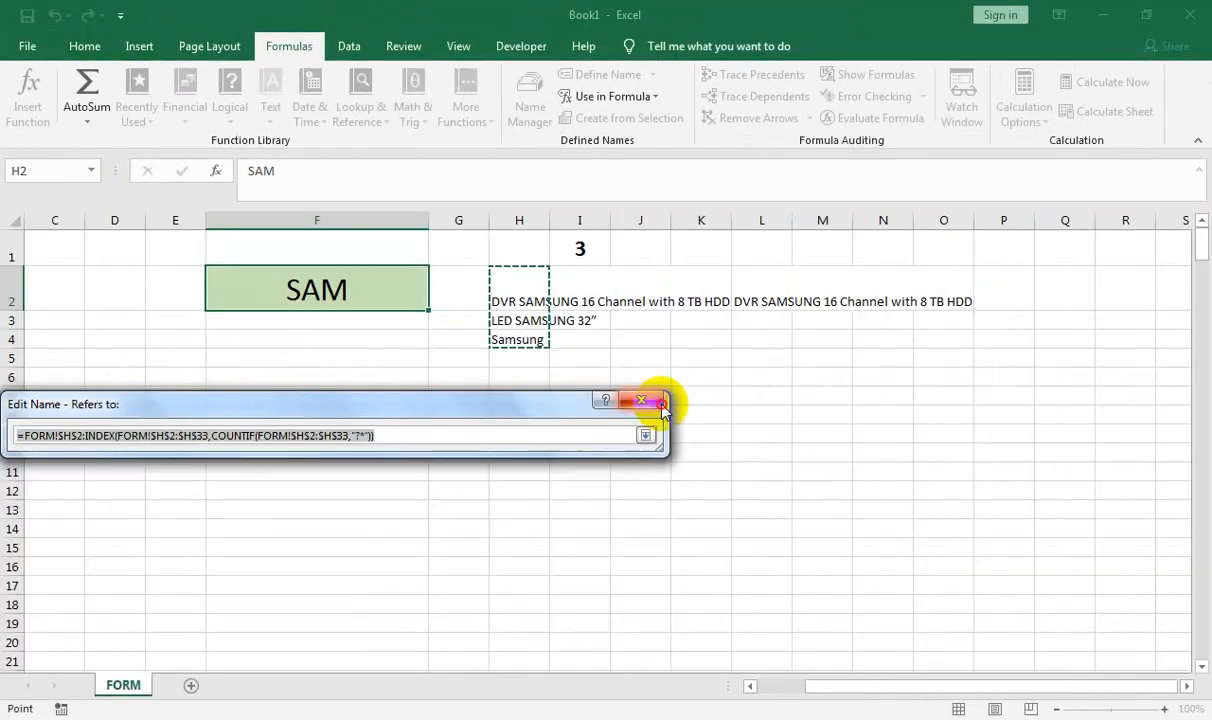
{"action": "left_click", "coordinate": [640, 400]}
{"action": "left_click", "coordinate": [617, 589]}
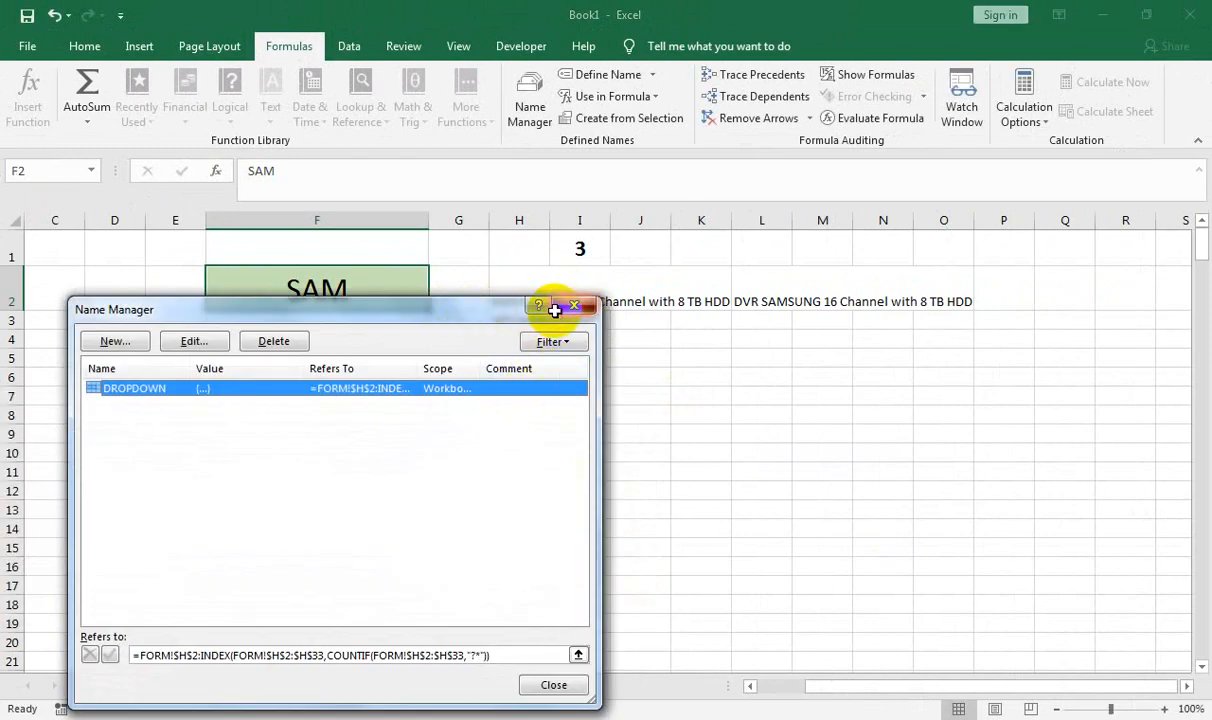
{"action": "left_click", "coordinate": [557, 309]}
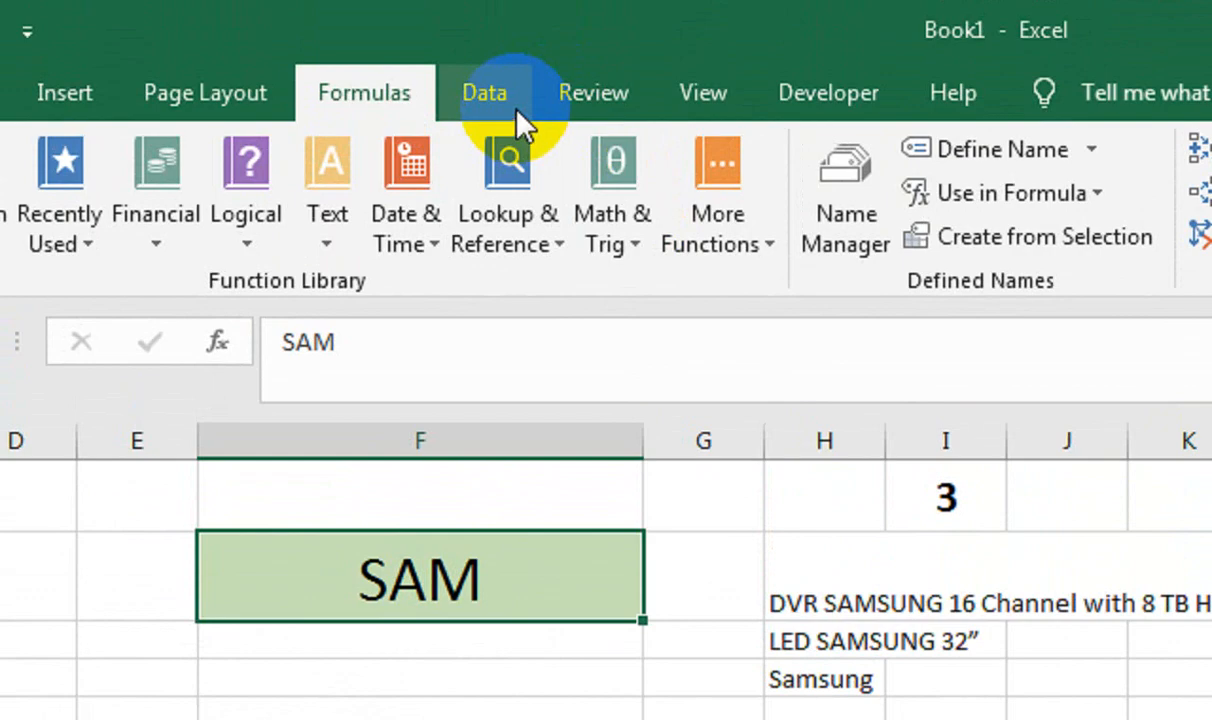
Give F2 List validation sourced from =DROPDOWN, with Show error alert turned off
{"action": "left_click", "coordinate": [351, 50]}
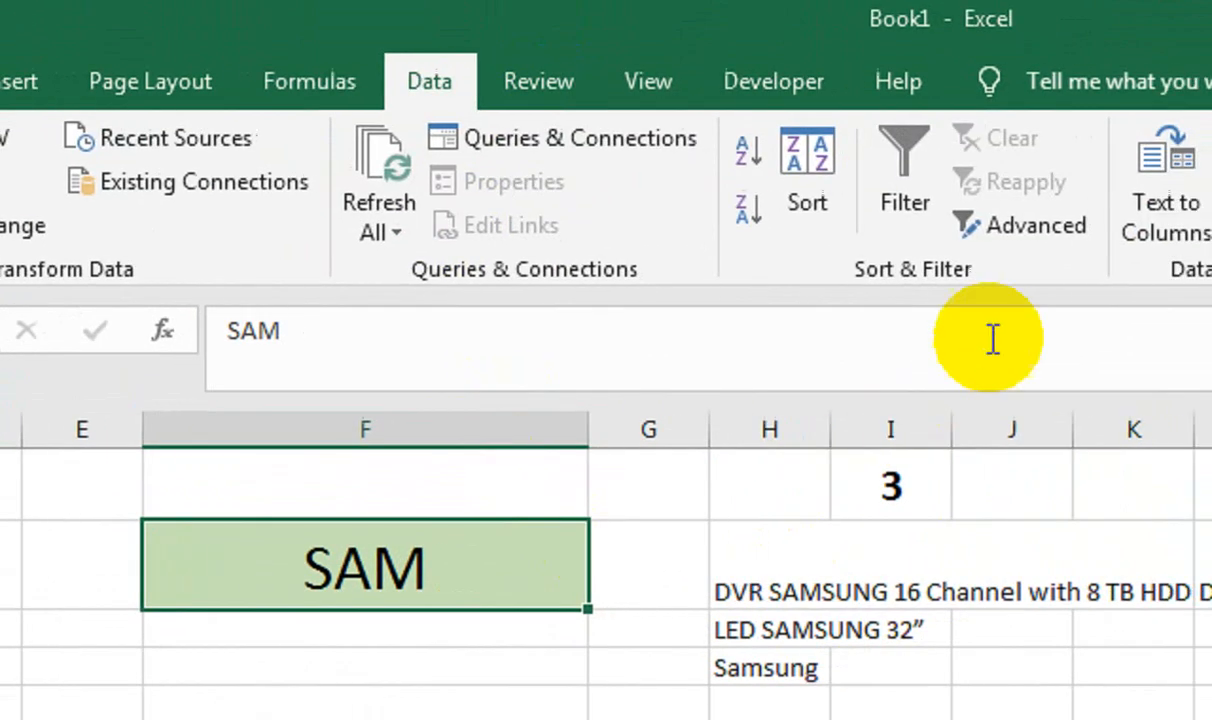
{"action": "left_click", "coordinate": [913, 228]}
{"action": "left_click", "coordinate": [917, 272]}
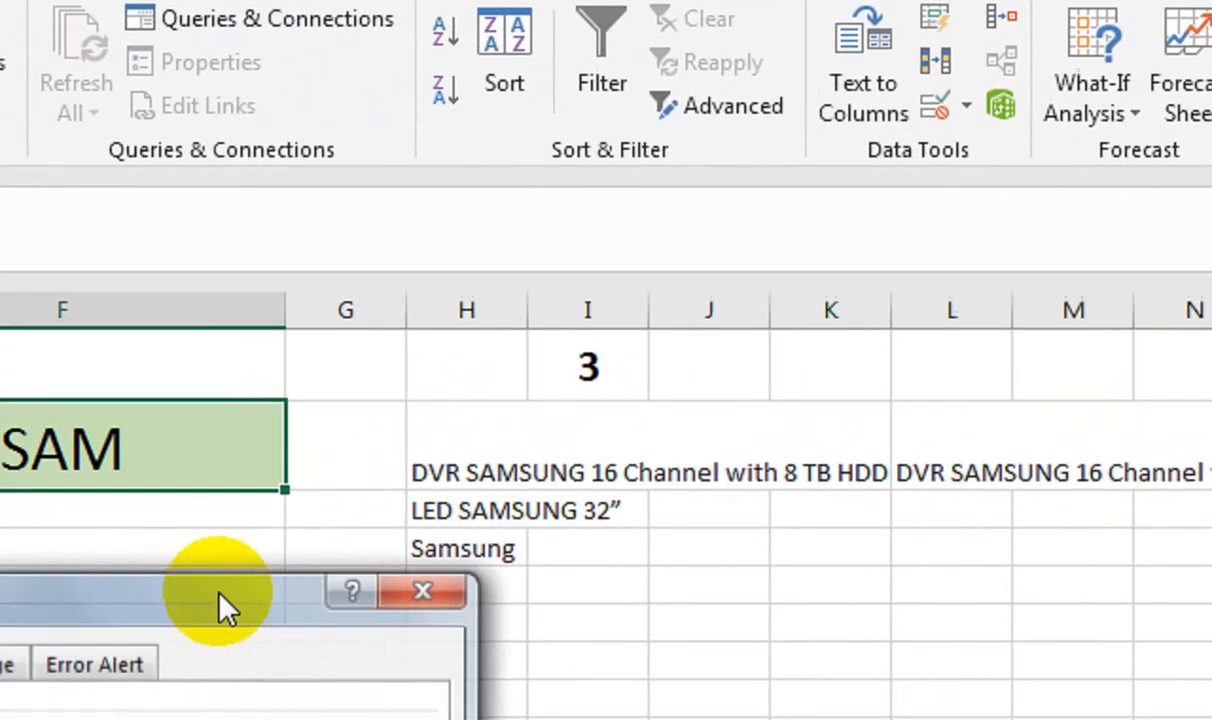
{"action": "left_click", "coordinate": [250, 622]}
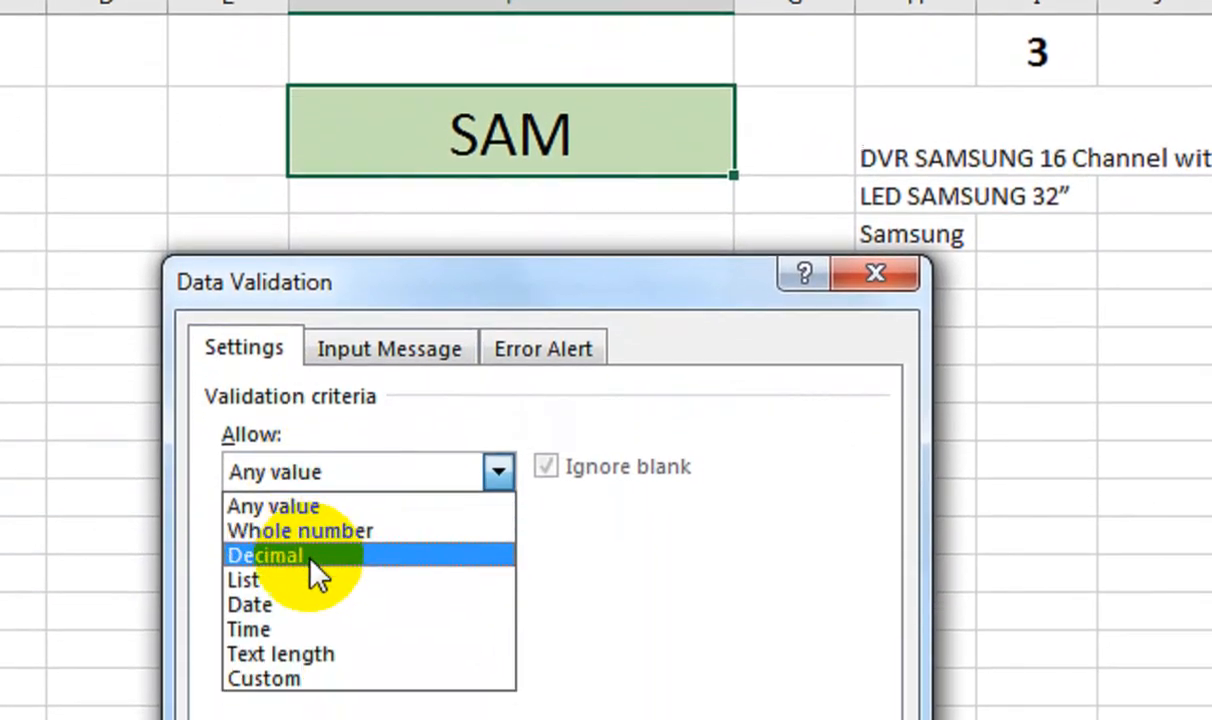
{"action": "left_click", "coordinate": [312, 582]}
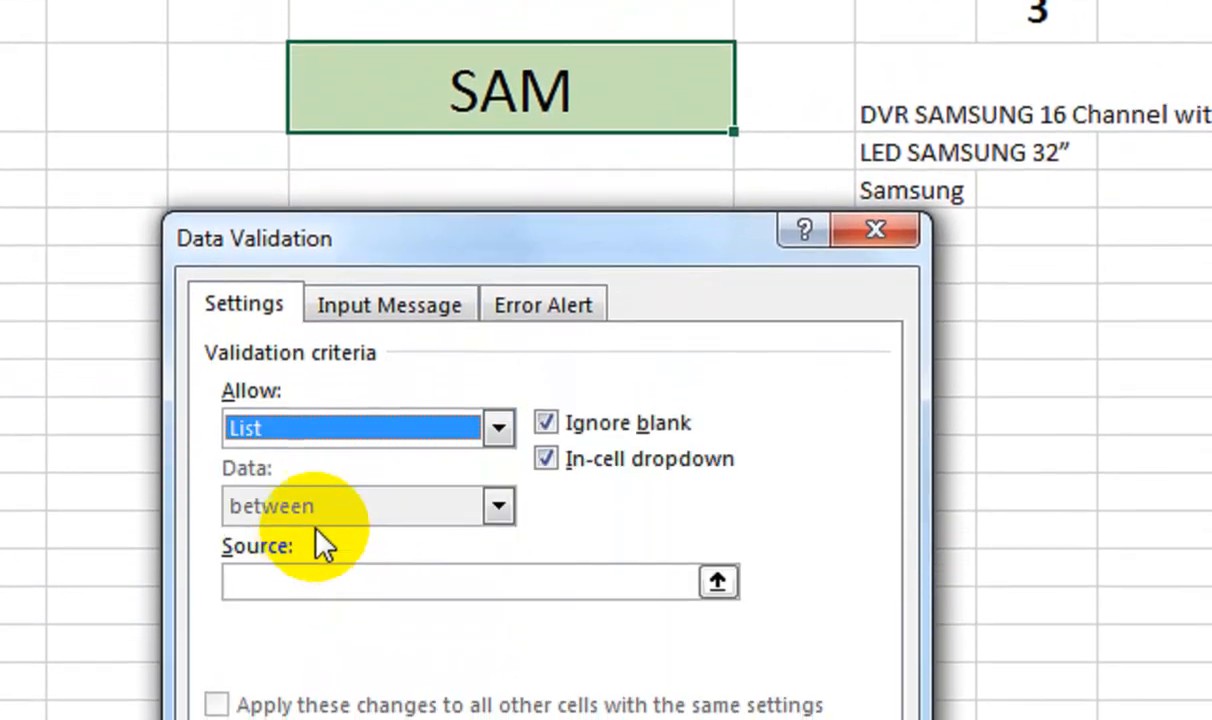
{"action": "left_click", "coordinate": [333, 583]}
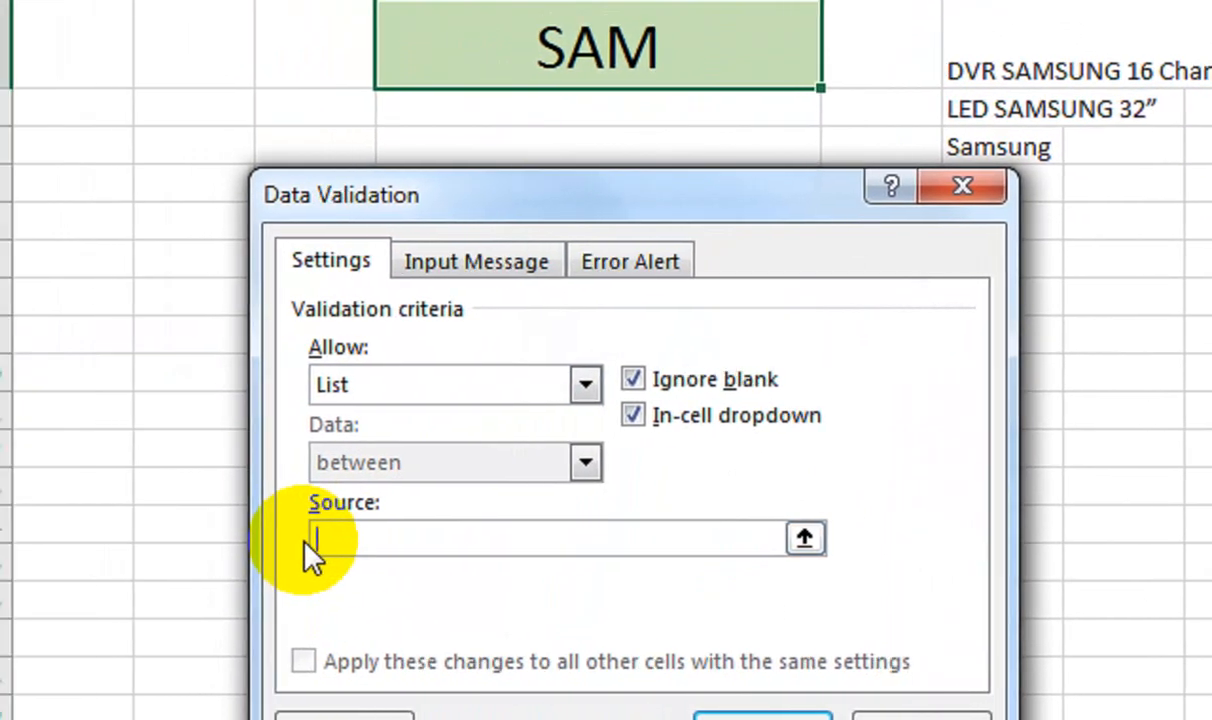
{"action": "key", "text": "F3"}
{"action": "left_click", "coordinate": [478, 393]}
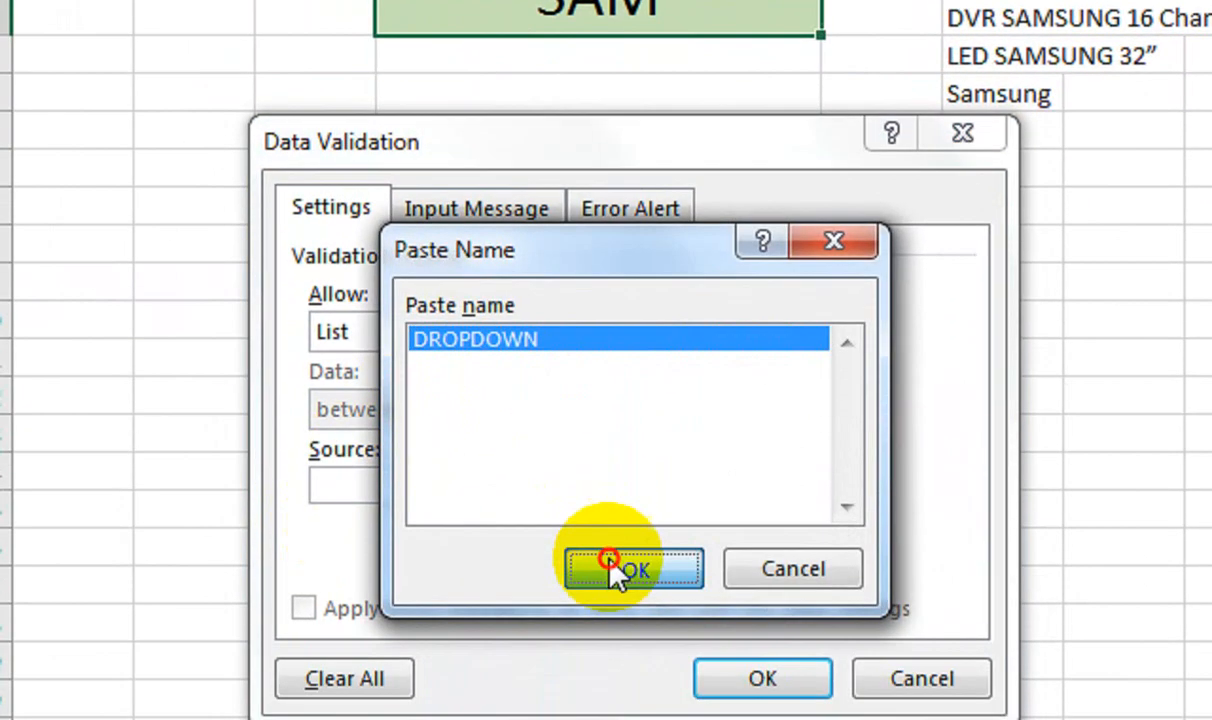
{"action": "left_click", "coordinate": [625, 621]}
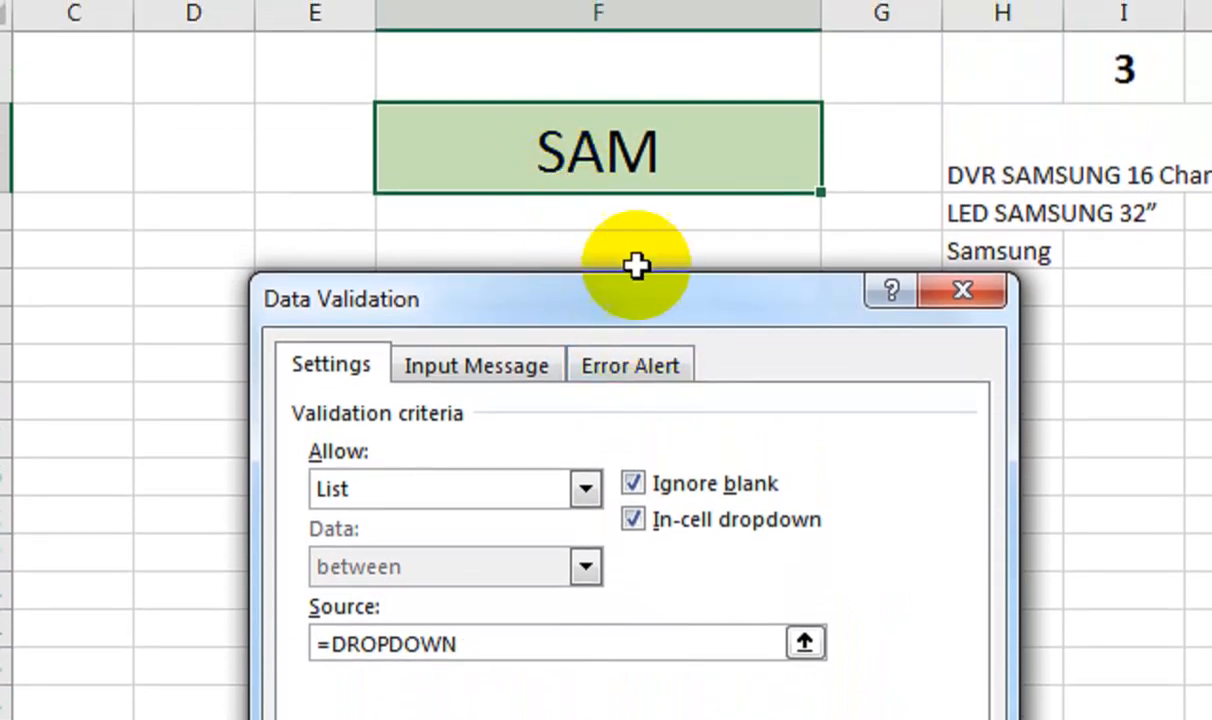
{"action": "left_click", "coordinate": [636, 368]}
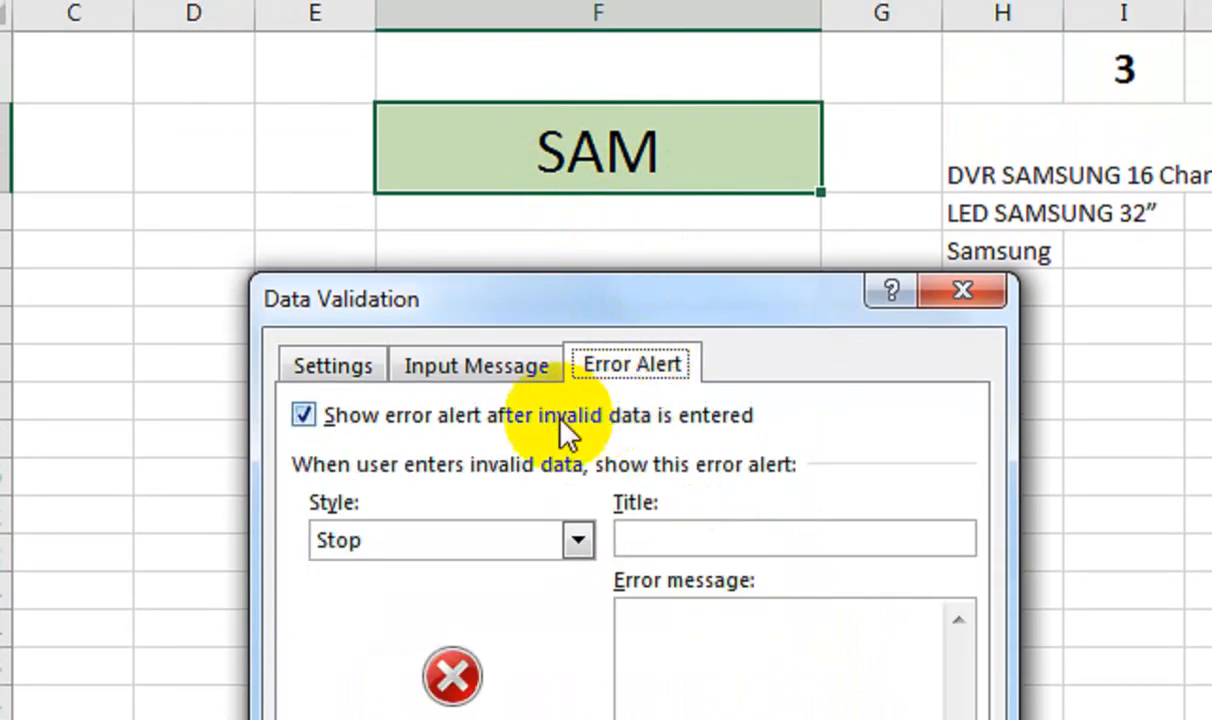
{"action": "left_click", "coordinate": [317, 421]}
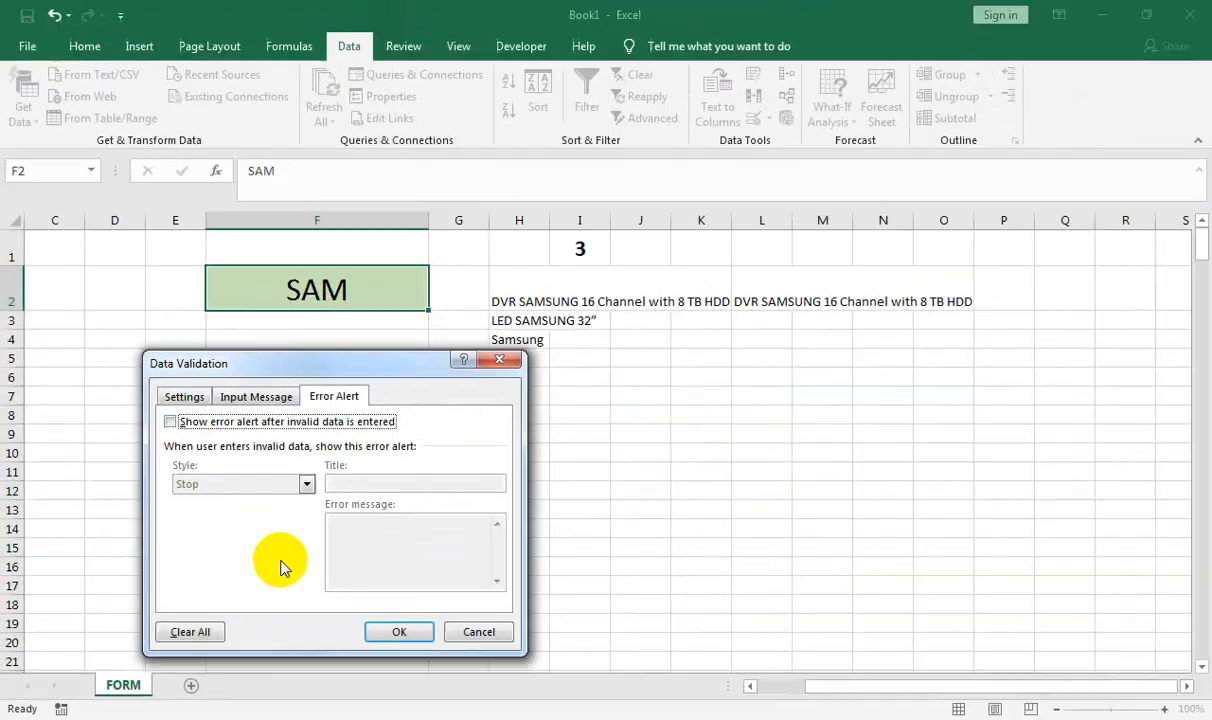
{"action": "left_click", "coordinate": [388, 626]}
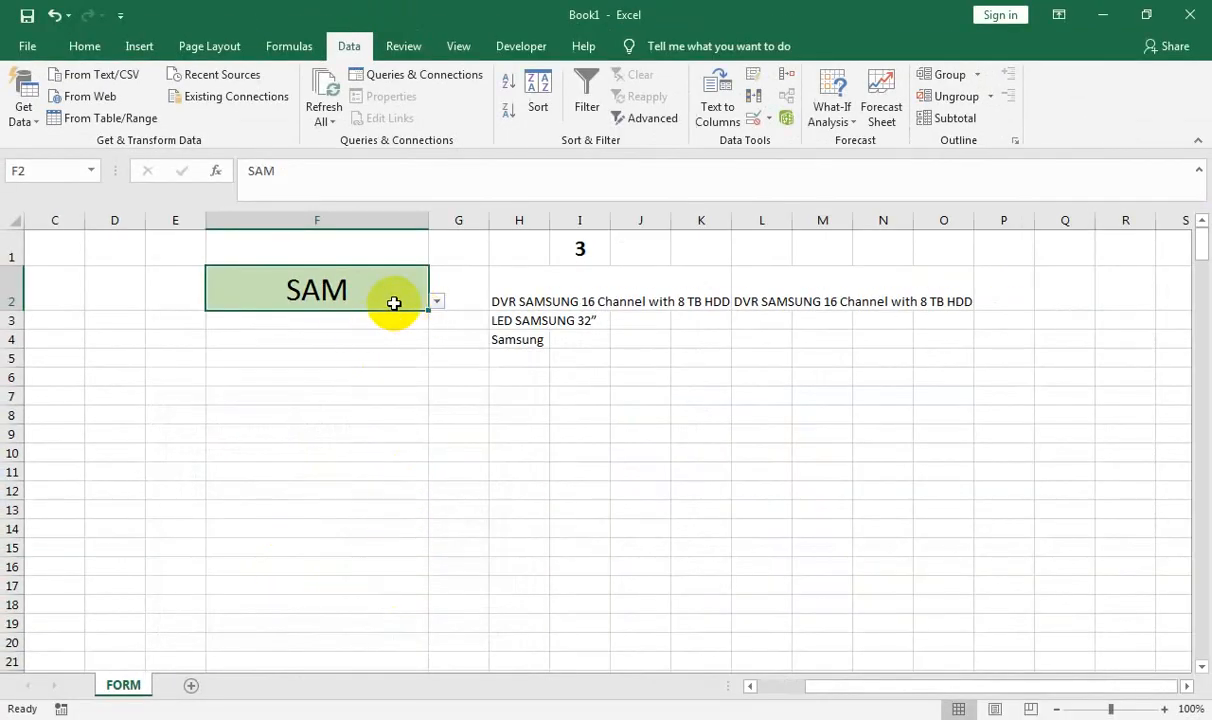
Check the matches in F2's dropdown, then hide helper columns H through M
{"action": "left_click", "coordinate": [436, 304]}
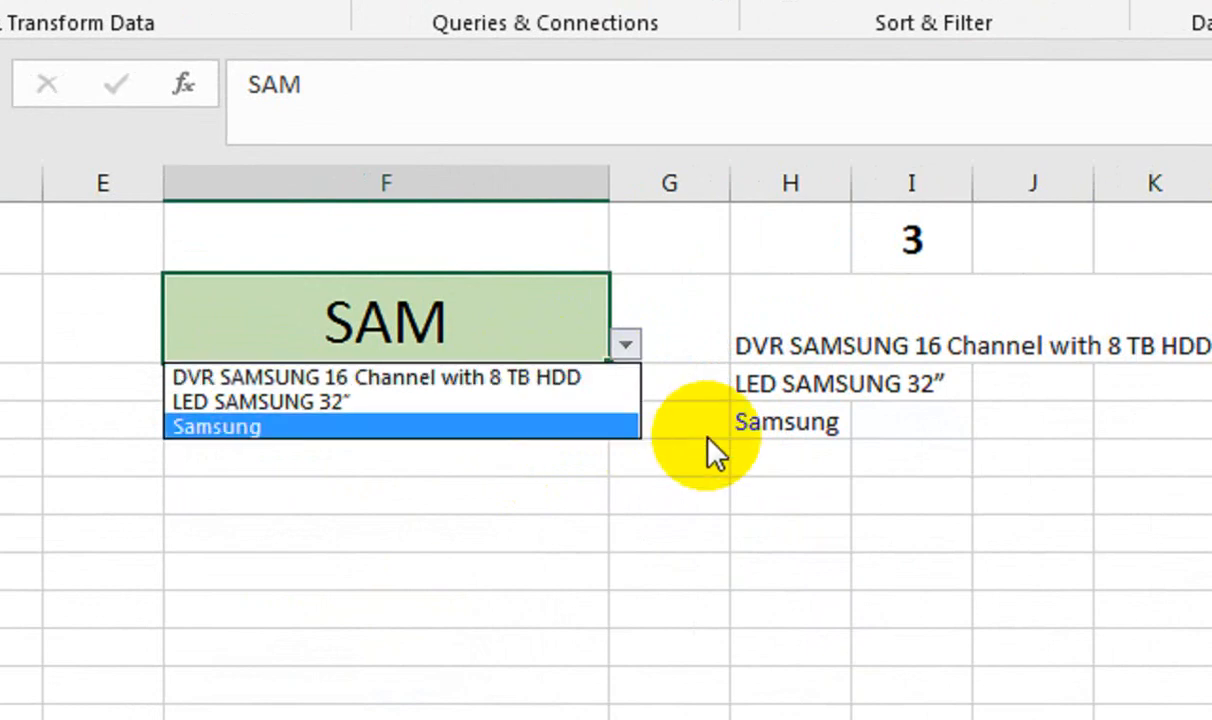
{"action": "key", "text": "Escape"}
{"action": "left_click_drag", "start_coordinate": [835, 183], "coordinate": [920, 176]}
{"action": "right_click", "coordinate": [868, 198]}
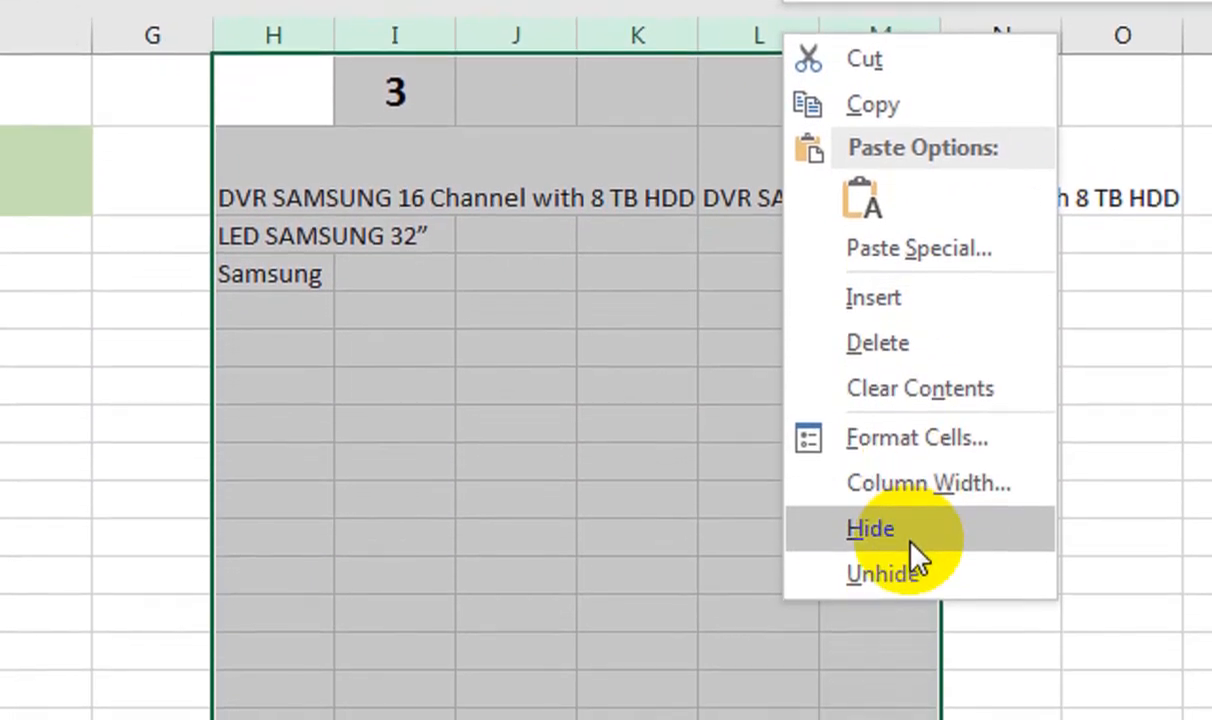
{"action": "left_click", "coordinate": [952, 676]}
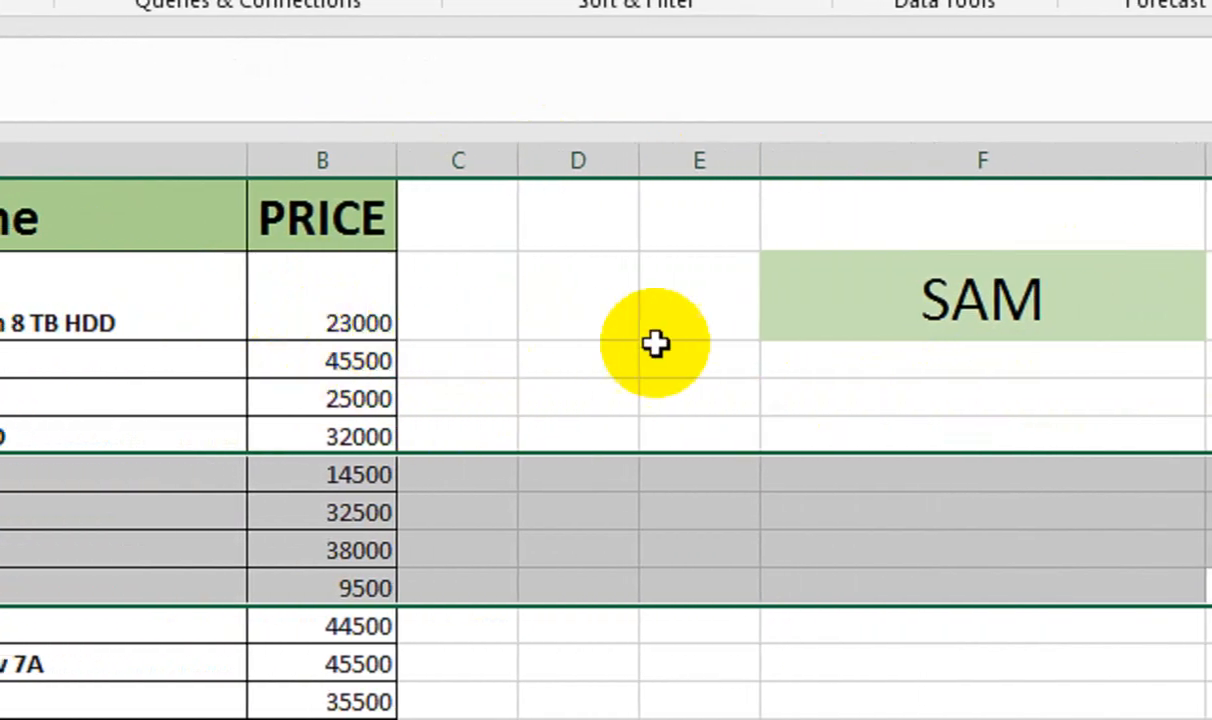
Set F2 to No Fill with All Borders and widen column F
{"action": "left_click", "coordinate": [903, 294]}
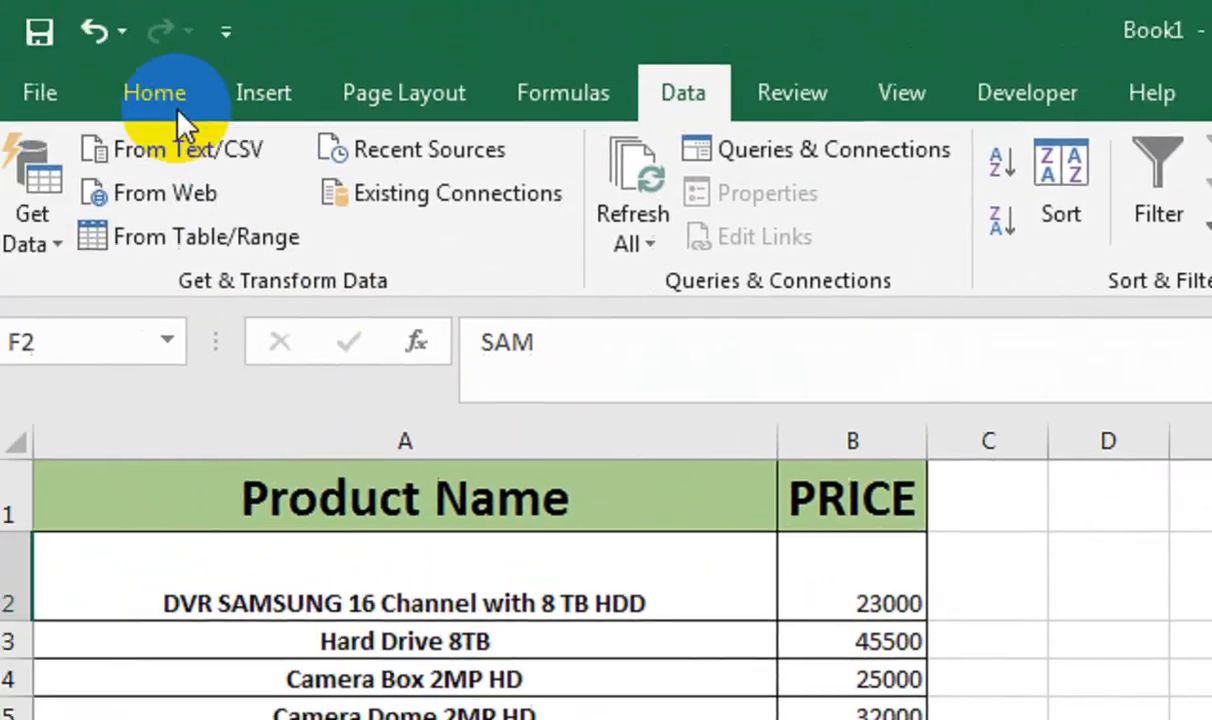
{"action": "left_click", "coordinate": [160, 92]}
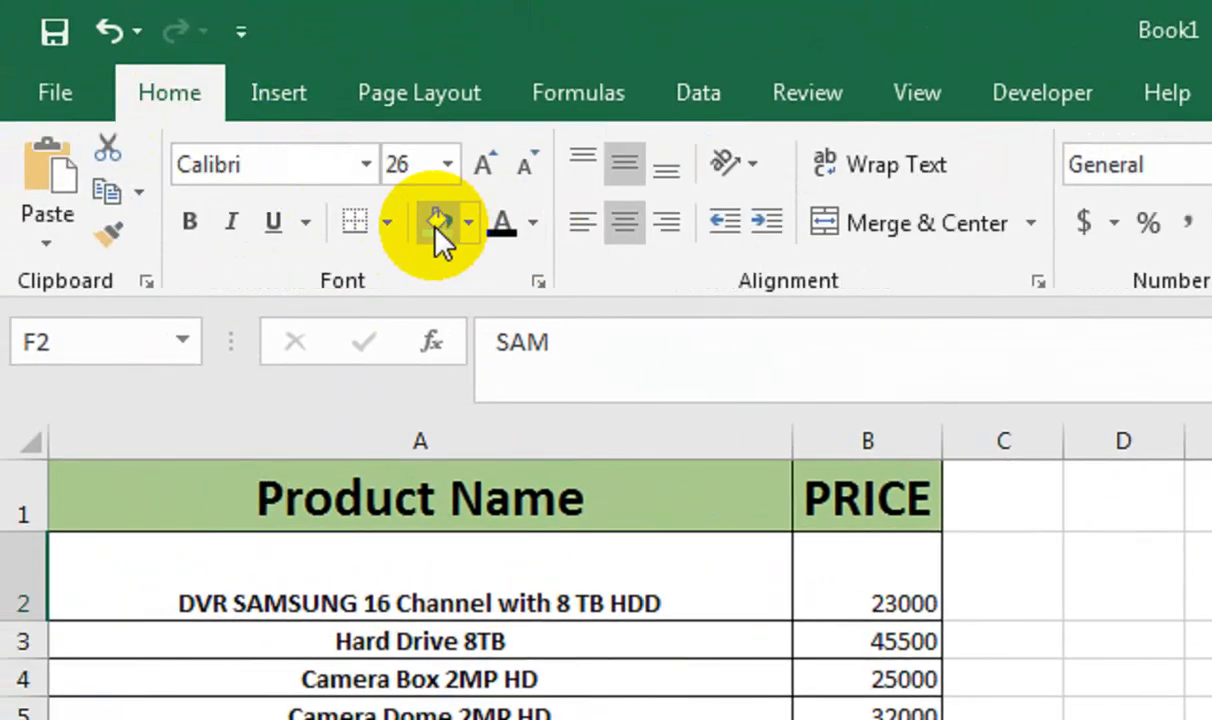
{"action": "left_click", "coordinate": [386, 222]}
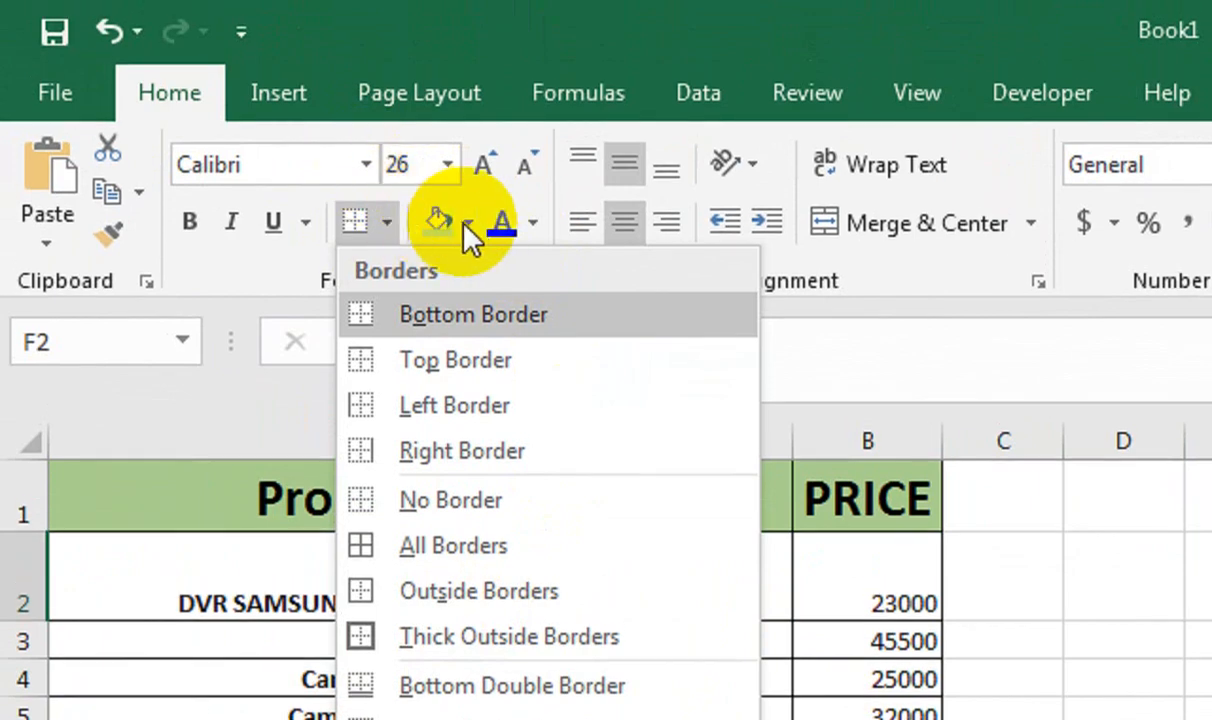
{"action": "left_click", "coordinate": [467, 177]}
{"action": "left_click", "coordinate": [473, 177]}
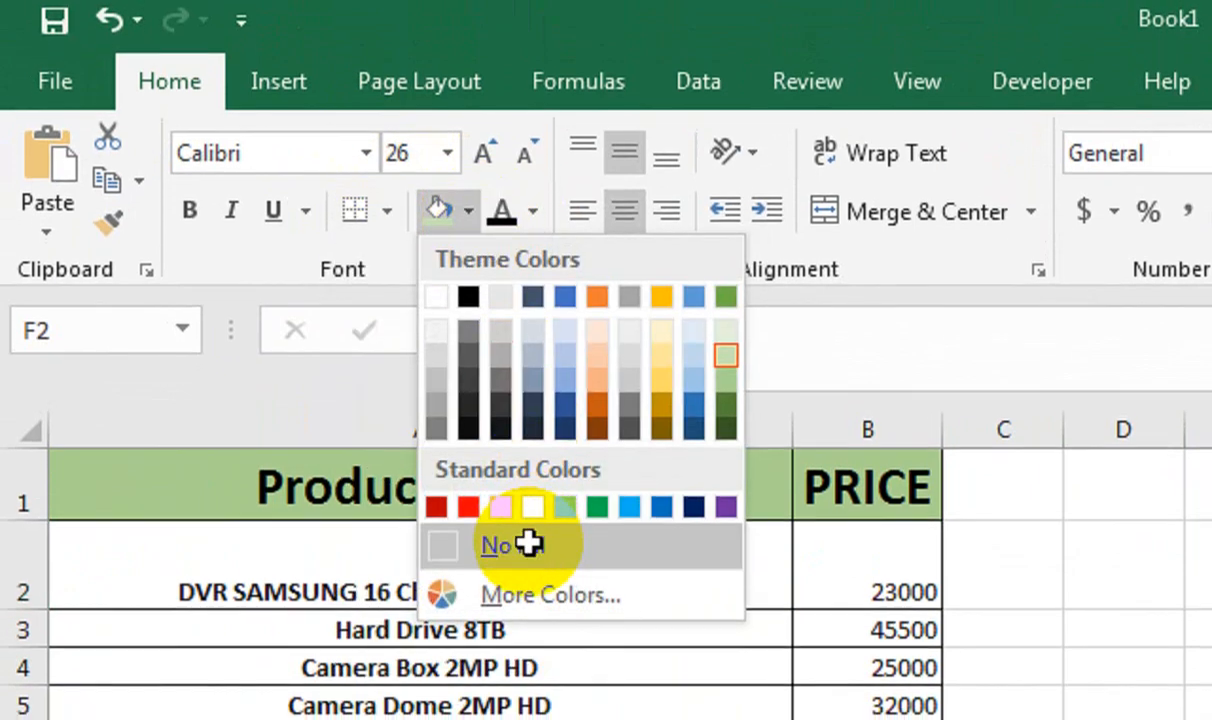
{"action": "left_click", "coordinate": [492, 555]}
{"action": "left_click", "coordinate": [394, 214]}
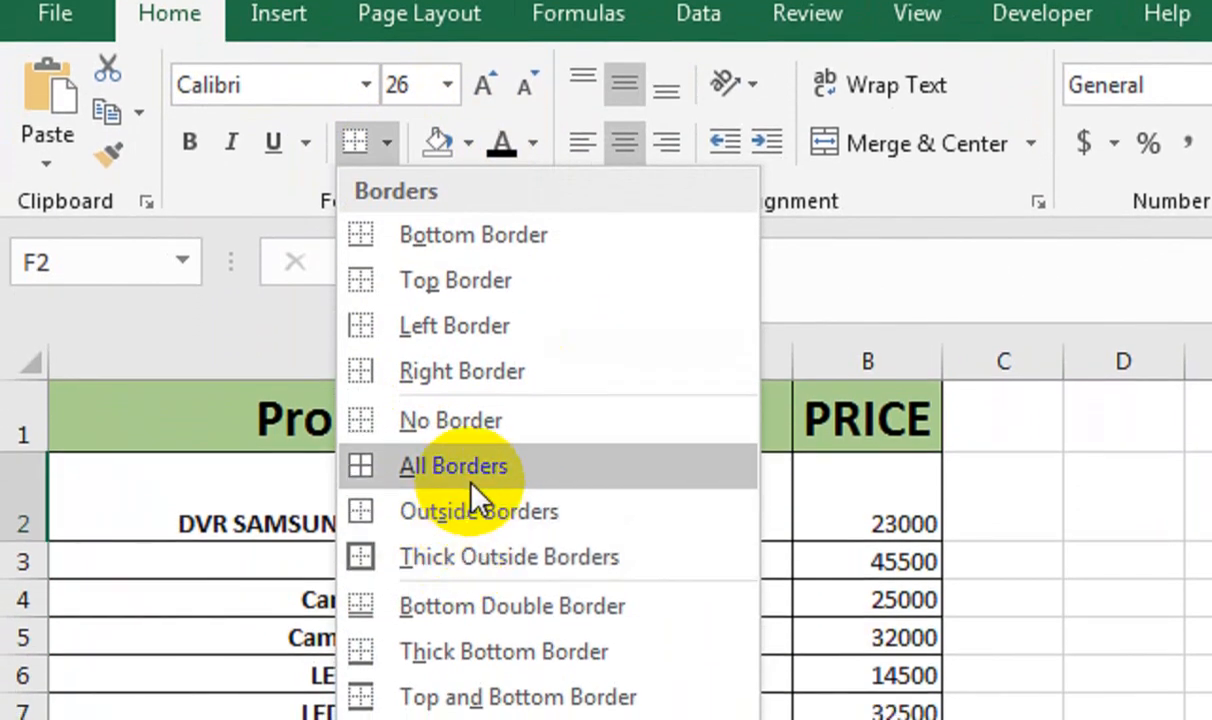
{"action": "left_click", "coordinate": [476, 558]}
{"action": "left_click_drag", "start_coordinate": [952, 330], "coordinate": [917, 392]}
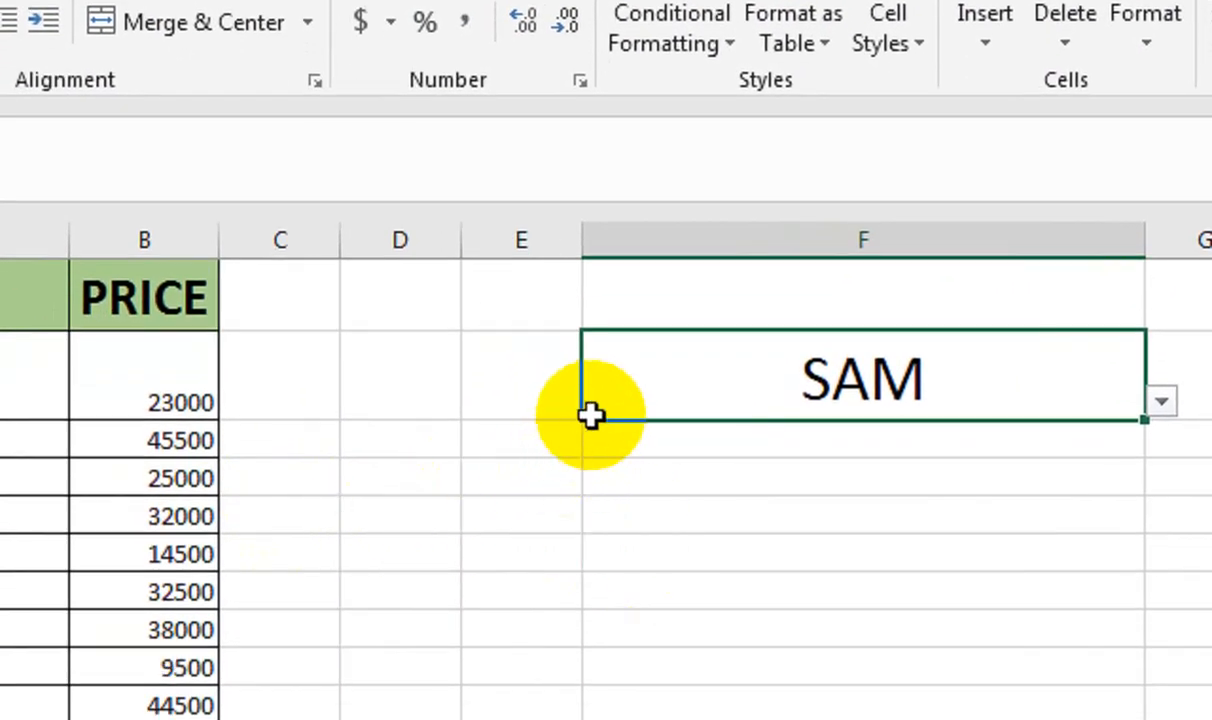
Check row 2's 35.25 height and re-enter SAM in F2
{"action": "left_click", "coordinate": [8, 377]}
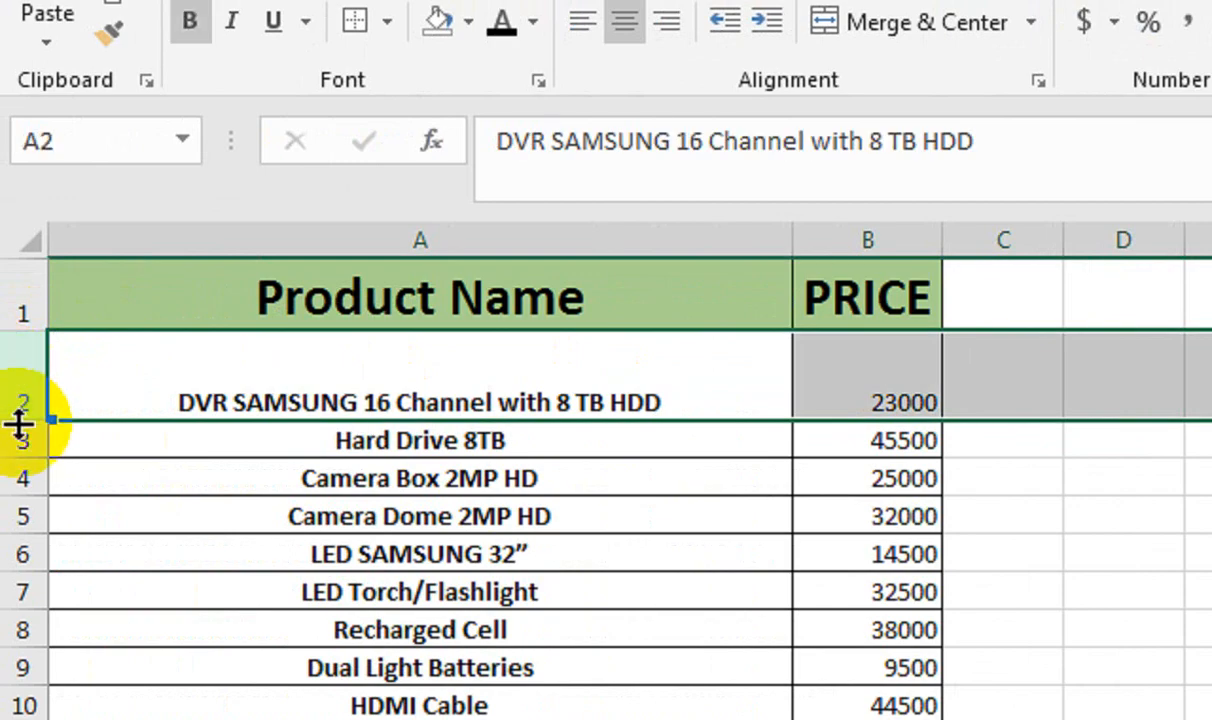
{"action": "left_click_drag", "start_coordinate": [20, 423], "coordinate": [19, 422]}
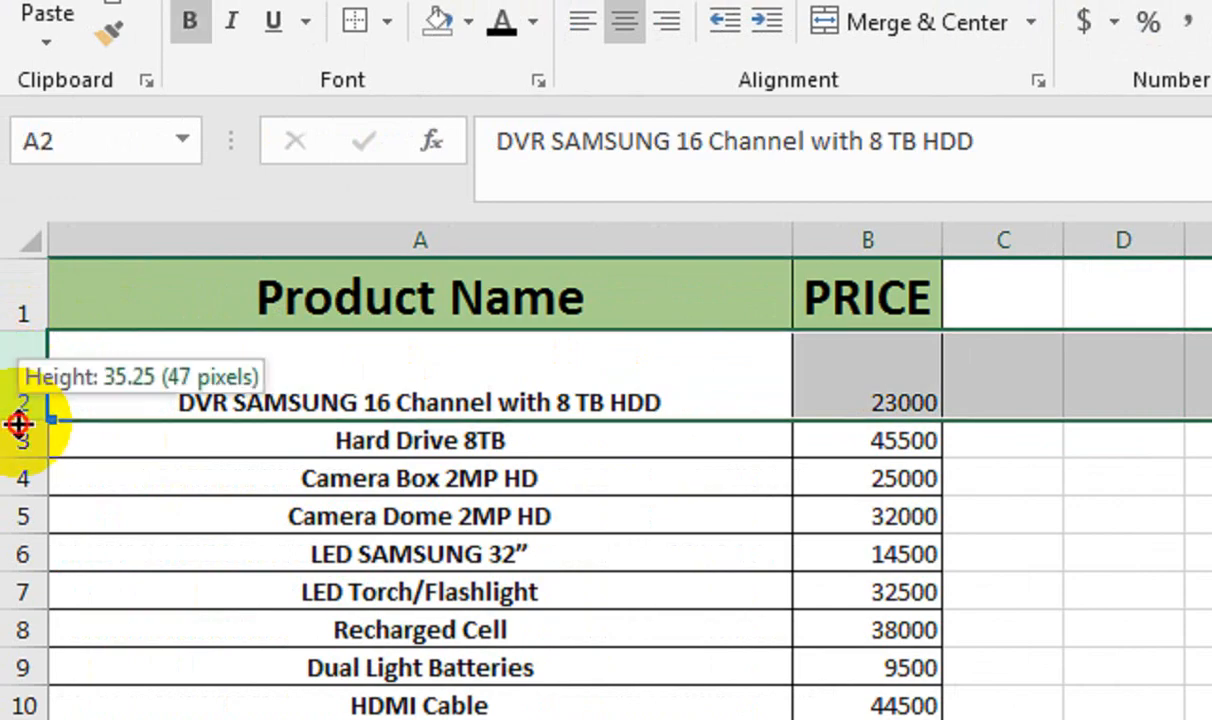
{"action": "left_click_drag", "start_coordinate": [19, 421], "coordinate": [19, 420]}
{"action": "left_click", "coordinate": [1211, 431]}
{"action": "type", "text": "SAM"}
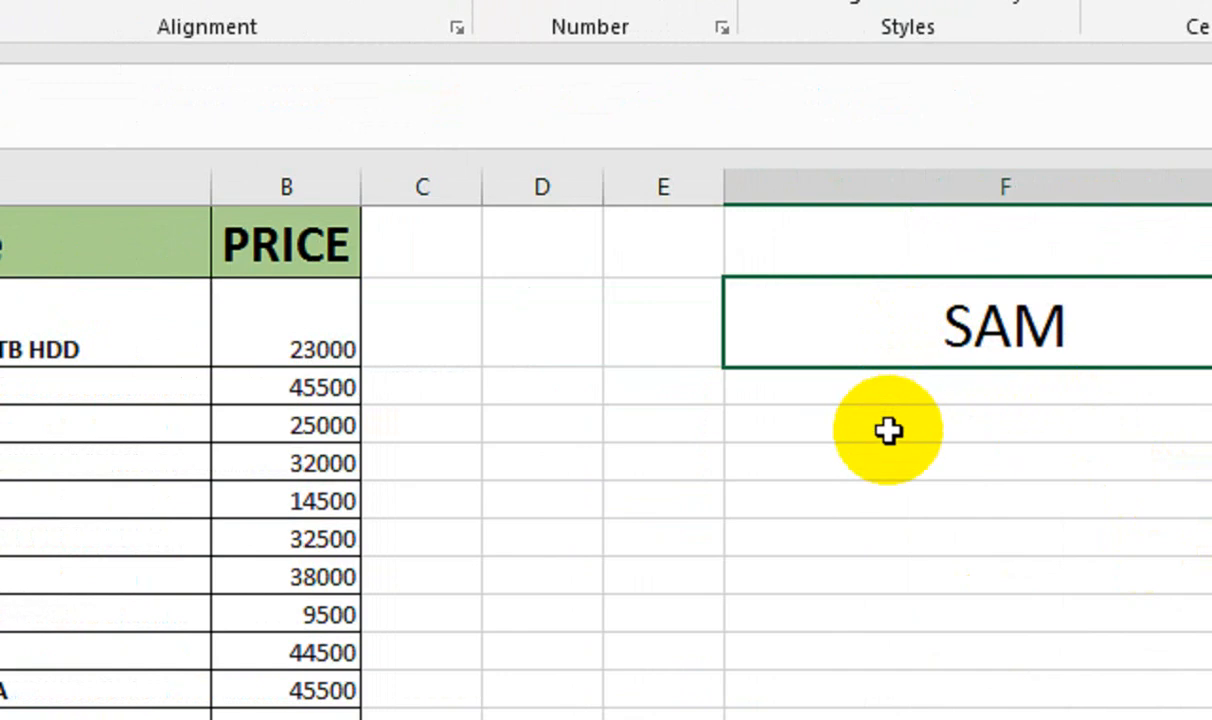
{"action": "key", "text": "Return"}
Set the row height of F4, F6, F8 and F10 to 35.25
{"action": "key", "text": "F4"}
{"action": "left_click", "coordinate": [826, 497]}
{"action": "key", "text": "F4"}
{"action": "left_click", "coordinate": [816, 578]}
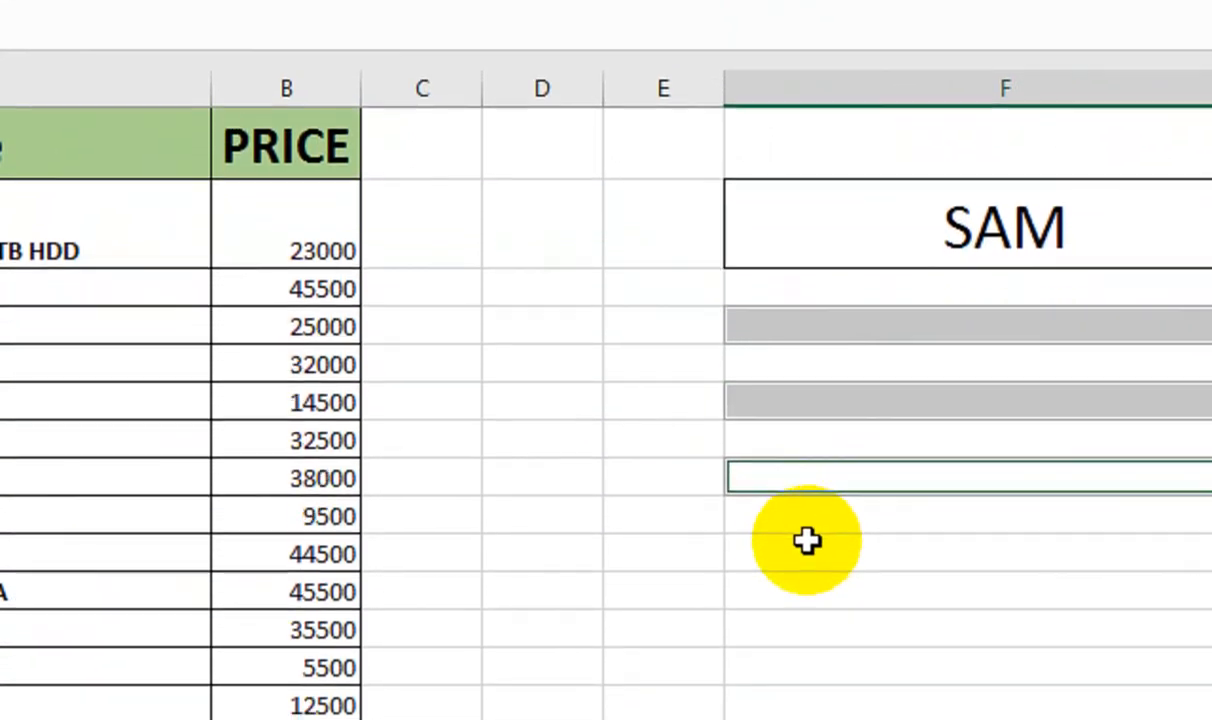
{"action": "key", "text": "F4"}
{"action": "left_click", "coordinate": [807, 540]}
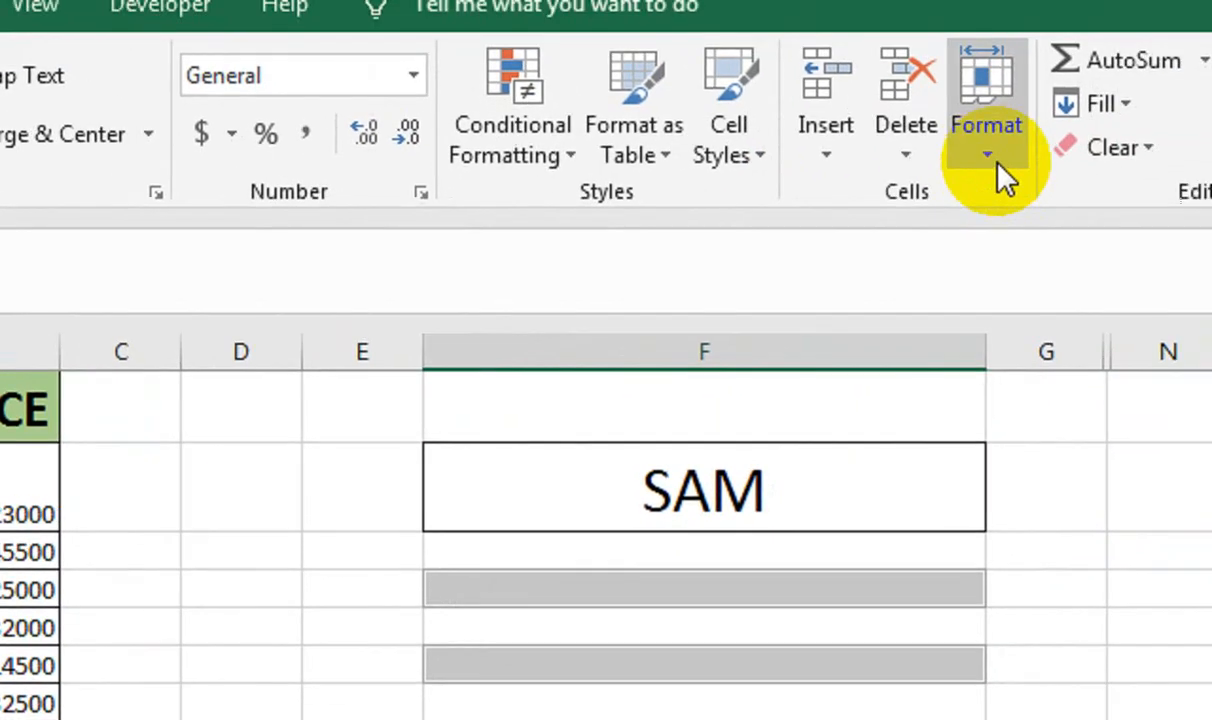
{"action": "left_click", "coordinate": [1005, 178]}
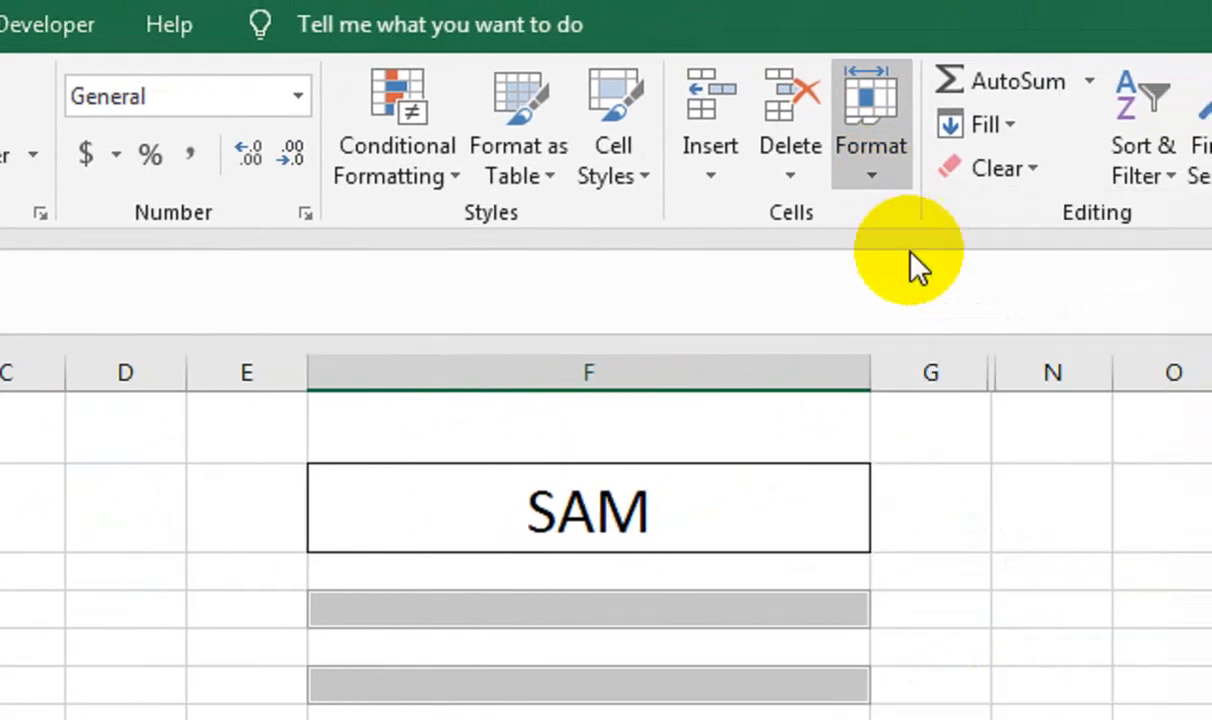
{"action": "left_click", "coordinate": [1016, 236]}
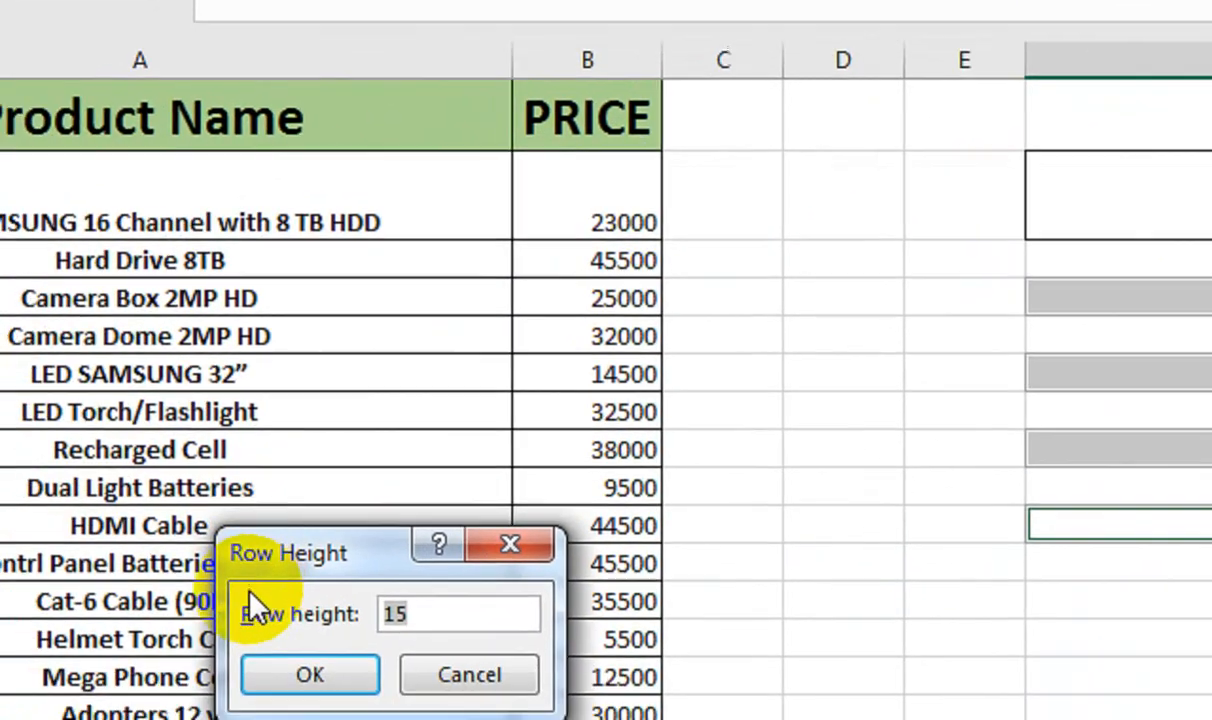
{"action": "type", "text": "35.25"}
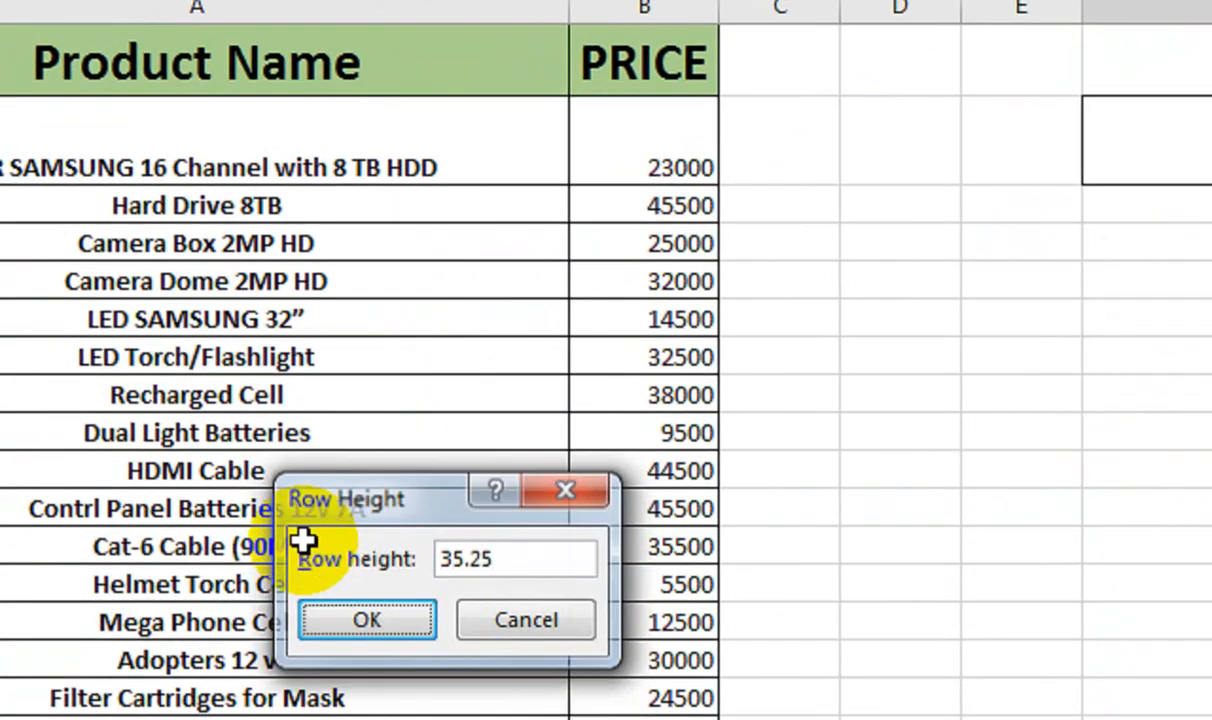
{"action": "key", "text": "Return"}
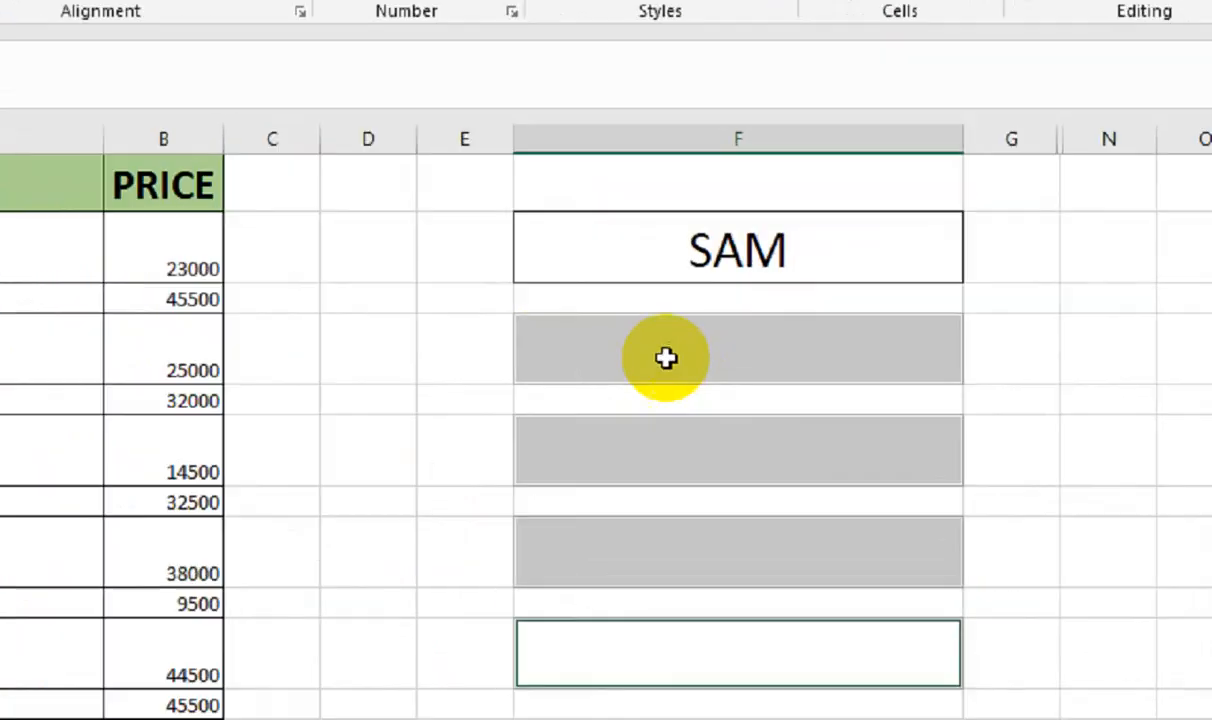
Enter the VLOOKUP(F2,A:B,2,FALSE) price formula inside IFERROR in F4
{"action": "left_click", "coordinate": [871, 270]}
{"action": "type", "text": "=IFERROR(VK"}
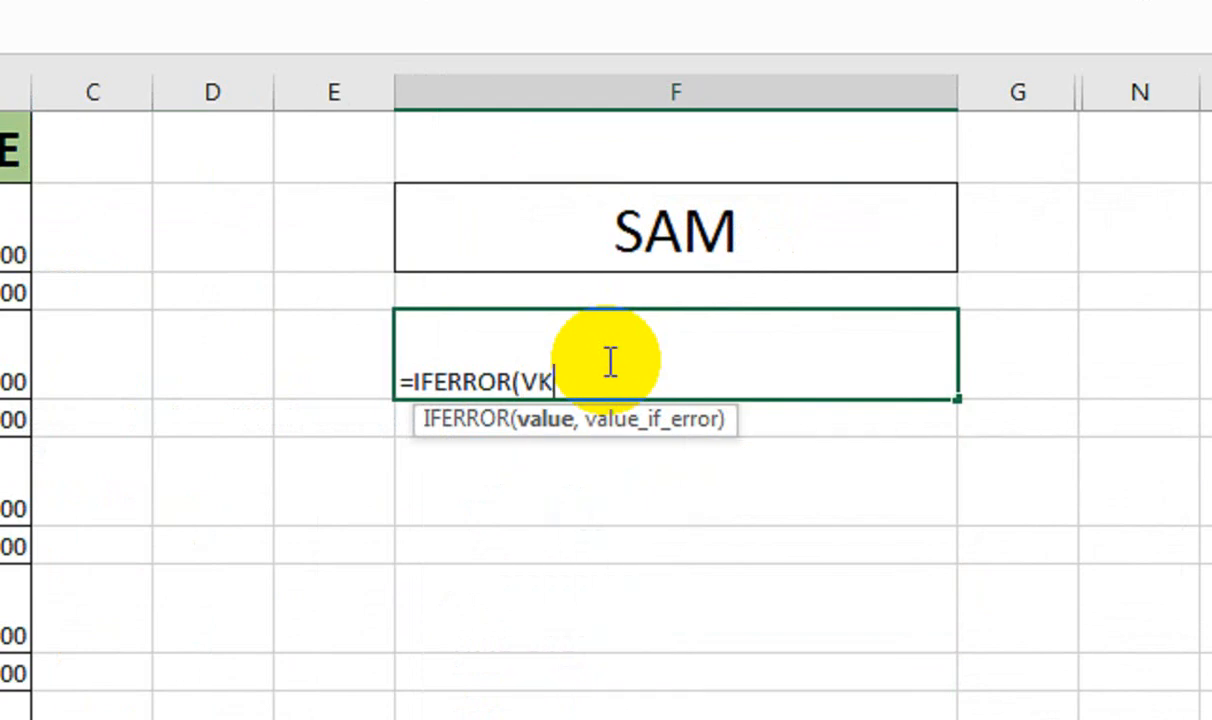
{"action": "key", "text": "BackSpace"}
{"action": "type", "text": "LO"}
{"action": "key", "text": "Tab"}
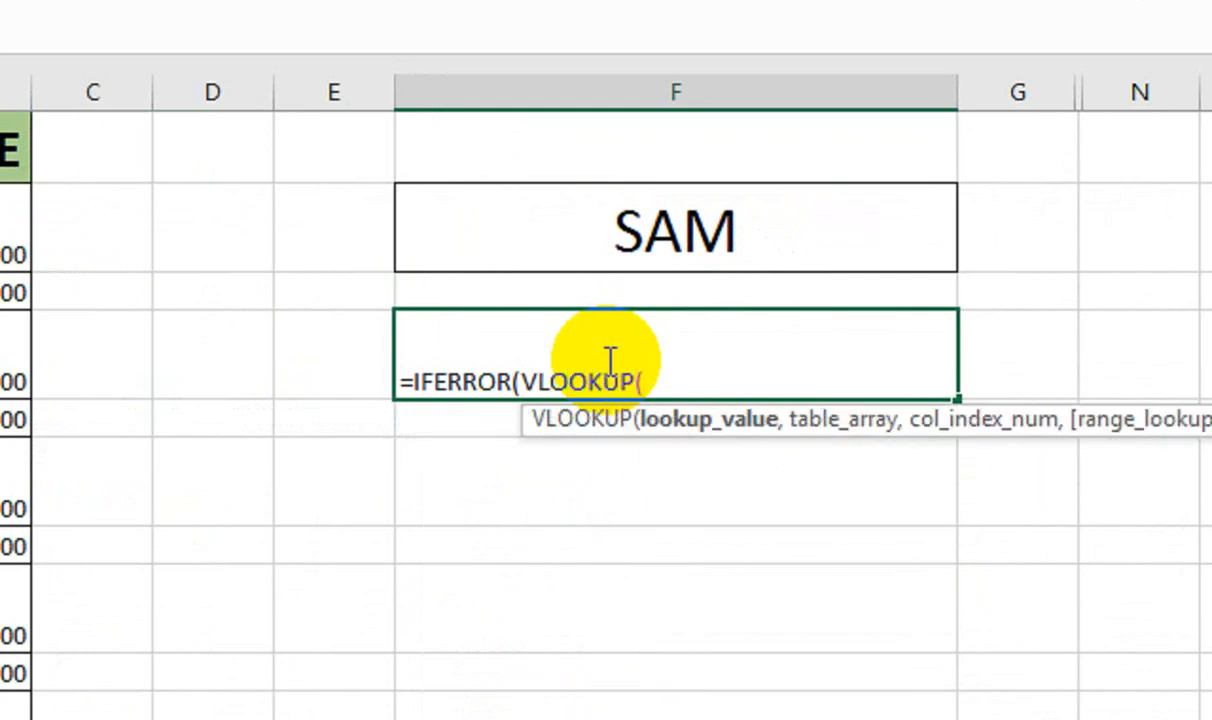
{"action": "left_click", "coordinate": [668, 250]}
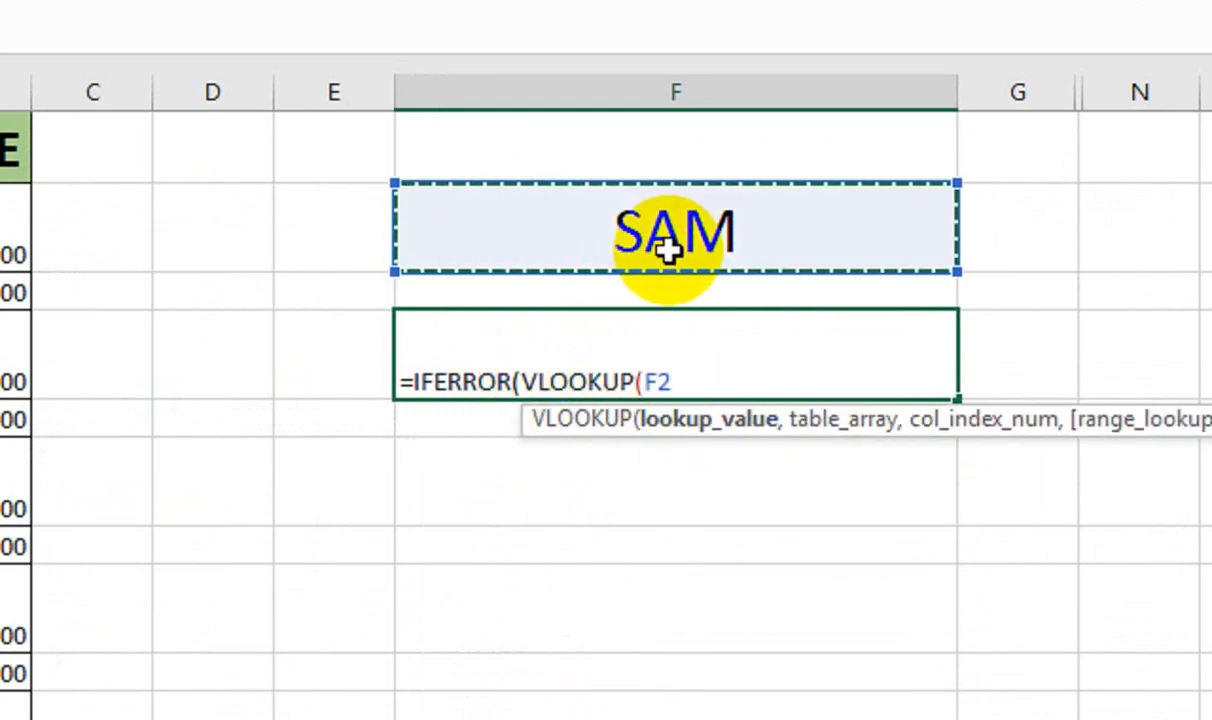
{"action": "type", "text": ","}
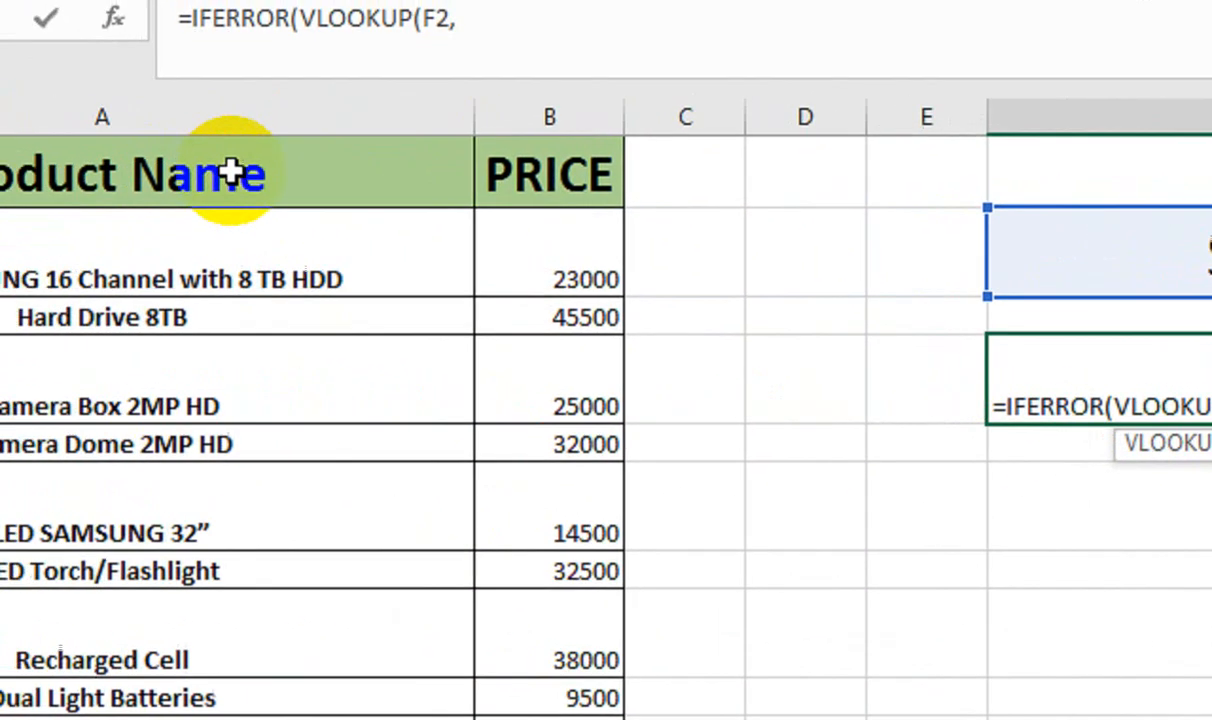
{"action": "left_click", "coordinate": [500, 182]}
{"action": "left_click_drag", "start_coordinate": [537, 181], "coordinate": [548, 182]}
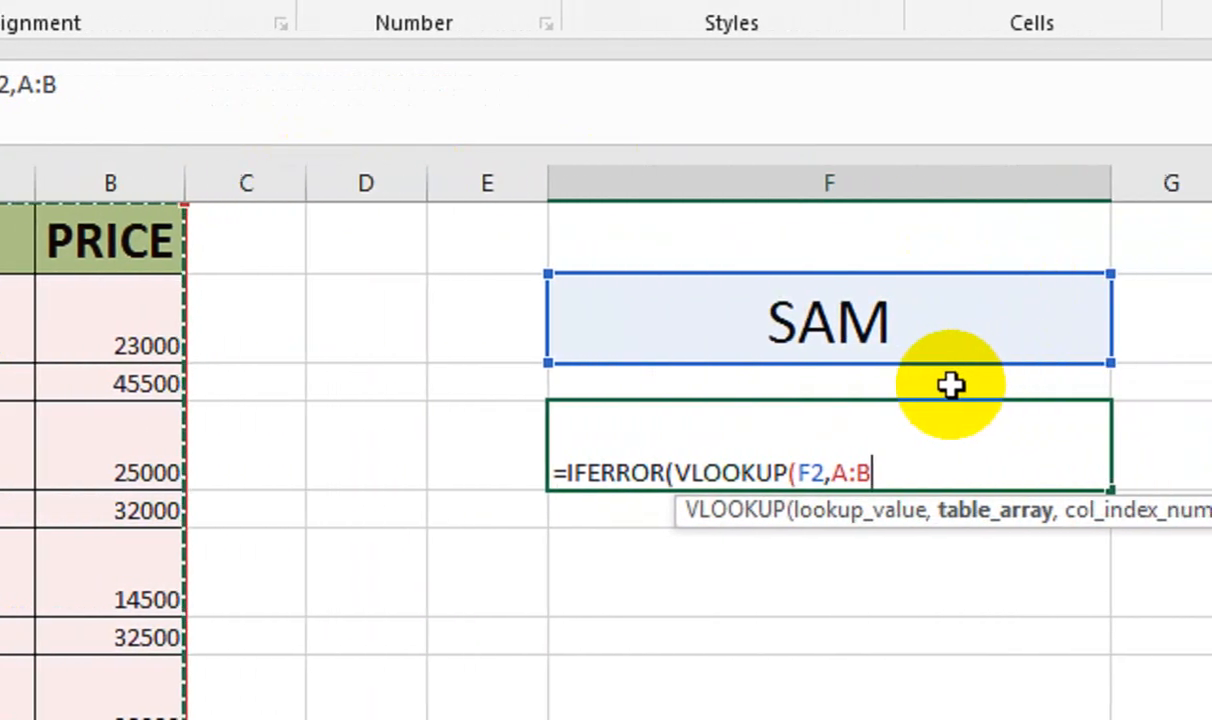
{"action": "type", "text": ",2,"}
{"action": "key", "text": "Down"}
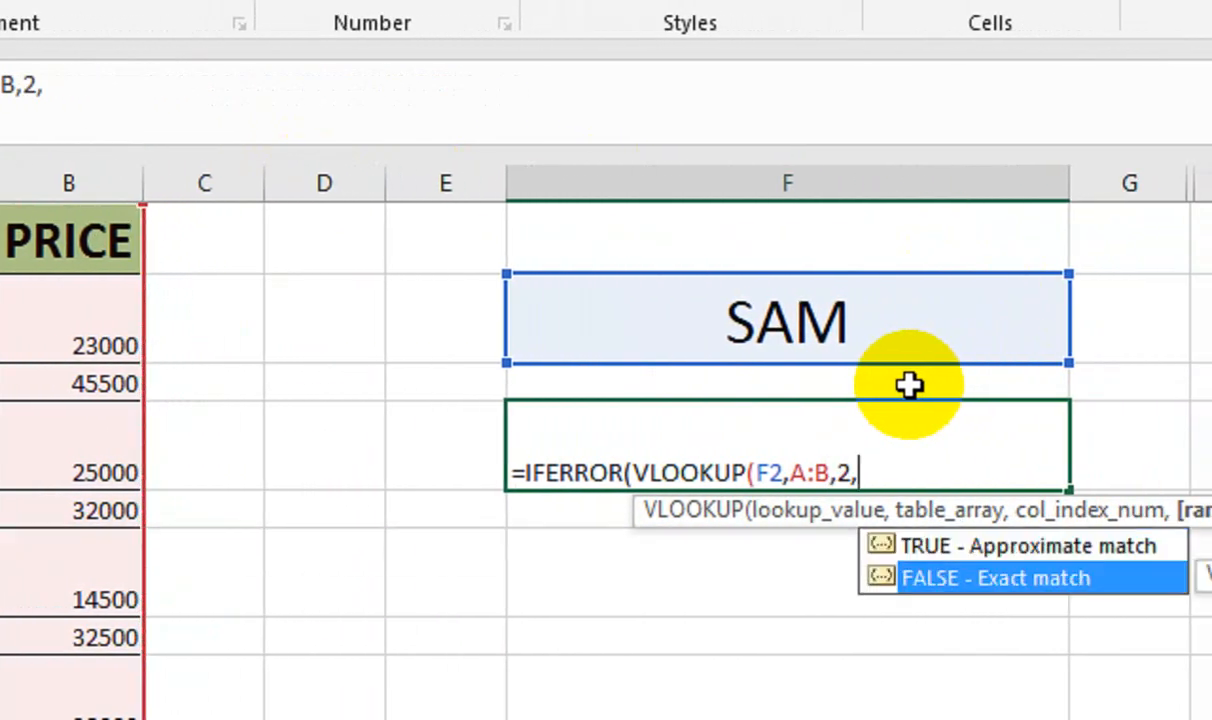
{"action": "key", "text": "Tab"}
{"action": "type", "text": ")"}
{"action": "key", "text": "Return"}
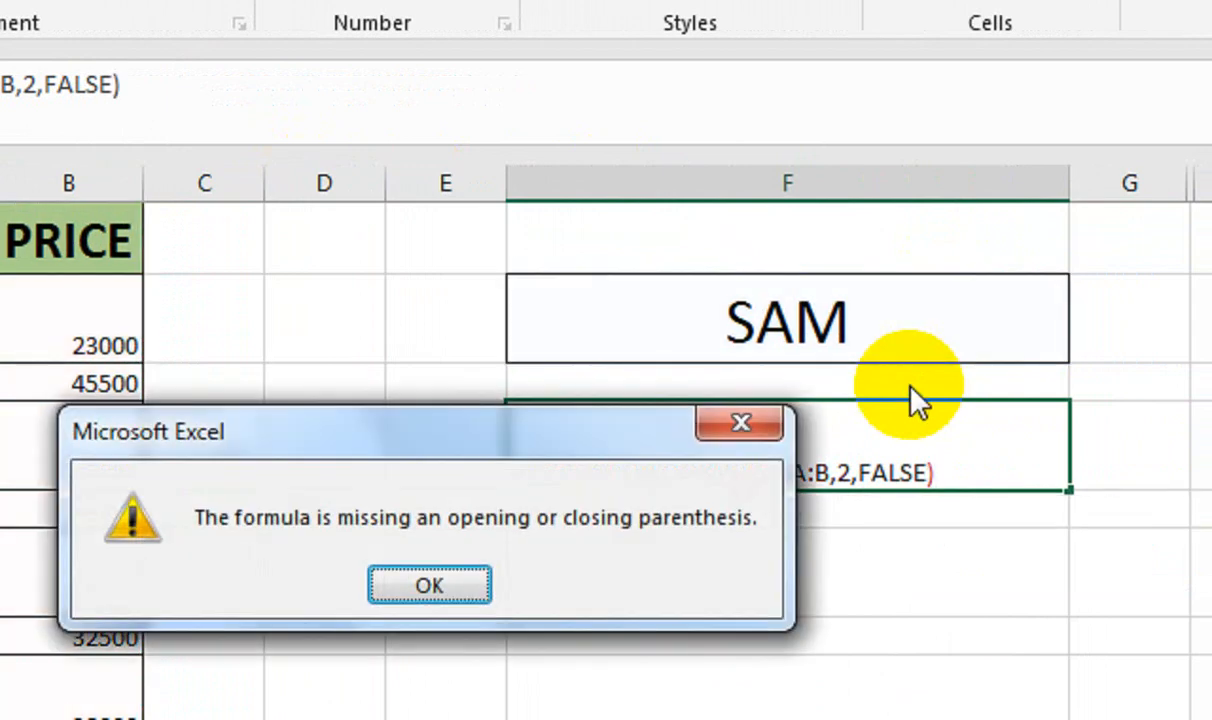
{"action": "left_click", "coordinate": [465, 578]}
Complete F4 as =IFERROR(VLOOKUP(F2,A:B,2,FALSE),"") so it shows blank for SAM
{"action": "left_click", "coordinate": [956, 422]}
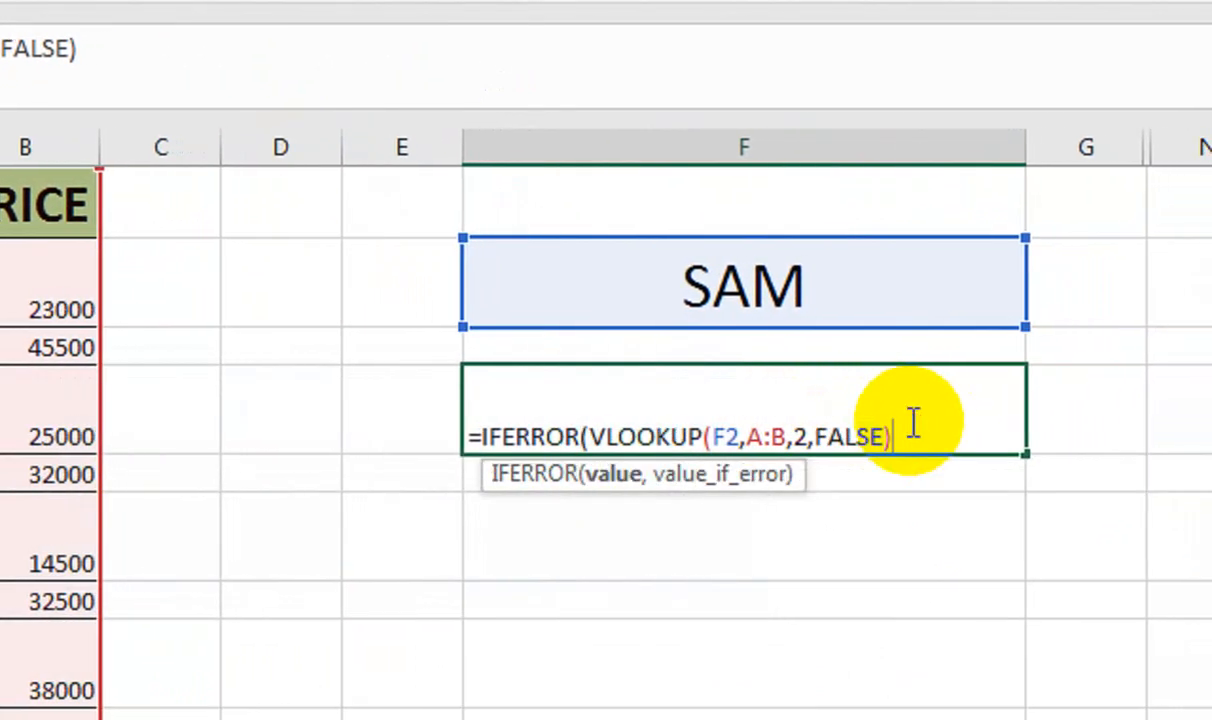
{"action": "type", "text": ",\"\")"}
{"action": "key", "text": "Return"}
{"action": "left_click", "coordinate": [800, 397]}
{"action": "left_click", "coordinate": [571, 270]}
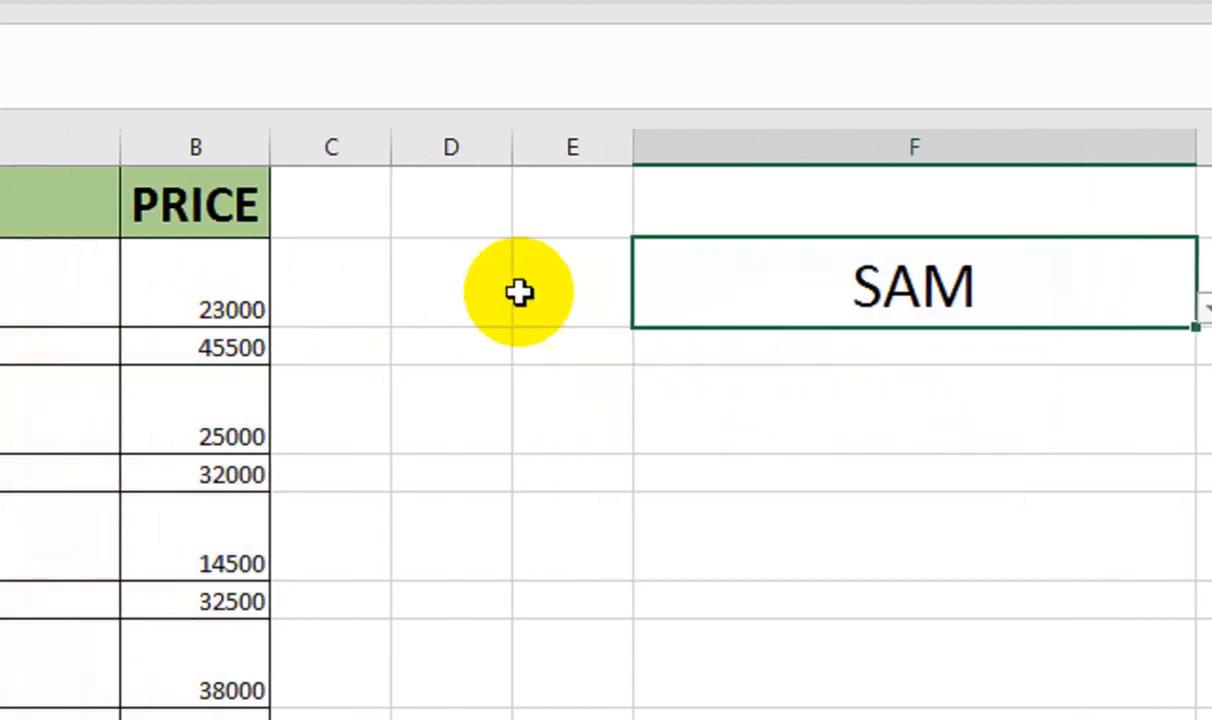
Pick LED SAMSUNG 32” from F2's dropdown and middle-align the 14500 price in F4
{"action": "left_click", "coordinate": [1045, 313]}
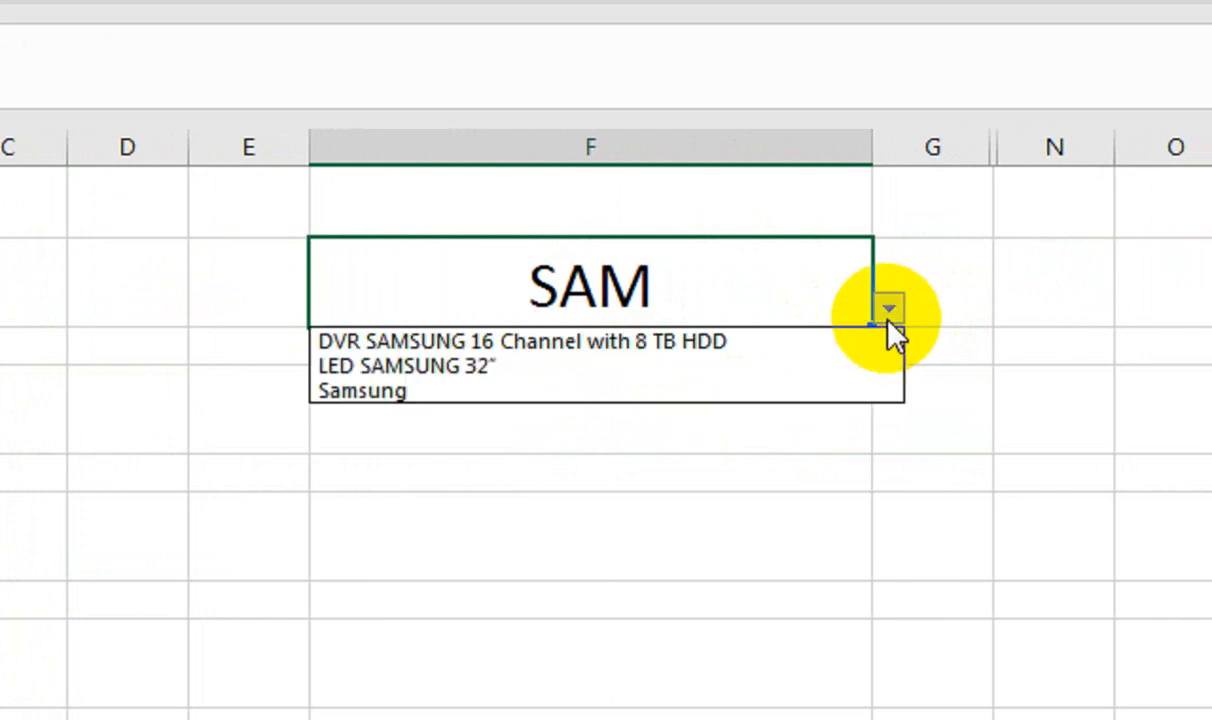
{"action": "left_click", "coordinate": [1003, 359]}
{"action": "left_click", "coordinate": [825, 373]}
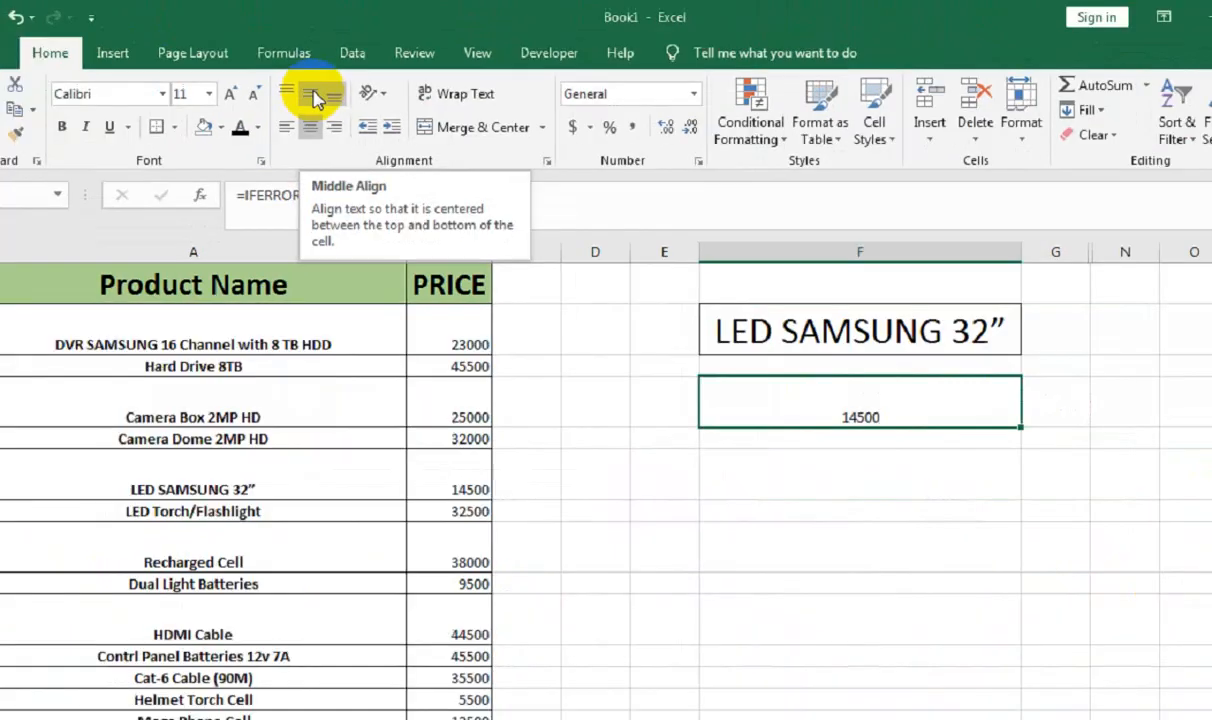
{"action": "left_click", "coordinate": [316, 97]}
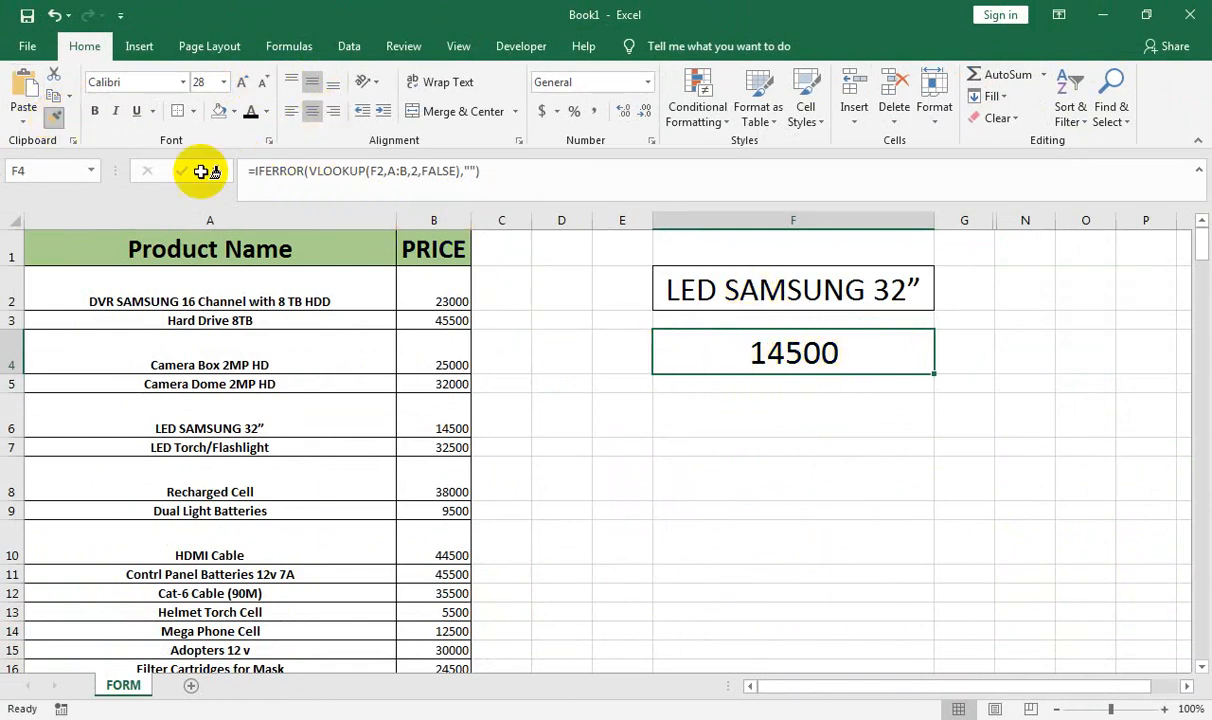
Format-paint F4's large centred price-box style onto F6, F8 and F10
{"action": "left_click", "coordinate": [798, 420]}
{"action": "left_click", "coordinate": [818, 473]}
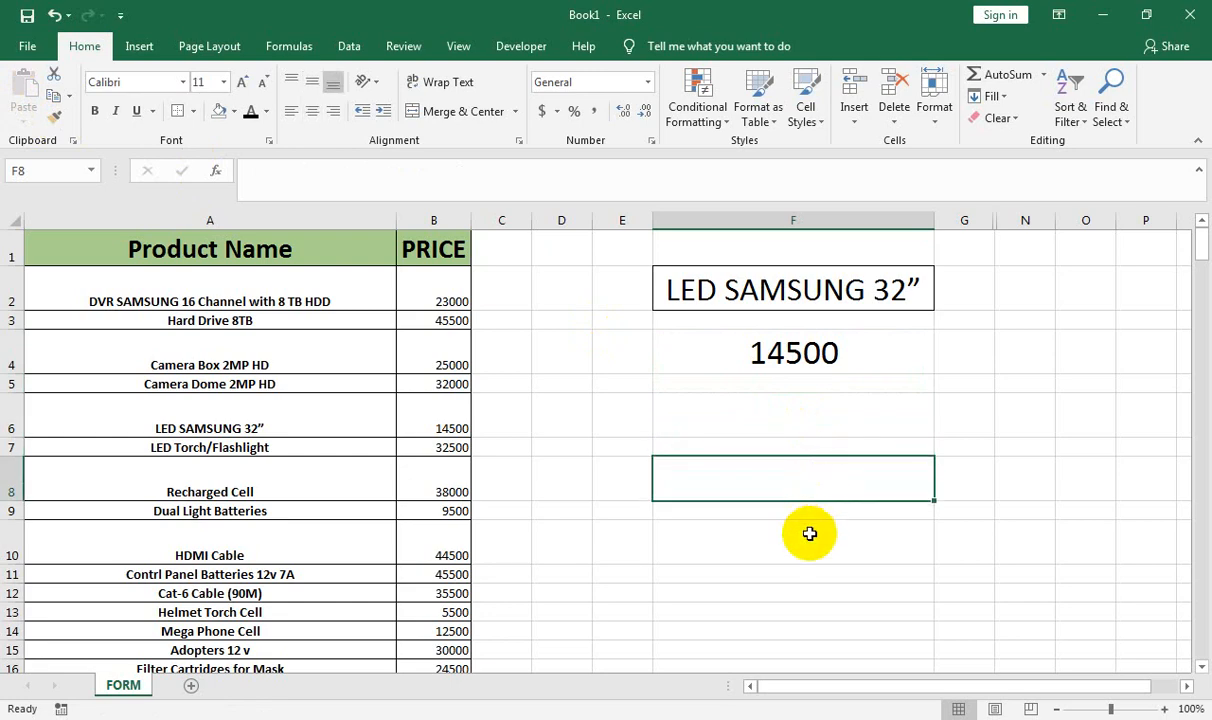
{"action": "left_click", "coordinate": [757, 358]}
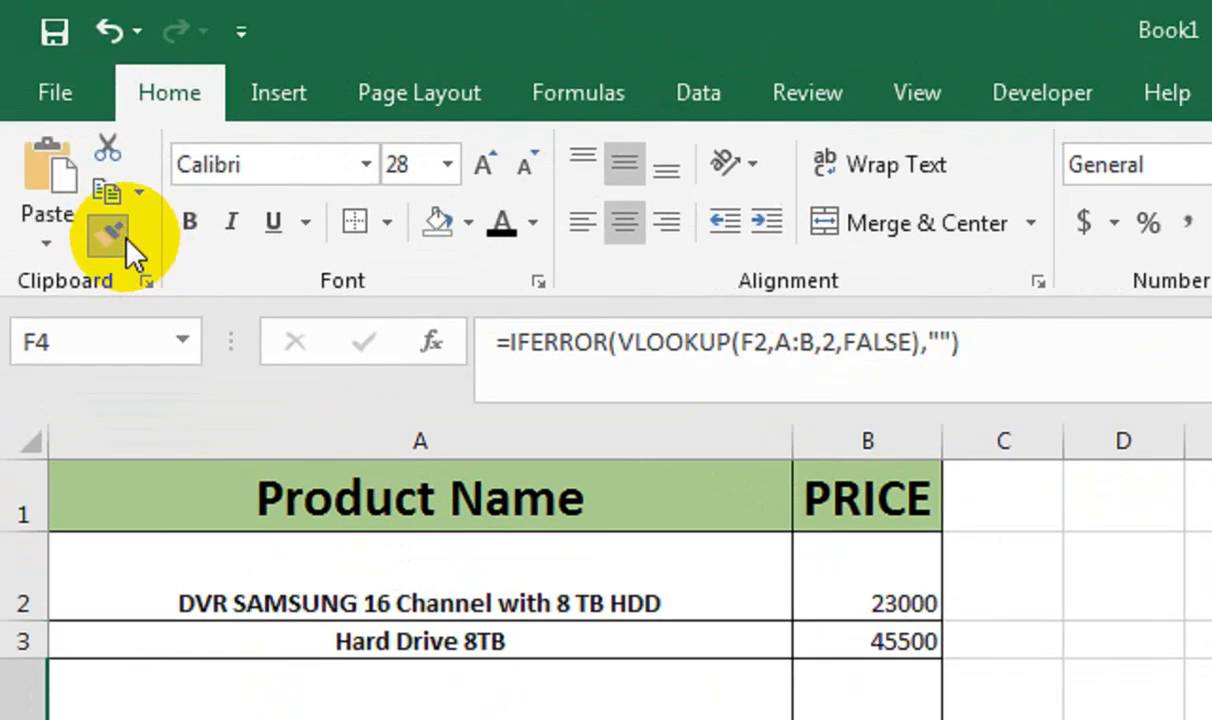
{"action": "left_click", "coordinate": [110, 232]}
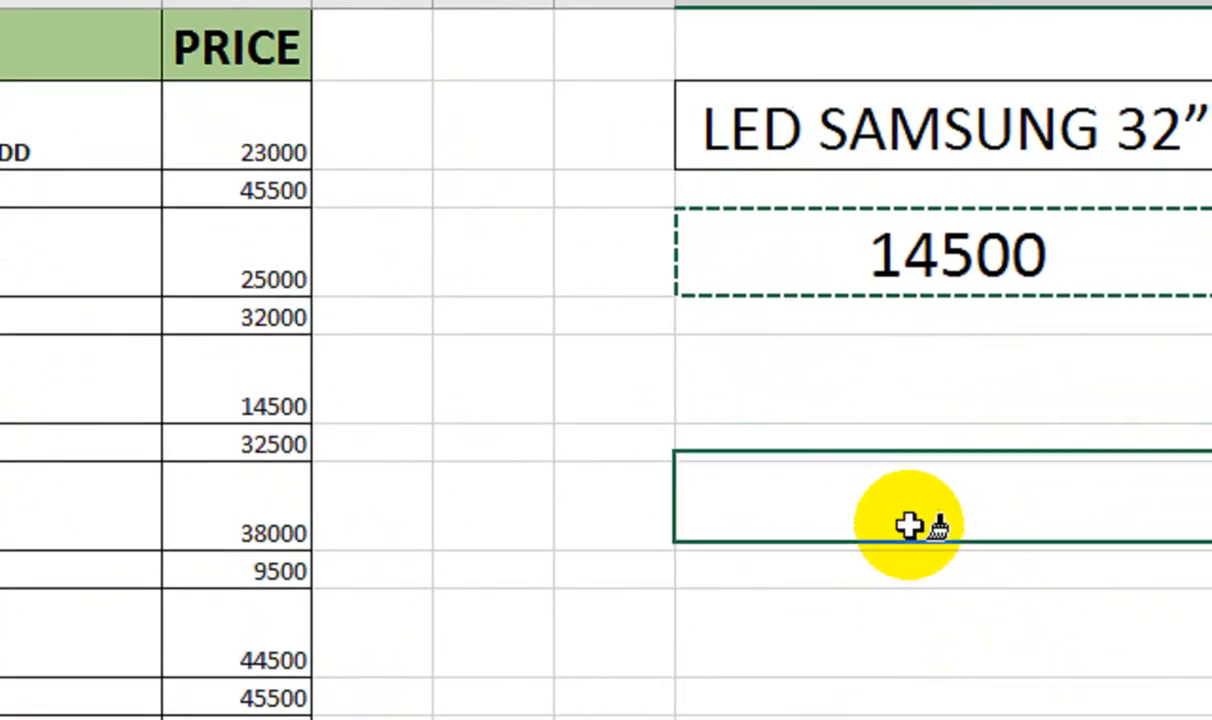
{"action": "left_click", "coordinate": [950, 645]}
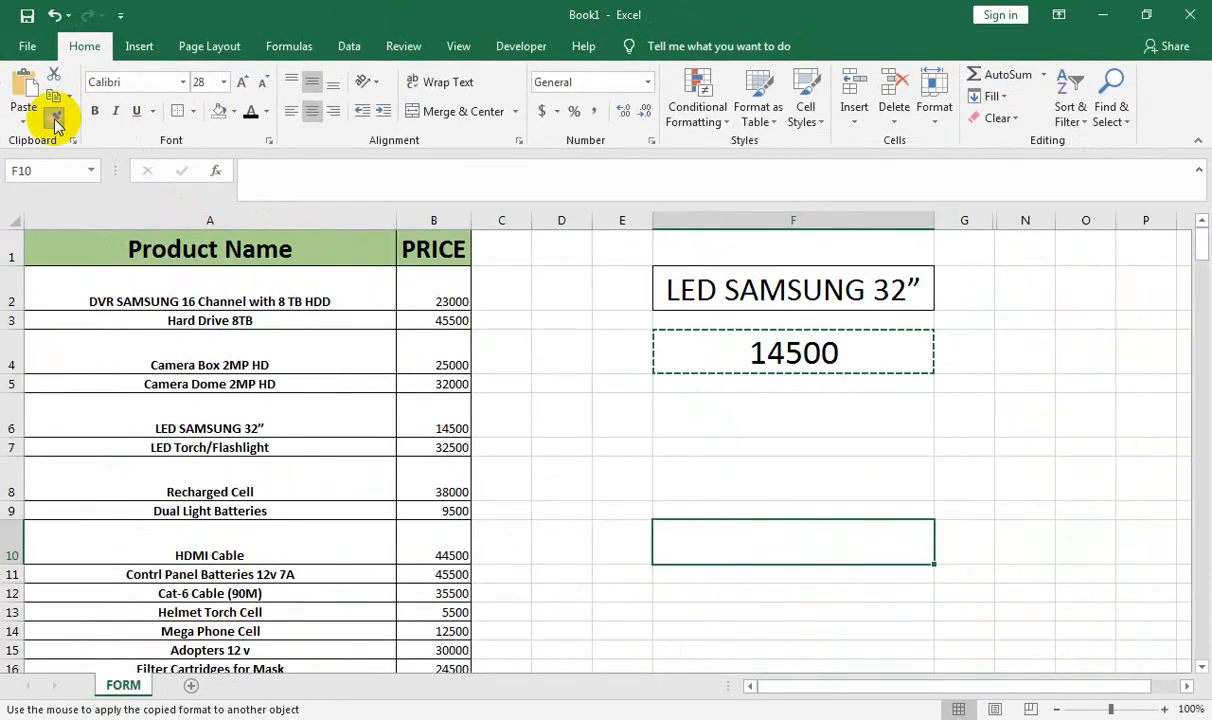
{"action": "left_click", "coordinate": [55, 120]}
Hide the product and price columns A and B
{"action": "left_click_drag", "start_coordinate": [433, 220], "coordinate": [311, 220]}
{"action": "right_click", "coordinate": [311, 220]}
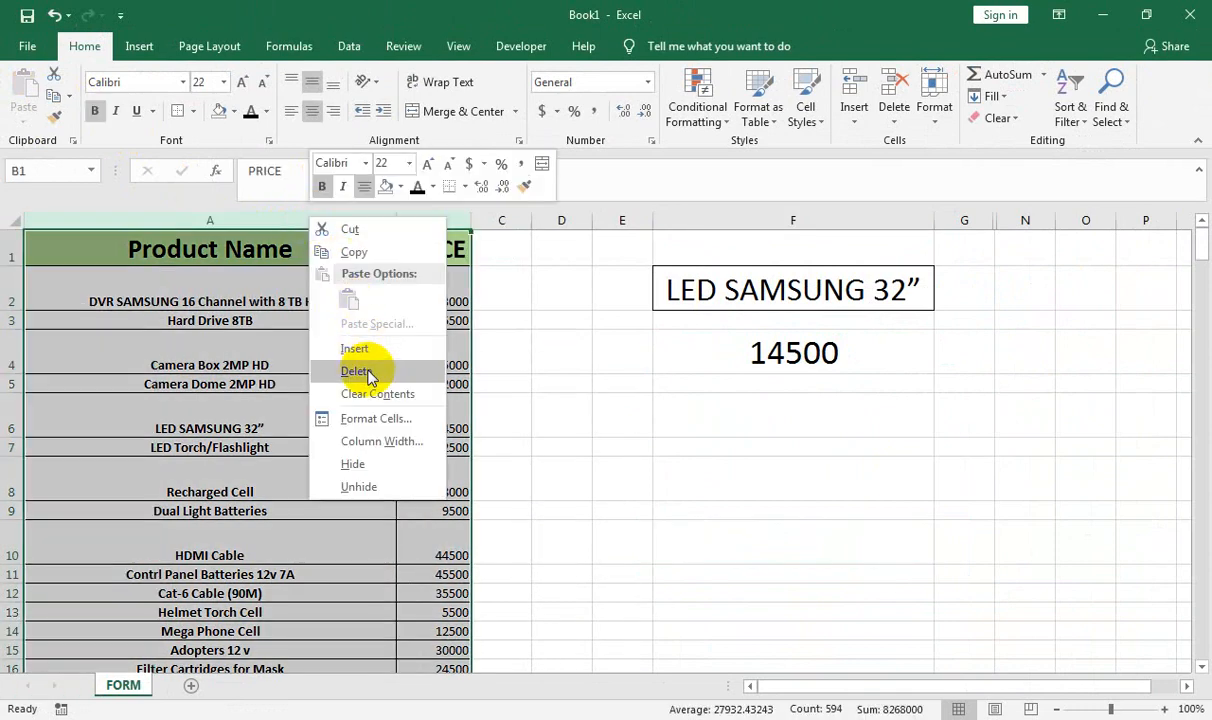
{"action": "left_click", "coordinate": [358, 463]}
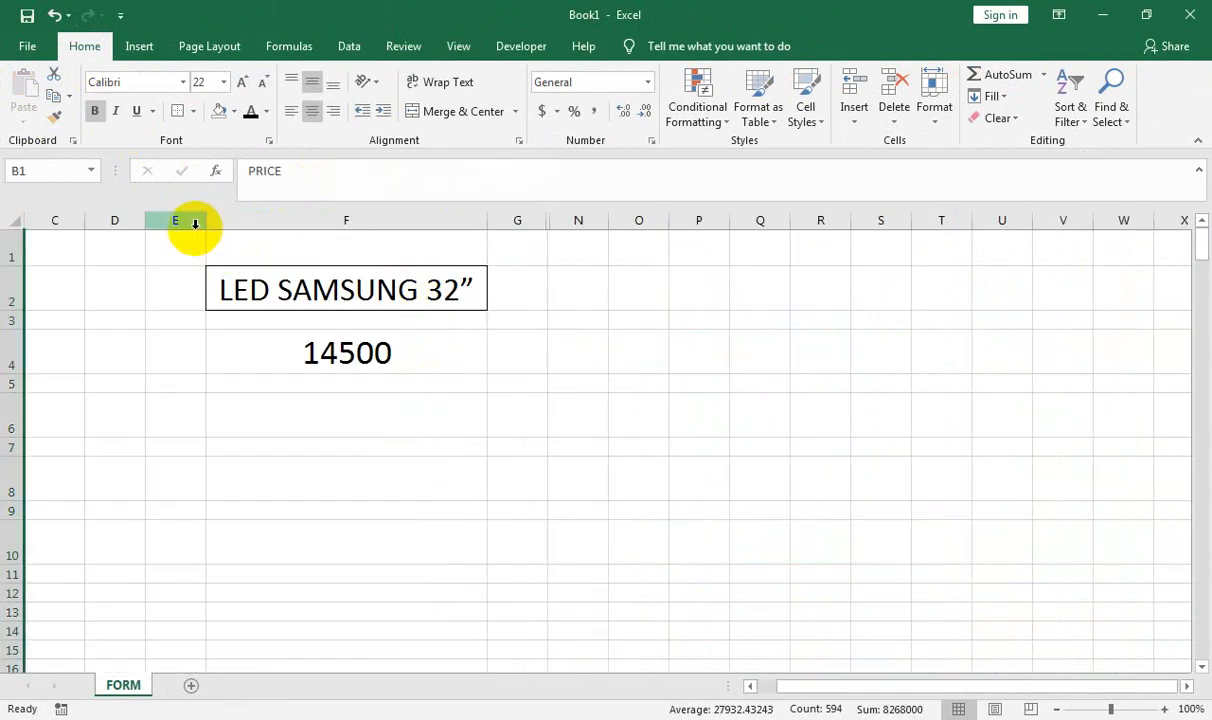
Insert blank columns at E, delete column F, and widen column G to about 200 pixels
{"action": "left_click", "coordinate": [193, 220]}
{"action": "key", "text": "ctrl+plus"}
{"action": "key", "text": "ctrl+plus"}
{"action": "key", "text": "ctrl+plus"}
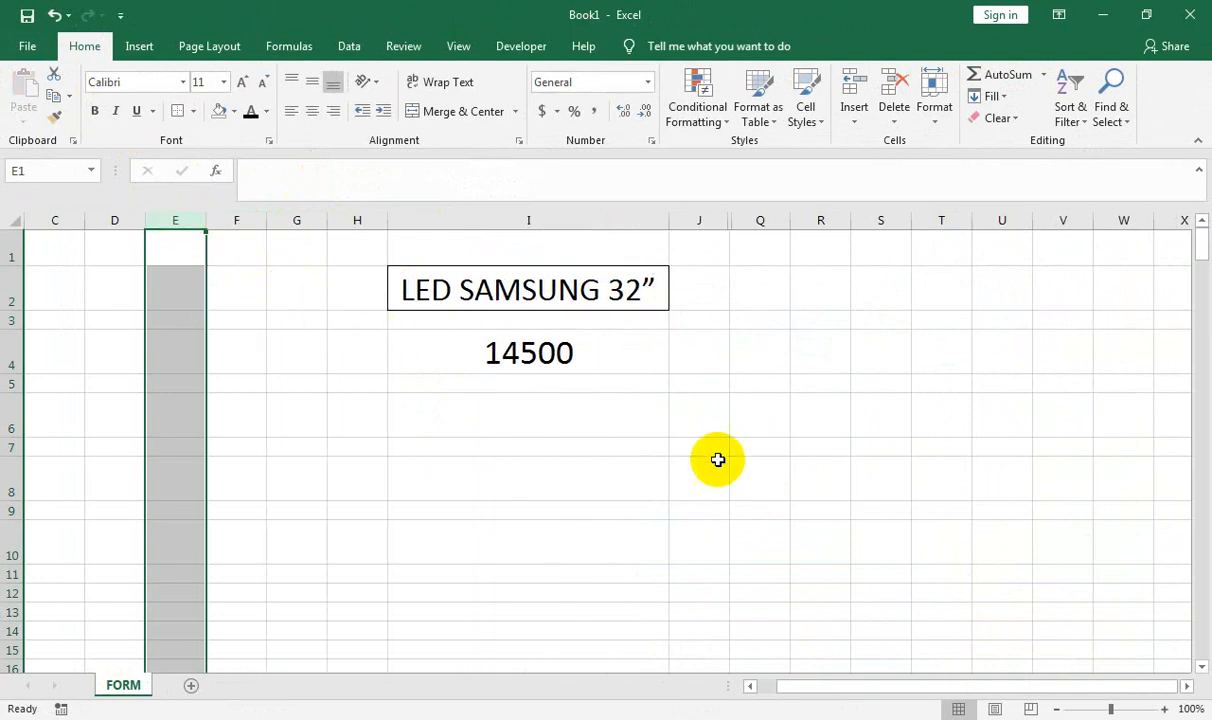
{"action": "left_click_drag", "start_coordinate": [320, 225], "coordinate": [272, 221]}
{"action": "right_click", "coordinate": [245, 221]}
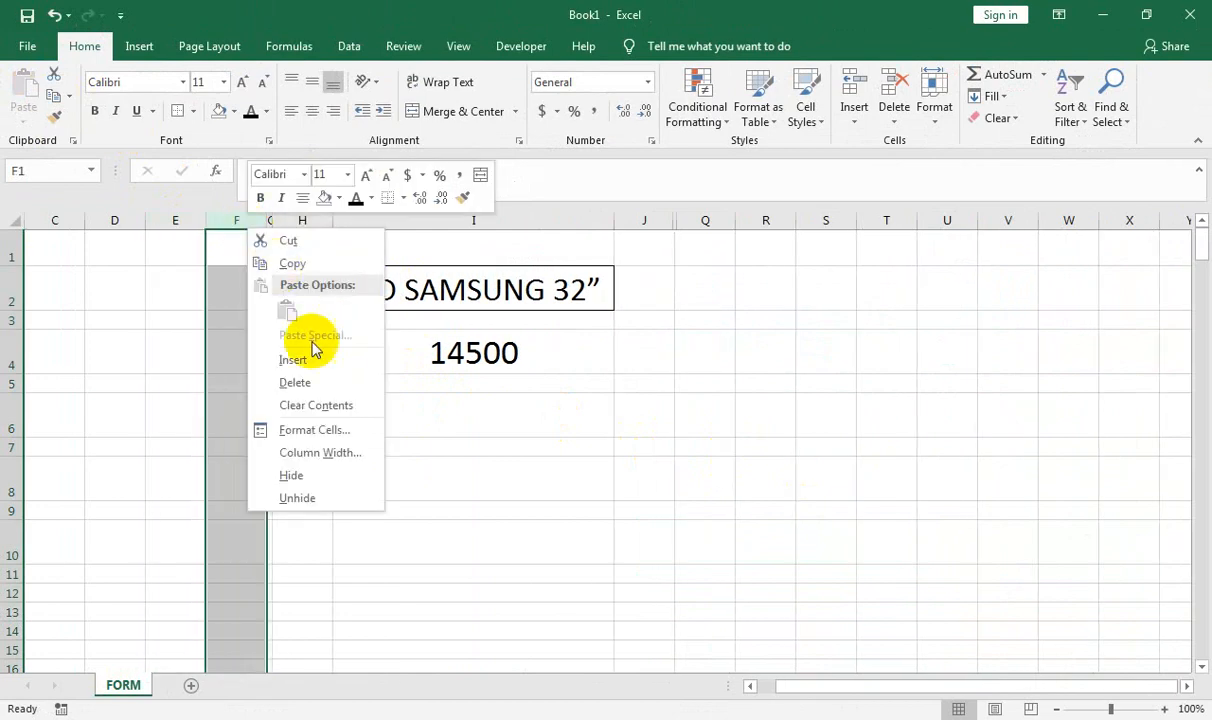
{"action": "left_click", "coordinate": [300, 381]}
{"action": "left_click_drag", "start_coordinate": [269, 219], "coordinate": [452, 222]}
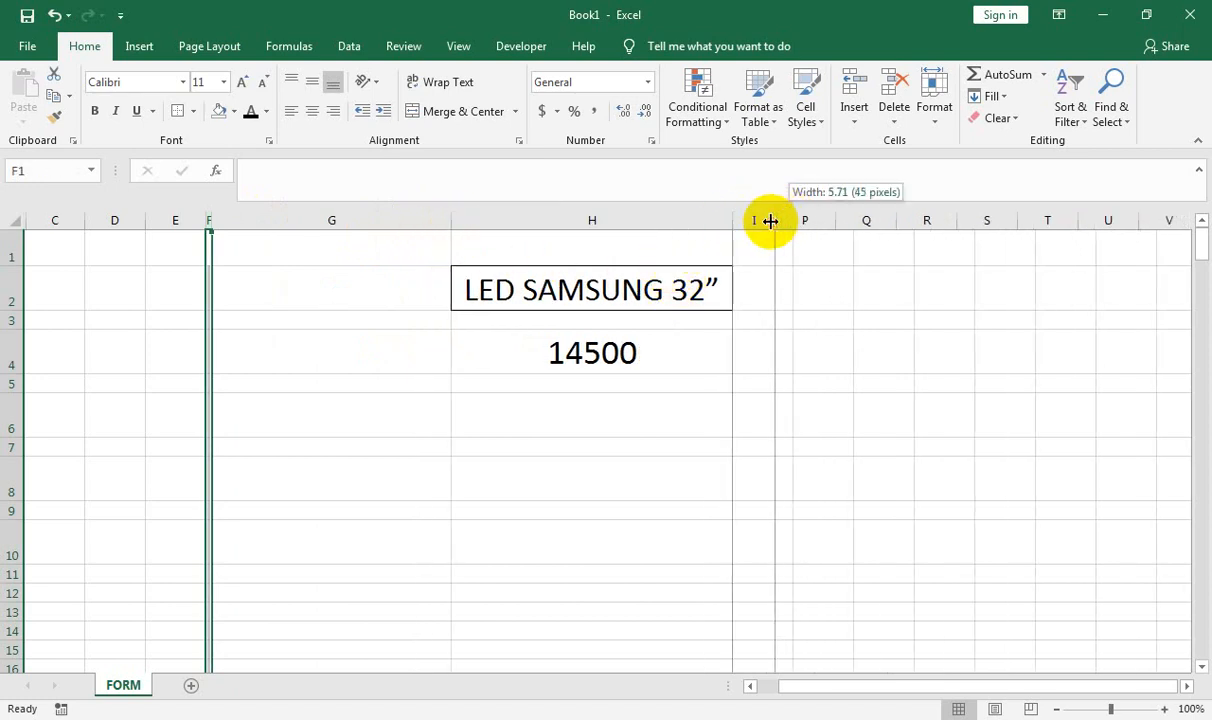
Narrow column I and put outside borders around cells H4, H6, H8 and H10
{"action": "left_click_drag", "start_coordinate": [770, 221], "coordinate": [771, 222]}
{"action": "left_click", "coordinate": [547, 331]}
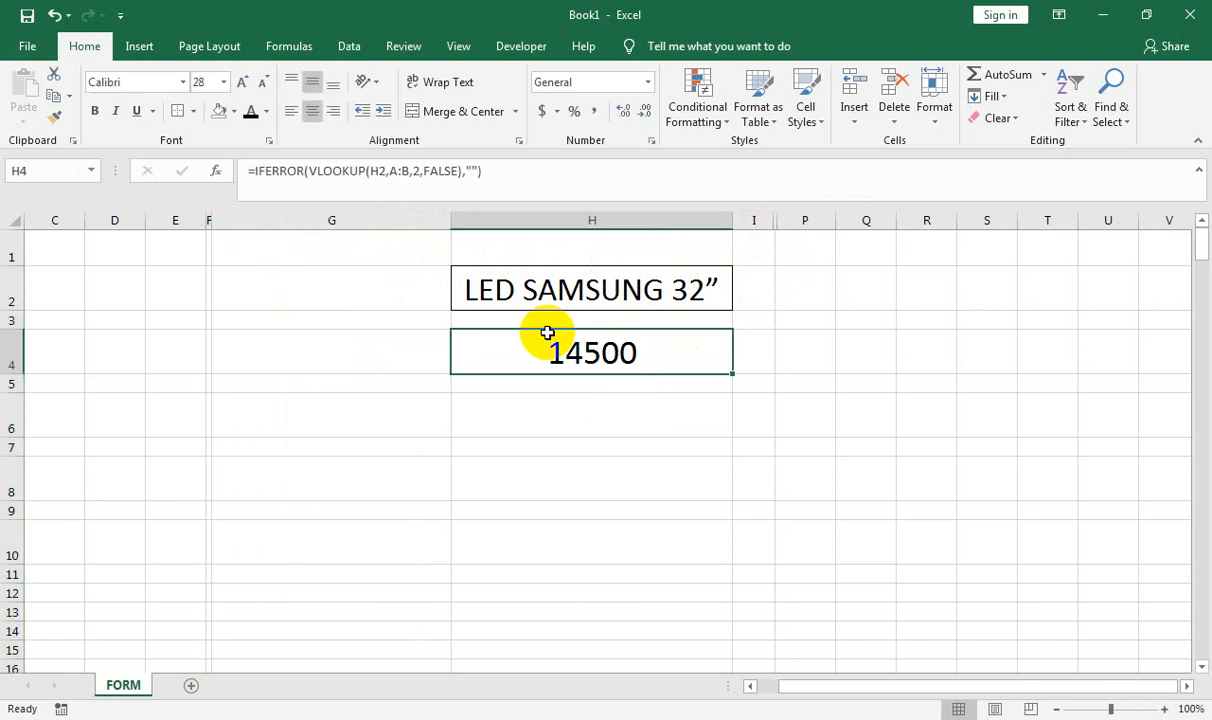
{"action": "left_click", "coordinate": [567, 423], "text": "ctrl"}
{"action": "left_click", "coordinate": [568, 474], "text": "ctrl"}
{"action": "left_click", "coordinate": [563, 530], "text": "ctrl"}
{"action": "left_click", "coordinate": [178, 113]}
Turn off the sheet gridlines and readjust column I's width
{"action": "left_click", "coordinate": [468, 44]}
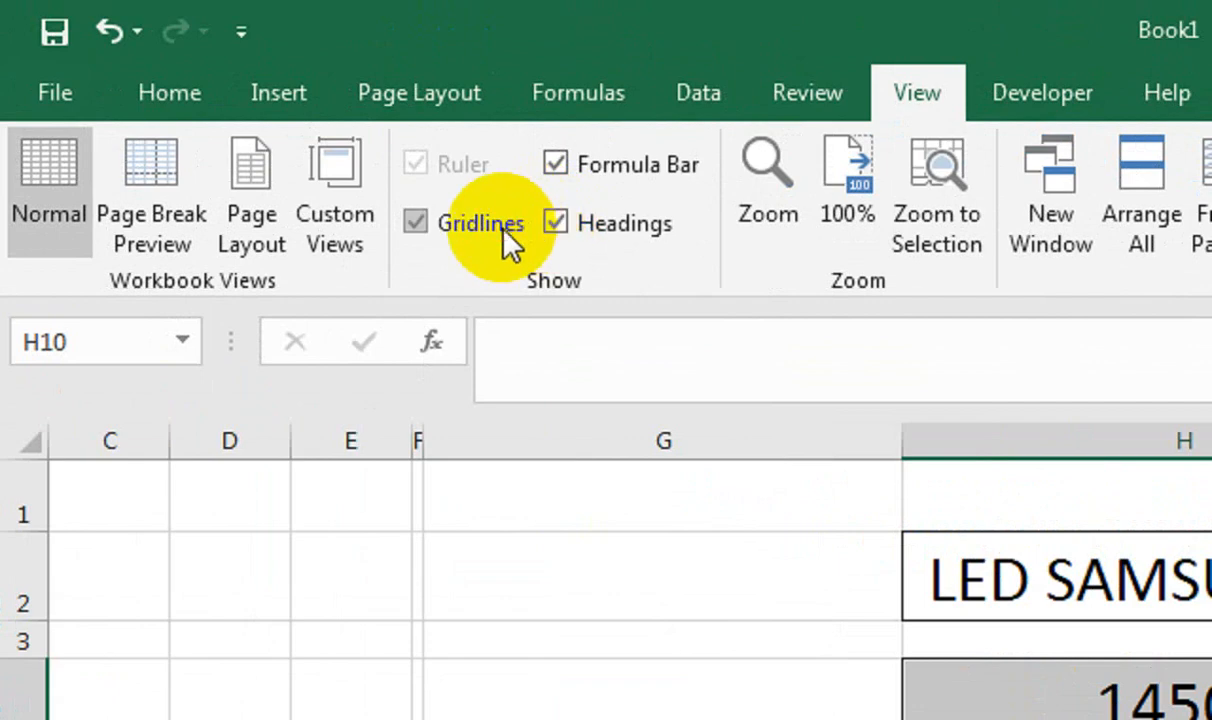
{"action": "left_click", "coordinate": [503, 228]}
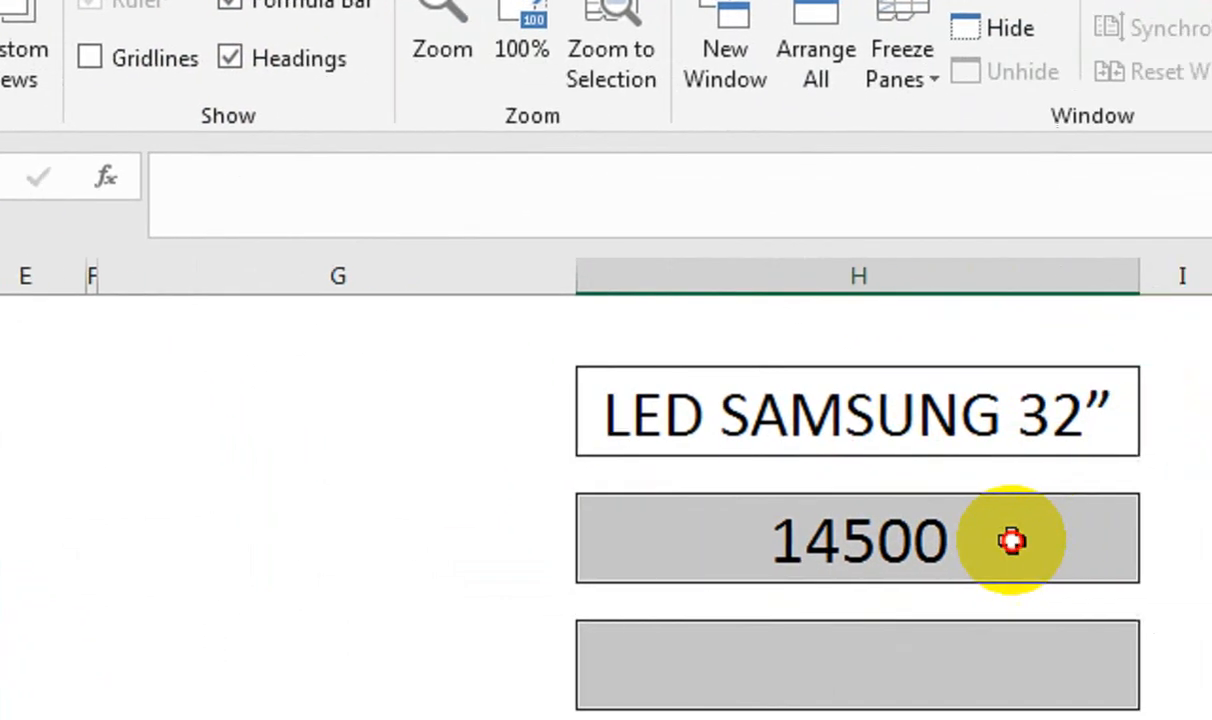
{"action": "left_click", "coordinate": [1180, 705]}
{"action": "left_click", "coordinate": [964, 380]}
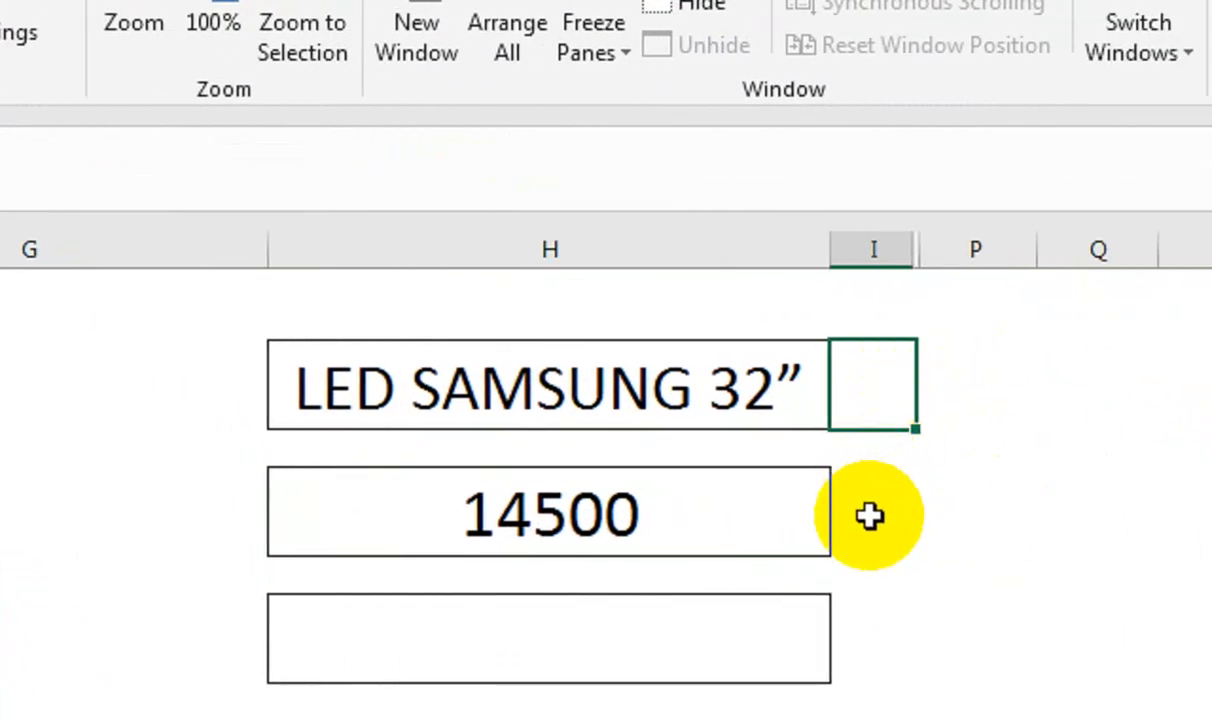
{"action": "left_click_drag", "start_coordinate": [970, 252], "coordinate": [986, 256]}
{"action": "left_click_drag", "start_coordinate": [908, 256], "coordinate": [910, 256]}
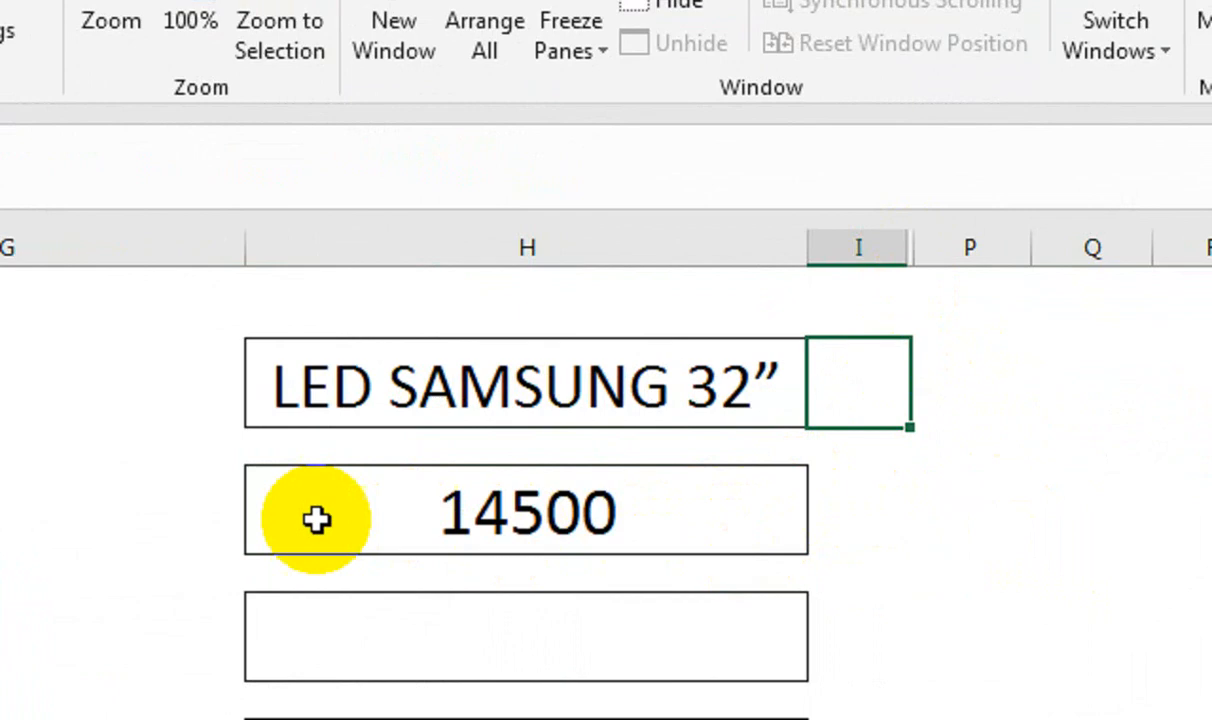
Label the product and price boxes 'SELECT PRODUCT' and 'PRICE' in column G
{"action": "left_click", "coordinate": [295, 411]}
{"action": "type", "text": "SE"}
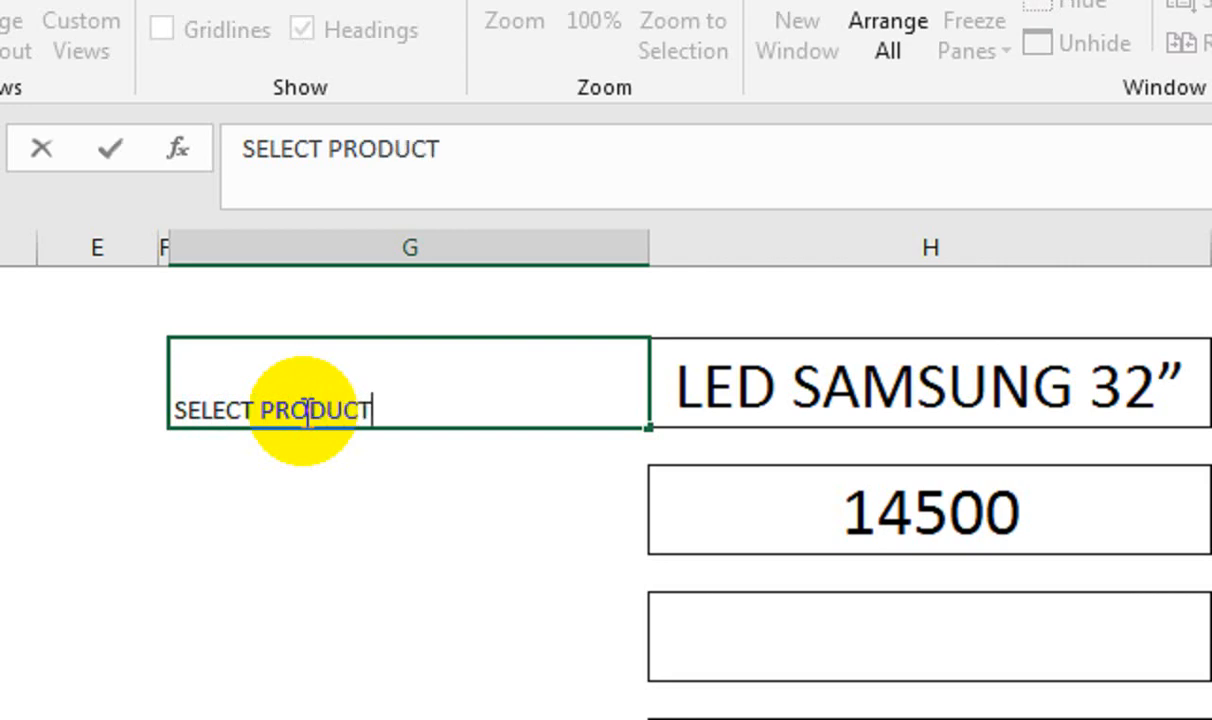
{"action": "type", "text": "LECT PRODUCT"}
{"action": "left_click", "coordinate": [372, 522]}
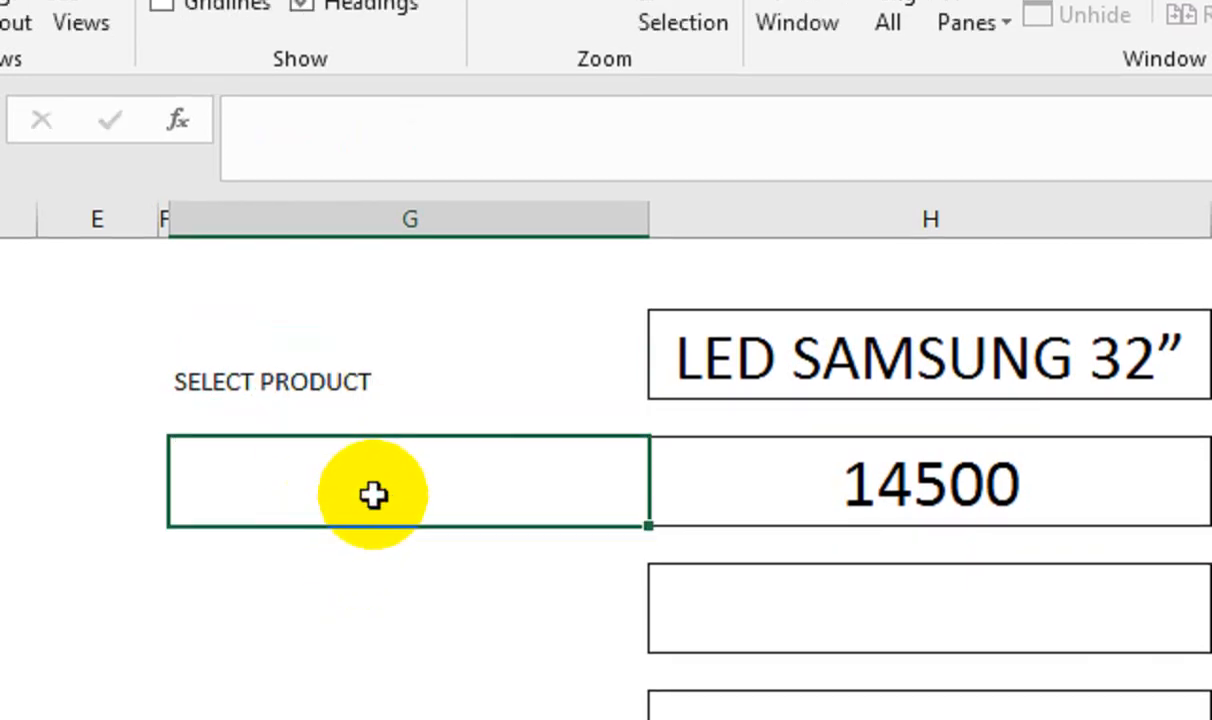
{"action": "type", "text": "PRICE"}
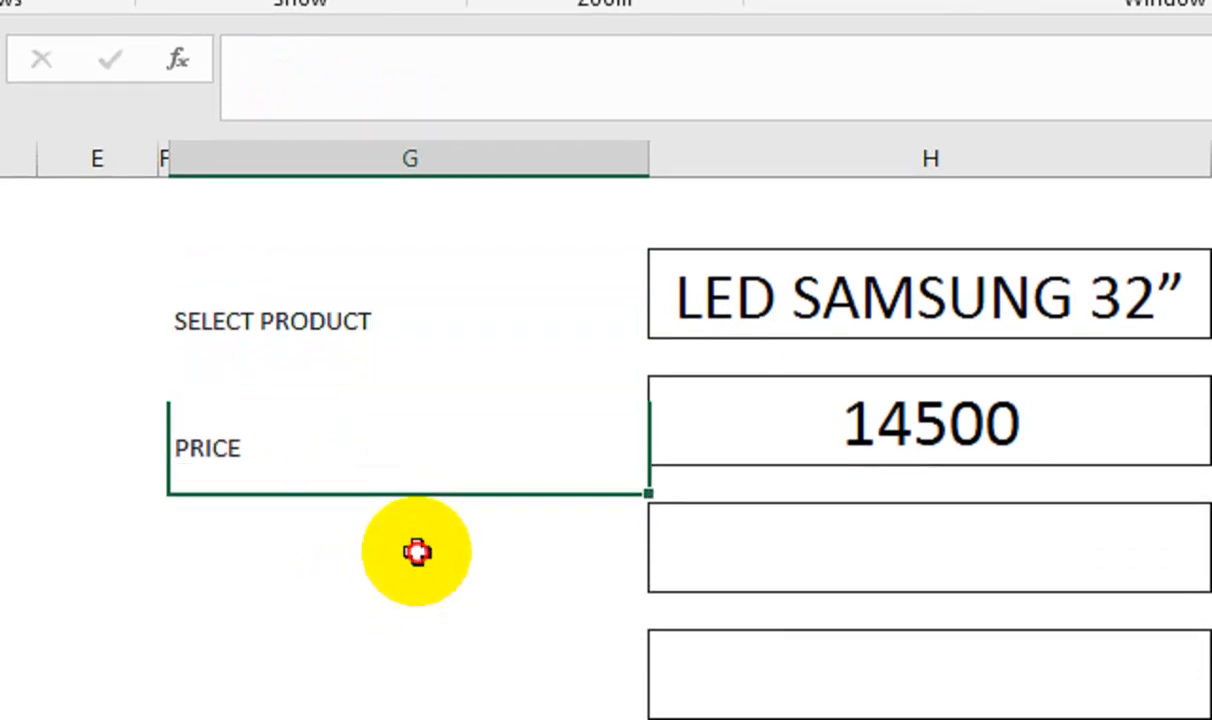
Add the 'QTY' and 'AMOUNT' labels beside the two empty boxes below
{"action": "left_click", "coordinate": [417, 612]}
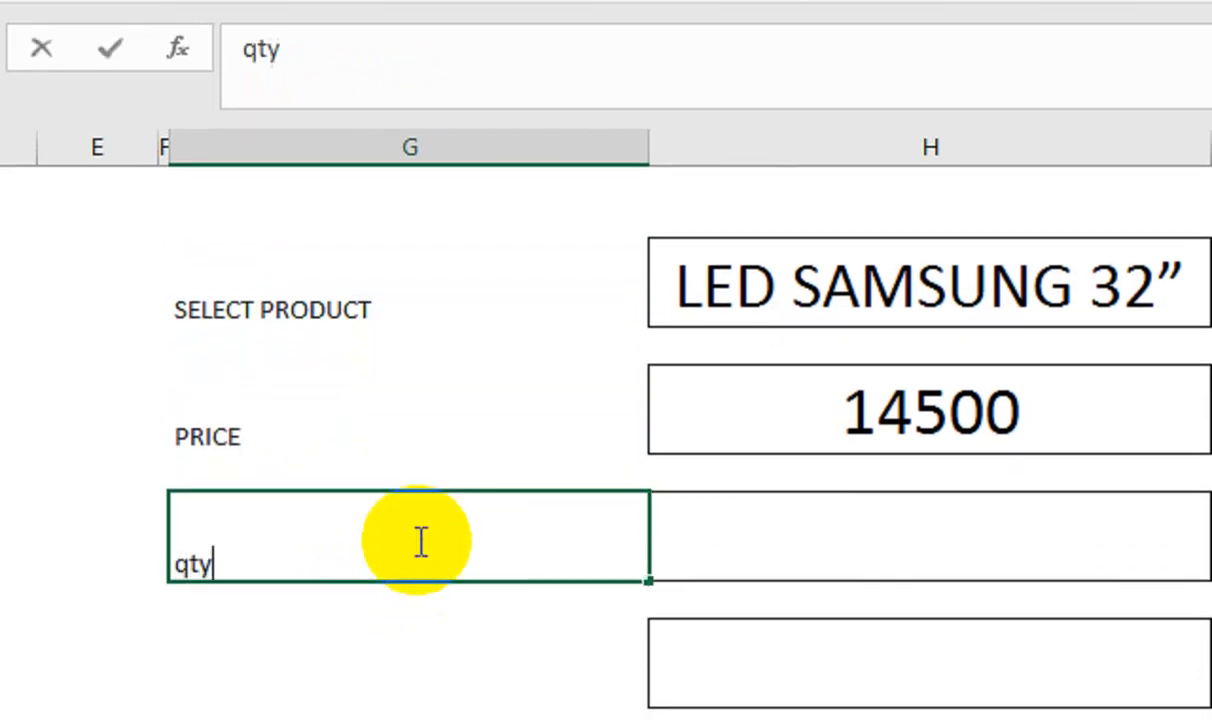
{"action": "type", "text": "QTY"}
{"action": "key", "text": "Return"}
{"action": "type", "text": "A"}
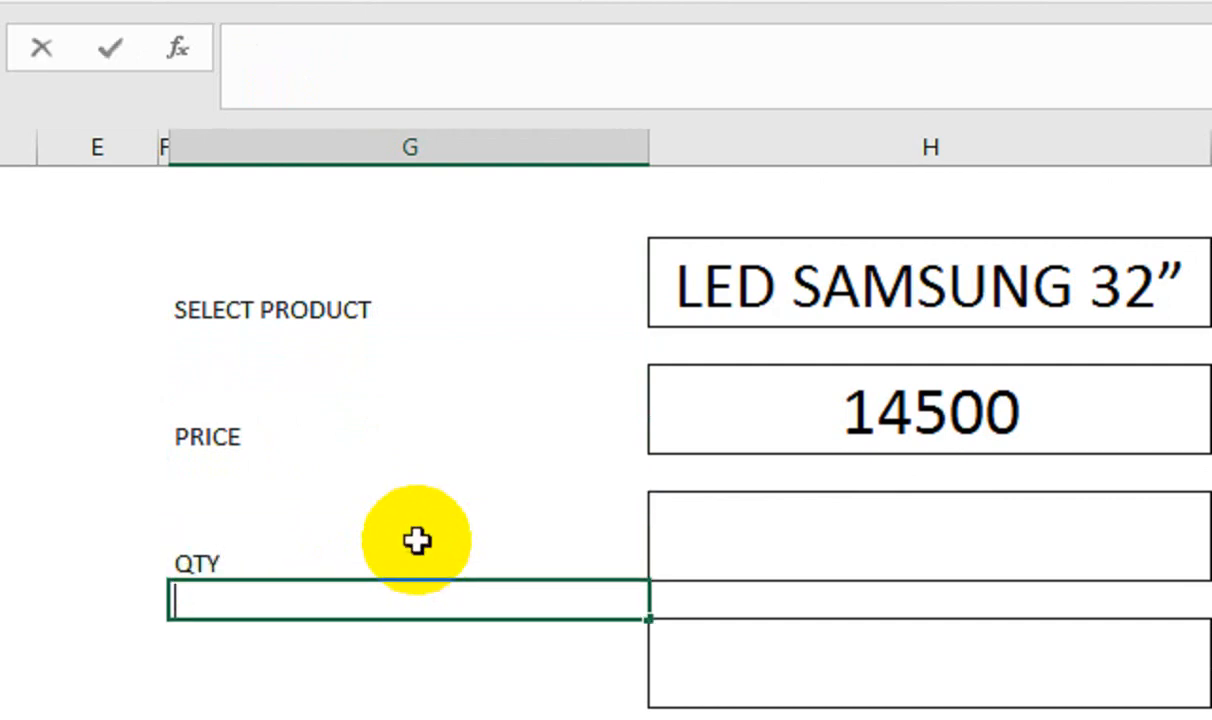
{"action": "left_click", "coordinate": [504, 667]}
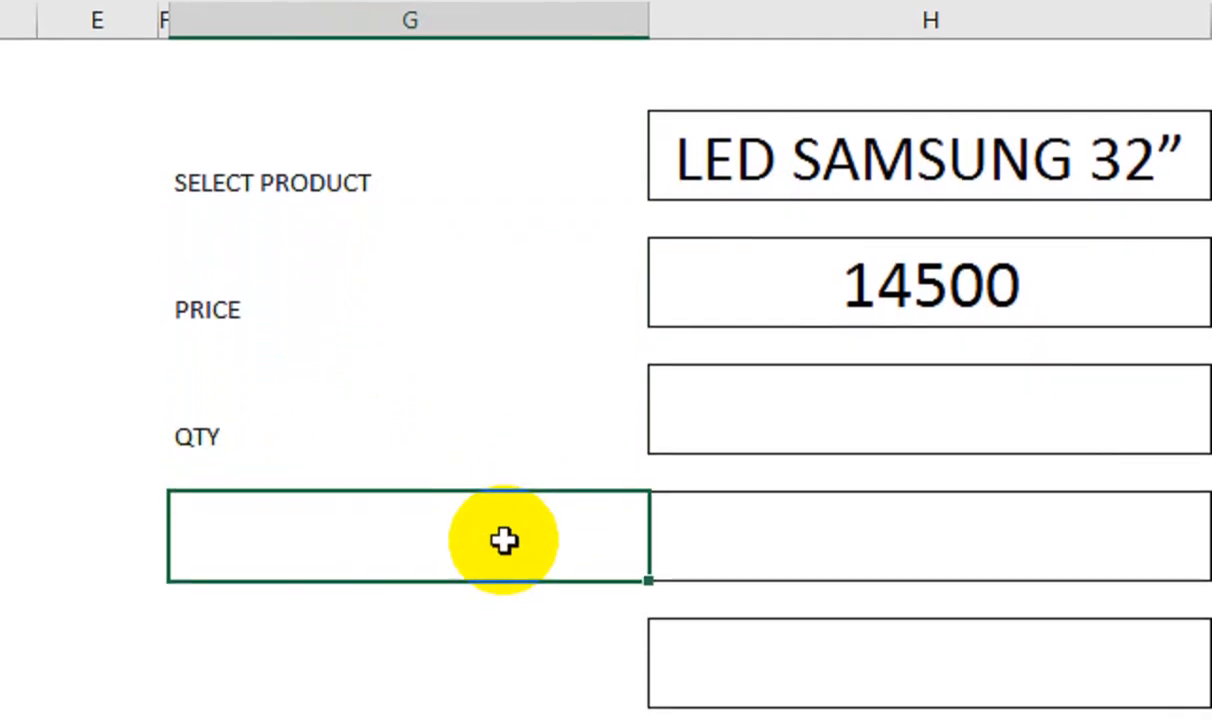
{"action": "type", "text": "AMOUNT"}
{"action": "key", "text": "Return"}
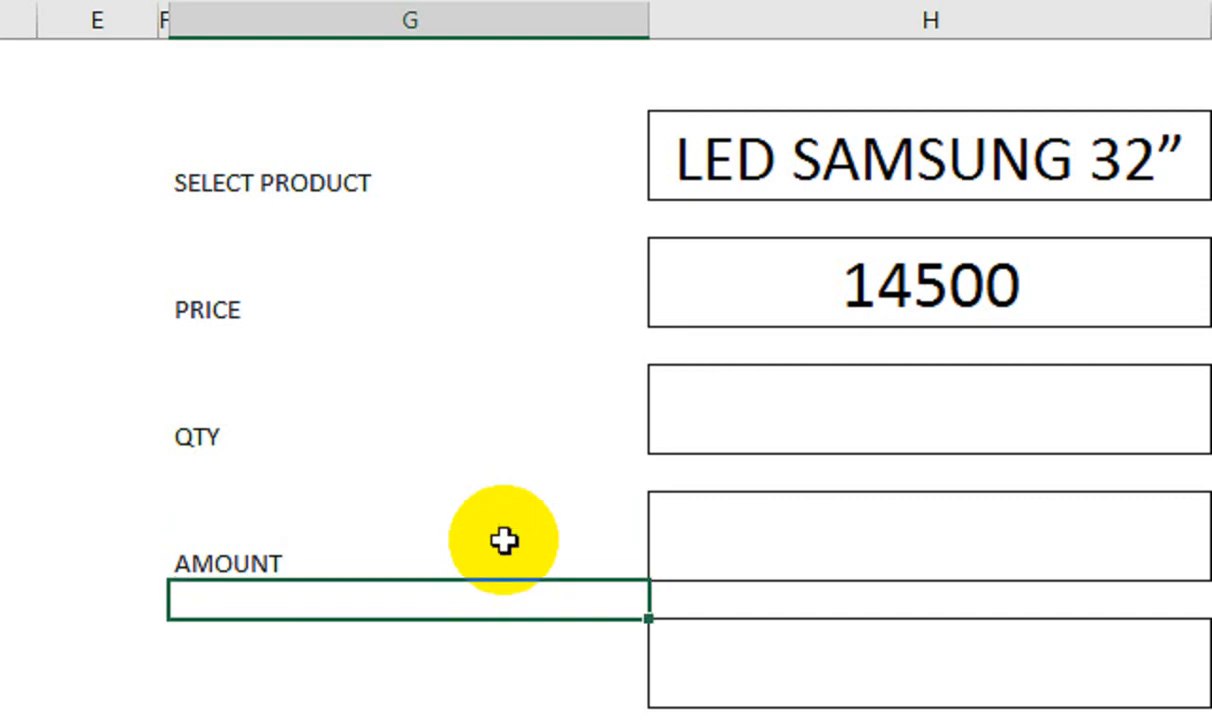
{"action": "key", "text": "Return"}
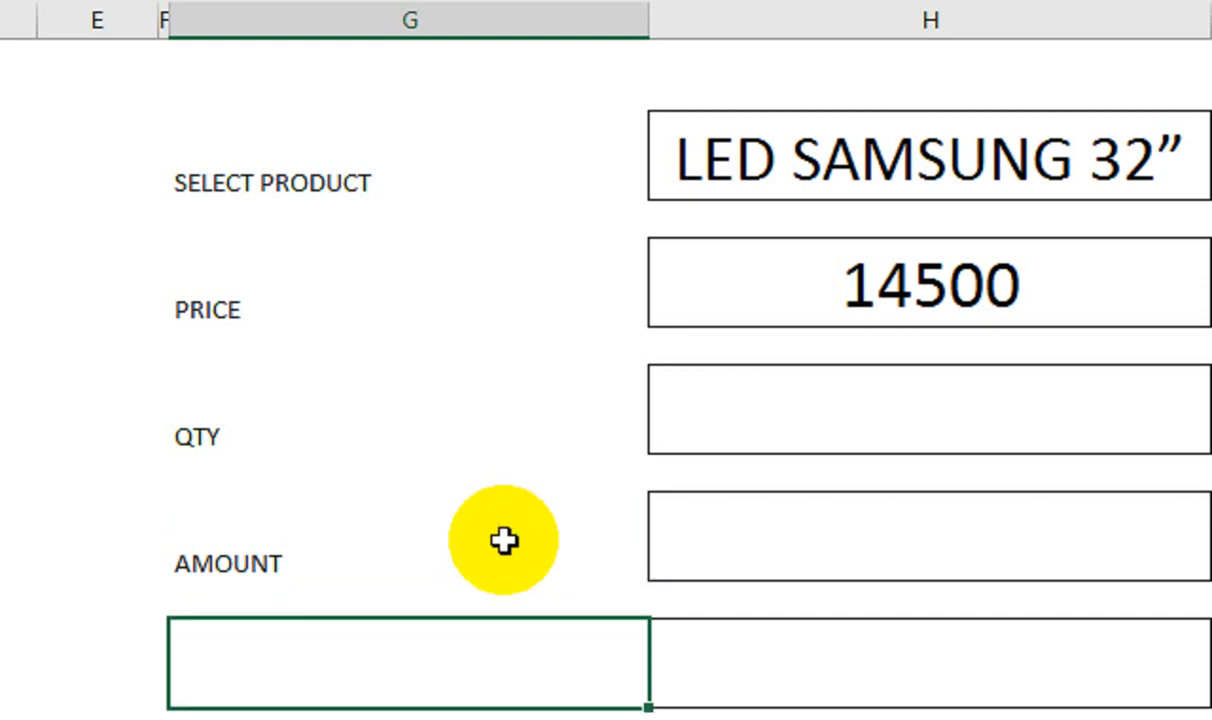
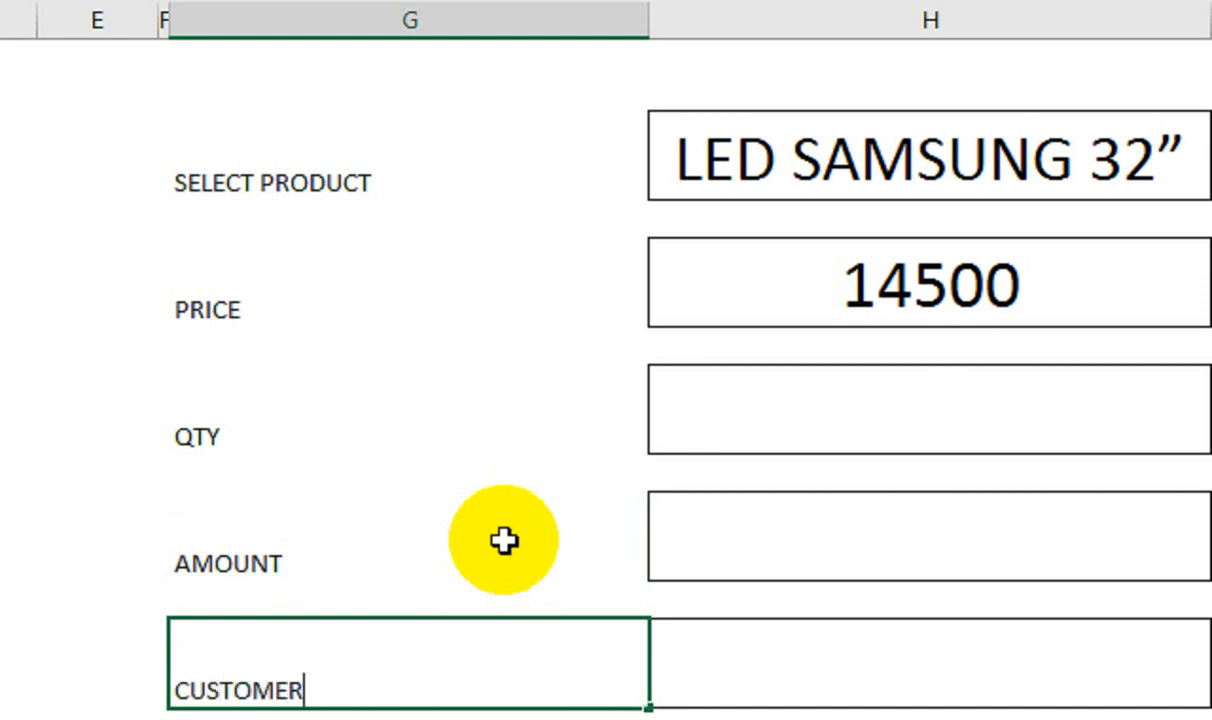
Add the CUSTOMER NAME label in G10, then select all five form labels together
{"action": "type", "text": "CUSTOMER NAME"}
{"action": "key", "text": "Tab"}
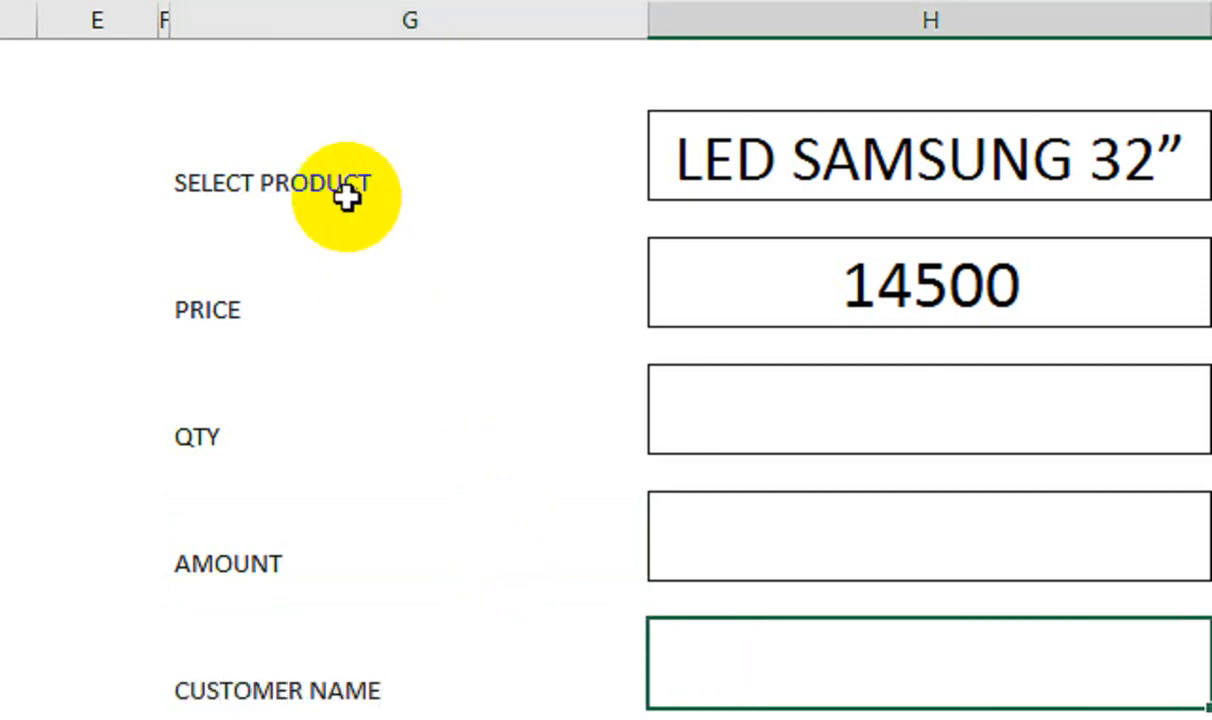
{"action": "left_click", "coordinate": [349, 192]}
{"action": "left_click", "coordinate": [246, 298], "text": "ctrl"}
{"action": "left_click", "coordinate": [236, 421], "text": "ctrl"}
{"action": "left_click", "coordinate": [303, 555], "text": "ctrl"}
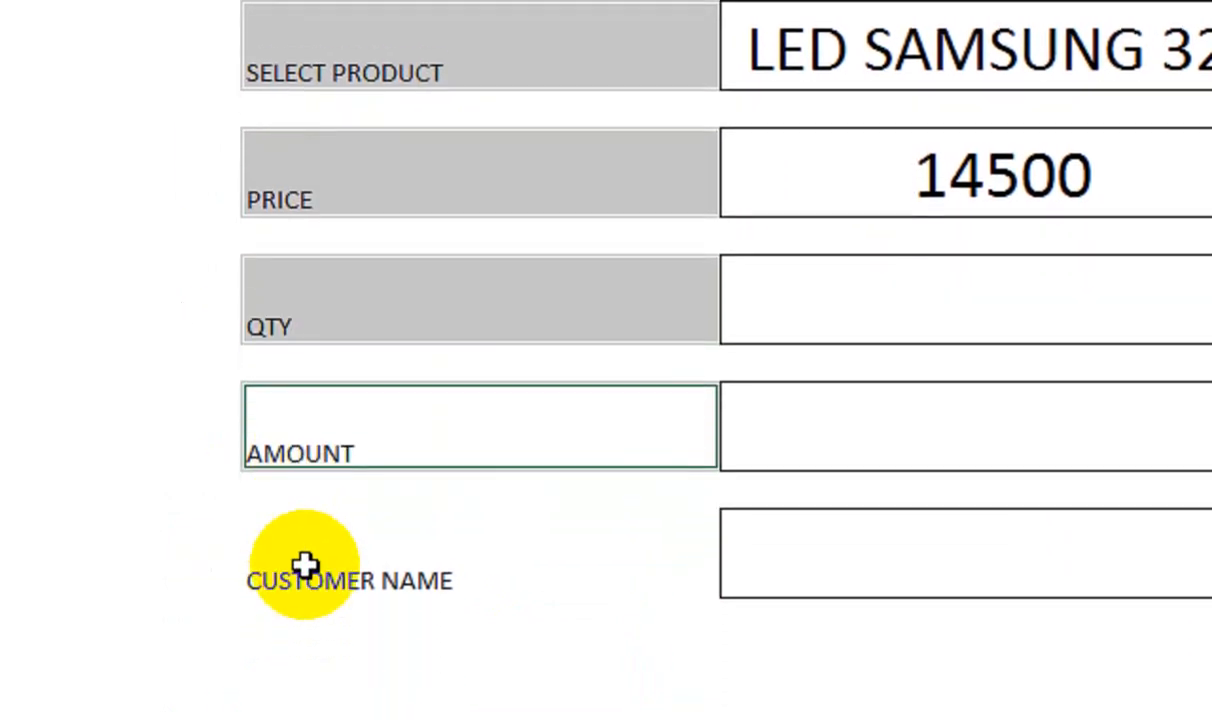
{"action": "left_click", "coordinate": [306, 680], "text": "ctrl"}
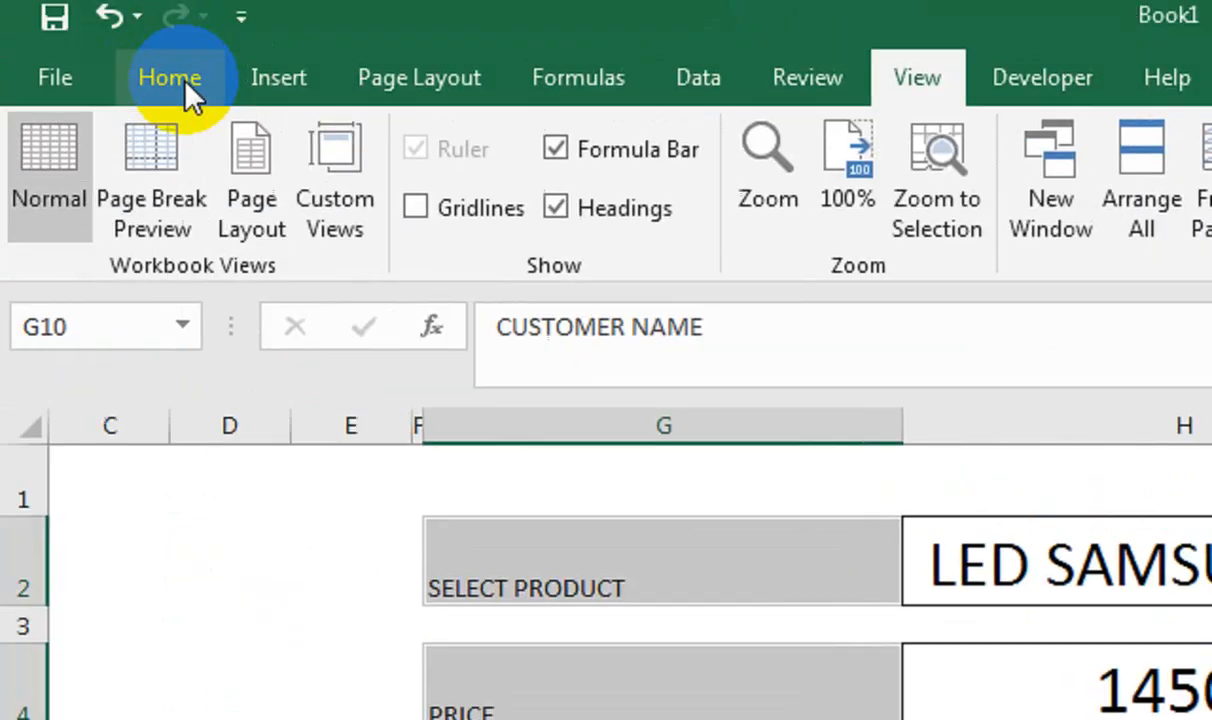
Make the five labels bold, non-italic and font size 20
{"action": "left_click", "coordinate": [185, 80]}
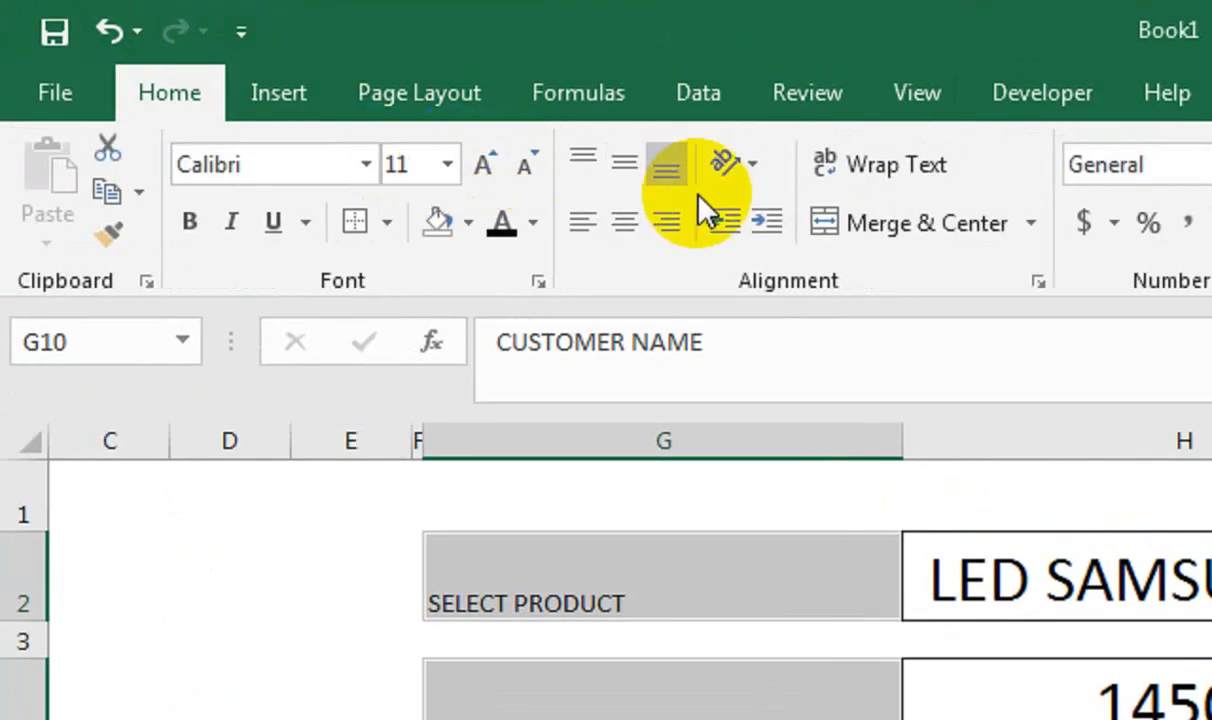
{"action": "left_click", "coordinate": [196, 234]}
{"action": "left_click", "coordinate": [233, 231]}
{"action": "left_click", "coordinate": [480, 168]}
{"action": "left_click", "coordinate": [476, 172]}
{"action": "left_click", "coordinate": [476, 170]}
{"action": "left_click", "coordinate": [476, 170]}
{"action": "left_click", "coordinate": [476, 170]}
{"action": "left_click", "coordinate": [1025, 633]}
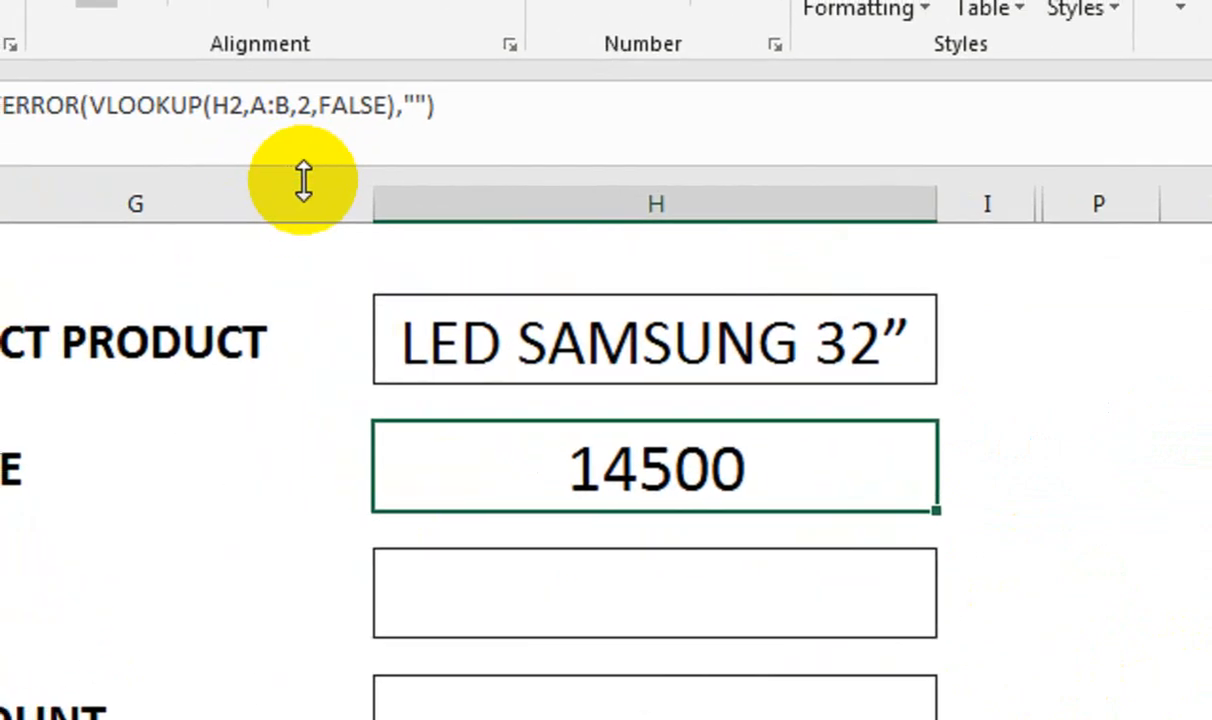
Insert blank columns at G and I, and narrow column I into a gap
{"action": "right_click", "coordinate": [310, 205]}
{"action": "left_click", "coordinate": [384, 478]}
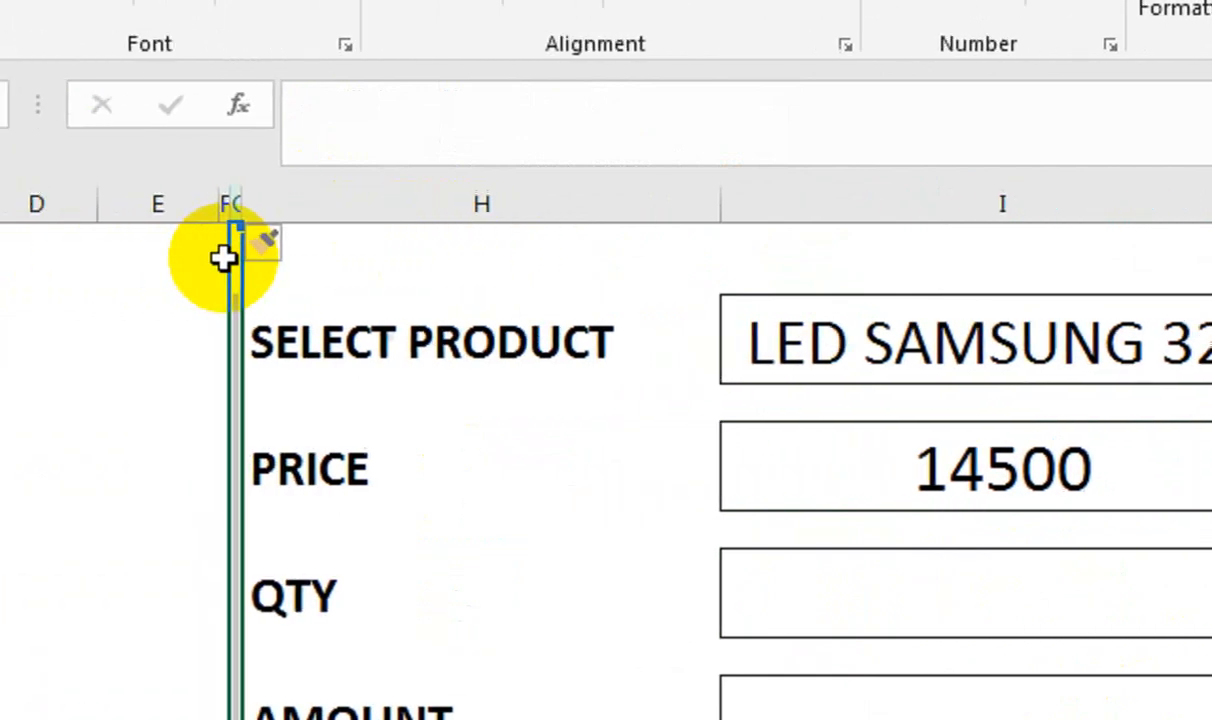
{"action": "right_click", "coordinate": [776, 207]}
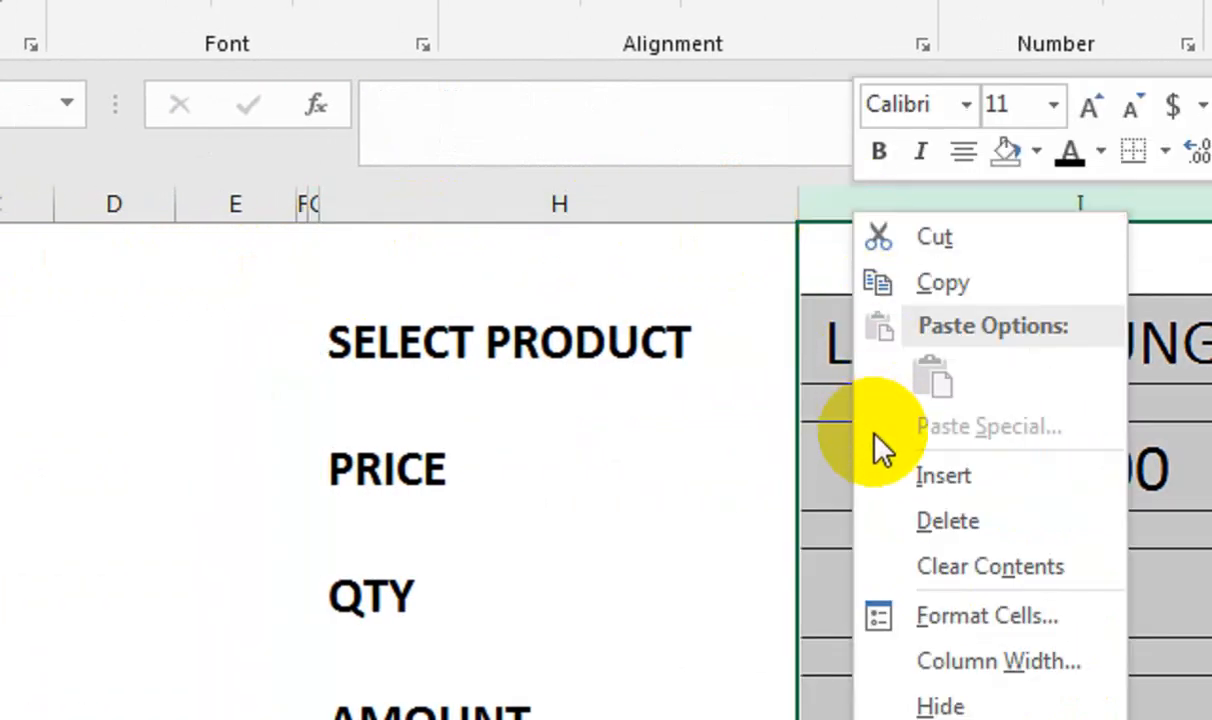
{"action": "left_click", "coordinate": [943, 476]}
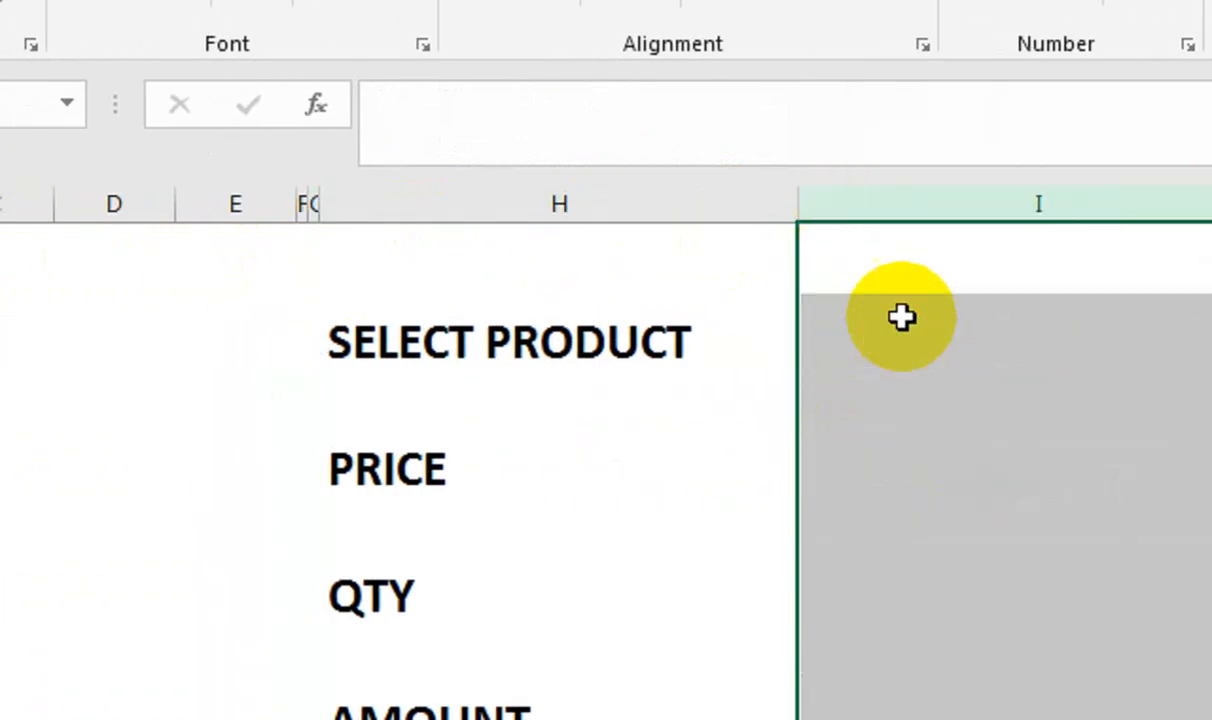
{"action": "left_click_drag", "start_coordinate": [952, 203], "coordinate": [487, 222]}
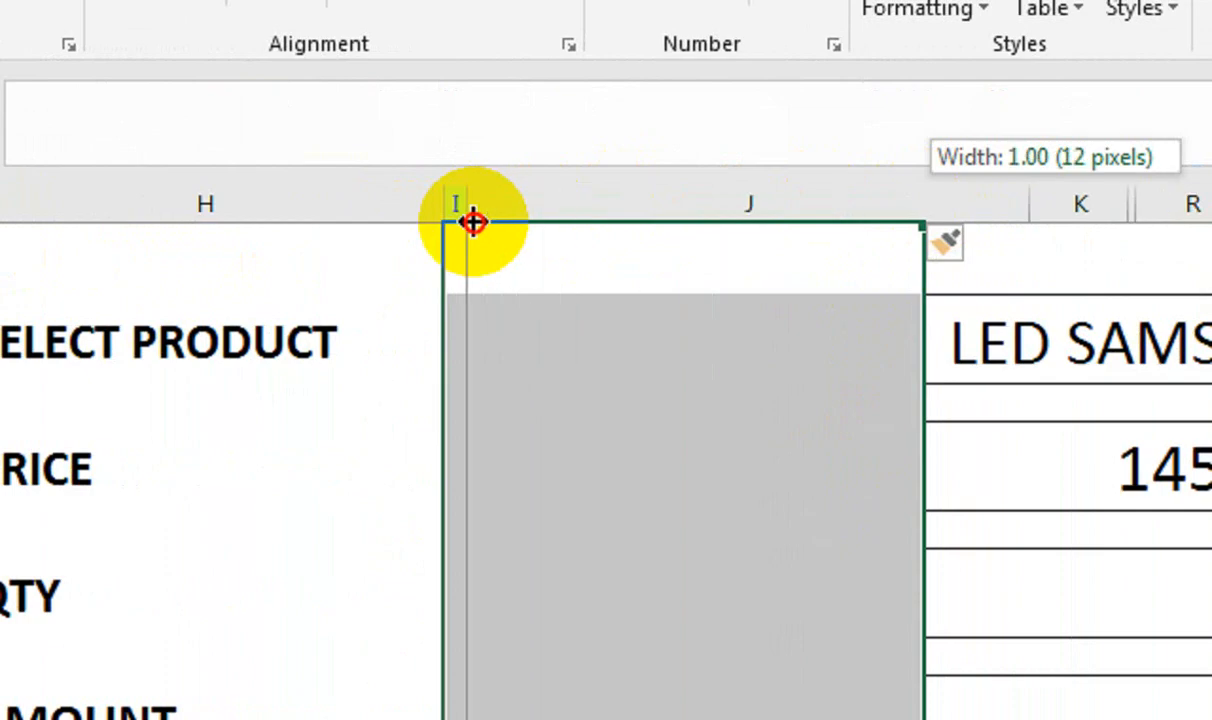
Fill the five label cells Light Gray
{"action": "left_click", "coordinate": [352, 337]}
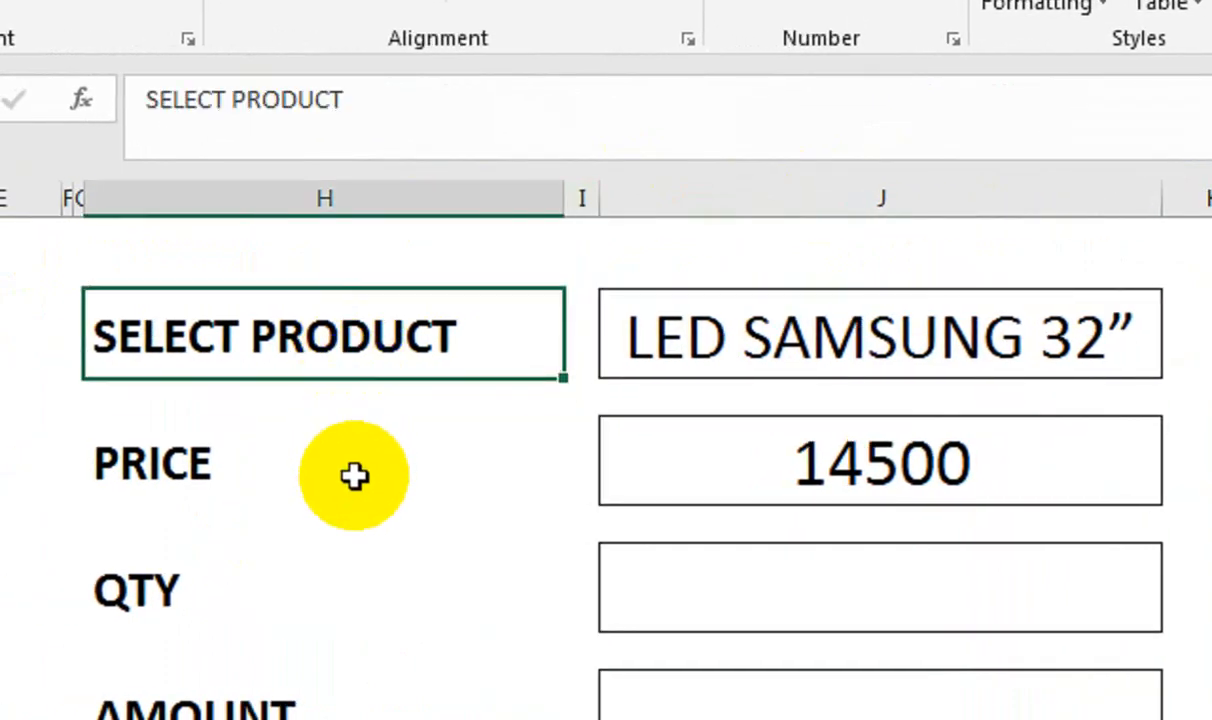
{"action": "left_click", "coordinate": [358, 462]}
{"action": "left_click", "coordinate": [330, 571]}
{"action": "left_click", "coordinate": [312, 705]}
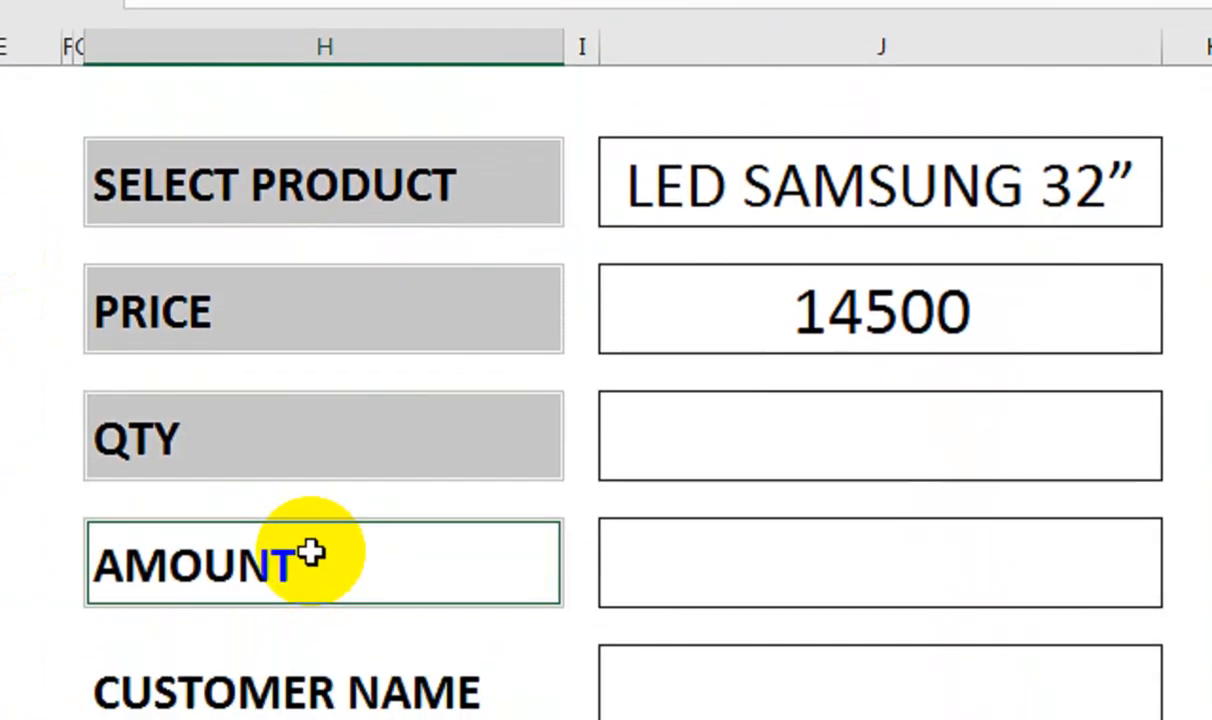
{"action": "left_click", "coordinate": [305, 700], "text": "ctrl"}
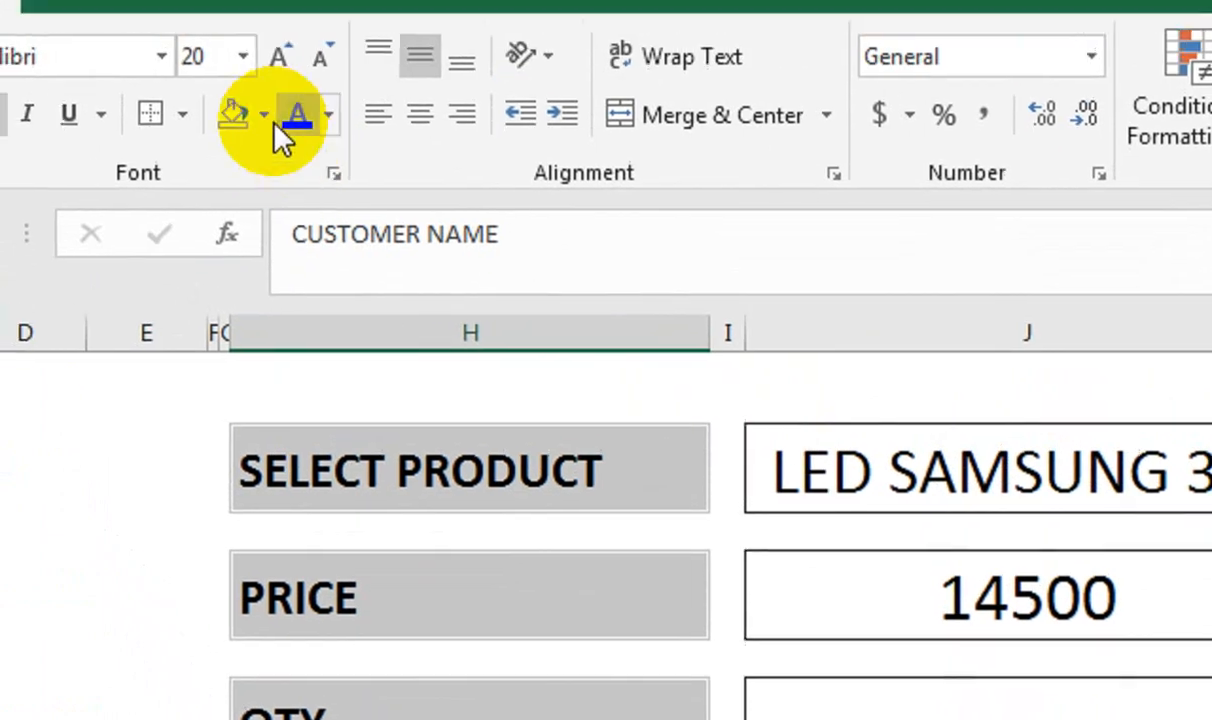
{"action": "left_click", "coordinate": [298, 178]}
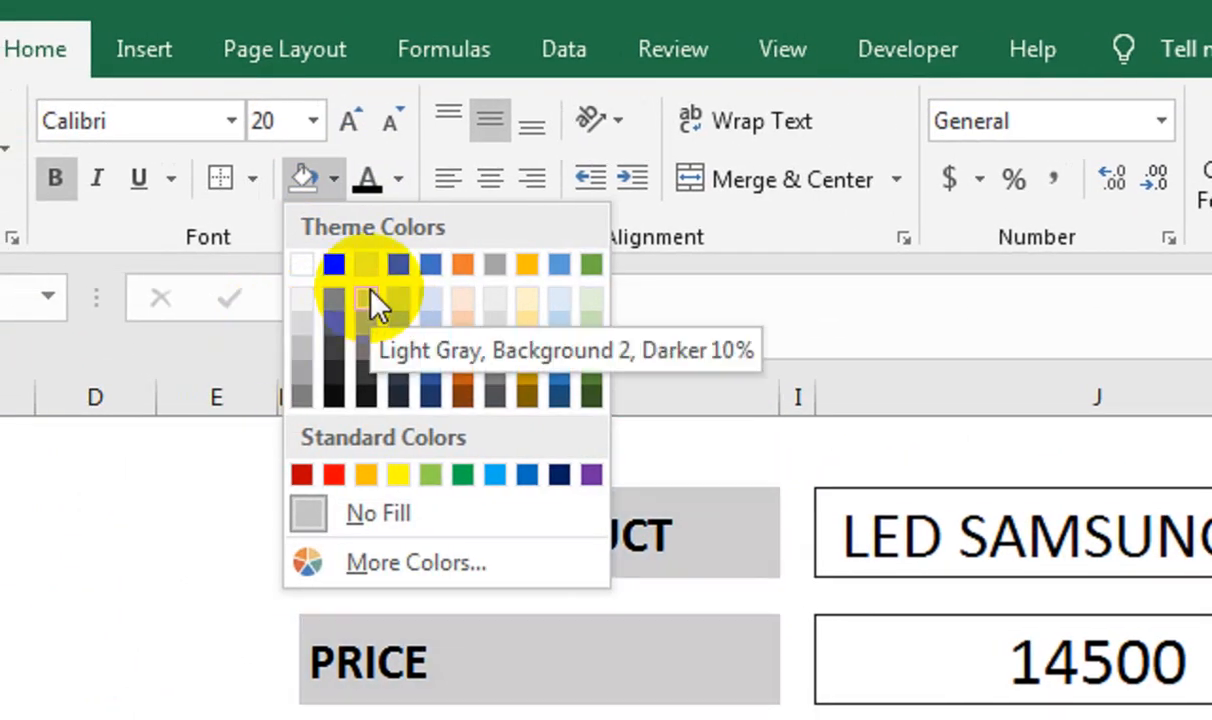
{"action": "left_click", "coordinate": [368, 298]}
Select the five entry boxes in column J for conditional formatting
{"action": "left_click", "coordinate": [906, 514]}
{"action": "left_click", "coordinate": [1036, 670]}
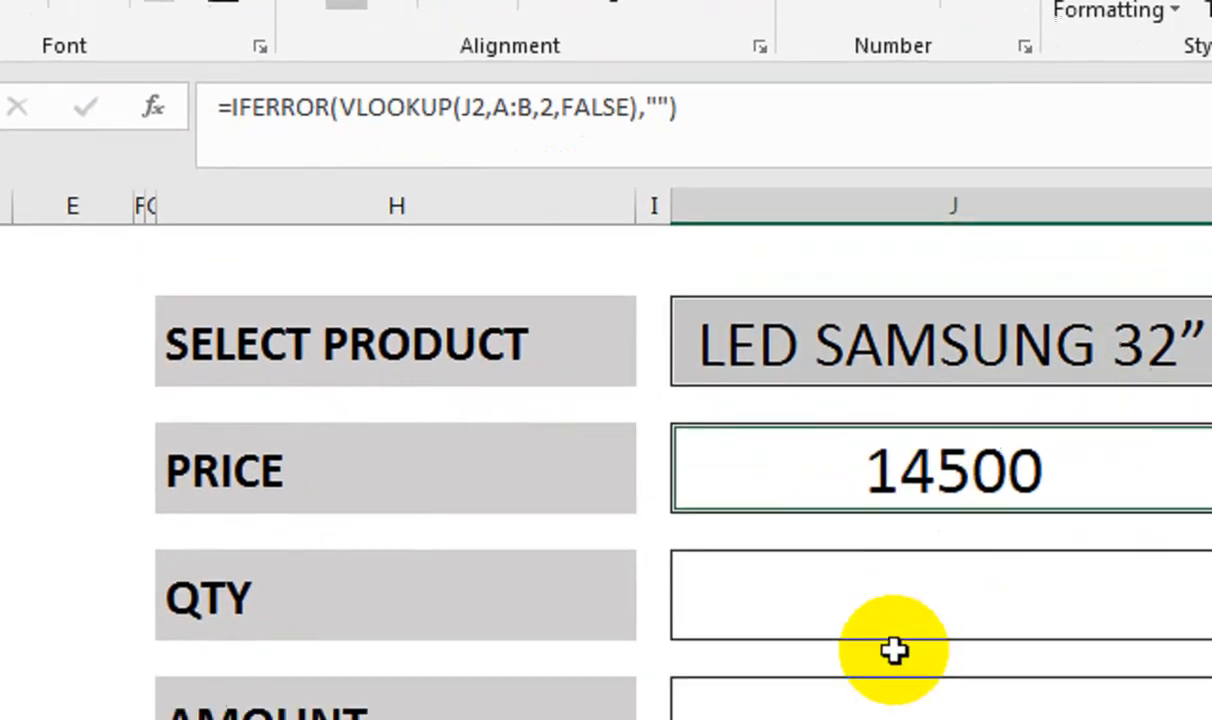
{"action": "left_click", "coordinate": [893, 628], "text": "ctrl"}
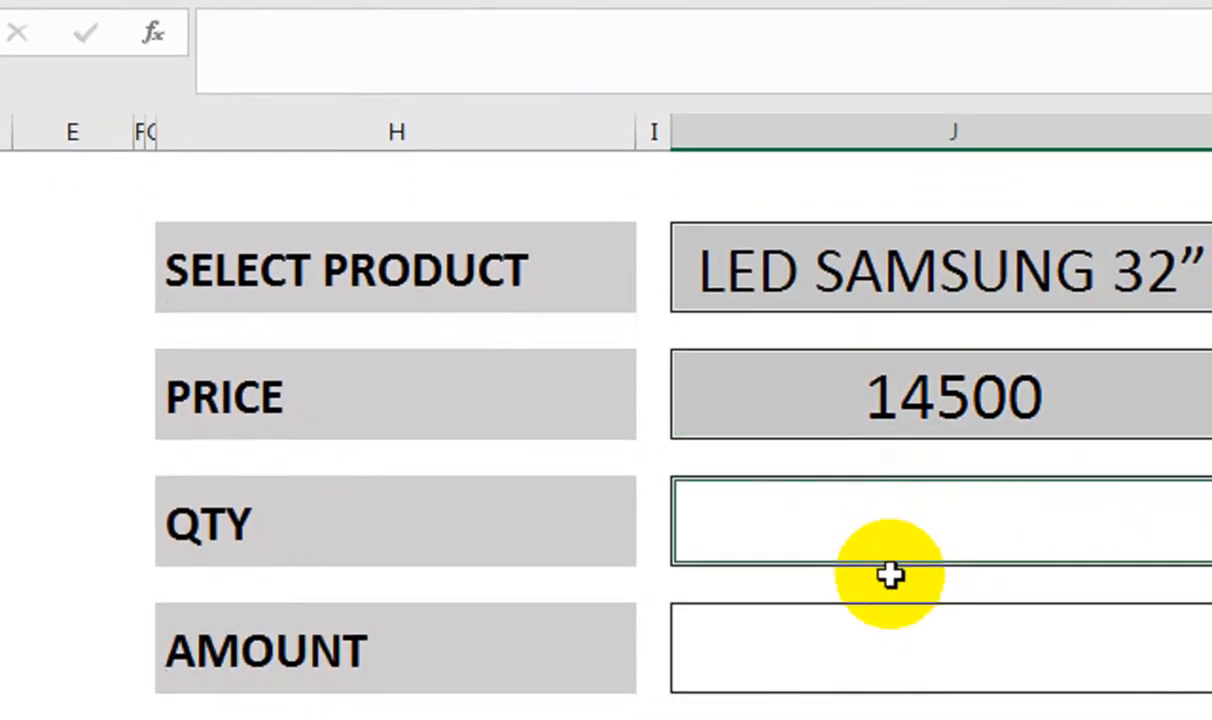
{"action": "left_click", "coordinate": [896, 706], "text": "ctrl"}
{"action": "left_click", "coordinate": [903, 641], "text": "ctrl"}
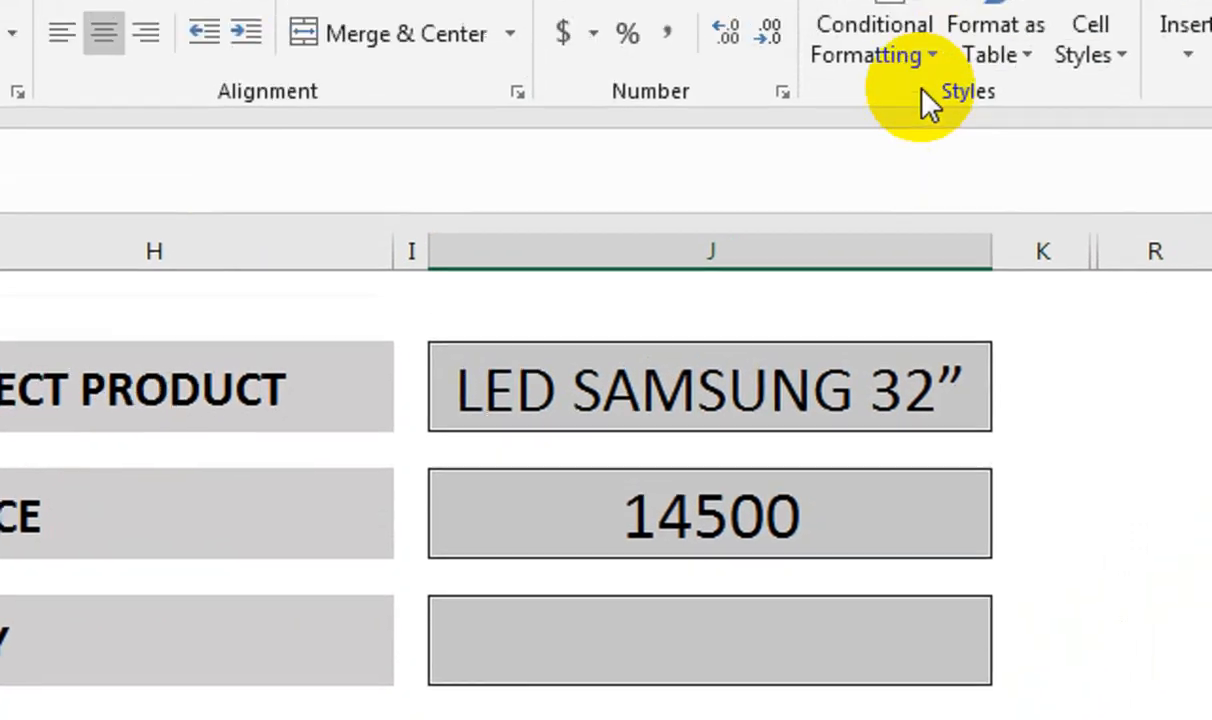
{"action": "left_click", "coordinate": [920, 92]}
Create a new conditional formatting rule that applies only to No Blanks cells
{"action": "mouse_move", "coordinate": [900, 223]}
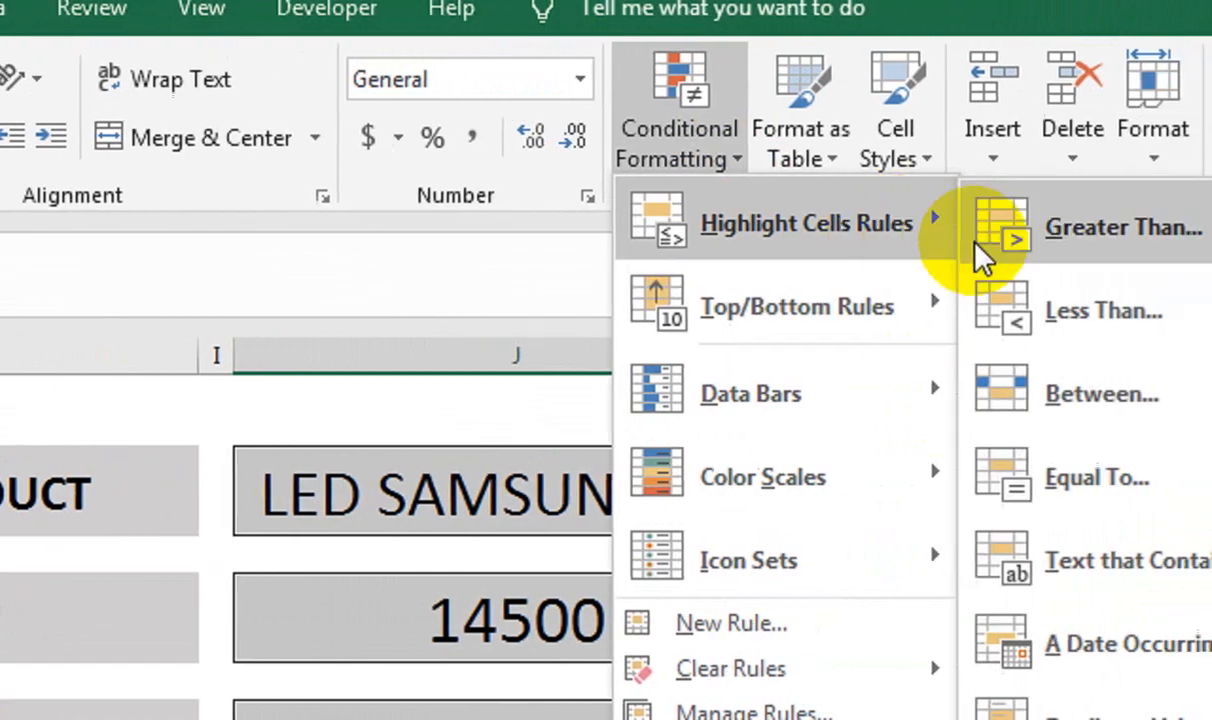
{"action": "left_click", "coordinate": [933, 633]}
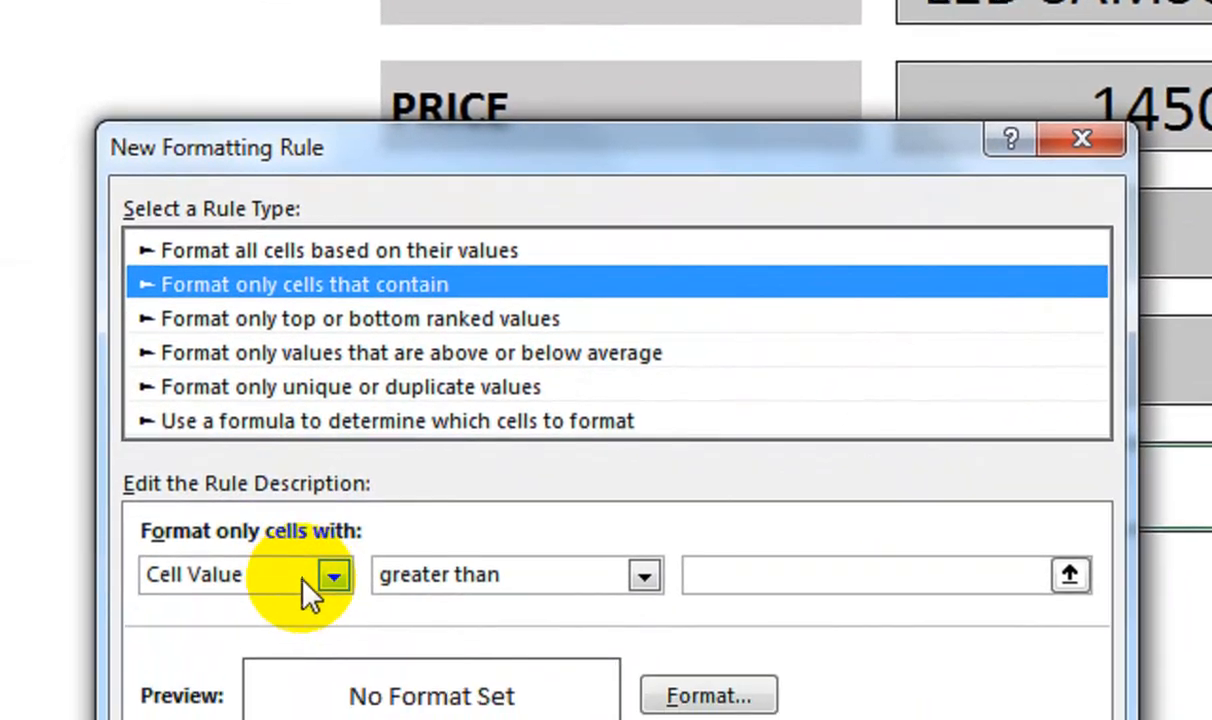
{"action": "left_click", "coordinate": [319, 576]}
{"action": "left_click", "coordinate": [304, 586]}
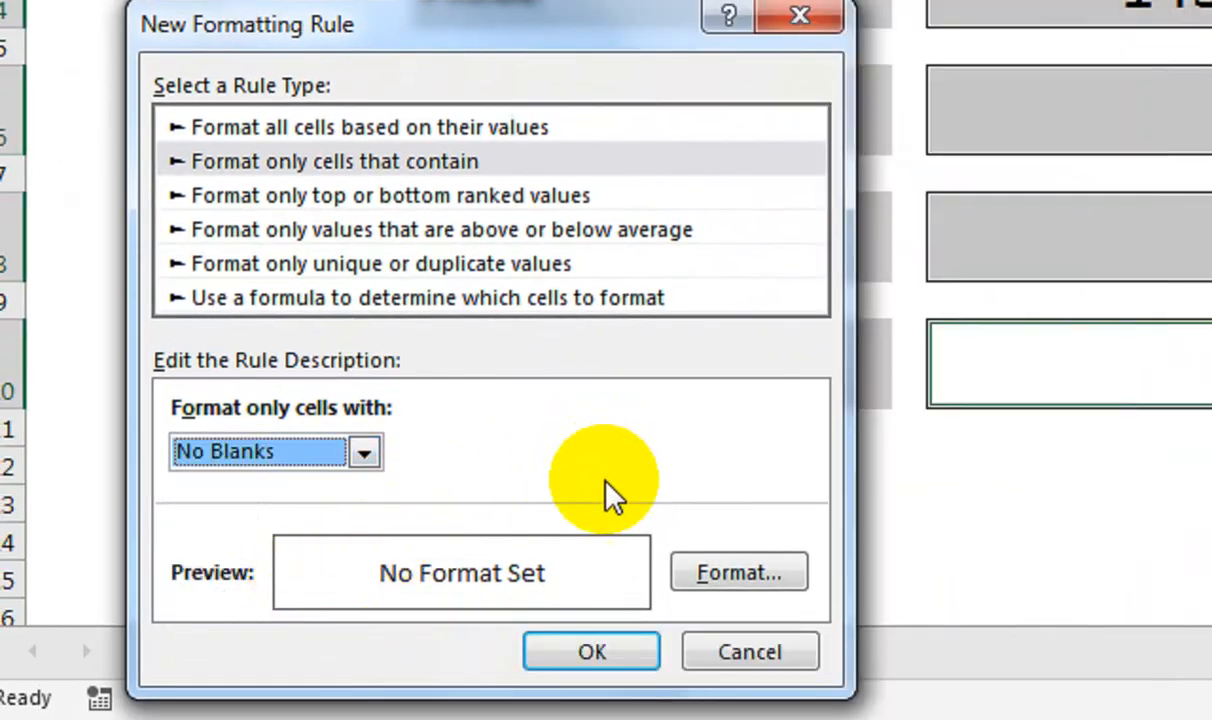
Give the No Blanks rule a light green fill with bold black text, then clear J2
{"action": "left_click", "coordinate": [739, 573]}
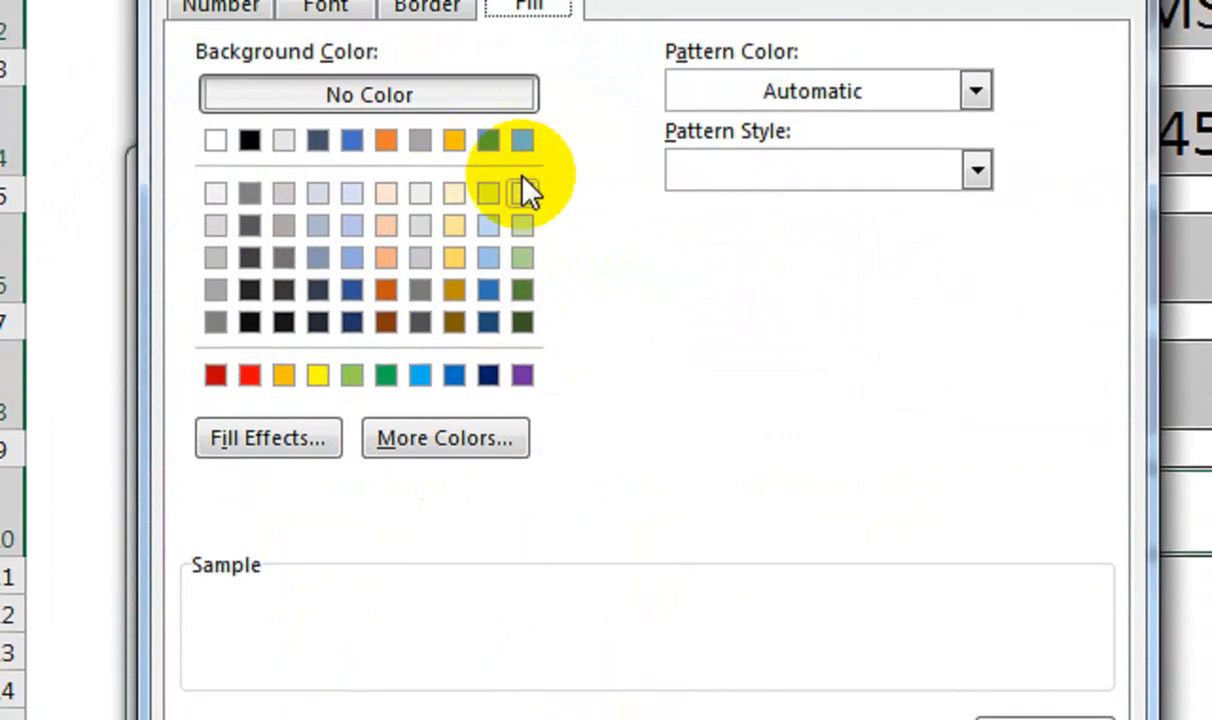
{"action": "left_click", "coordinate": [522, 77]}
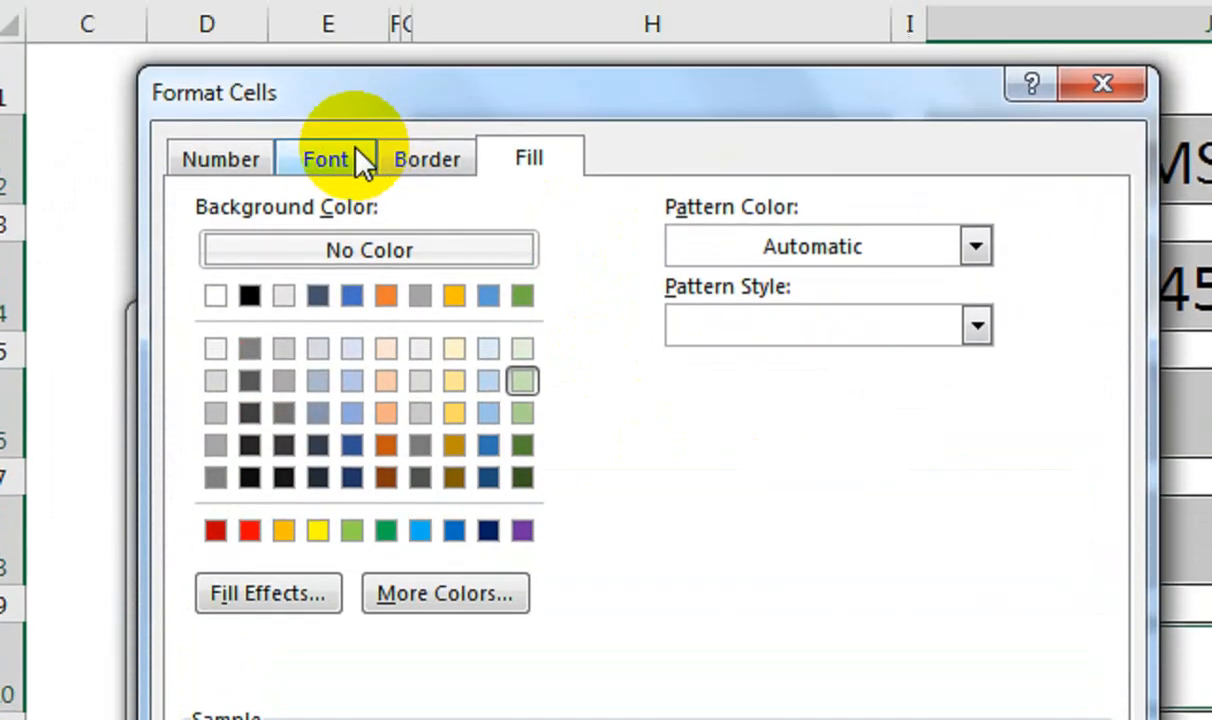
{"action": "left_click", "coordinate": [335, 6]}
{"action": "left_click", "coordinate": [720, 357]}
{"action": "left_click", "coordinate": [725, 503]}
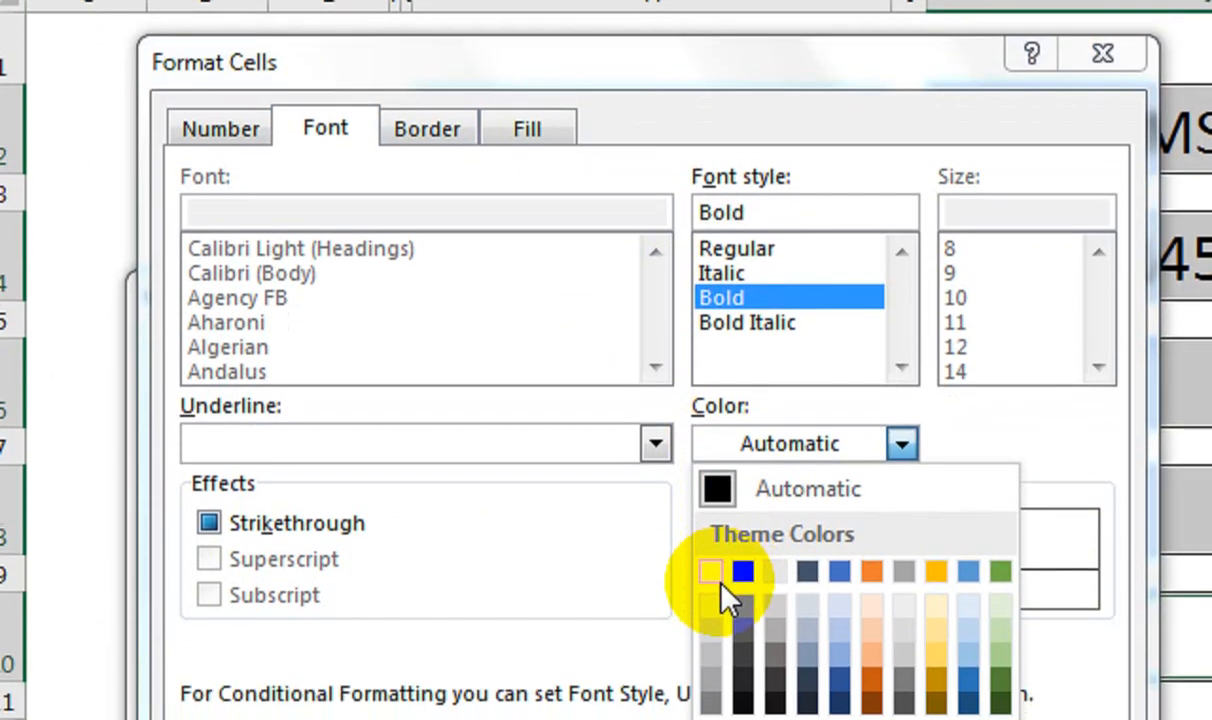
{"action": "left_click", "coordinate": [738, 625]}
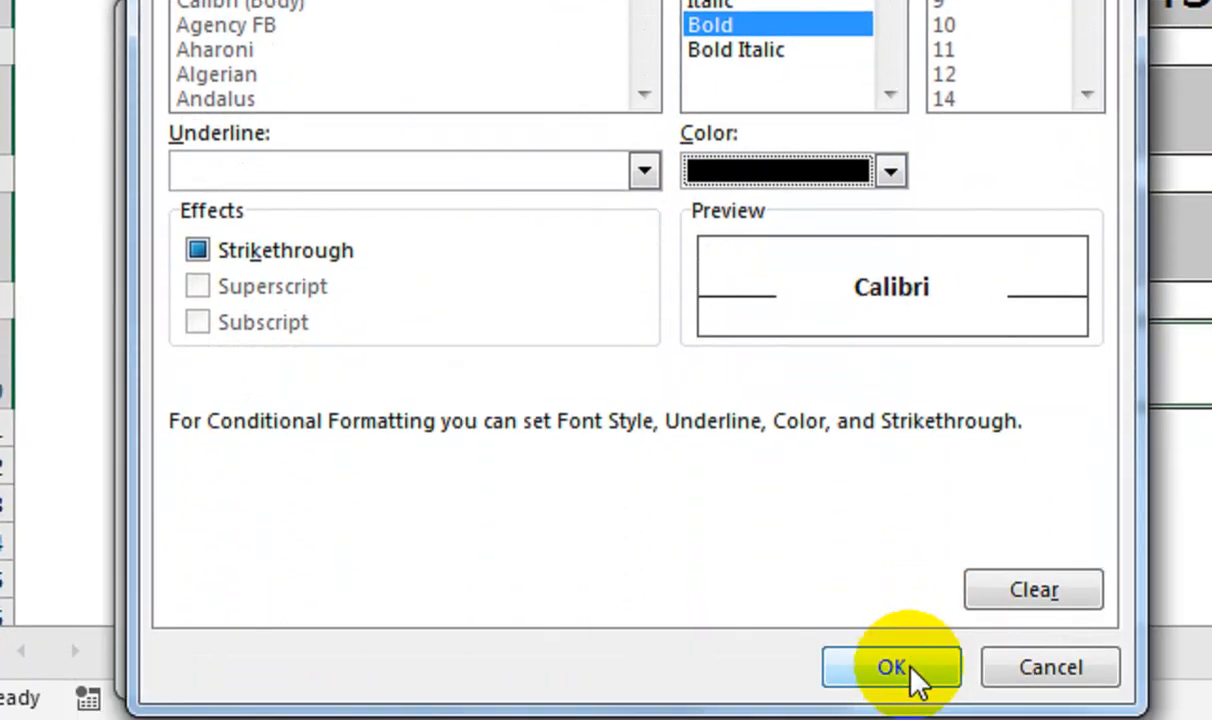
{"action": "left_click", "coordinate": [913, 670]}
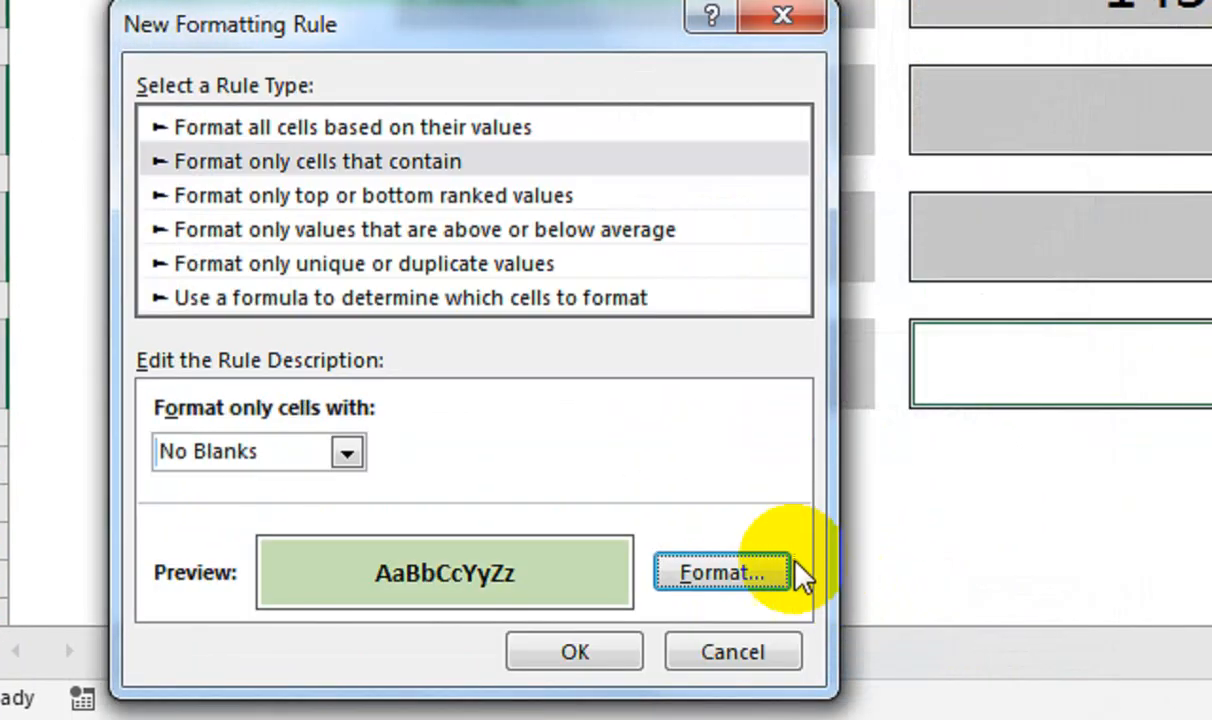
{"action": "left_click", "coordinate": [580, 648]}
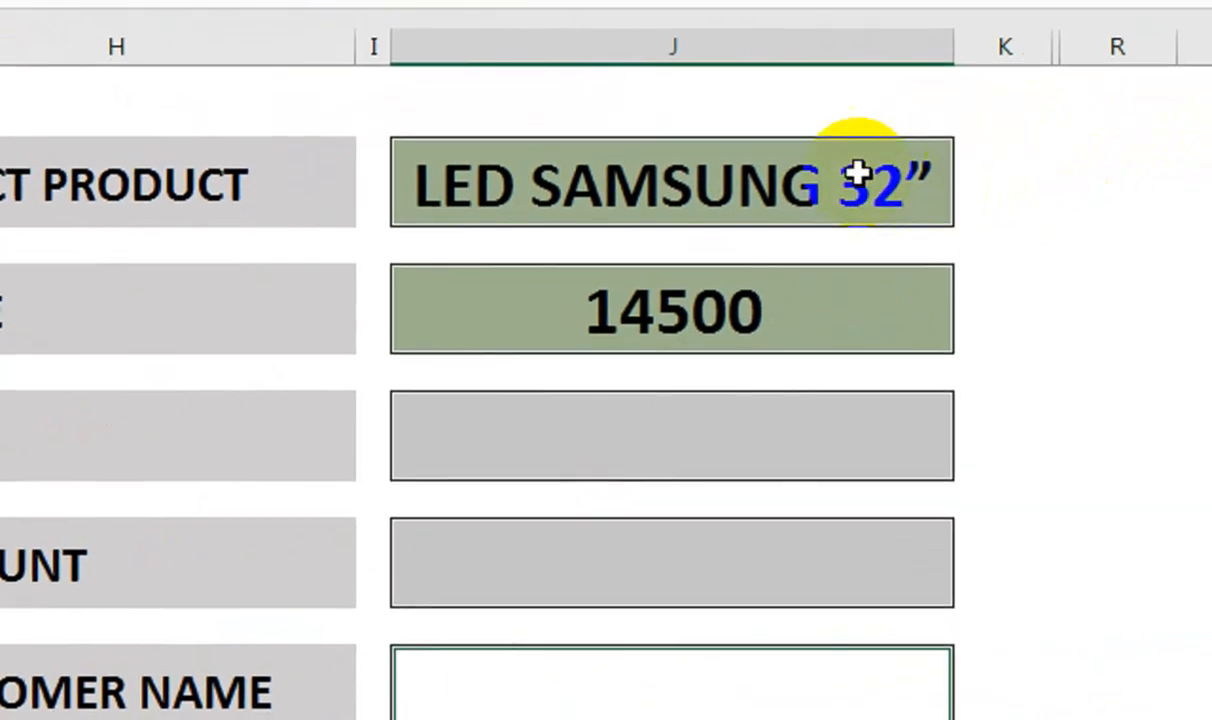
{"action": "left_click", "coordinate": [1035, 138]}
{"action": "key", "text": "Delete"}
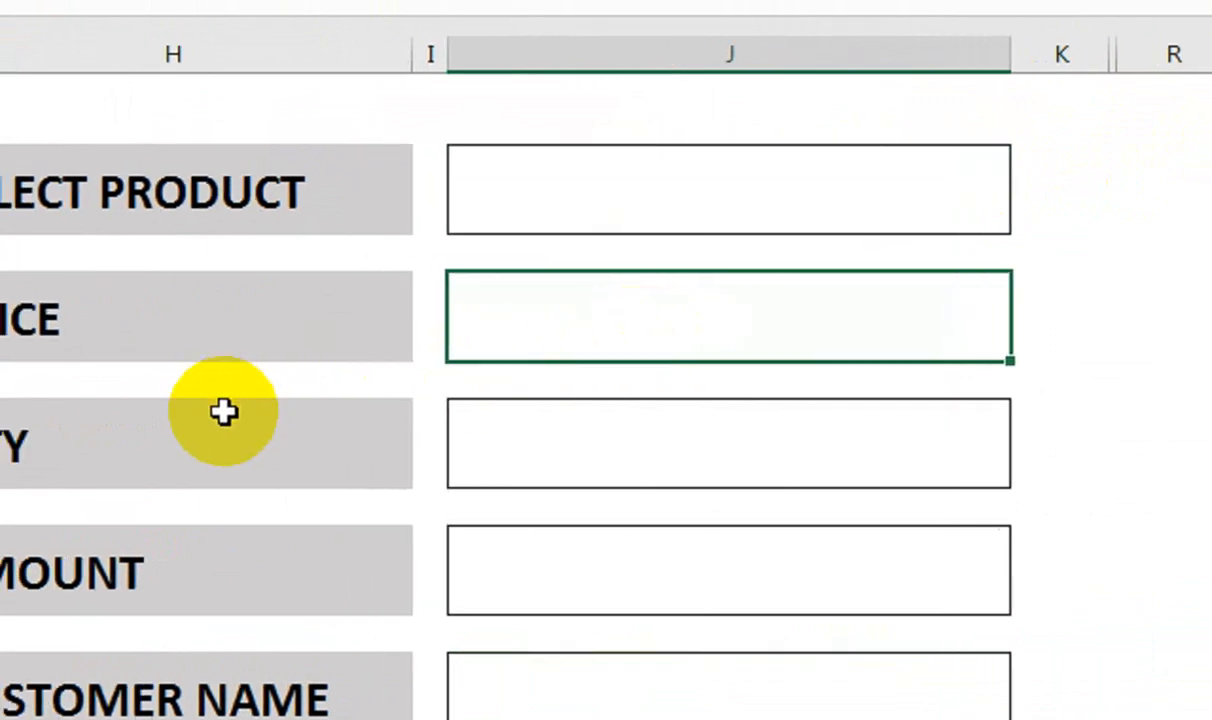
Enter an IFERROR formula in the AMOUNT box multiplying price J4 by quantity J6
{"action": "left_click", "coordinate": [458, 458]}
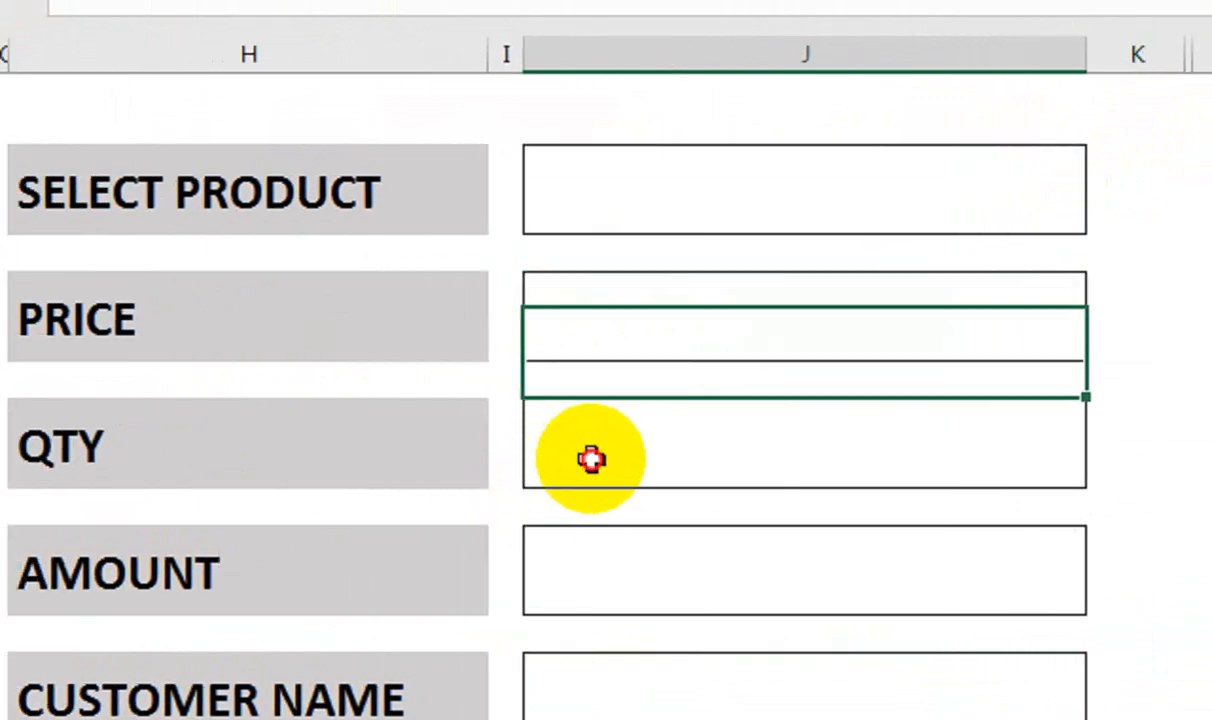
{"action": "left_click", "coordinate": [591, 590]}
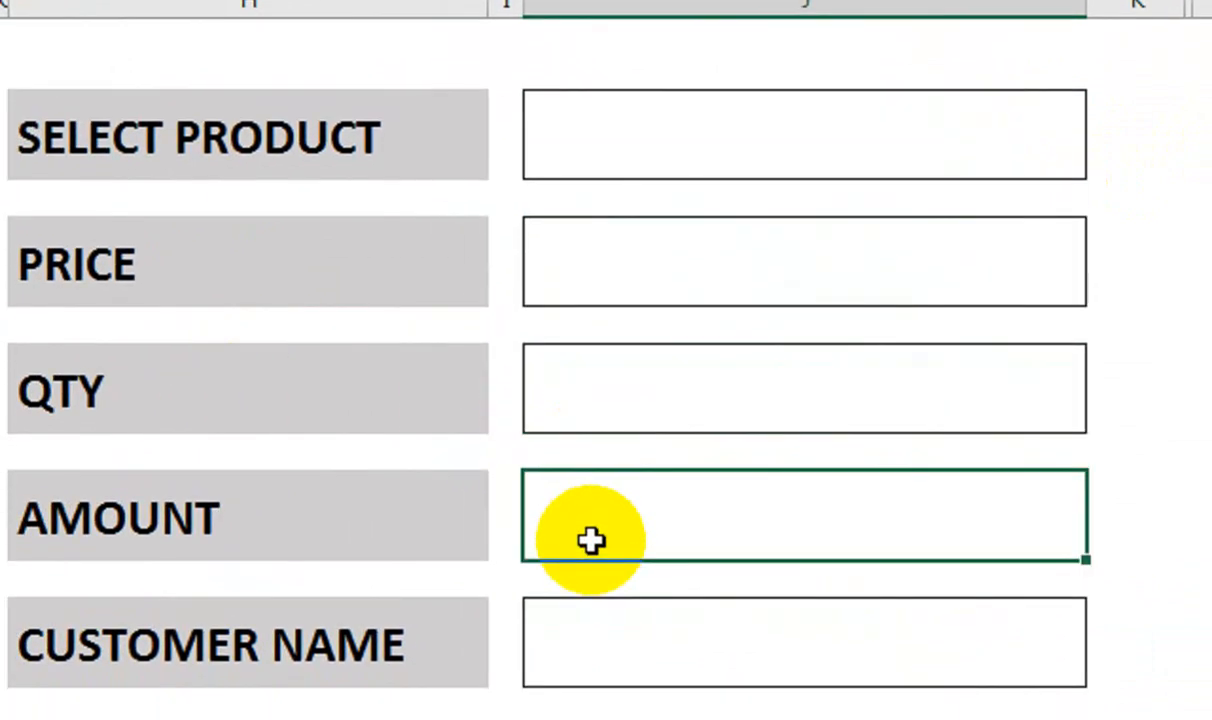
{"action": "type", "text": "=IFE"}
{"action": "key", "text": "Tab"}
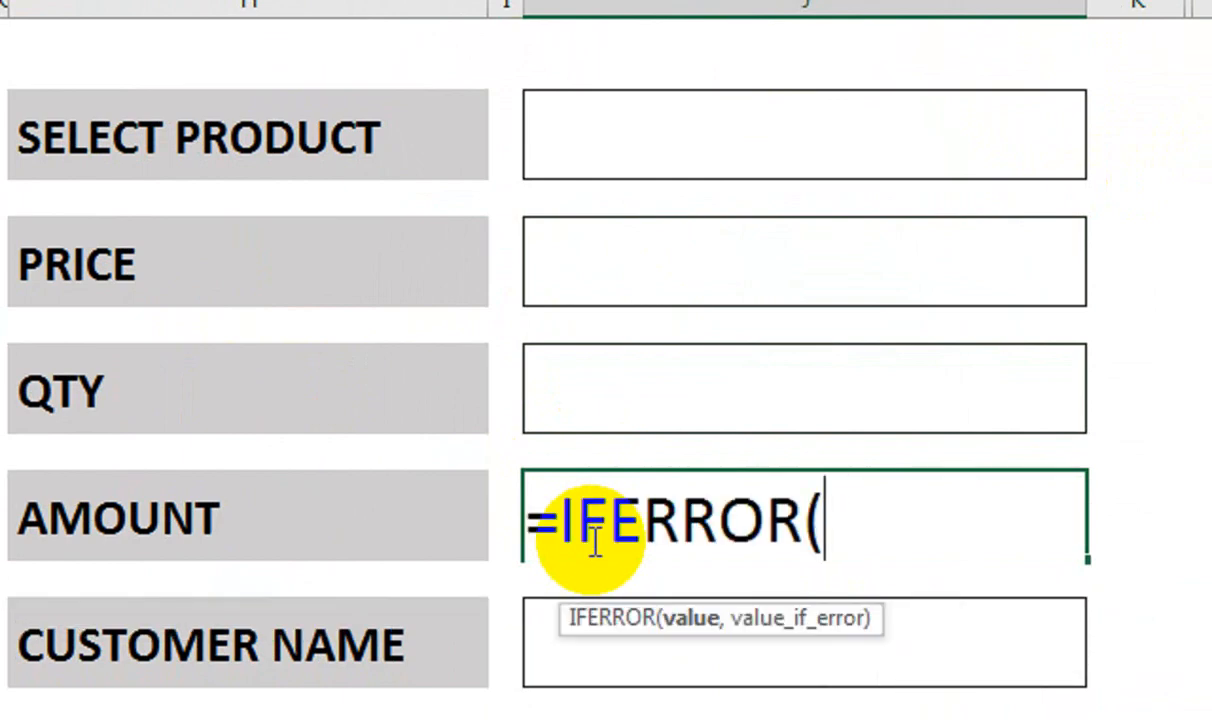
{"action": "left_click", "coordinate": [676, 244]}
{"action": "type", "text": "*"}
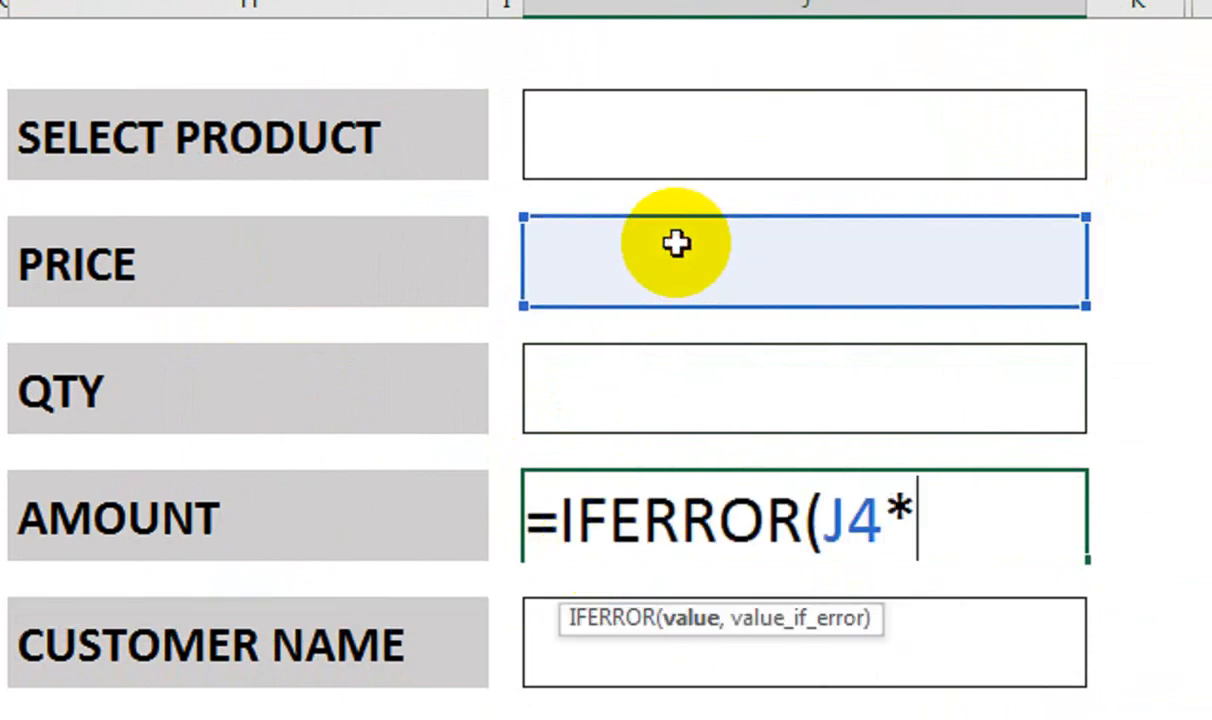
{"action": "left_click", "coordinate": [672, 378]}
{"action": "type", "text": ",\""}
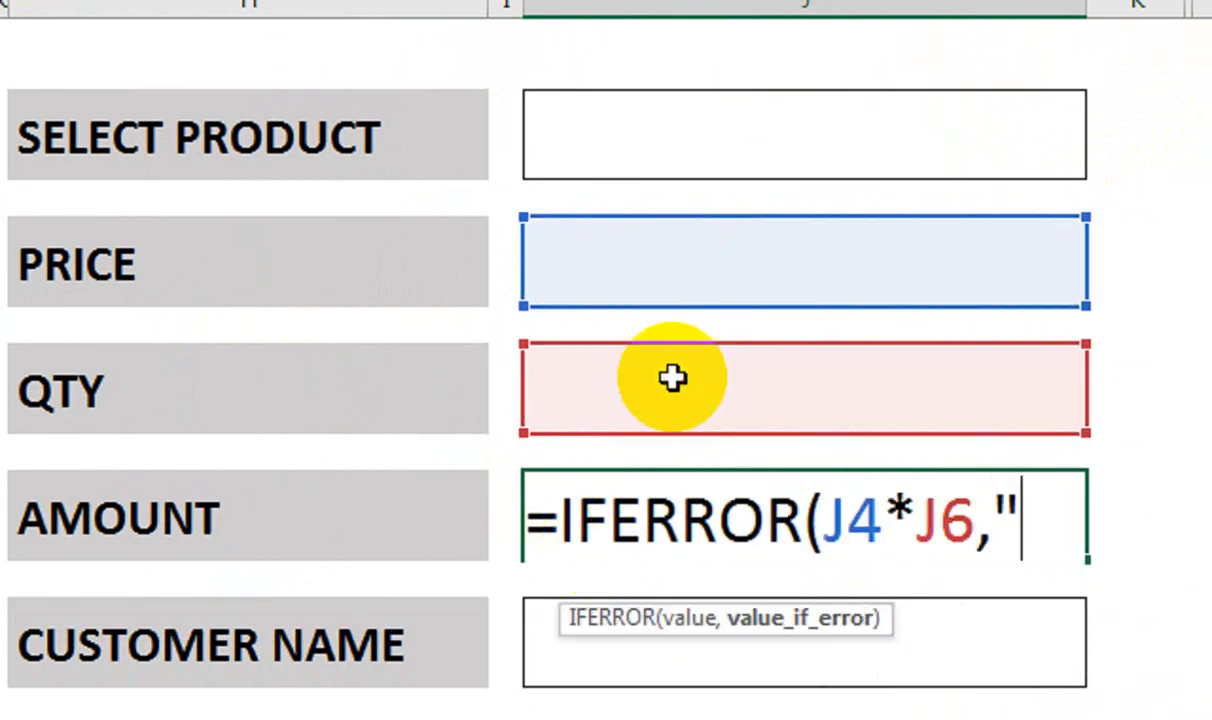
{"action": "key", "text": "Return"}
{"action": "key", "text": "Return"}
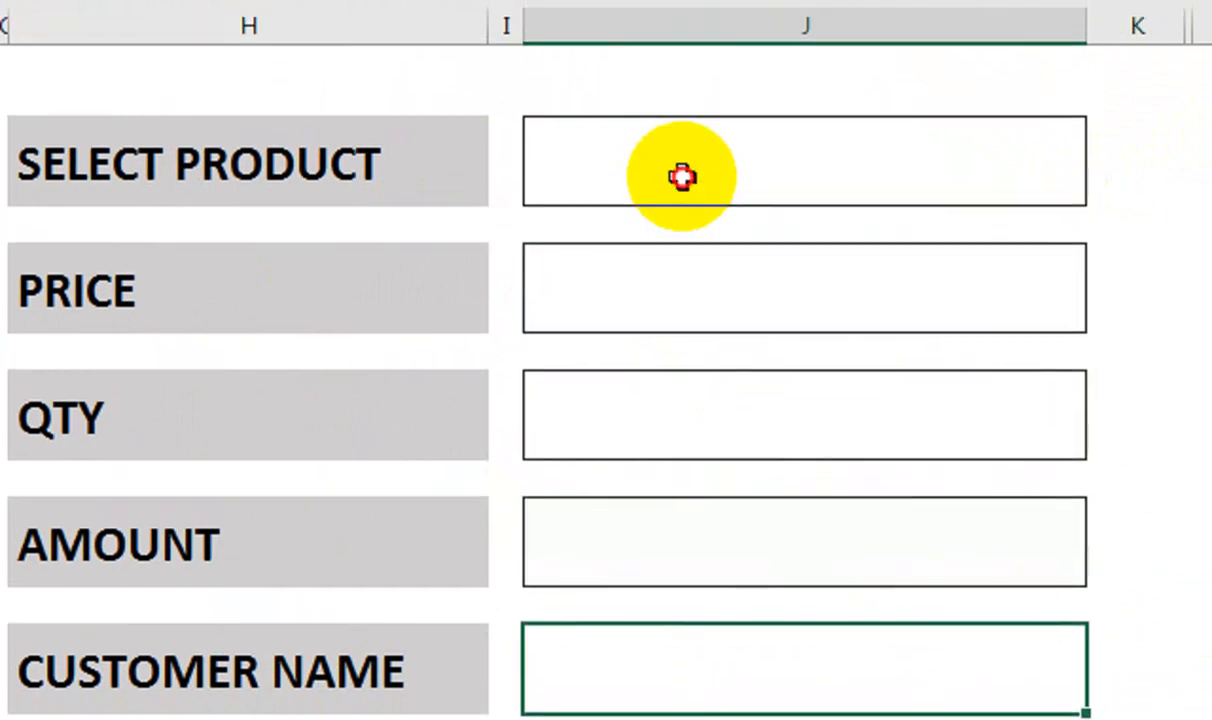
Pick Hard Drive 8TB from the product list and enter quantity 10
{"action": "left_click", "coordinate": [936, 129]}
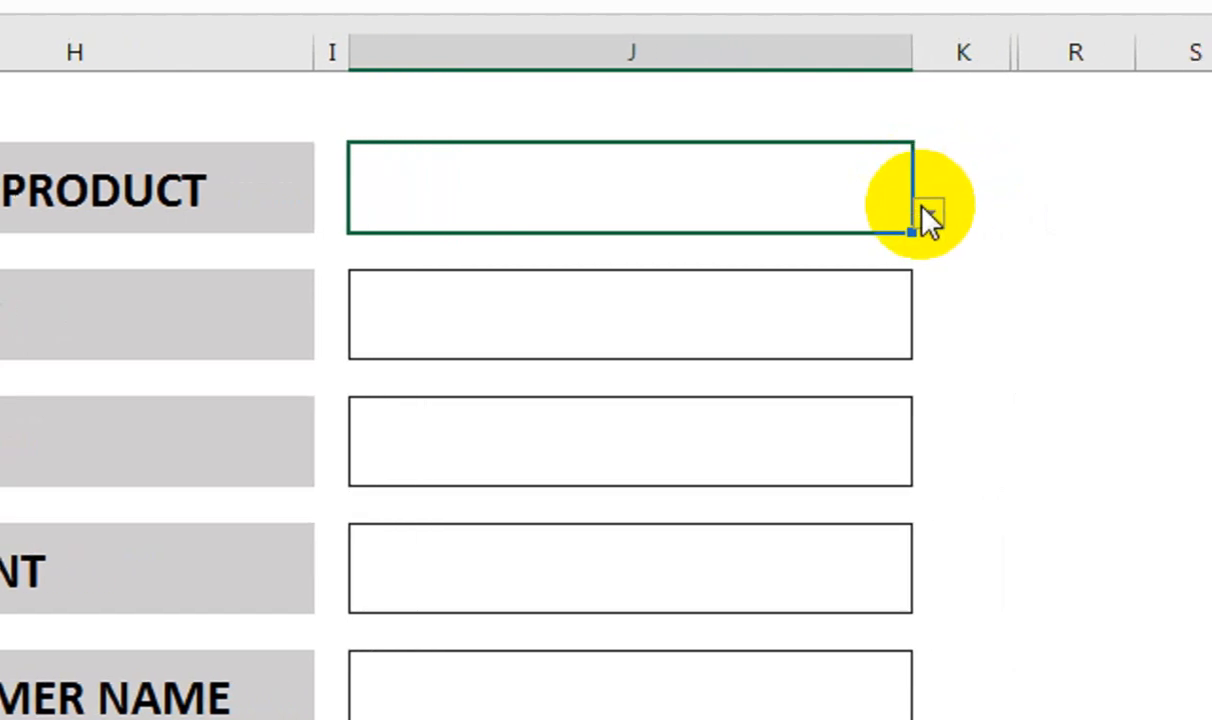
{"action": "left_click", "coordinate": [1030, 211]}
{"action": "left_click", "coordinate": [905, 270]}
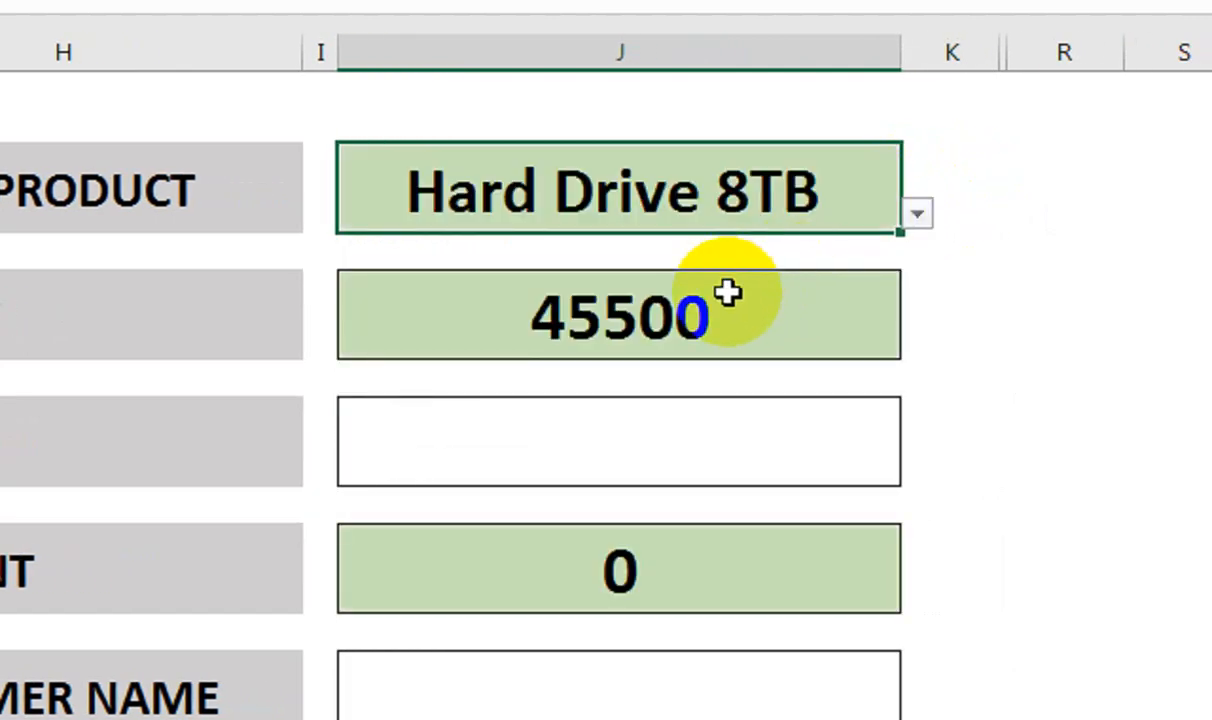
{"action": "left_click", "coordinate": [456, 414]}
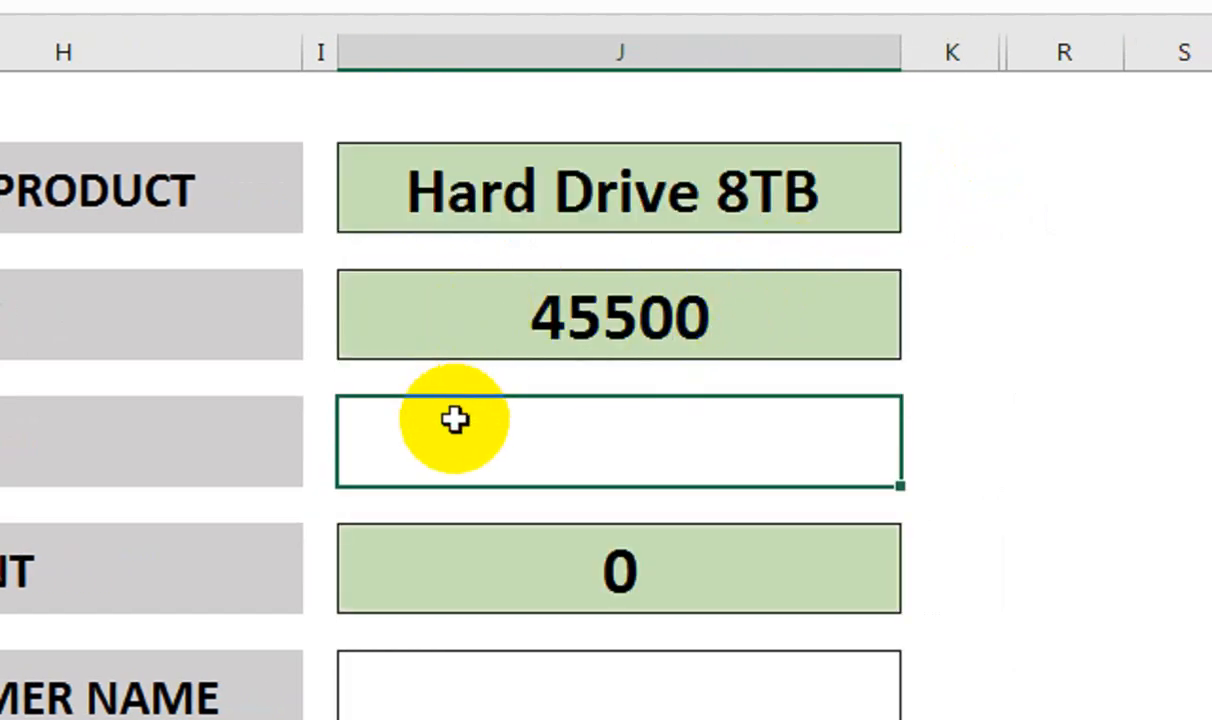
{"action": "type", "text": "10"}
{"action": "key", "text": "Return"}
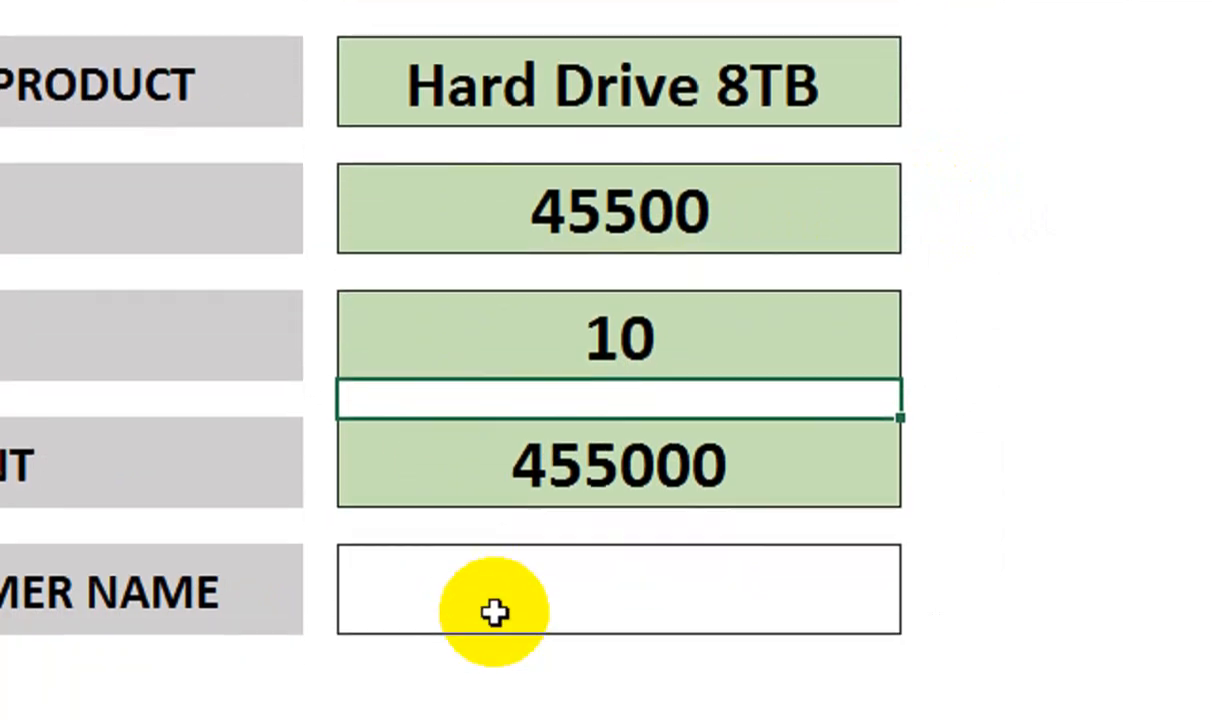
Enter ABC COMPANY in the Customer Name box
{"action": "left_click", "coordinate": [494, 612]}
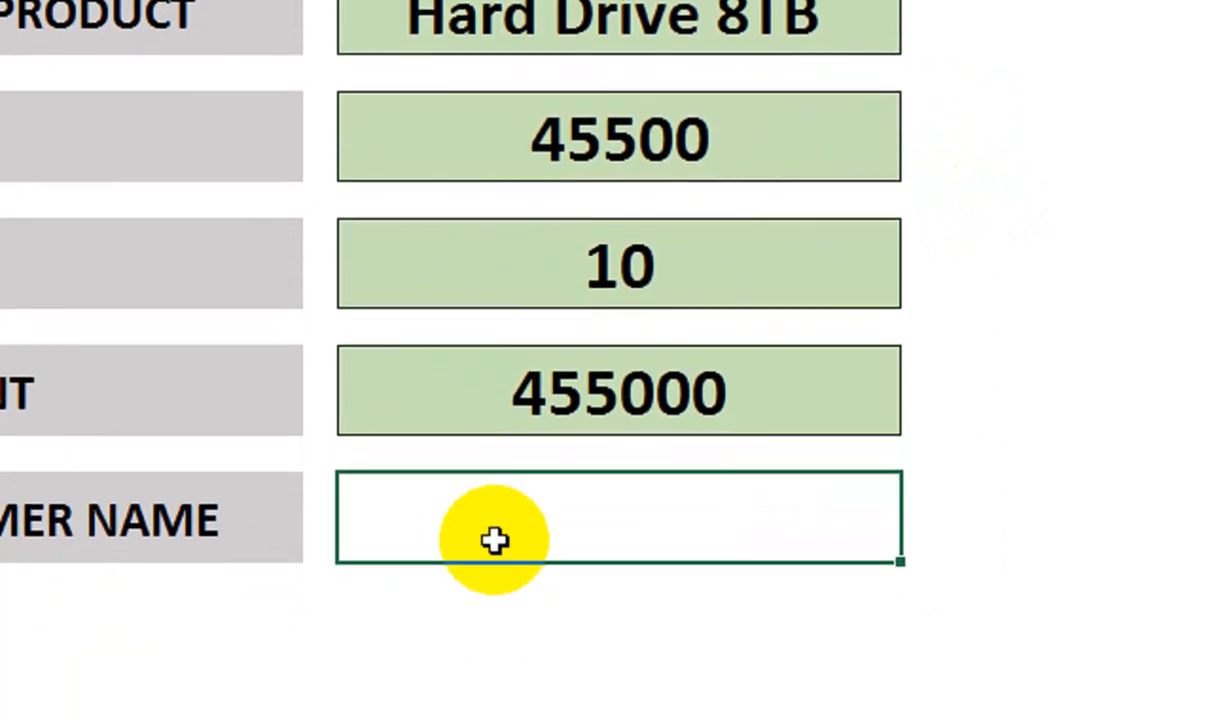
{"action": "type", "text": "ABC COMPA"}
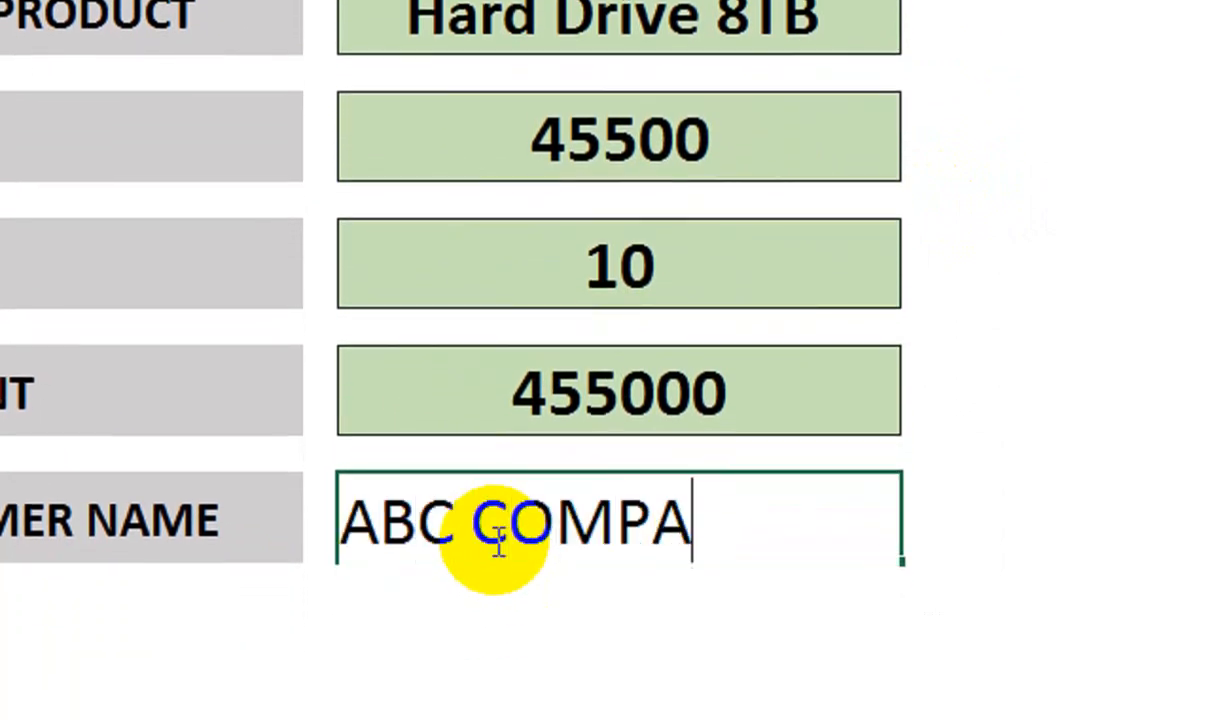
{"action": "type", "text": "NY"}
{"action": "left_click", "coordinate": [904, 372]}
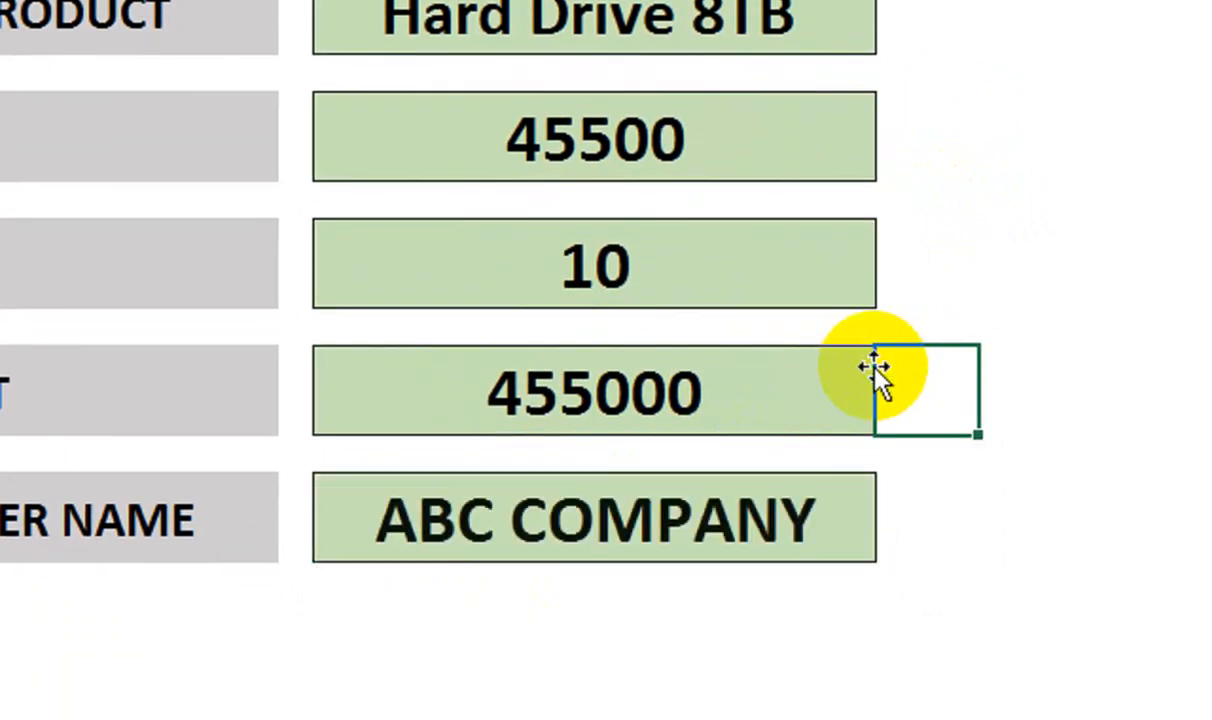
{"action": "left_click", "coordinate": [915, 487]}
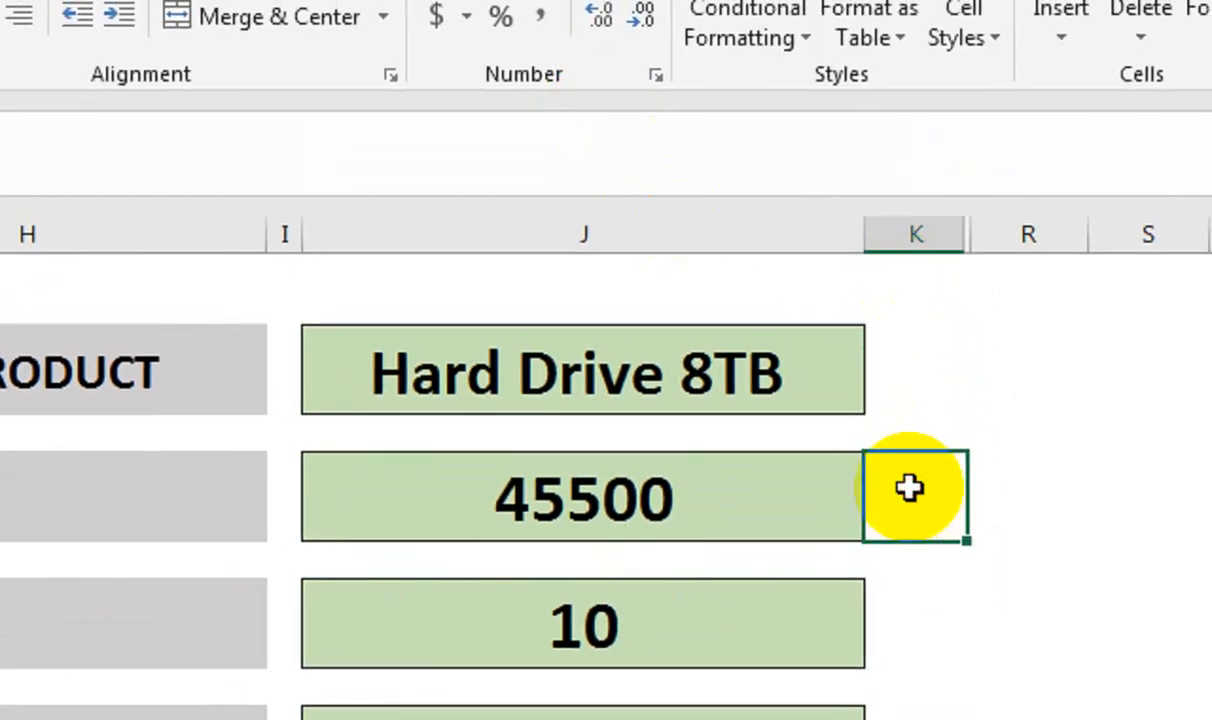
Enter =IF(J2<>"","P","") in K2 beside the product entry
{"action": "left_click", "coordinate": [905, 369]}
{"action": "type", "text": "=IF("}
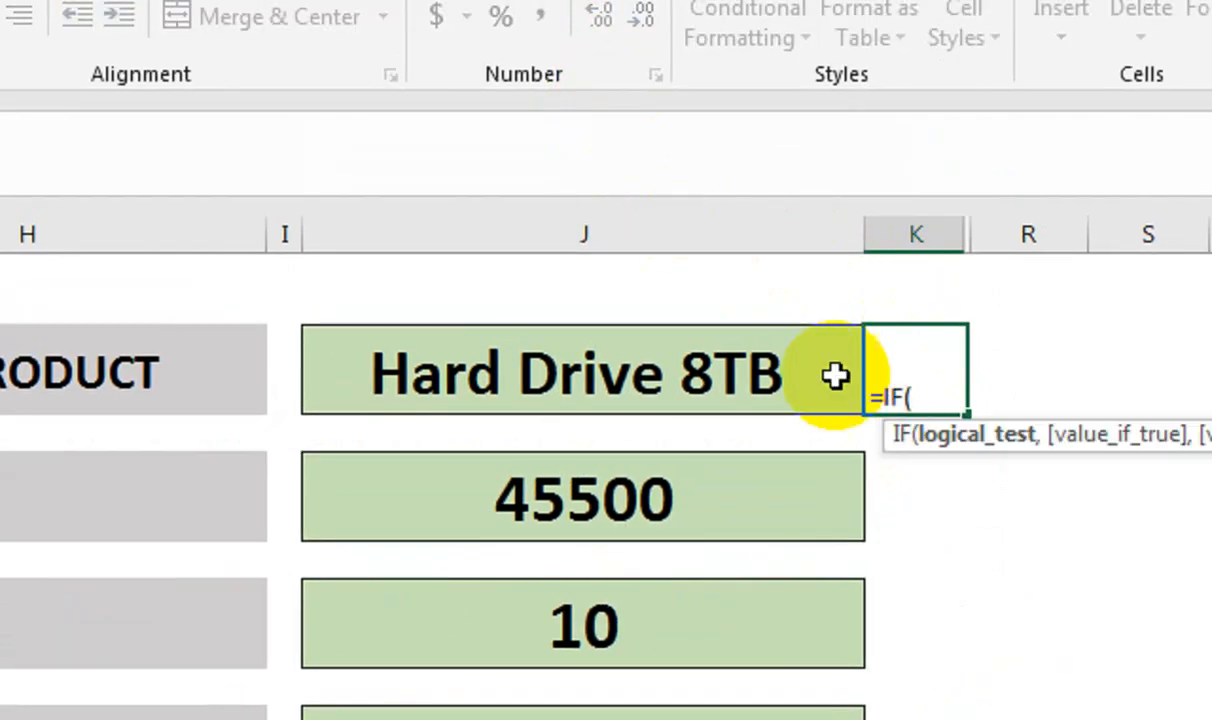
{"action": "left_click", "coordinate": [640, 322]}
{"action": "left_click", "coordinate": [645, 355]}
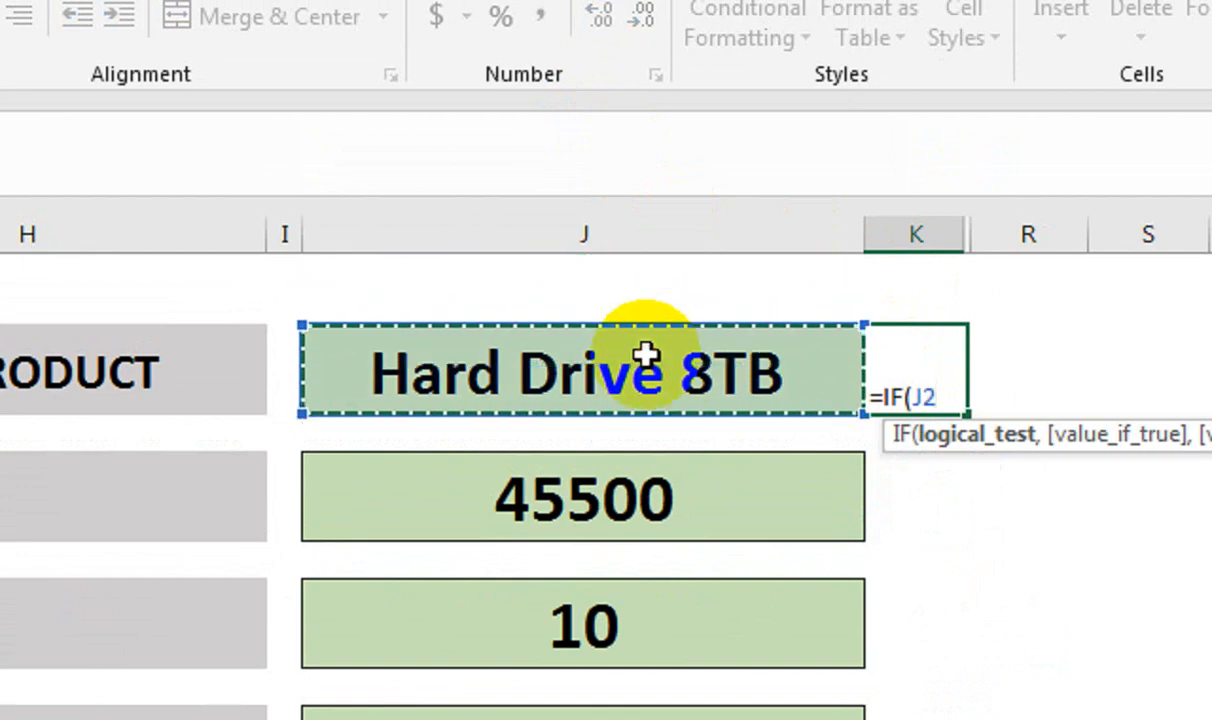
{"action": "type", "text": "<>\"\",\"P\",\""}
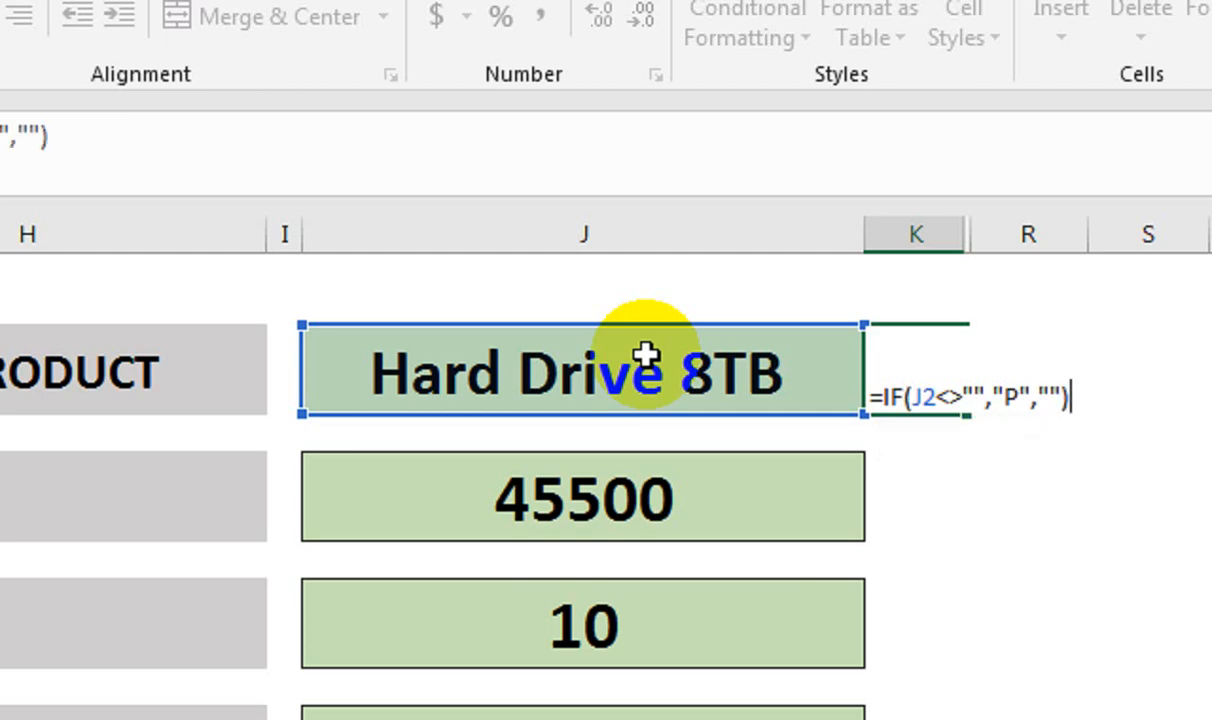
{"action": "key", "text": "Return"}
{"action": "key", "text": "Up"}
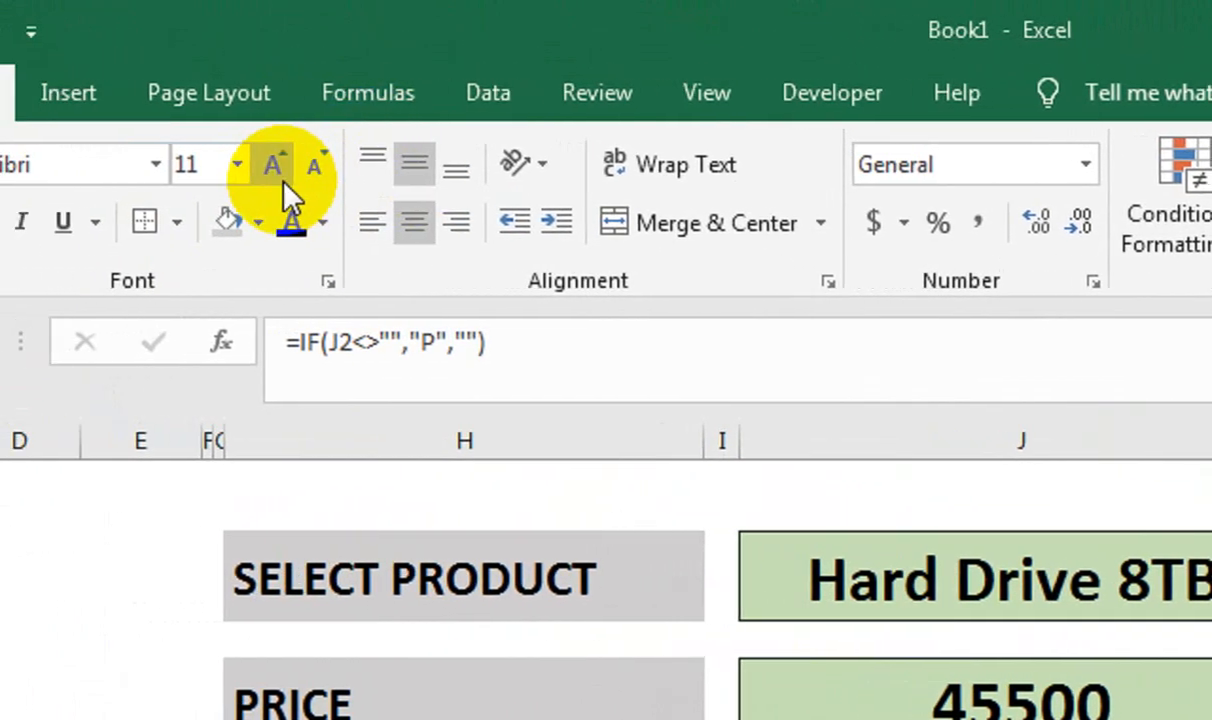
Format K2 at 36 point in Wingdings 2 so it displays a check mark
{"action": "double_click", "coordinate": [284, 182]}
{"action": "double_click", "coordinate": [284, 182]}
{"action": "triple_click", "coordinate": [284, 182]}
{"action": "double_click", "coordinate": [284, 182]}
{"action": "left_click", "coordinate": [304, 181]}
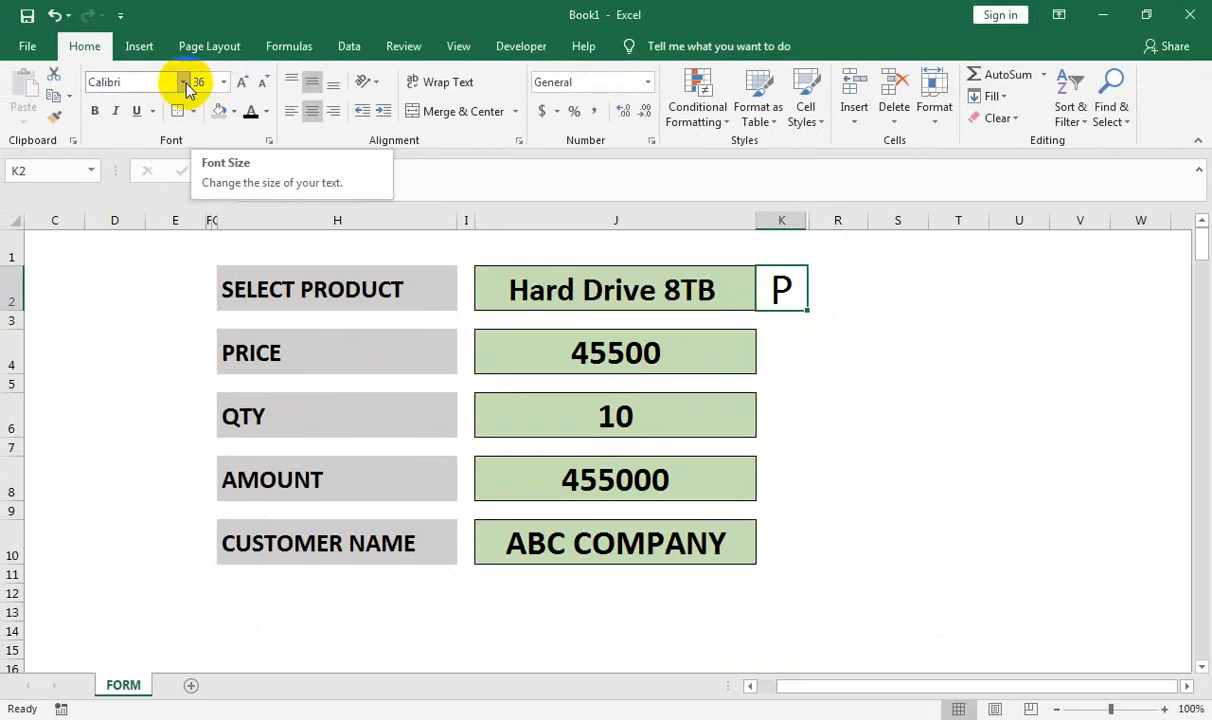
{"action": "left_click", "coordinate": [184, 83]}
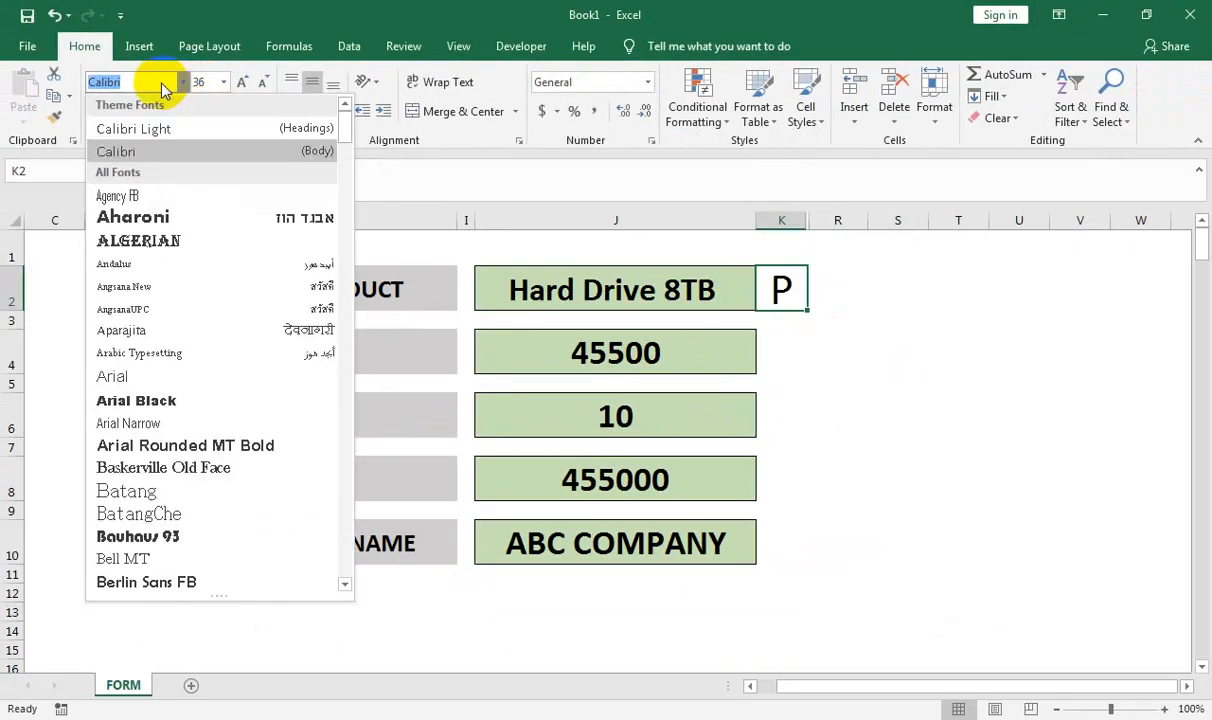
{"action": "type", "text": "Webdings"}
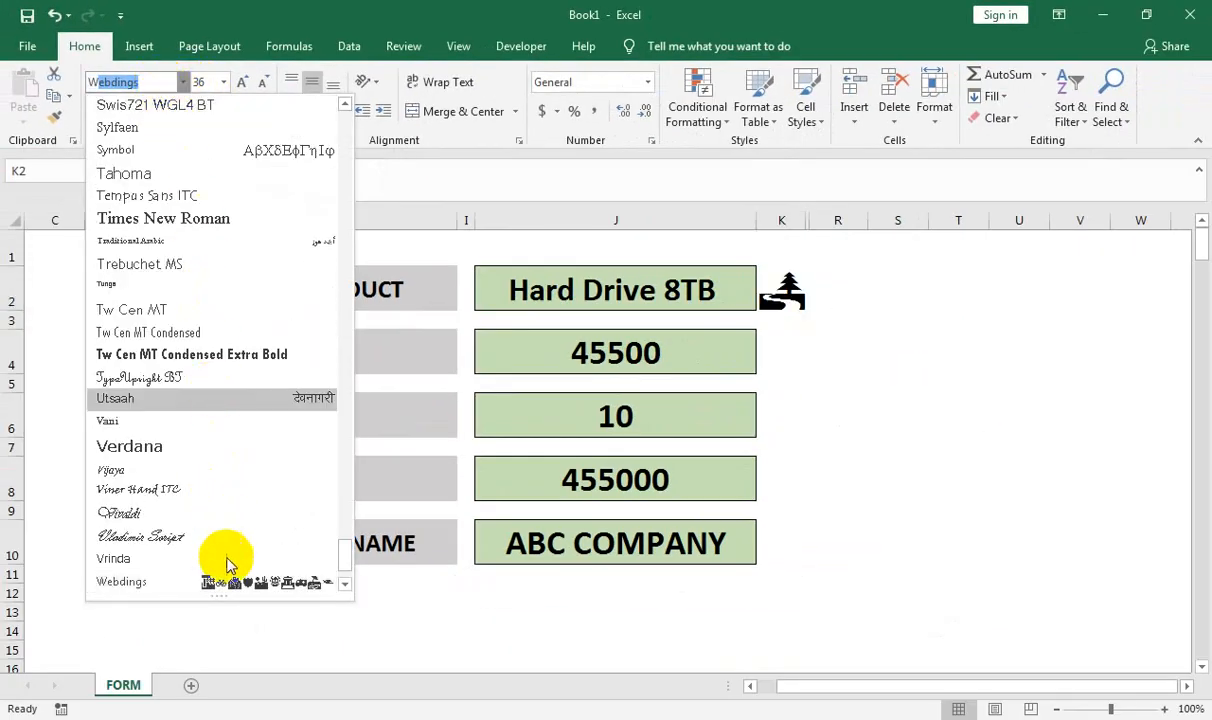
{"action": "left_click", "coordinate": [344, 584]}
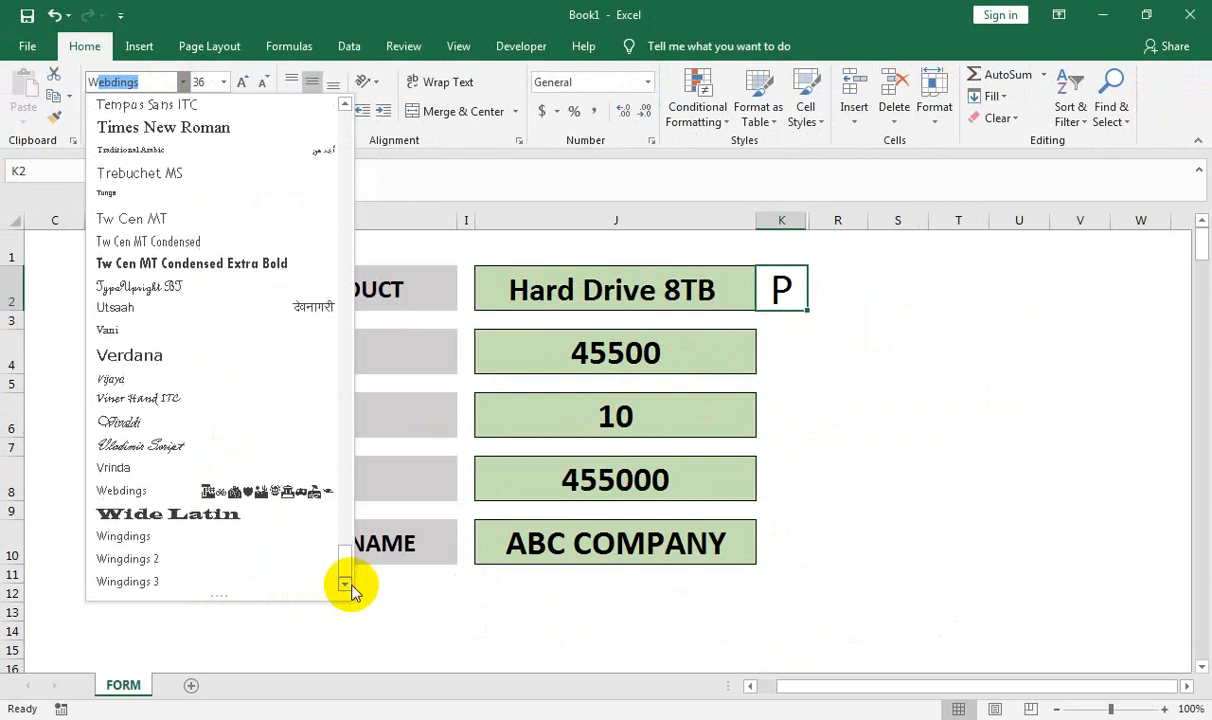
{"action": "left_click", "coordinate": [252, 566]}
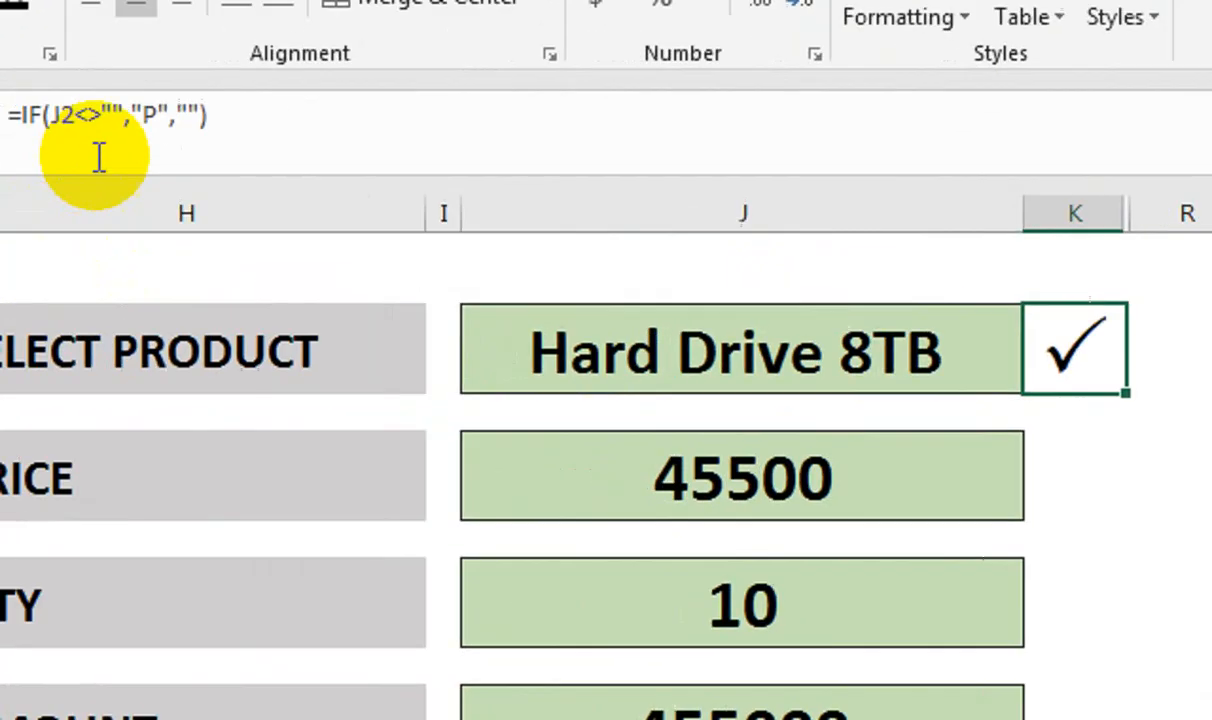
{"action": "triple_click", "coordinate": [289, 180]}
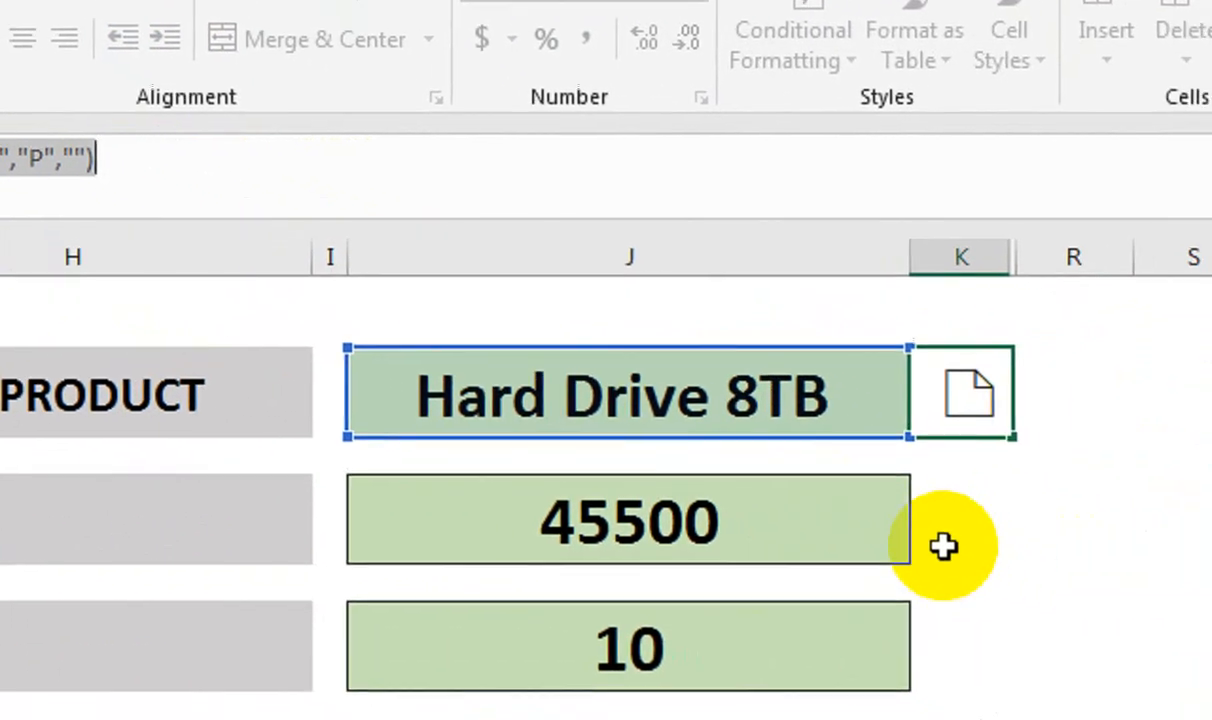
Paste the K2 check-mark formula into the check cells of the other form rows
{"action": "left_click", "coordinate": [1204, 567]}
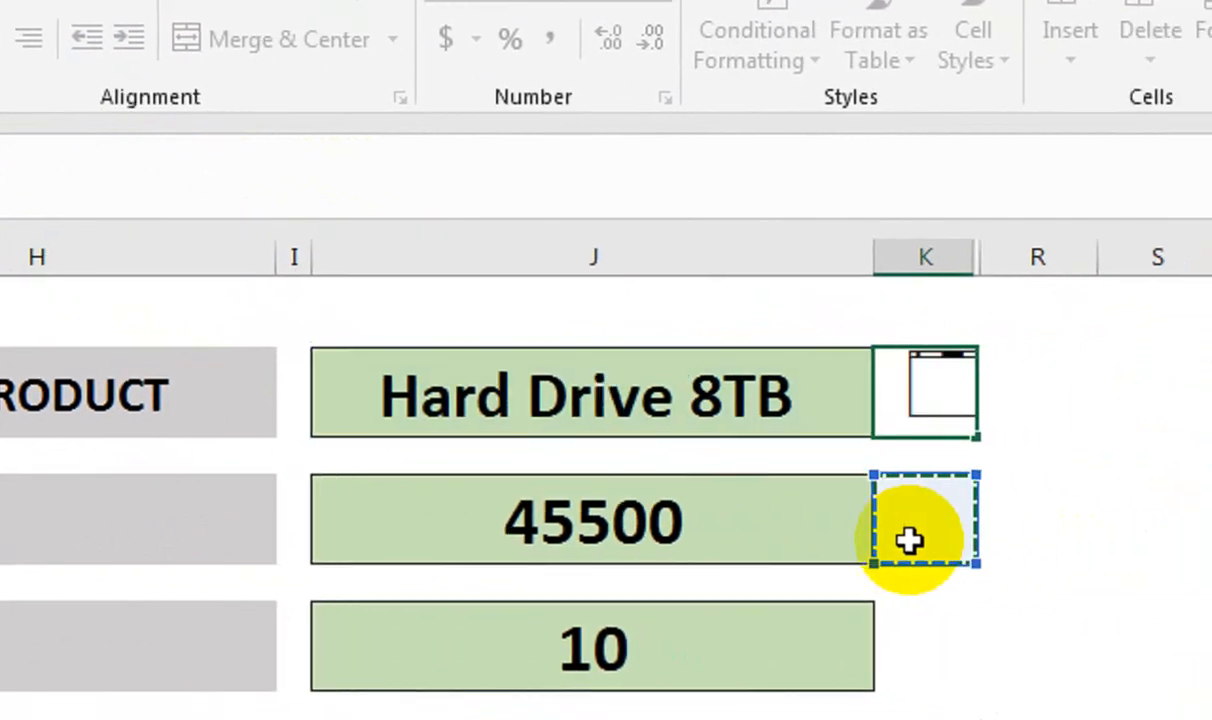
{"action": "key", "text": "Return"}
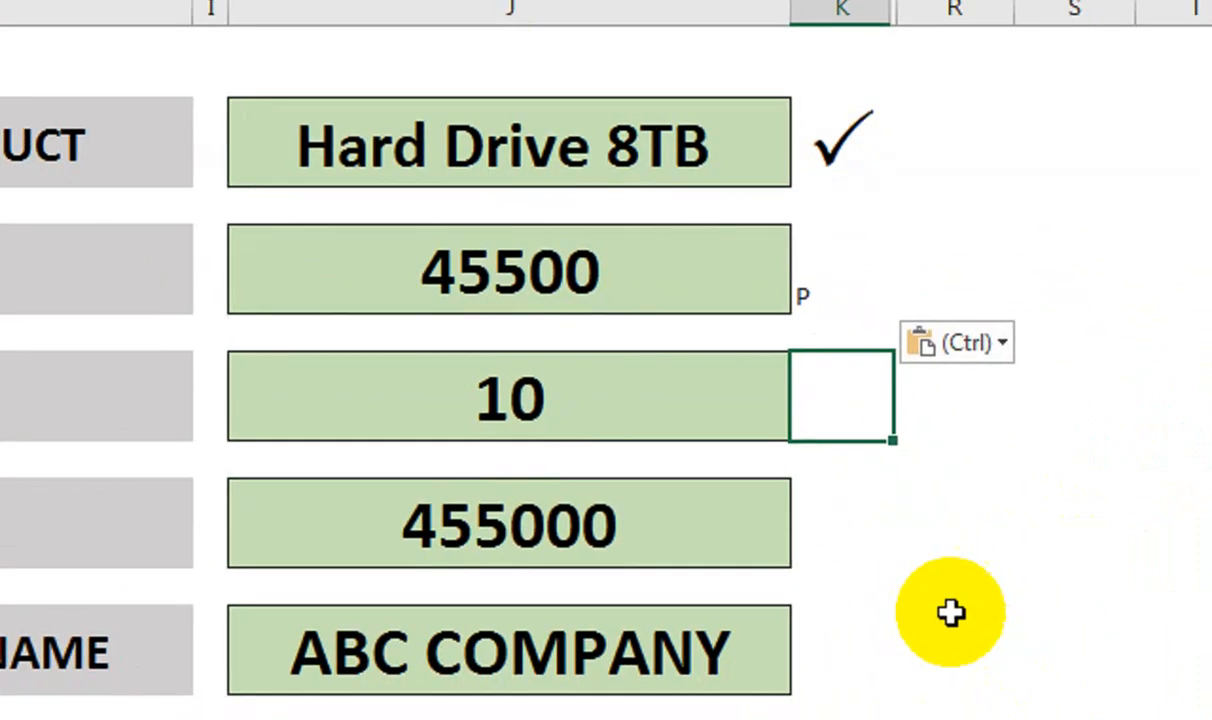
{"action": "type", "text": "P"}
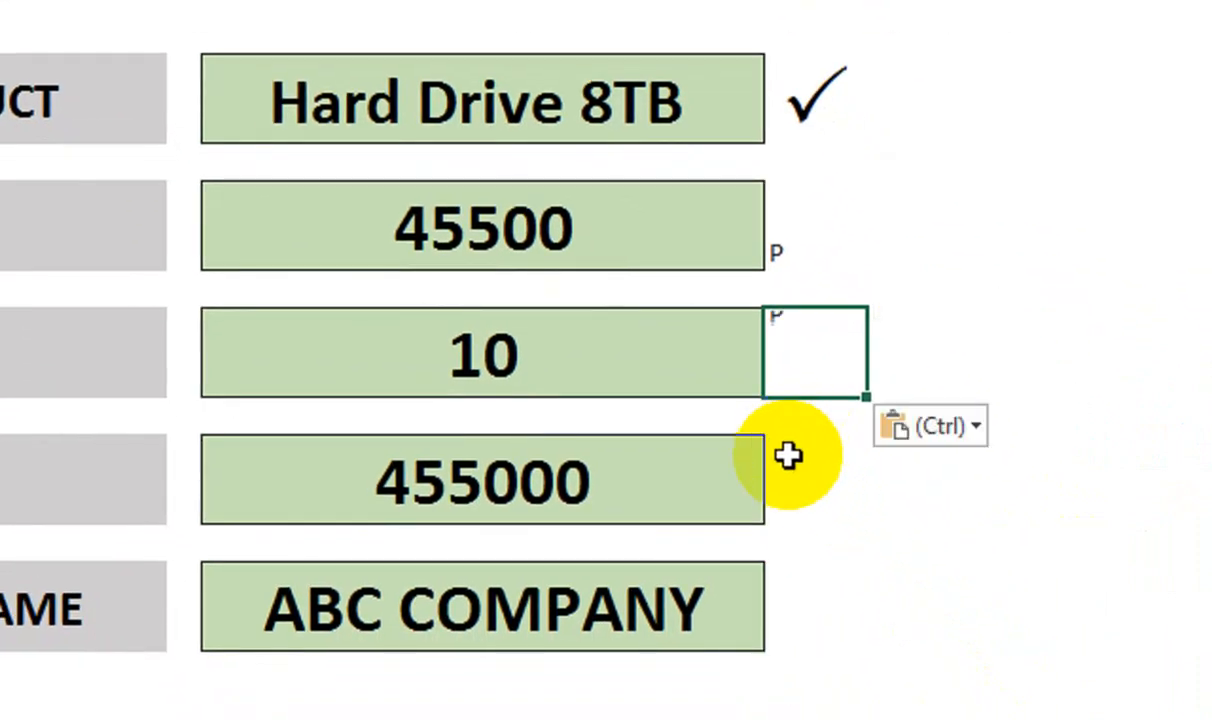
{"action": "left_click", "coordinate": [790, 476]}
{"action": "type", "text": "P"}
{"action": "left_click", "coordinate": [822, 606]}
{"action": "key", "text": "ctrl+v"}
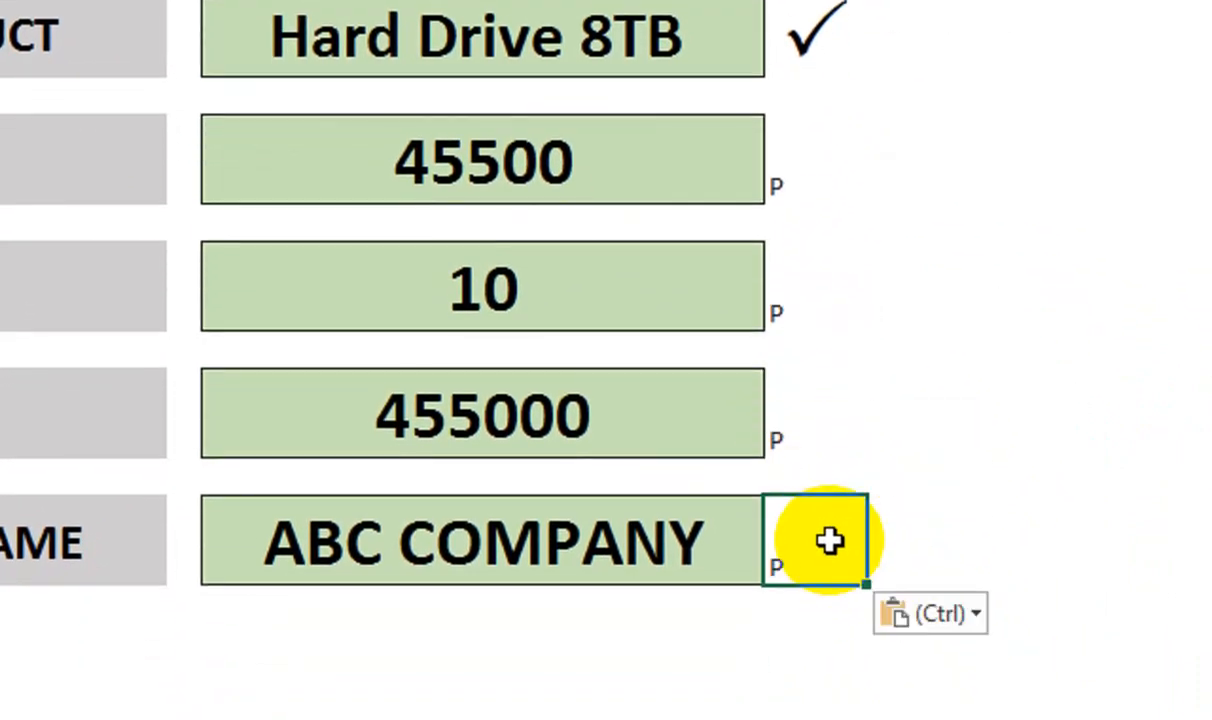
Re-point the pasted check formulas beside ABC COMPANY and 455000 to J10 and J8
{"action": "double_click", "coordinate": [833, 606]}
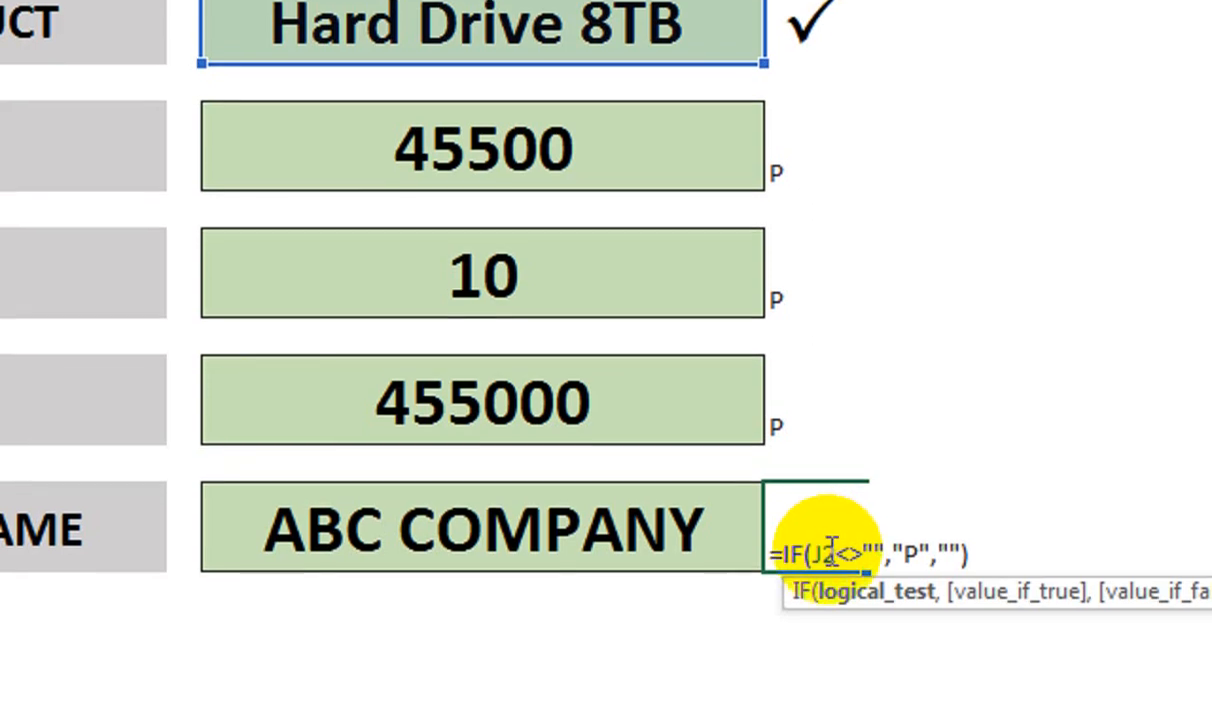
{"action": "double_click", "coordinate": [822, 566]}
{"action": "left_click", "coordinate": [727, 568]}
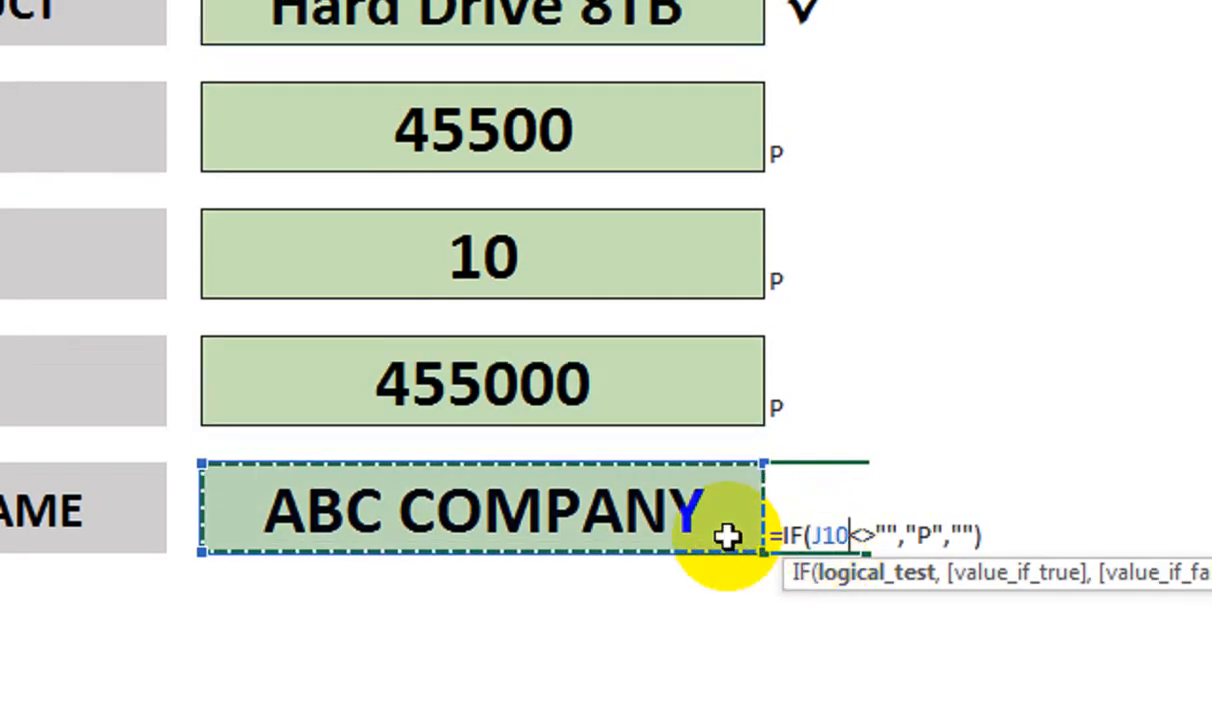
{"action": "key", "text": "Return"}
{"action": "double_click", "coordinate": [791, 386]}
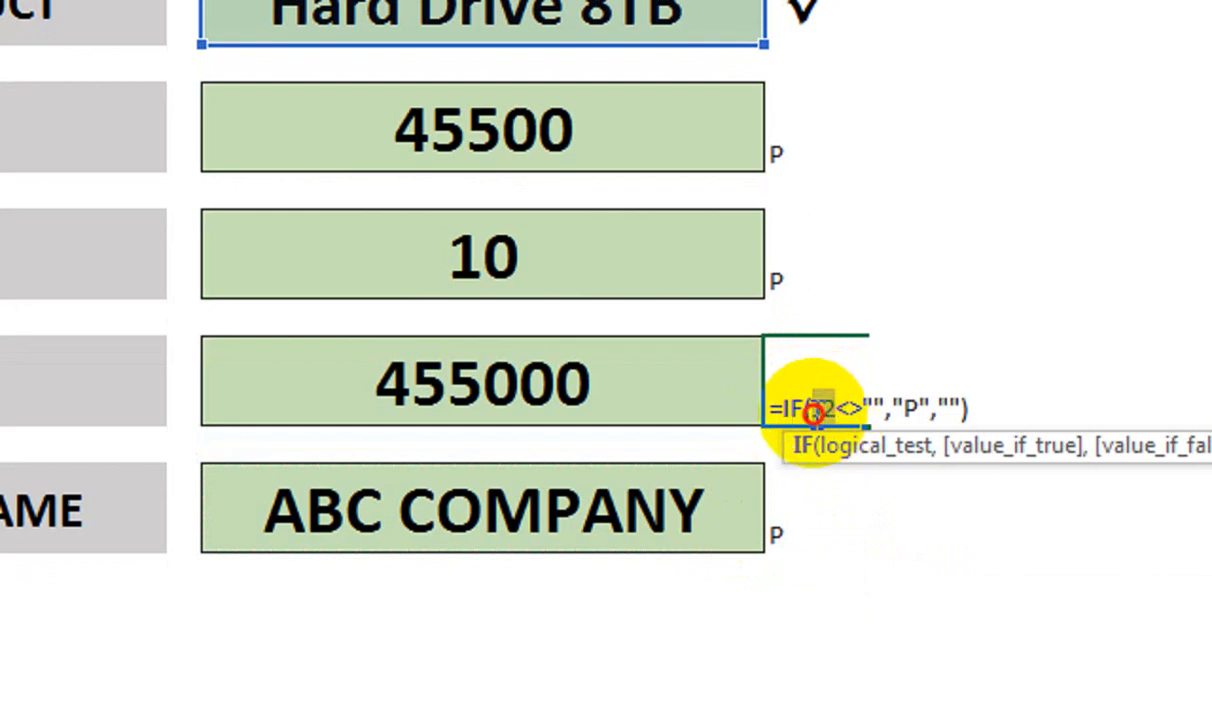
{"action": "double_click", "coordinate": [815, 410]}
{"action": "left_click", "coordinate": [692, 400]}
{"action": "key", "text": "Return"}
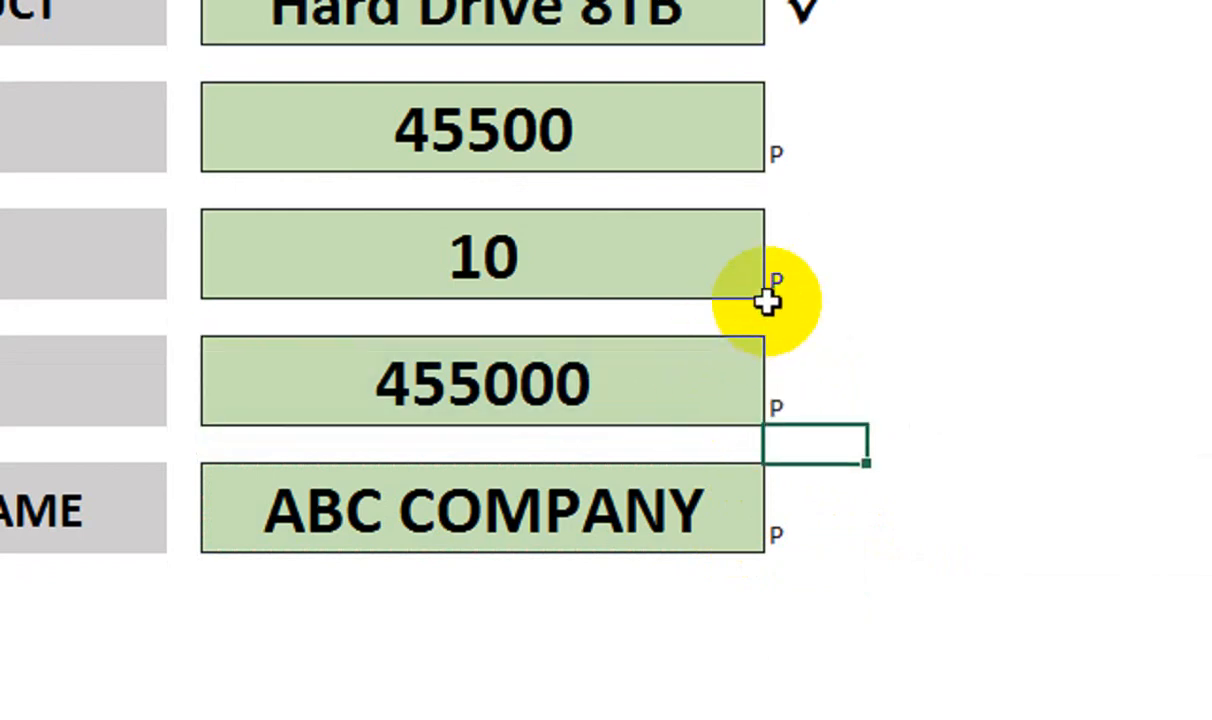
Re-point the check formulas beside 10 and 45500 to J6 and J4
{"action": "double_click", "coordinate": [778, 275]}
{"action": "double_click", "coordinate": [822, 283]}
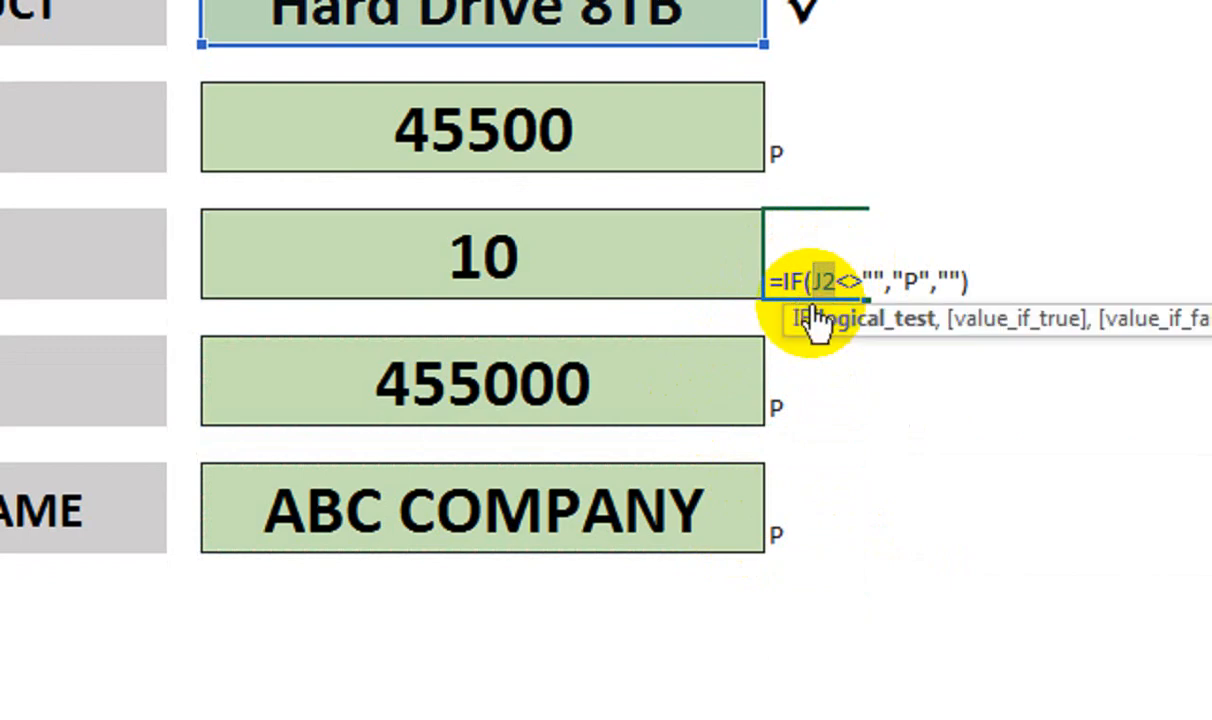
{"action": "left_click", "coordinate": [641, 265]}
{"action": "key", "text": "Return"}
{"action": "left_click", "coordinate": [808, 158]}
{"action": "double_click", "coordinate": [808, 178]}
{"action": "double_click", "coordinate": [812, 186]}
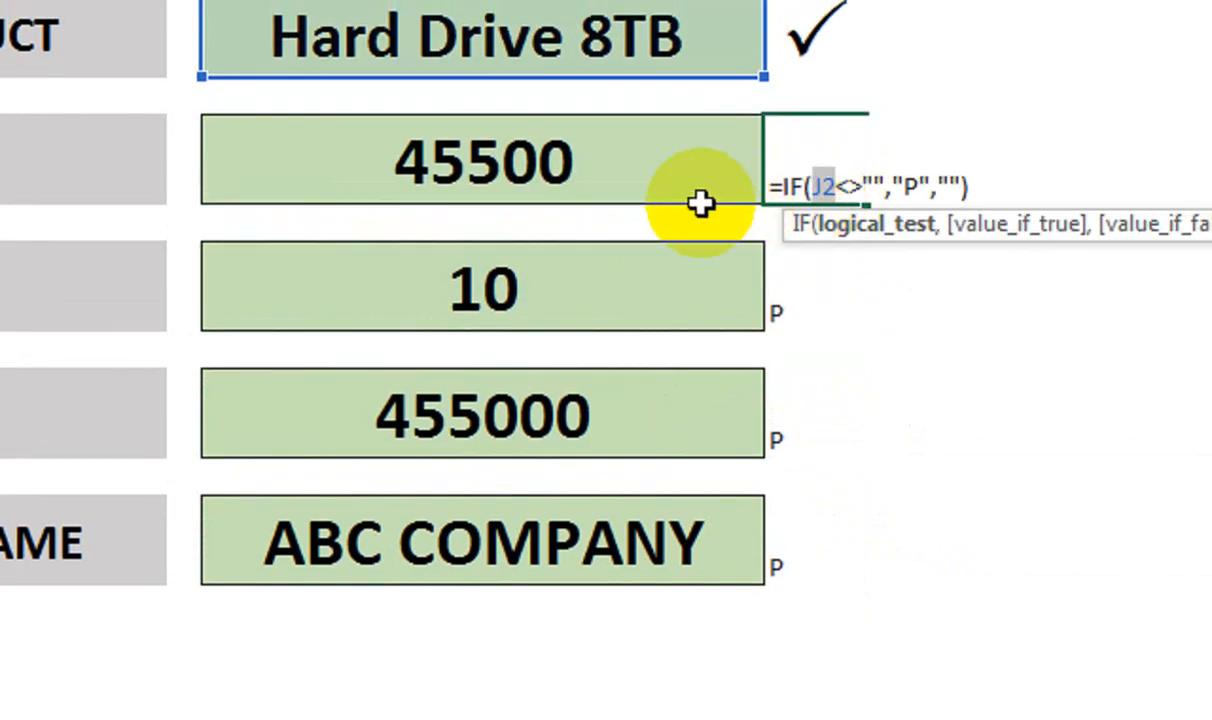
{"action": "left_click", "coordinate": [701, 195]}
{"action": "key", "text": "Return"}
Copy K2's Wingdings check-mark format to K4, K6, K8 and K10 with Format Painter
{"action": "left_click", "coordinate": [784, 155]}
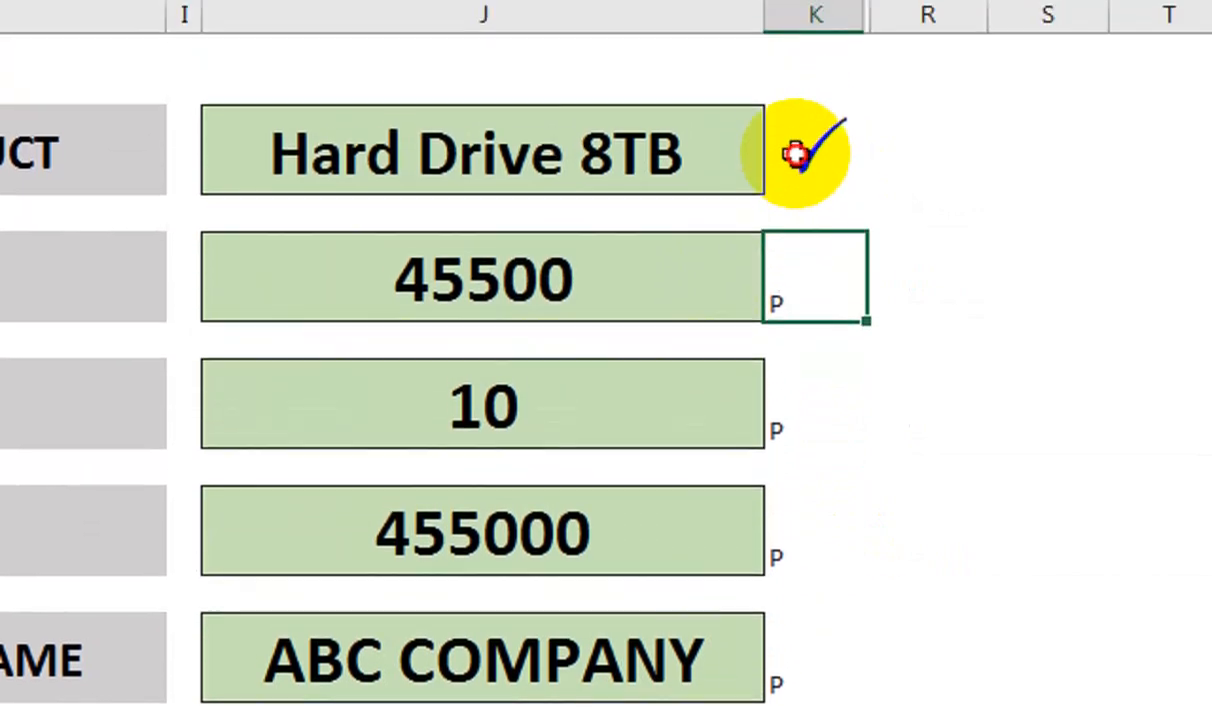
{"action": "left_click", "coordinate": [805, 68]}
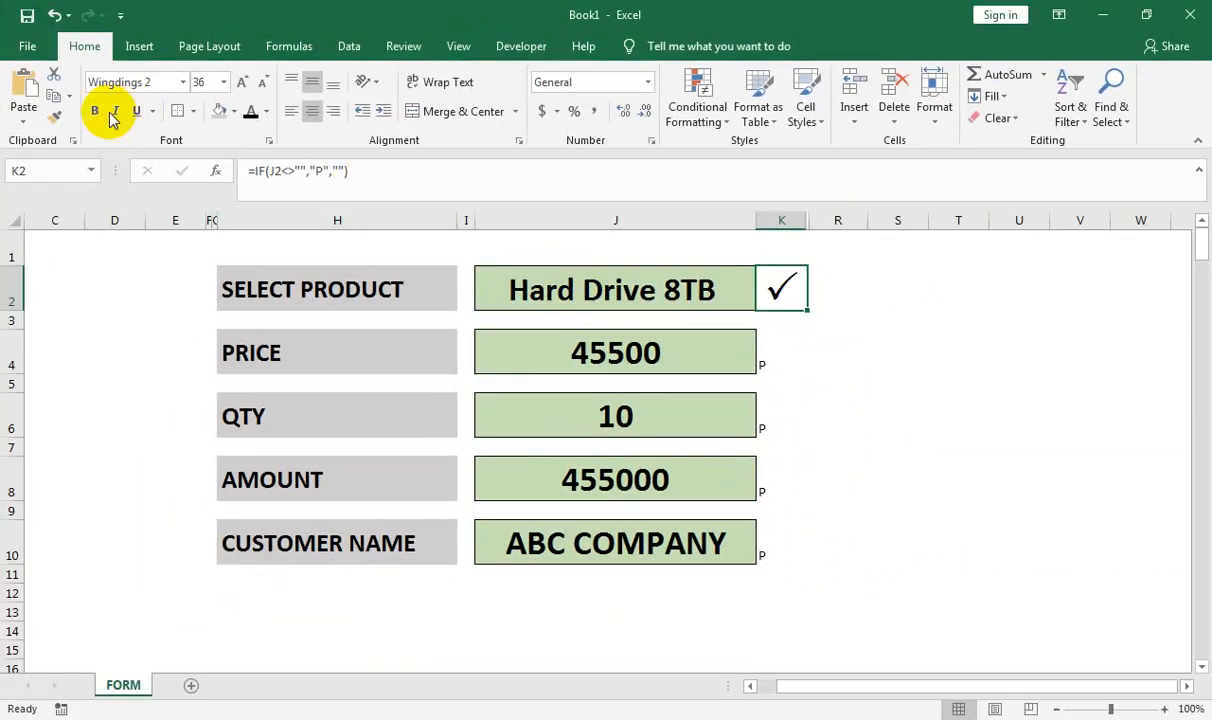
{"action": "double_click", "coordinate": [63, 119]}
{"action": "left_click", "coordinate": [783, 349]}
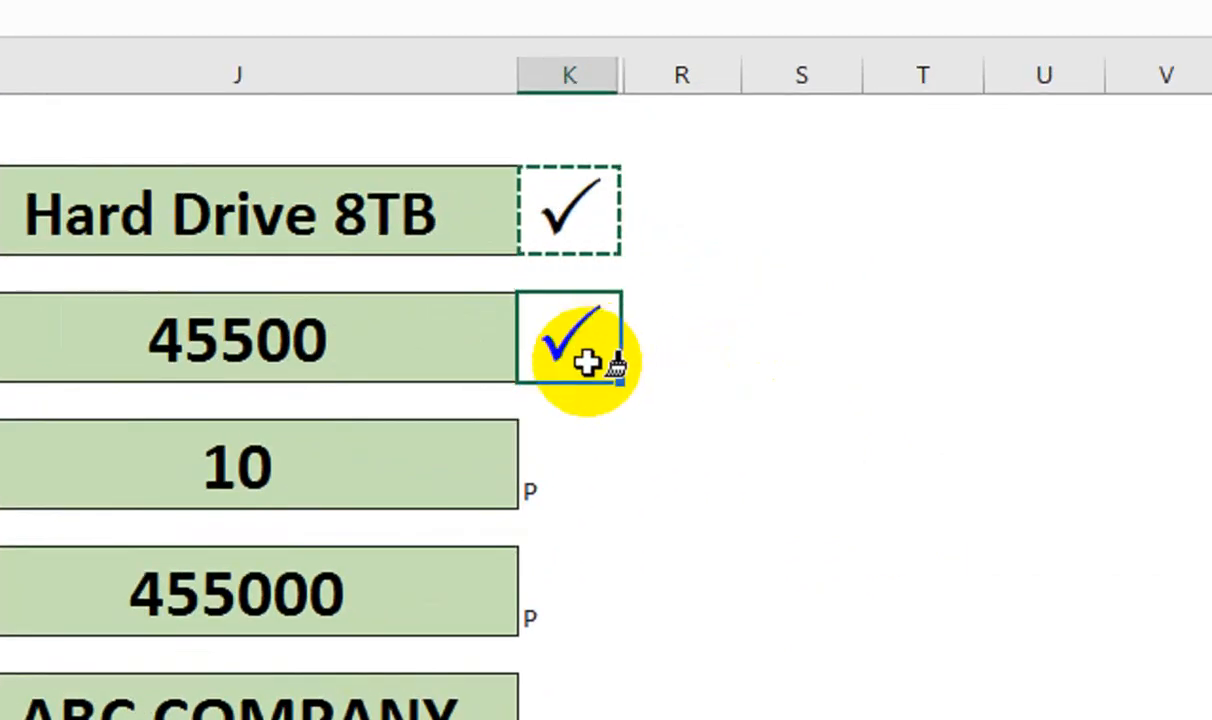
{"action": "left_click", "coordinate": [776, 431]}
{"action": "left_click", "coordinate": [548, 600]}
{"action": "left_click", "coordinate": [548, 712]}
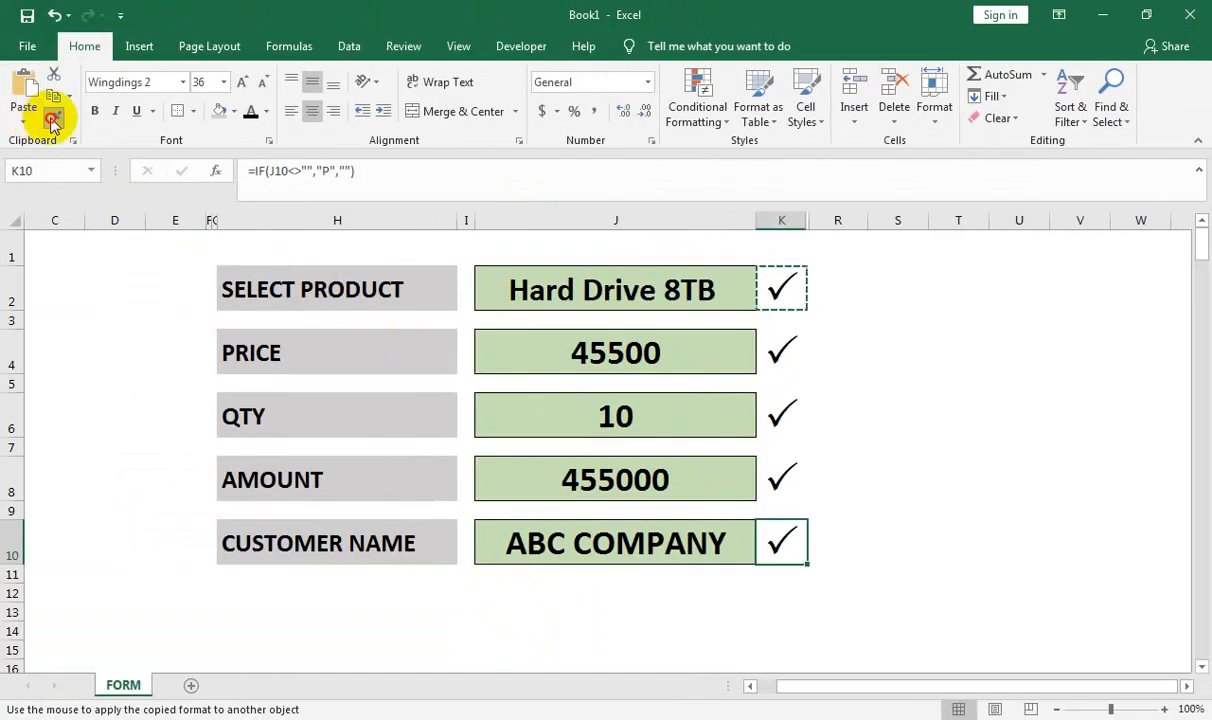
{"action": "left_click", "coordinate": [53, 120]}
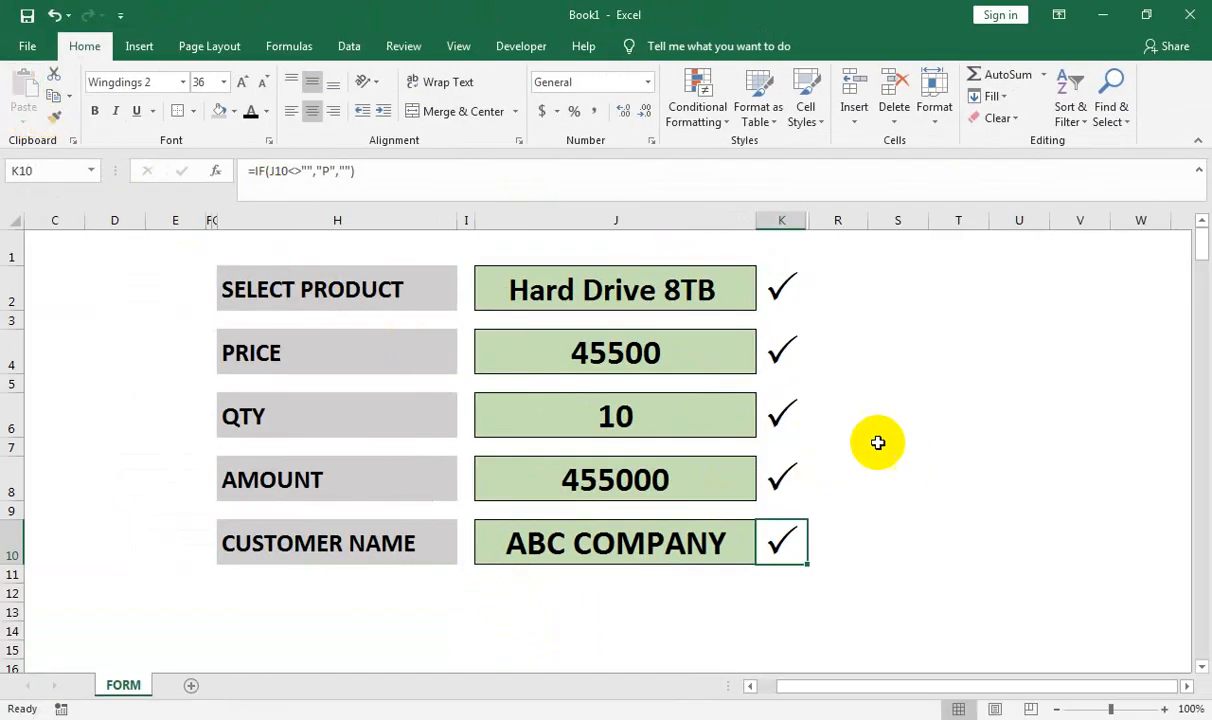
{"action": "left_click", "coordinate": [668, 298]}
Clear the product, quantity and customer name entries
{"action": "key", "text": "Delete"}
{"action": "left_click", "coordinate": [670, 416]}
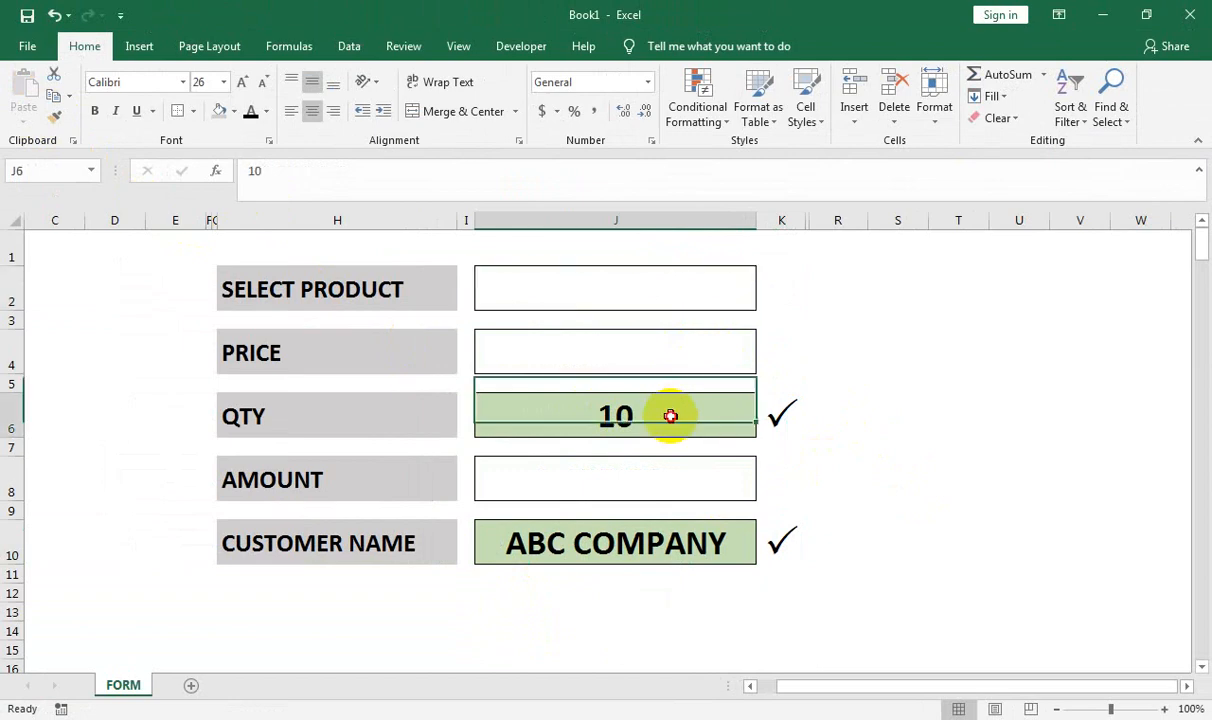
{"action": "key", "text": "Delete"}
{"action": "left_click", "coordinate": [676, 541]}
{"action": "key", "text": "Delete"}
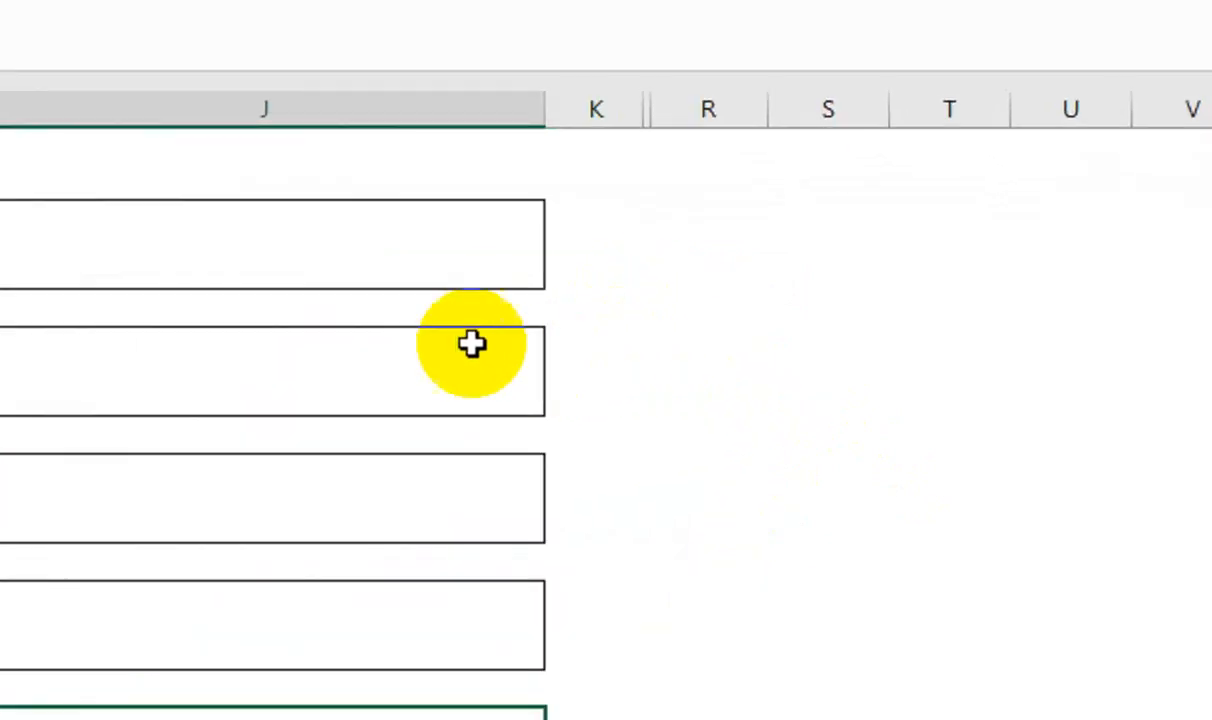
Choose Recharged Cell from the product list and enter quantity 20
{"action": "left_click", "coordinate": [633, 298]}
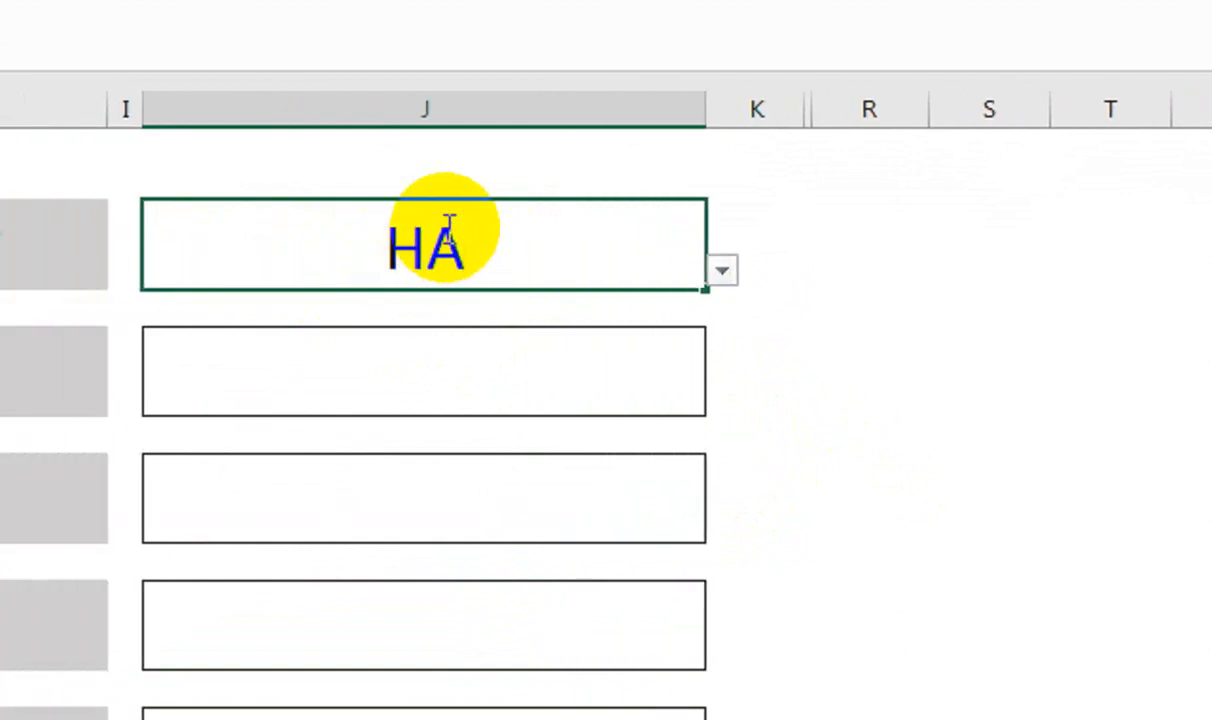
{"action": "left_click", "coordinate": [739, 286]}
{"action": "left_click", "coordinate": [706, 287]}
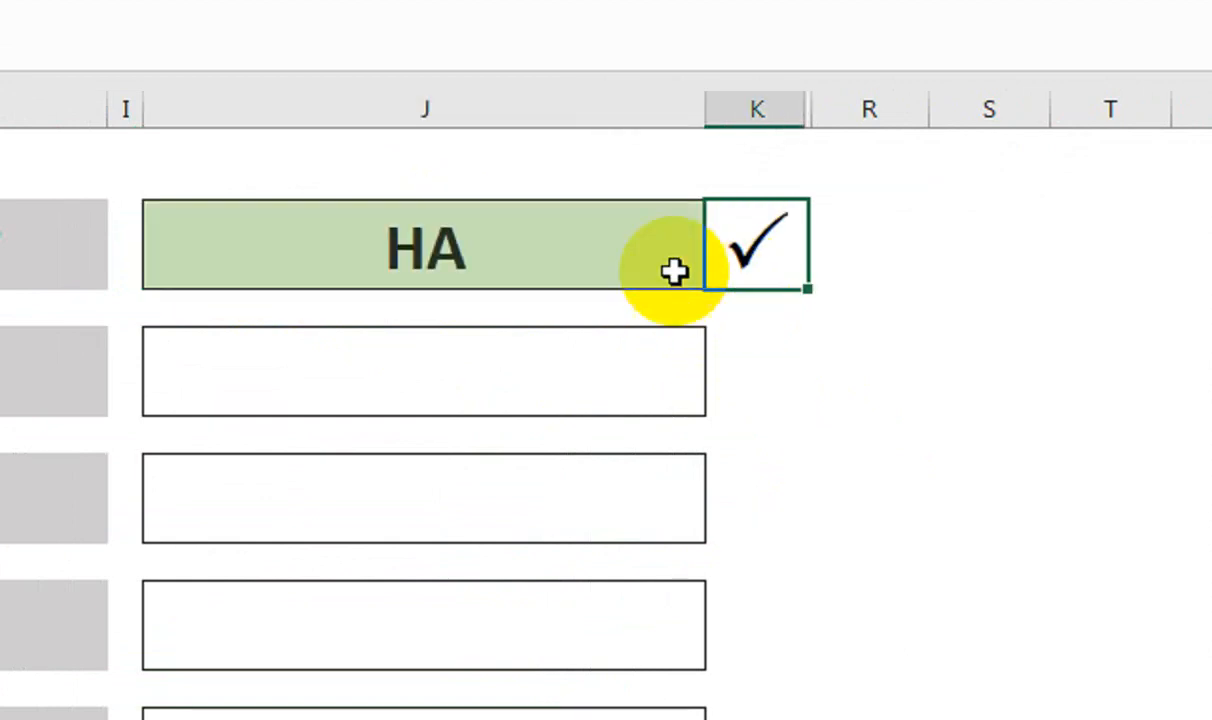
{"action": "left_click", "coordinate": [722, 271]}
{"action": "left_click", "coordinate": [638, 351]}
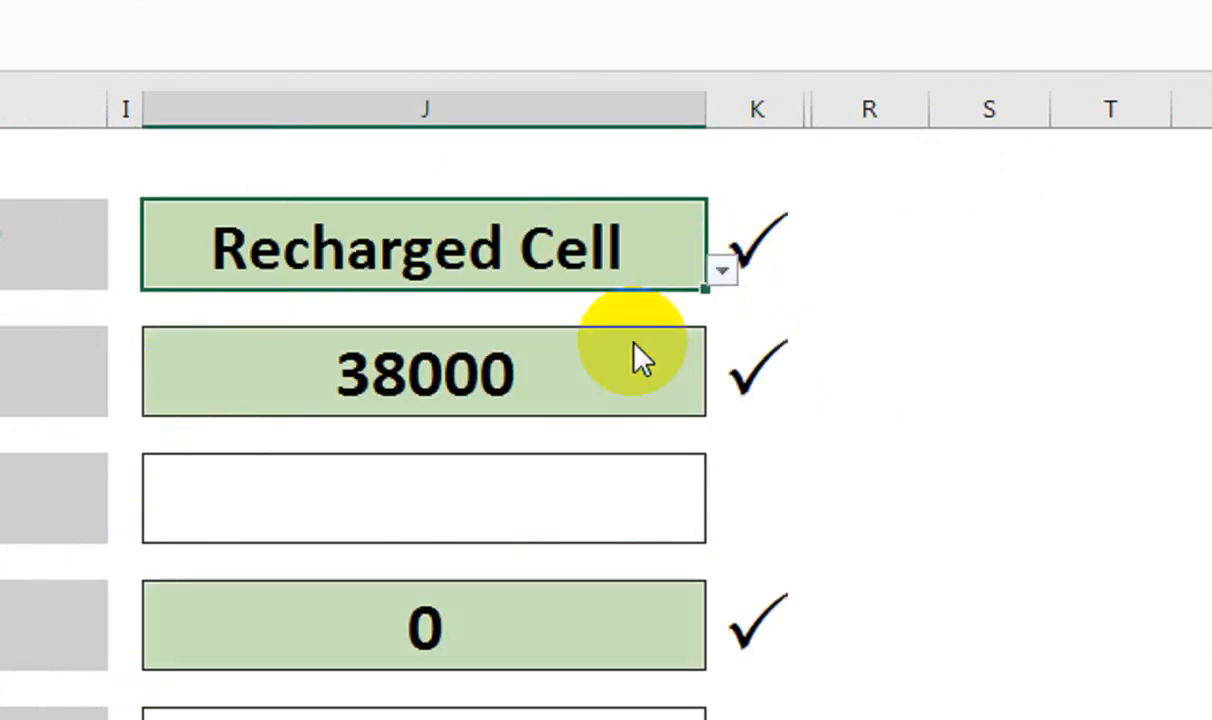
{"action": "left_click", "coordinate": [540, 527]}
{"action": "type", "text": "20"}
{"action": "key", "text": "Return"}
Enter the customer's full name in the Customer Name field
{"action": "scroll", "coordinate": [541, 527], "scroll_direction": "down", "scroll_amount": 2}
{"action": "left_click", "coordinate": [405, 540]}
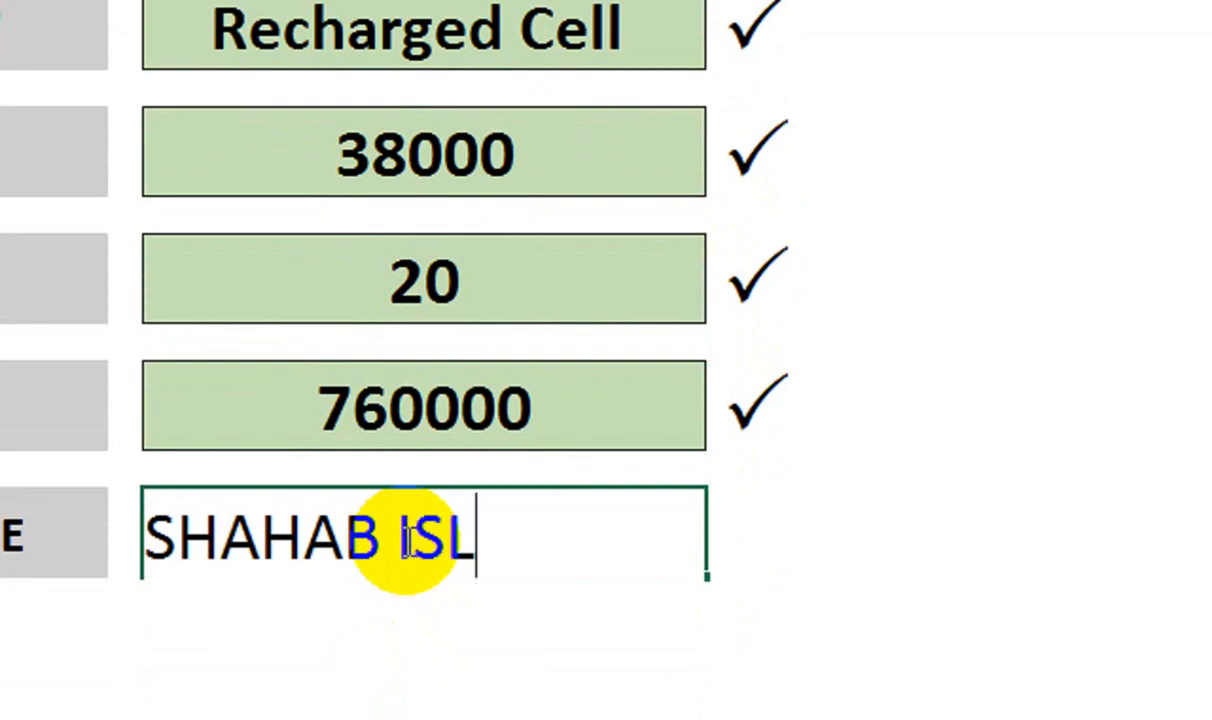
{"action": "left_click", "coordinate": [771, 530]}
{"action": "scroll", "coordinate": [784, 97], "scroll_direction": "up", "scroll_amount": 2}
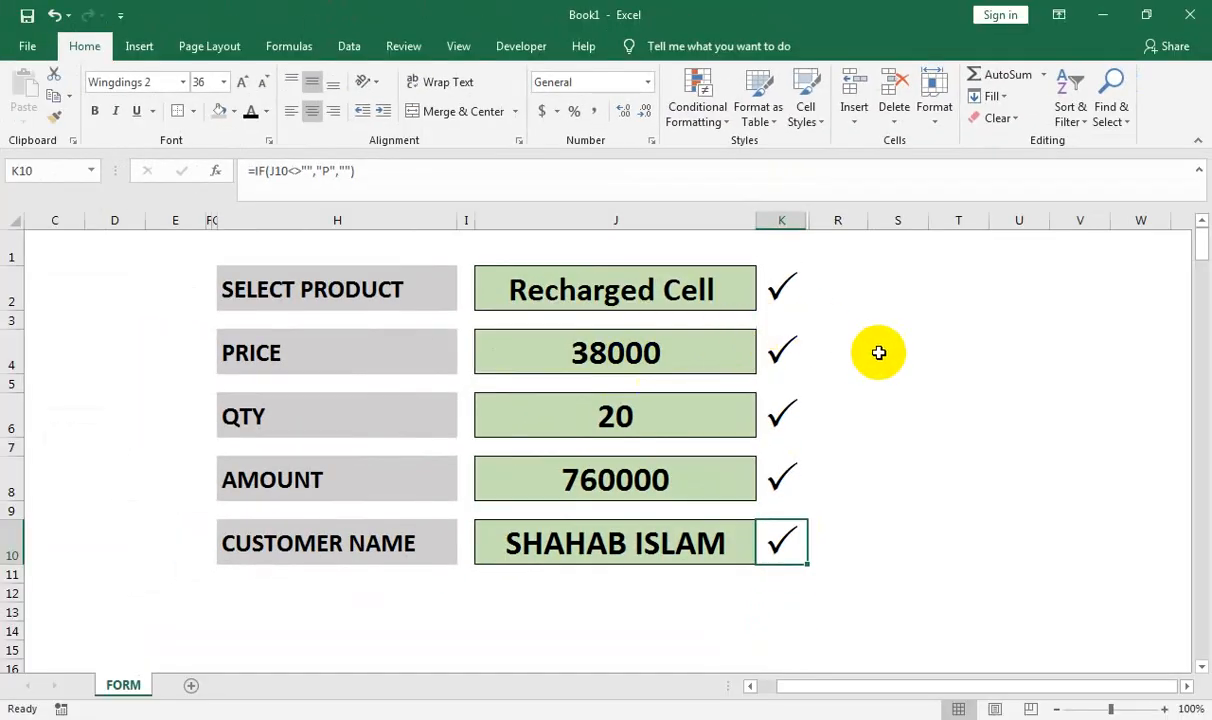
{"action": "left_click", "coordinate": [985, 317]}
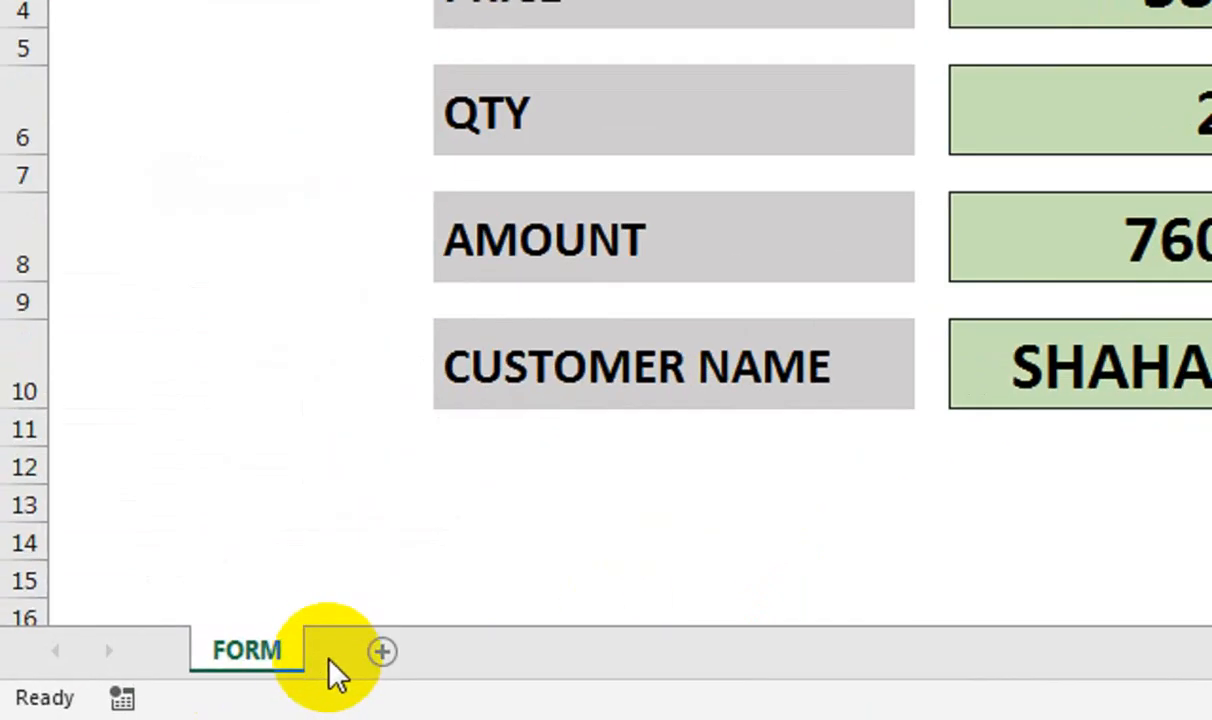
Add two new sheets named SOURCE and DATABASE
{"action": "left_click", "coordinate": [383, 652]}
{"action": "double_click", "coordinate": [372, 650]}
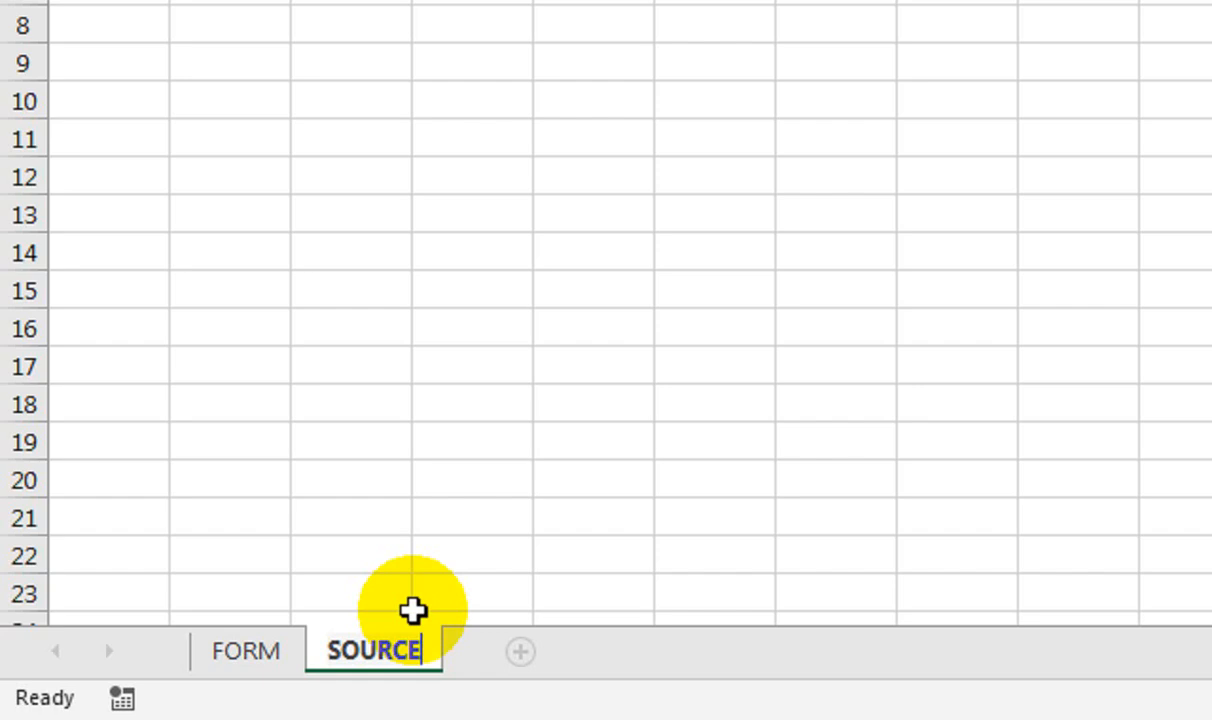
{"action": "key", "text": "Return"}
{"action": "left_click", "coordinate": [525, 606]}
{"action": "left_click", "coordinate": [519, 652]}
{"action": "double_click", "coordinate": [505, 650]}
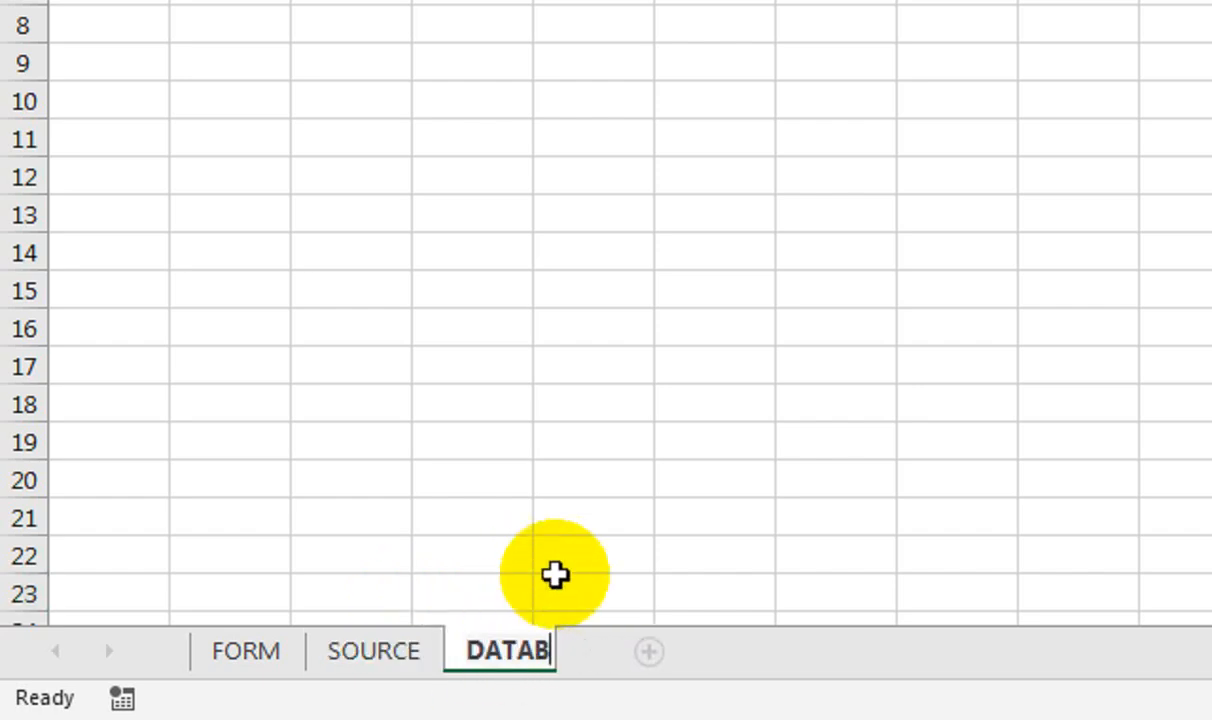
{"action": "left_click", "coordinate": [555, 576]}
{"action": "left_click", "coordinate": [111, 238]}
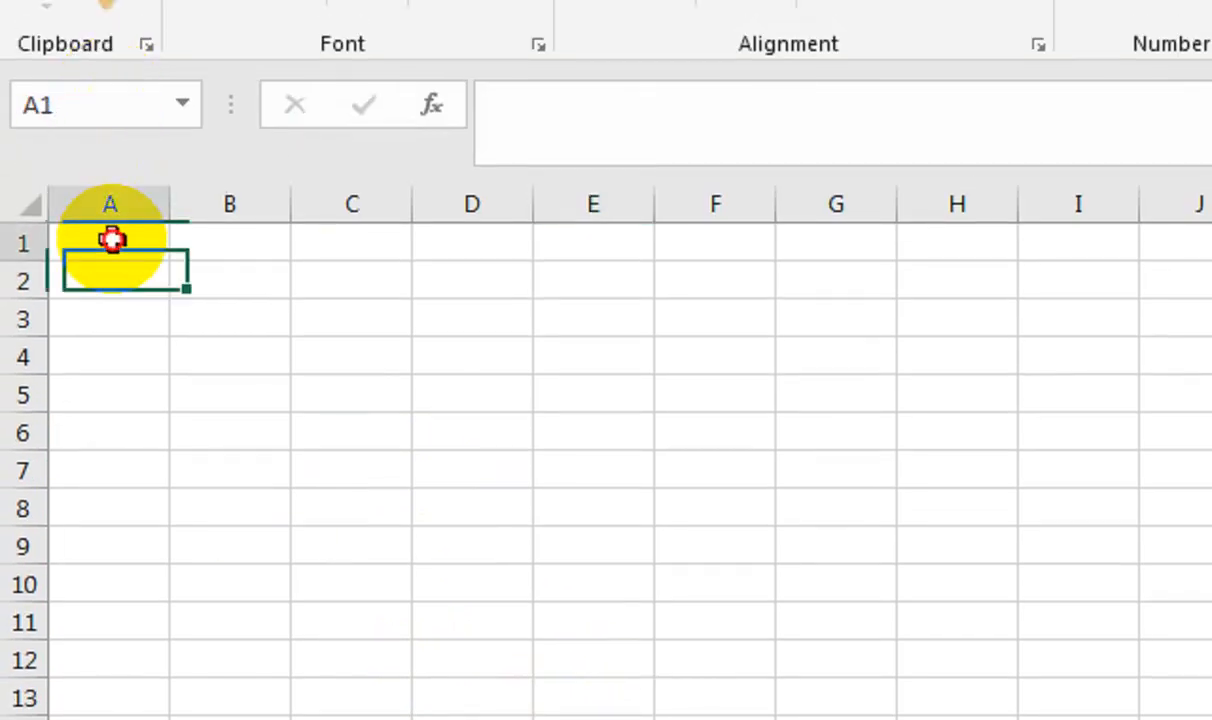
Copy the five FORM labels, SELECT PRODUCT through CUSTOMER NAME
{"action": "left_click", "coordinate": [280, 647]}
{"action": "left_click", "coordinate": [733, 180]}
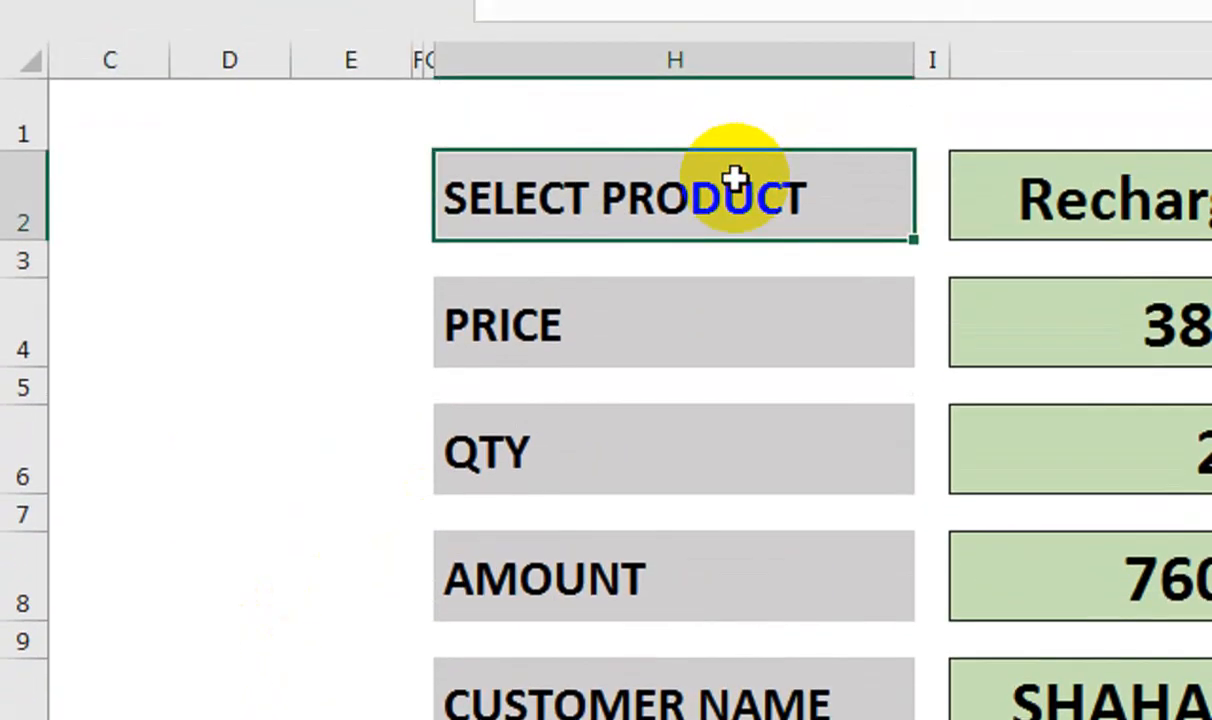
{"action": "left_click", "coordinate": [700, 342], "text": "ctrl"}
{"action": "left_click", "coordinate": [691, 438], "text": "ctrl"}
{"action": "left_click", "coordinate": [690, 580], "text": "ctrl"}
{"action": "left_click", "coordinate": [690, 700], "text": "ctrl"}
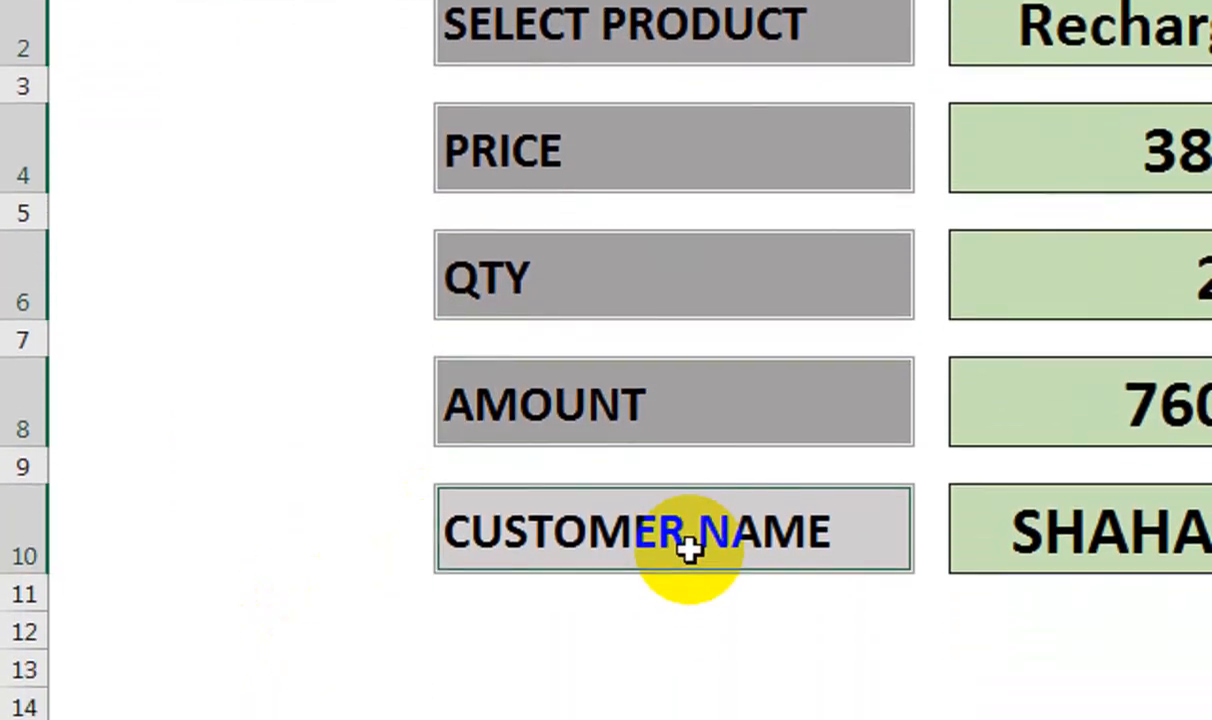
{"action": "key", "text": "ctrl+c"}
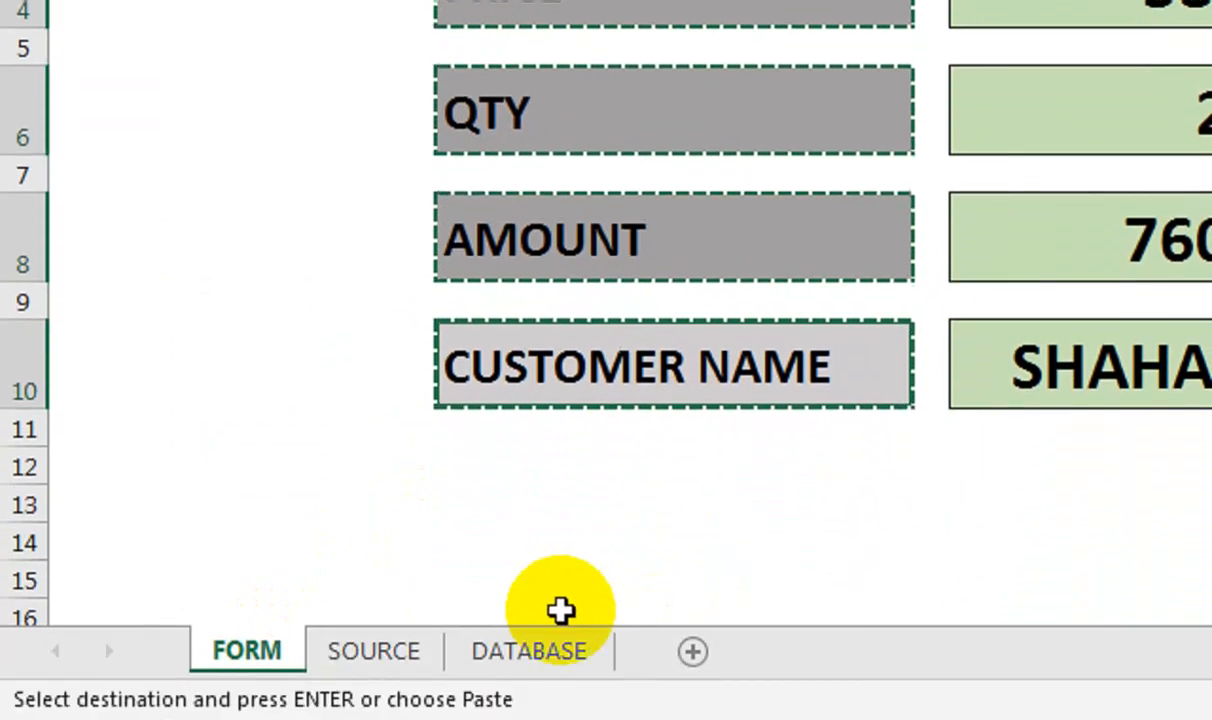
Paste the labels into DATABASE A1 as values, transposed into a row
{"action": "left_click", "coordinate": [550, 650]}
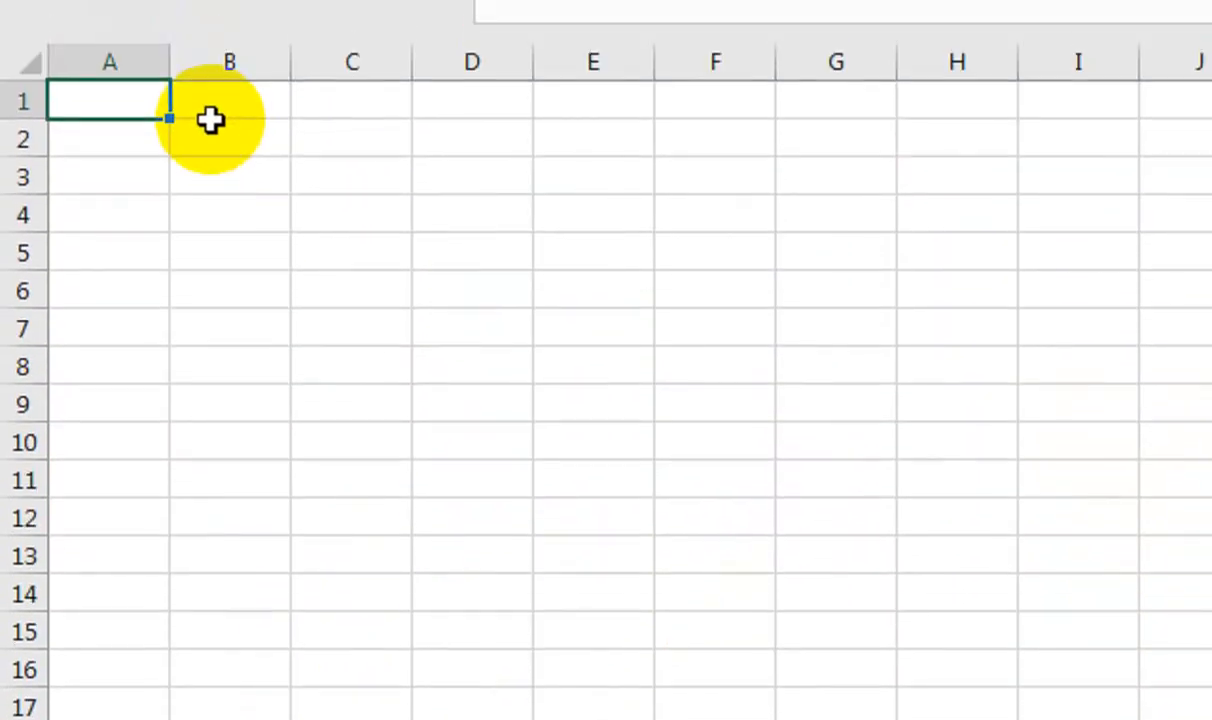
{"action": "key", "text": "ctrl+alt+v"}
{"action": "left_click", "coordinate": [227, 563]}
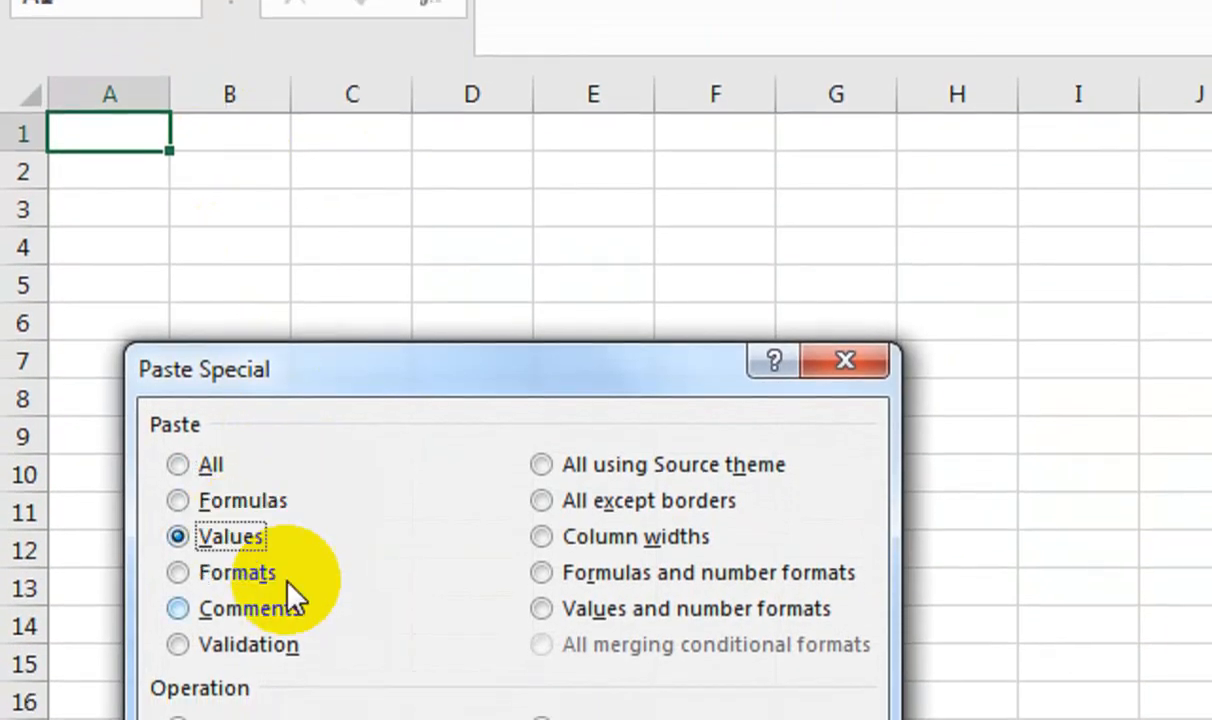
{"action": "left_click", "coordinate": [544, 600]}
{"action": "left_click", "coordinate": [595, 668]}
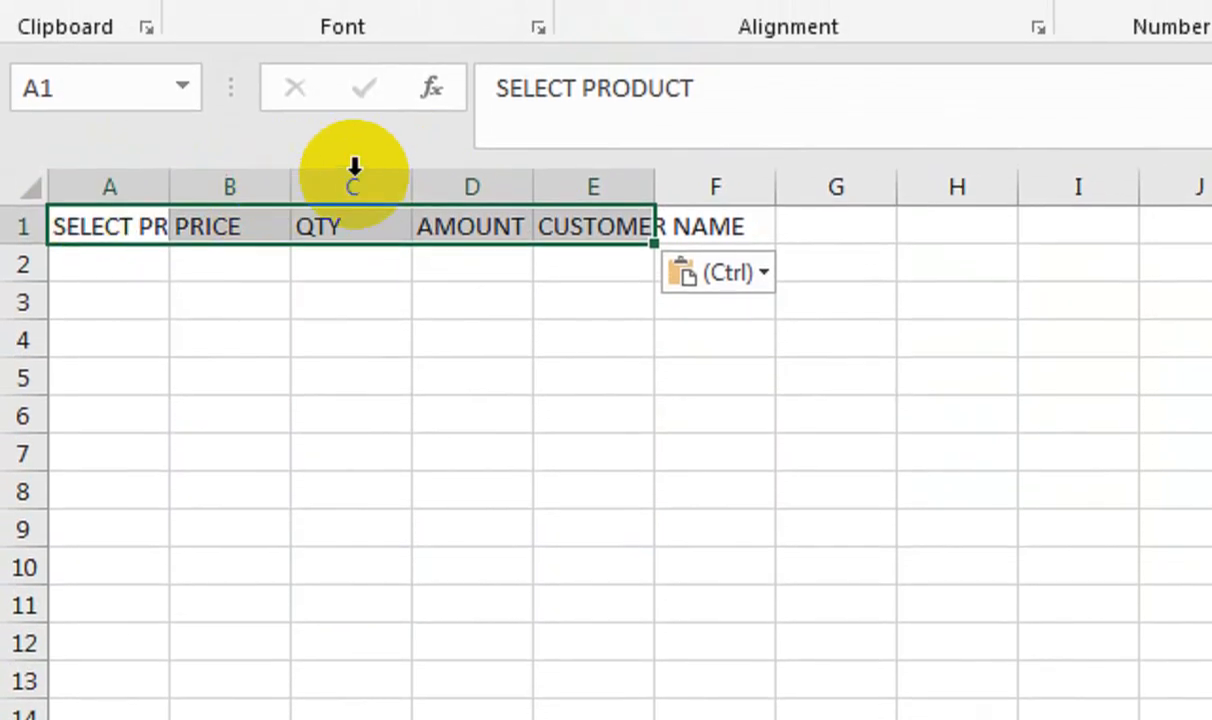
Fit the columns, make row 1 taller, and rename the A1 heading to PRODUCT
{"action": "double_click", "coordinate": [655, 178]}
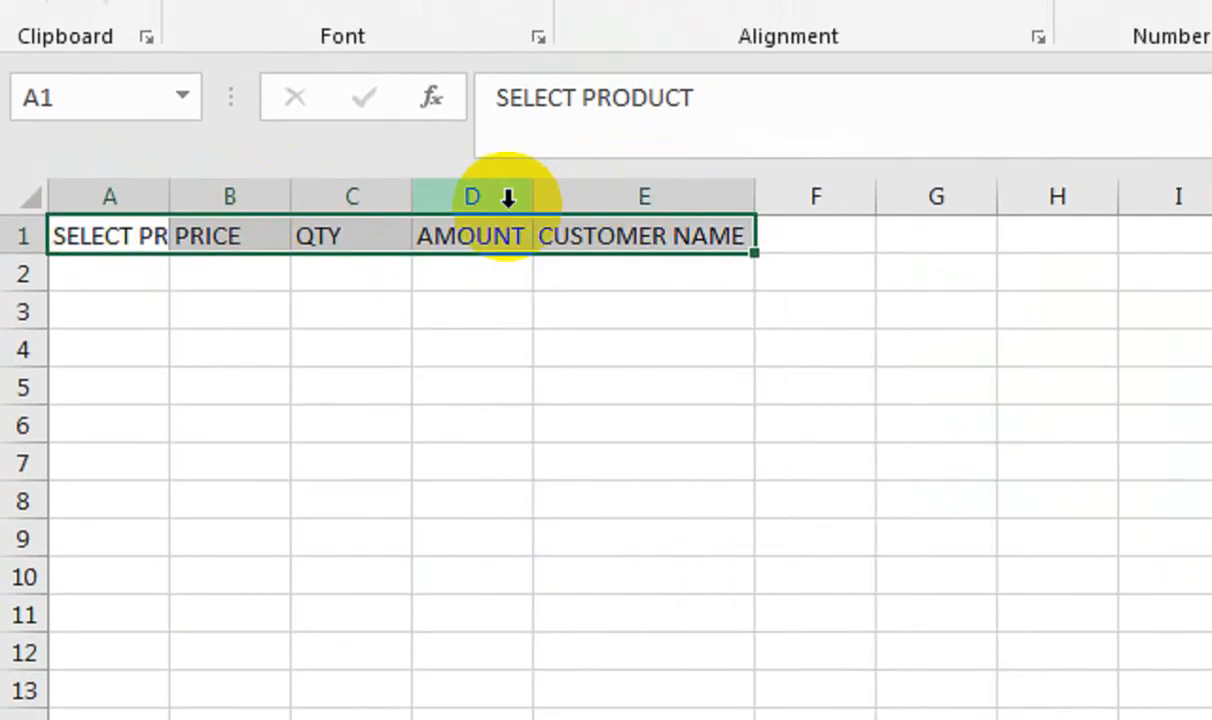
{"action": "left_click_drag", "start_coordinate": [538, 181], "coordinate": [612, 181]}
{"action": "left_click_drag", "start_coordinate": [16, 253], "coordinate": [18, 281]}
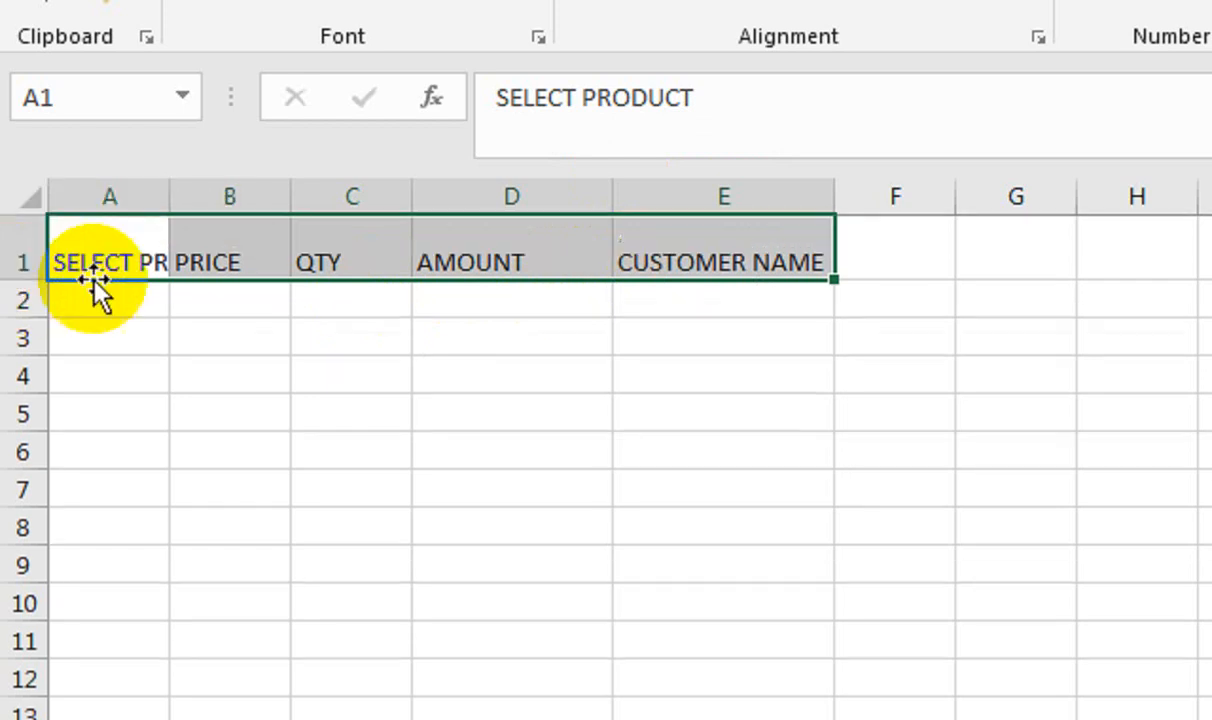
{"action": "double_click", "coordinate": [170, 197]}
{"action": "left_click", "coordinate": [160, 258]}
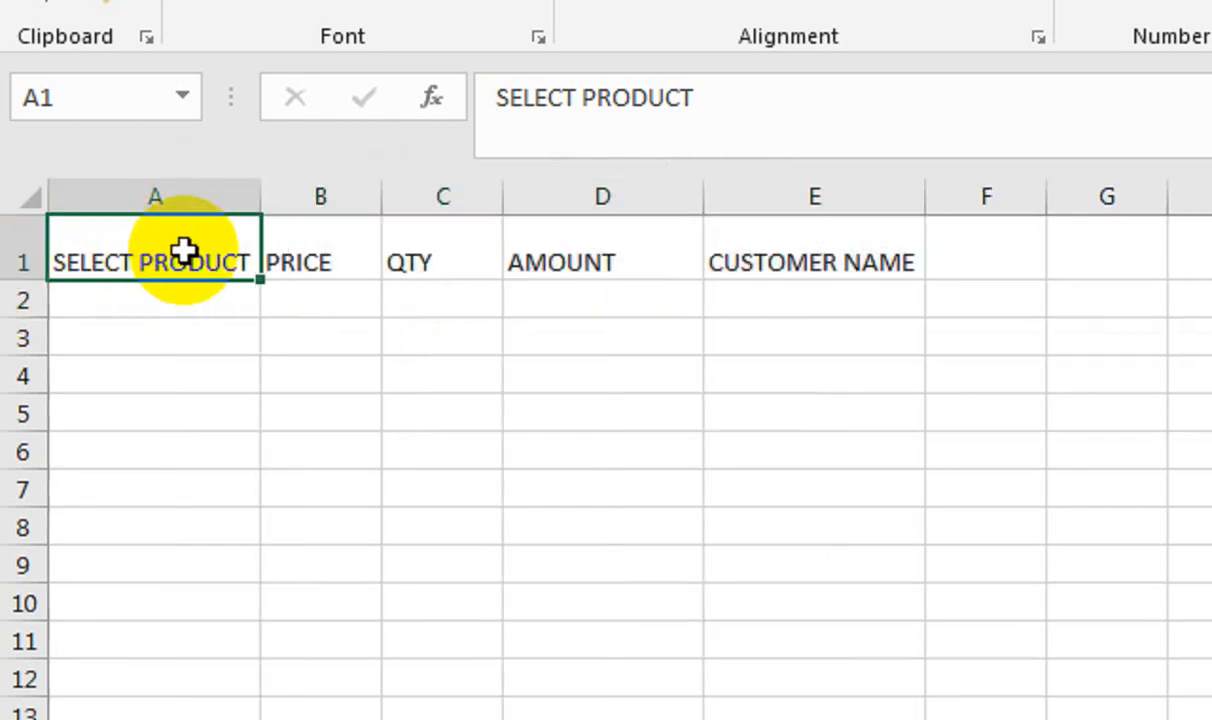
{"action": "type", "text": "PR"}
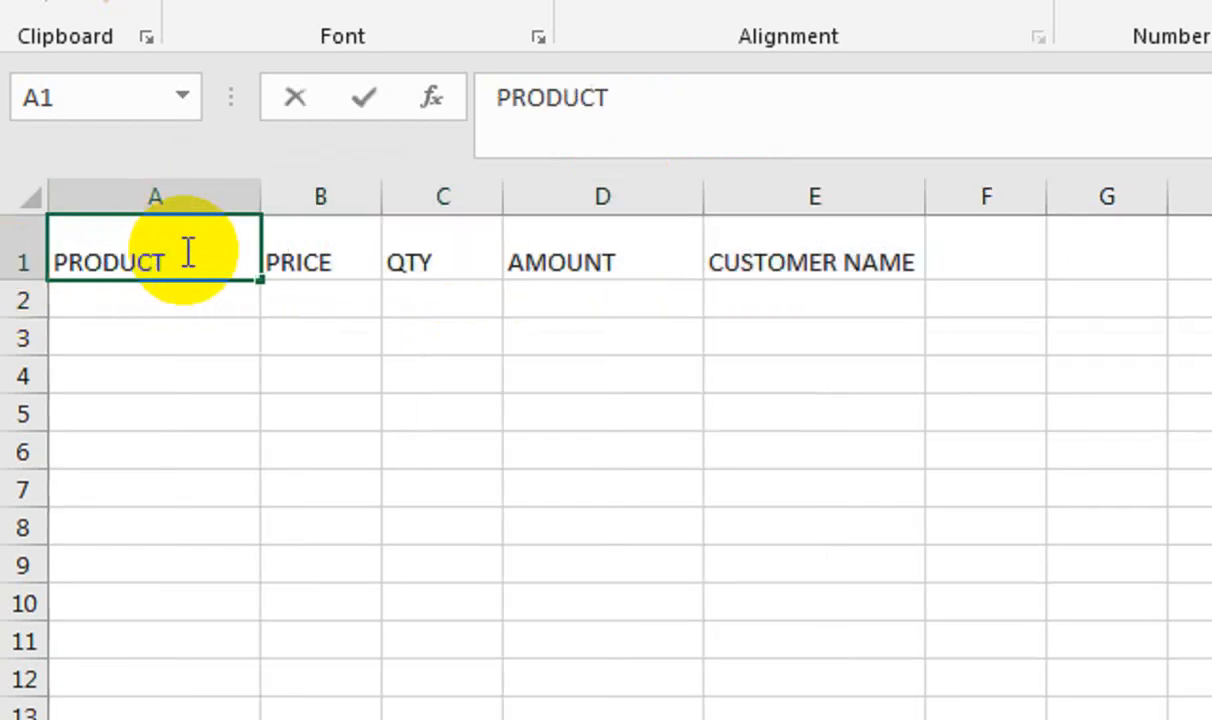
{"action": "key", "text": "Return"}
Centre the A1:E1 headings both ways, make them bold at size 12, and refit column E
{"action": "left_click_drag", "start_coordinate": [190, 262], "coordinate": [765, 236]}
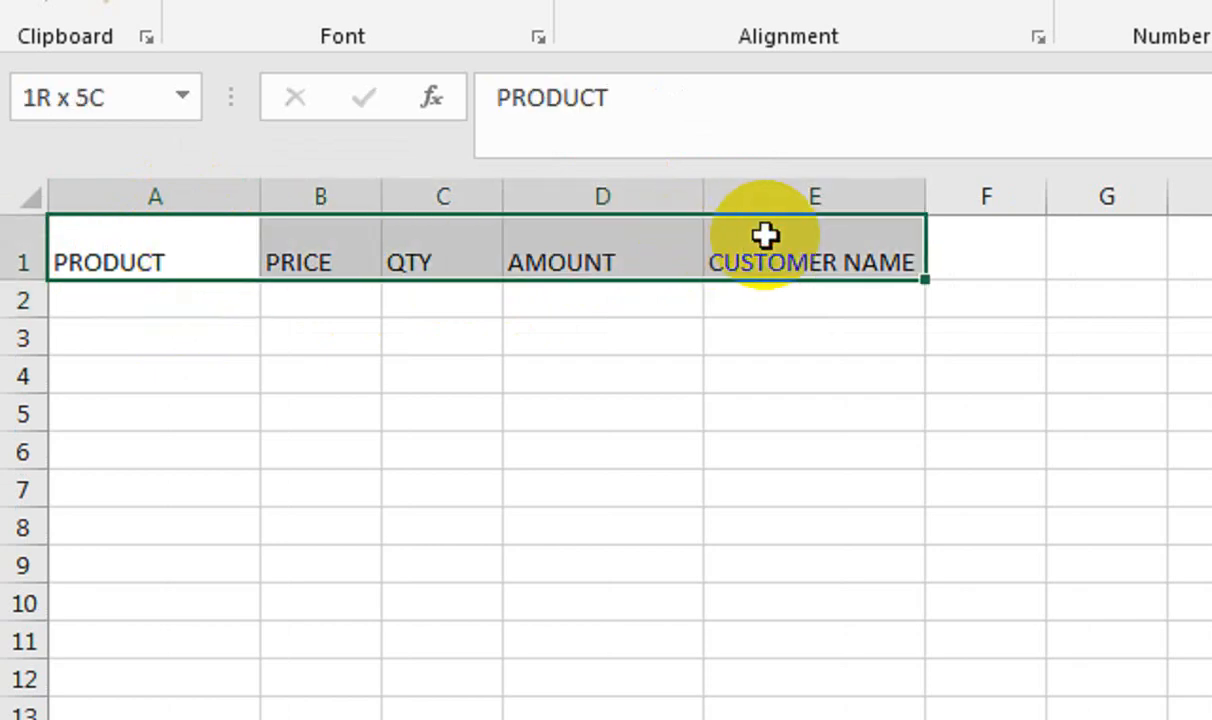
{"action": "left_click", "coordinate": [622, 175]}
{"action": "left_click", "coordinate": [627, 150]}
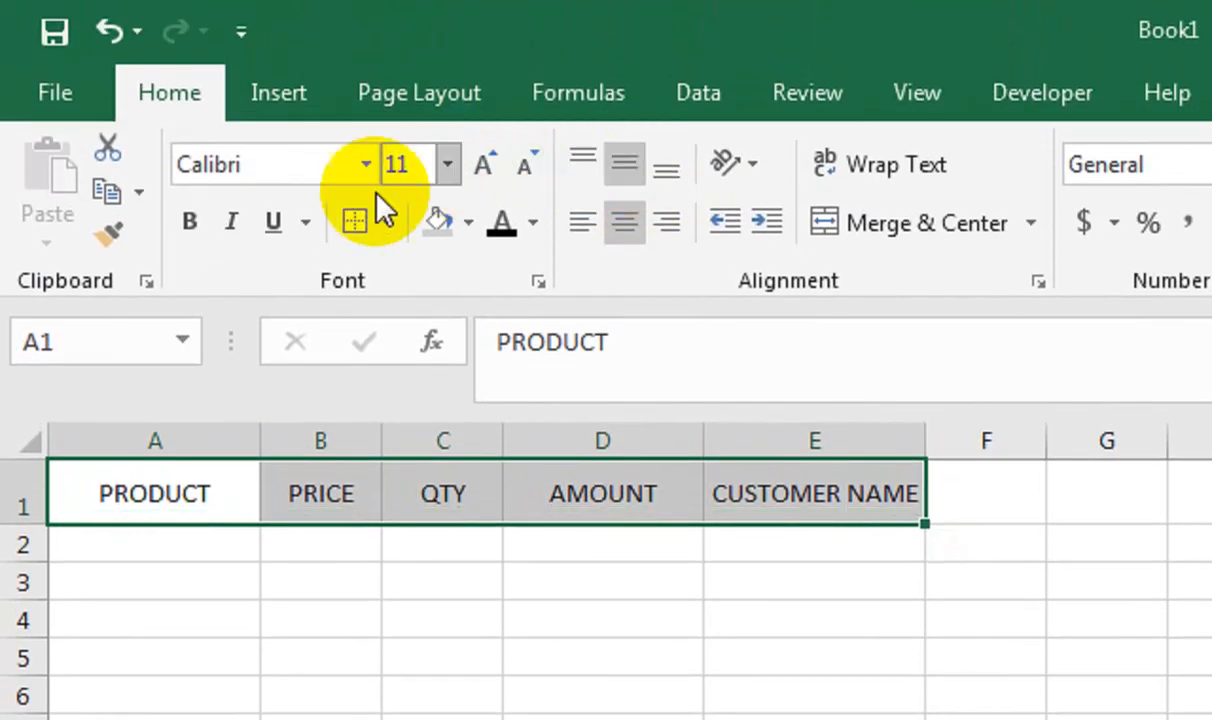
{"action": "left_click", "coordinate": [189, 221]}
{"action": "left_click", "coordinate": [484, 166]}
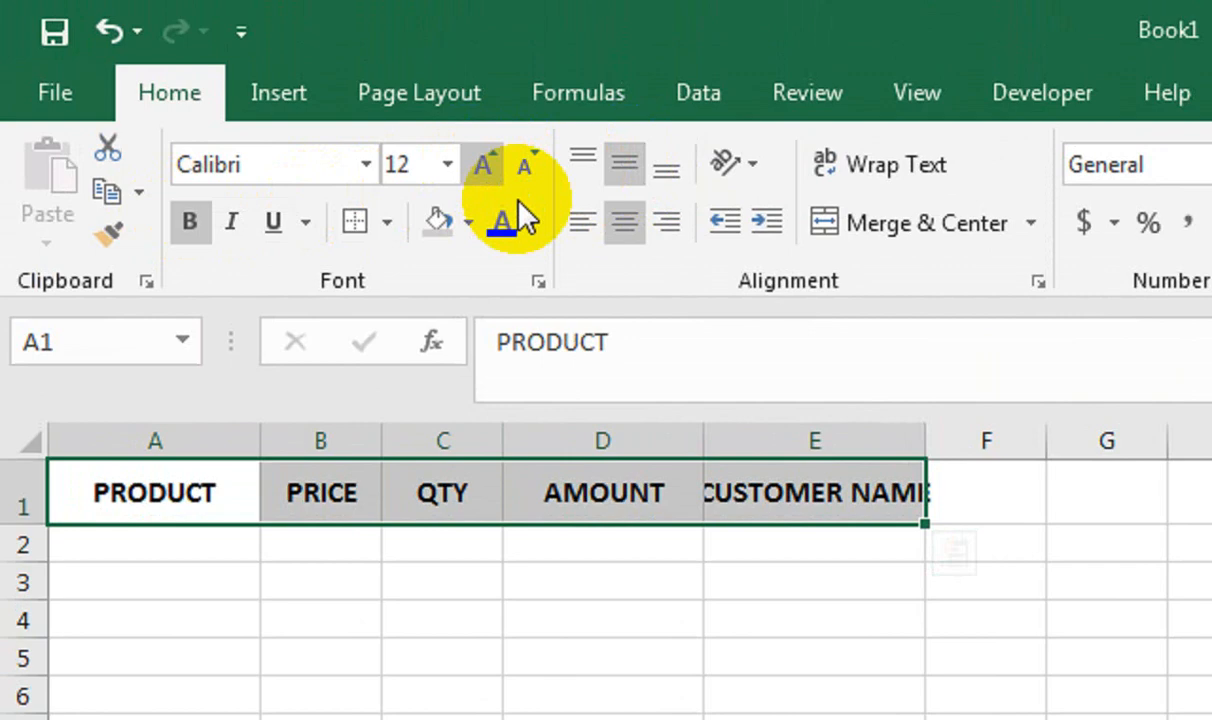
{"action": "double_click", "coordinate": [922, 436]}
Format A1:E5 as an orange-banded table with headers
{"action": "left_click", "coordinate": [439, 544], "text": "shift"}
{"action": "left_click", "coordinate": [898, 640], "text": "shift"}
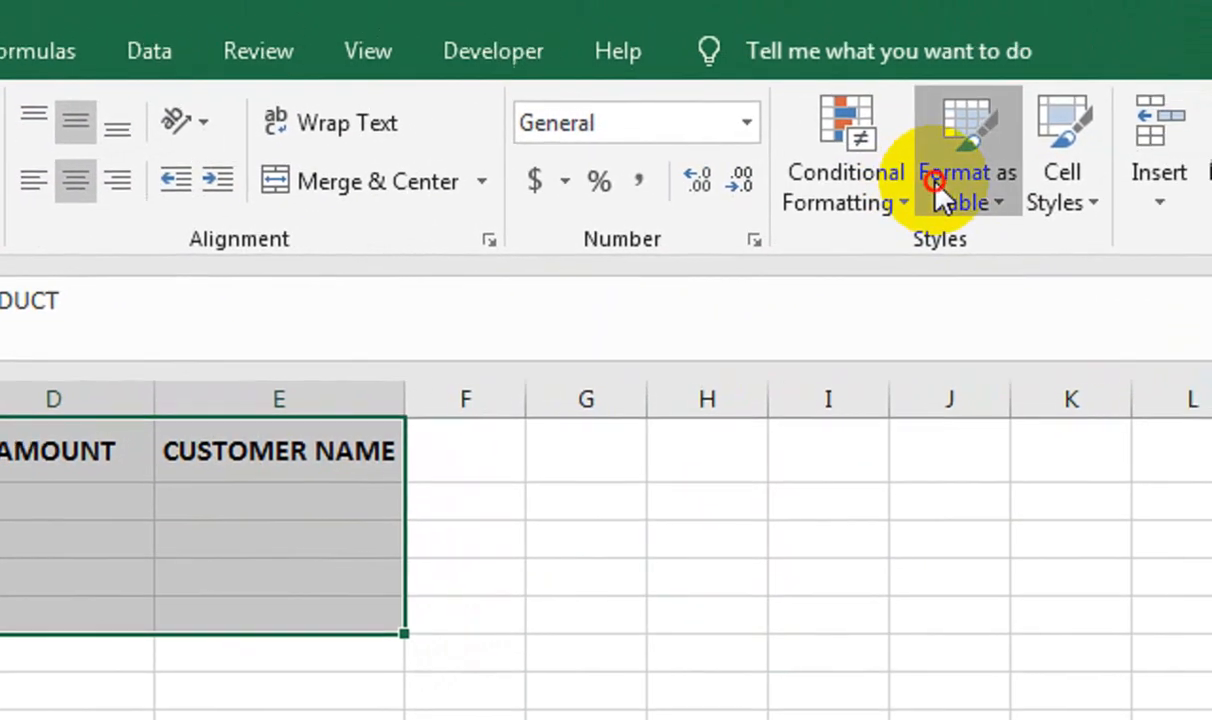
{"action": "left_click", "coordinate": [830, 180]}
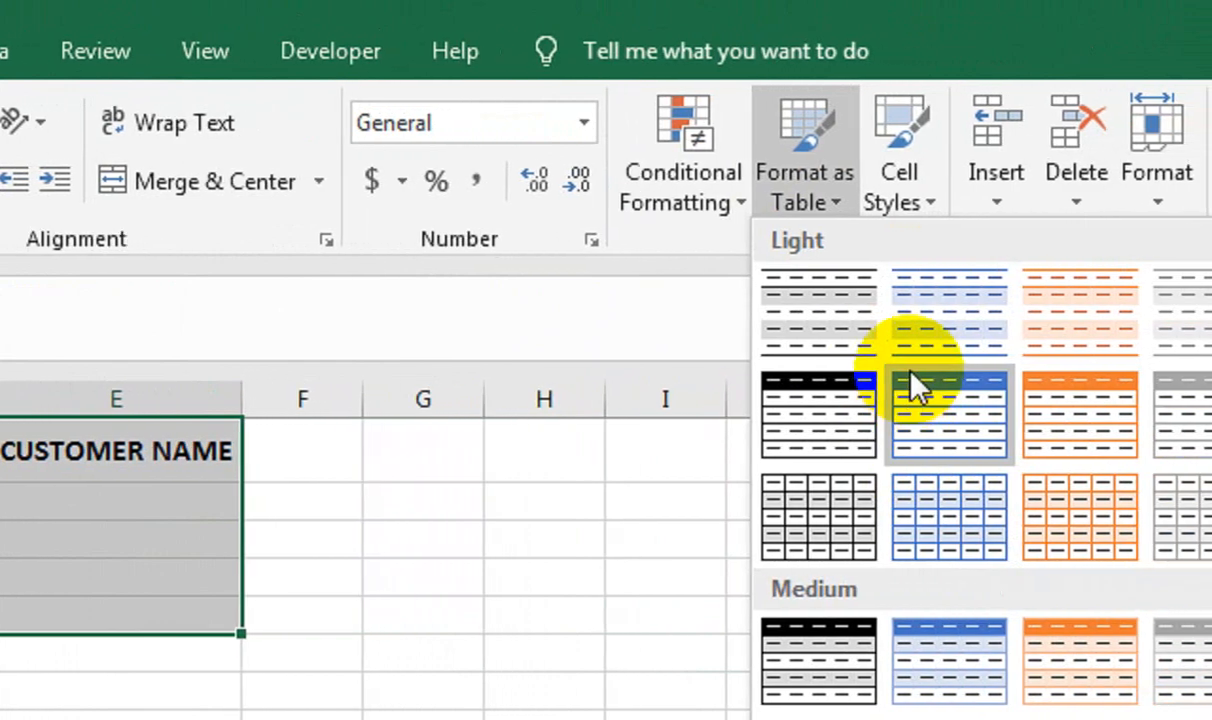
{"action": "left_click", "coordinate": [1005, 325]}
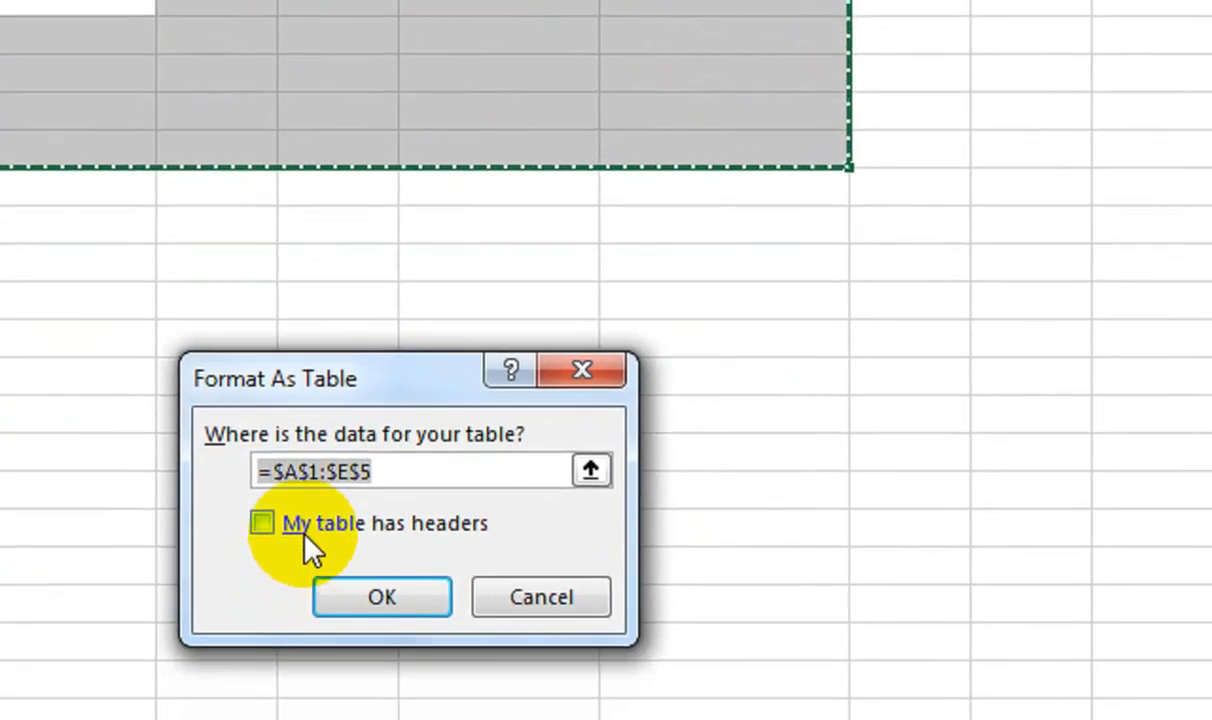
{"action": "left_click", "coordinate": [290, 525]}
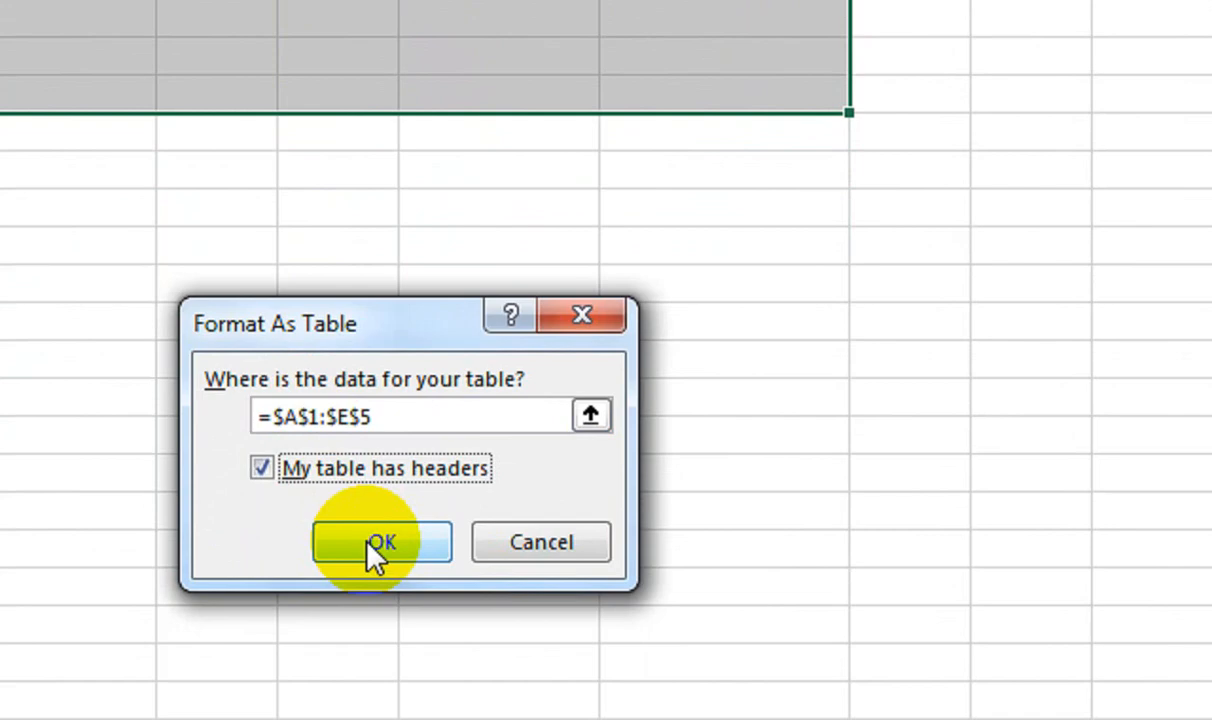
{"action": "left_click", "coordinate": [370, 545]}
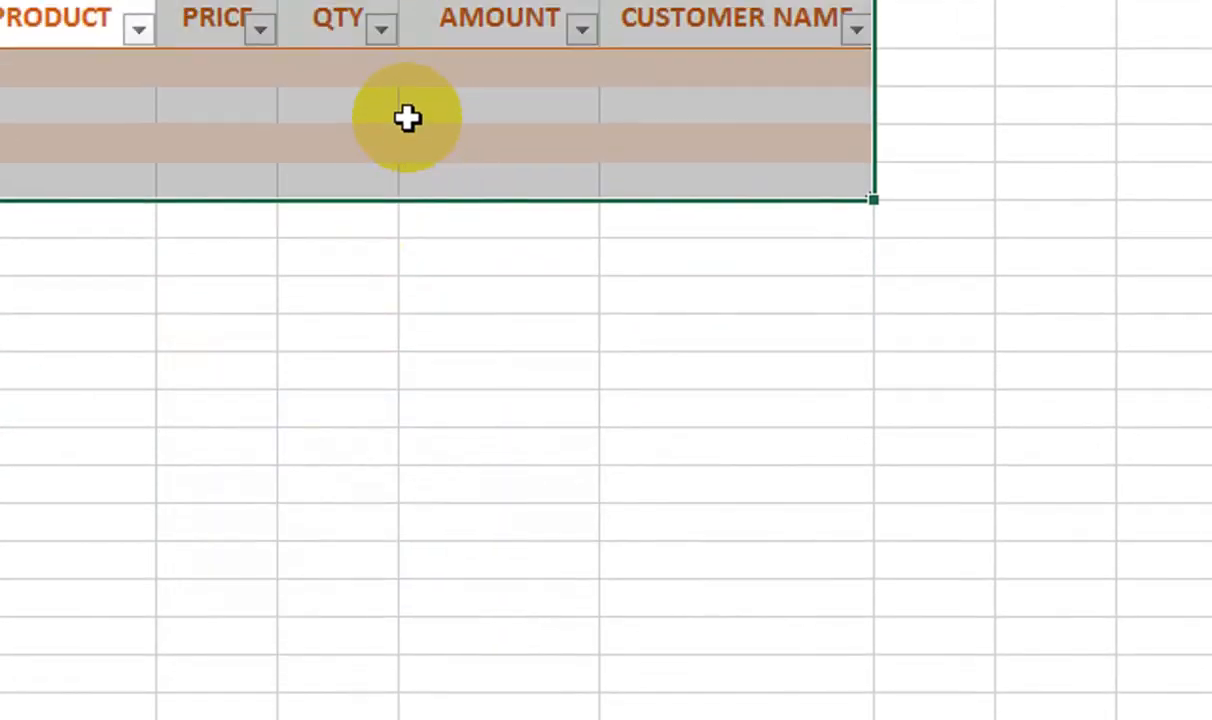
{"action": "left_click", "coordinate": [162, 171]}
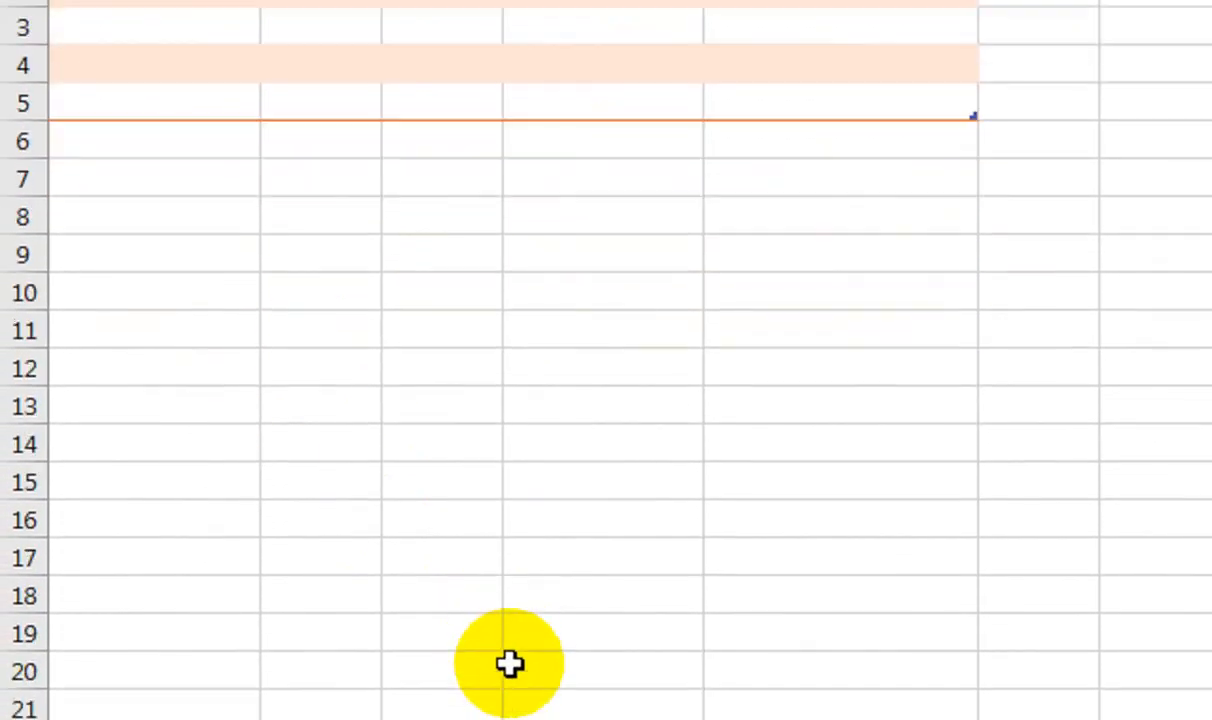
Check the SOURCE, FORM and DATABASE sheets, selecting A2 in the DATABASE table
{"action": "left_click", "coordinate": [373, 649]}
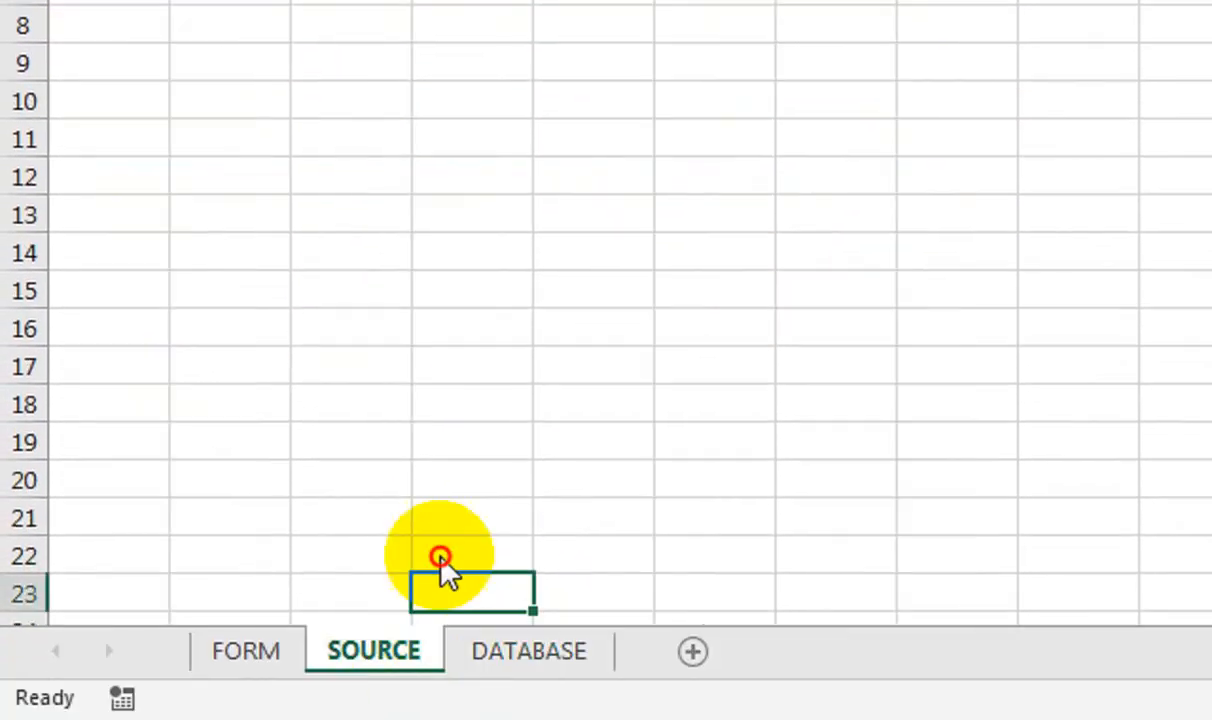
{"action": "left_click", "coordinate": [300, 180]}
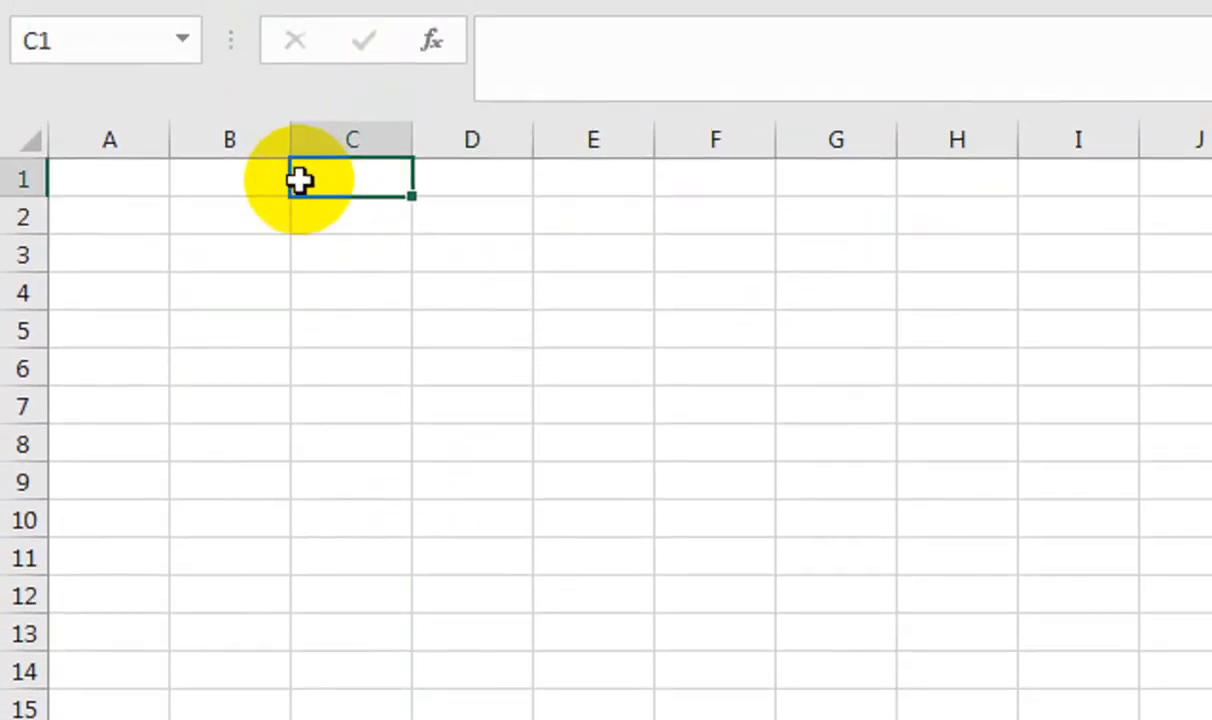
{"action": "left_click", "coordinate": [143, 170]}
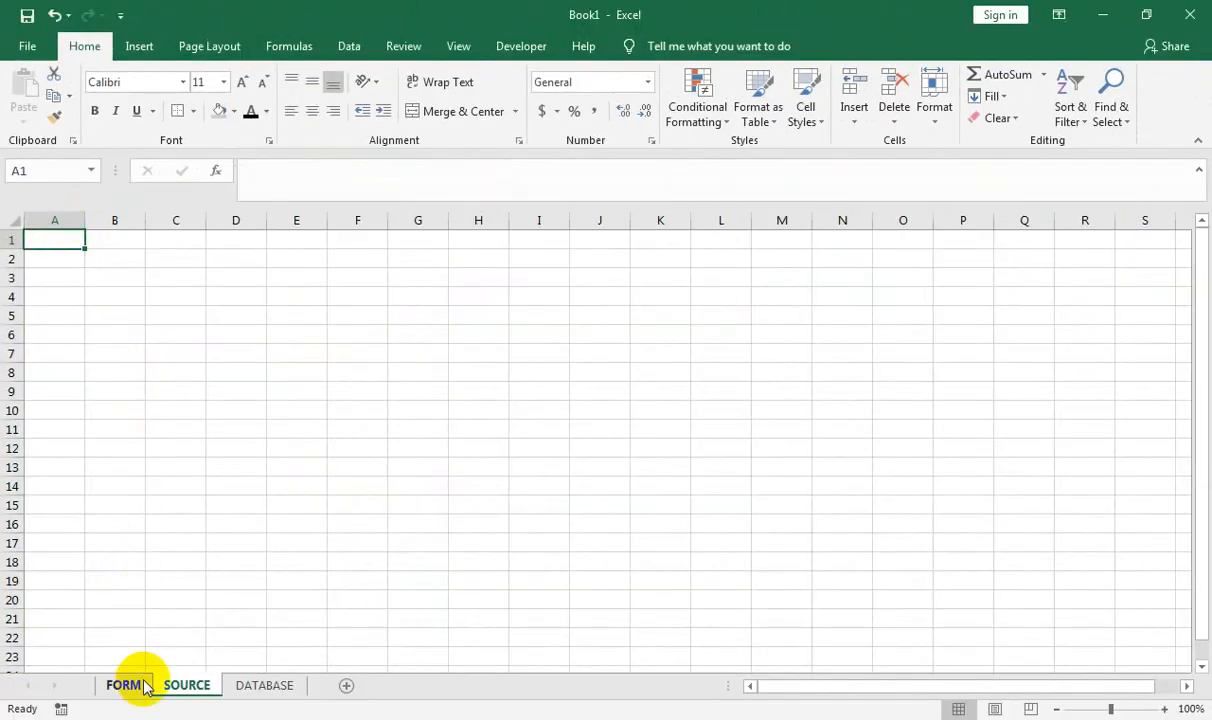
{"action": "left_click", "coordinate": [126, 686]}
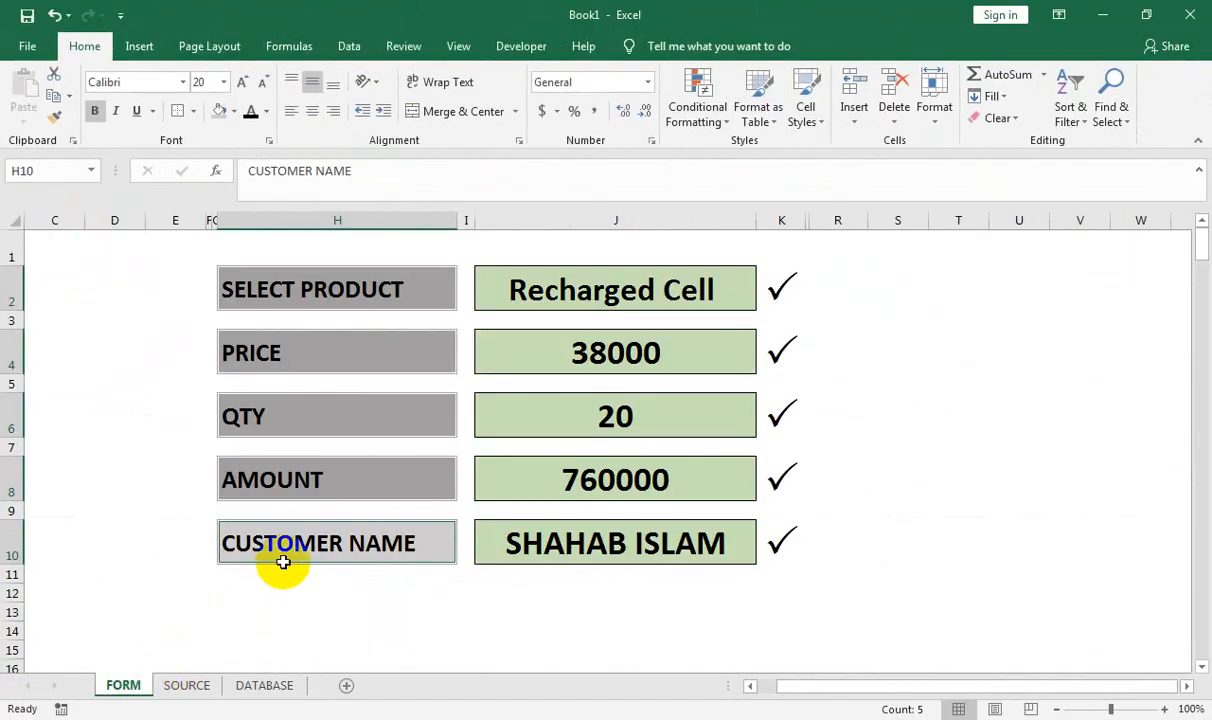
{"action": "left_click", "coordinate": [462, 412]}
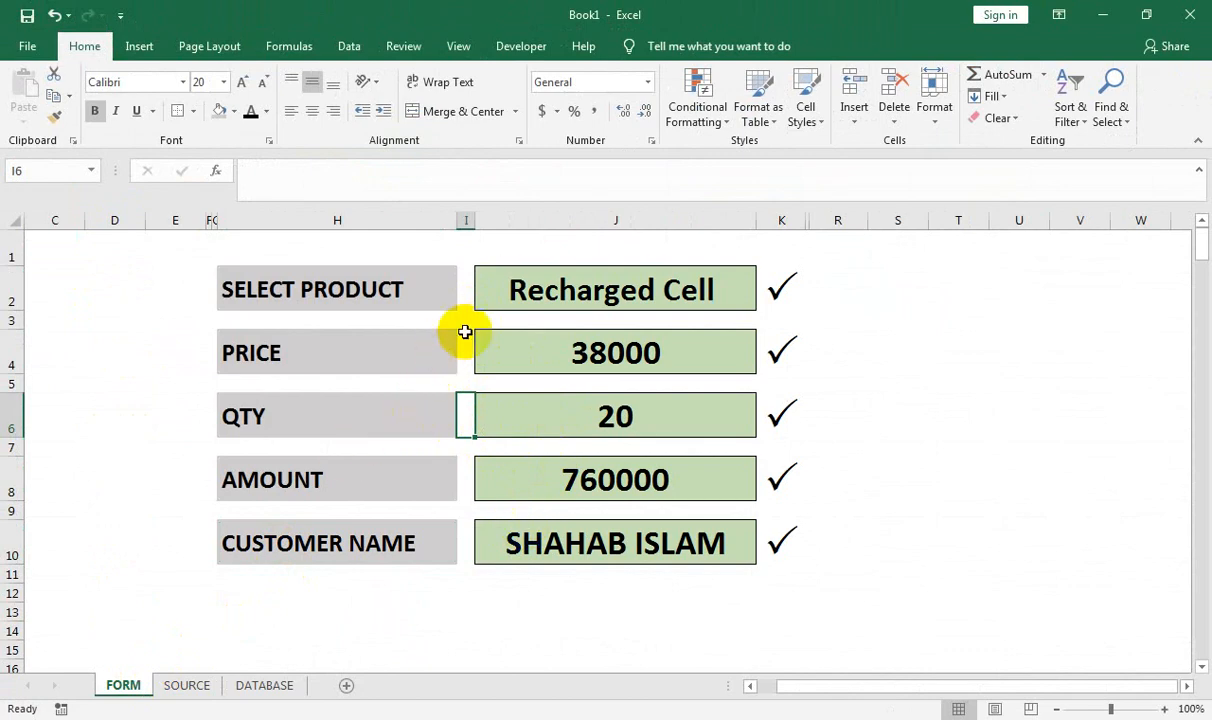
{"action": "left_click", "coordinate": [257, 690]}
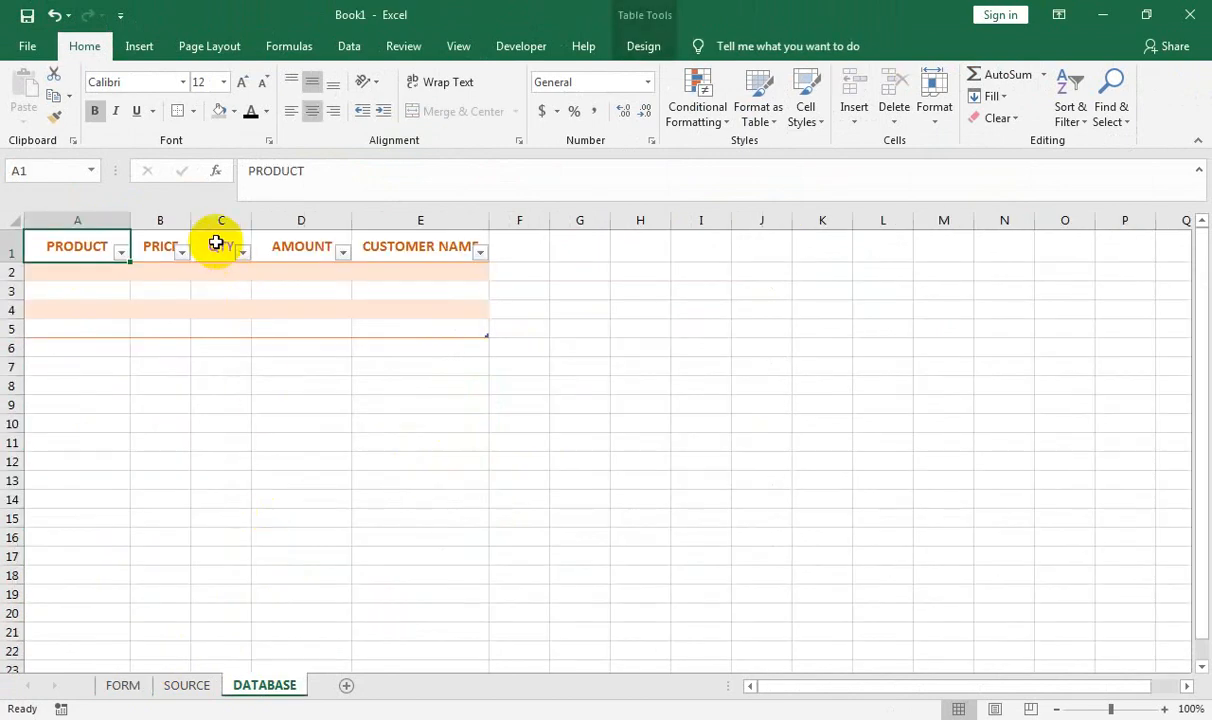
{"action": "left_click", "coordinate": [270, 273]}
{"action": "left_click", "coordinate": [116, 273]}
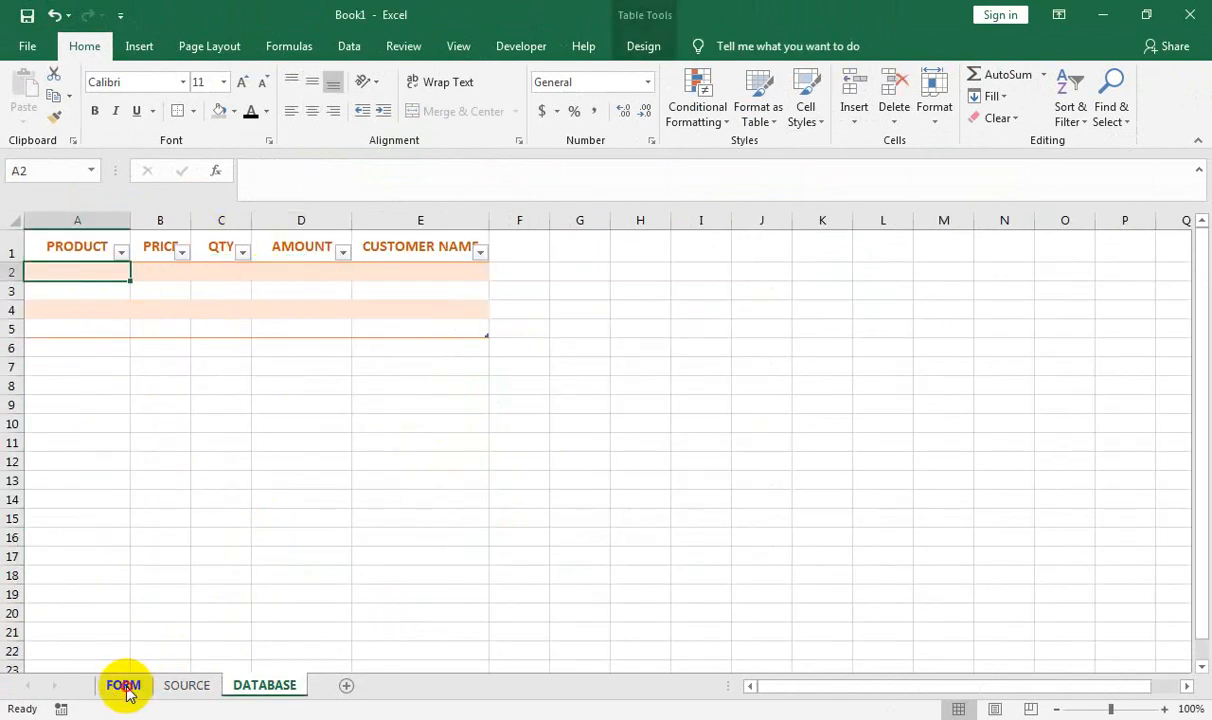
Return to the FORM sheet, select empty cell S2, and show the View commands
{"action": "left_click", "coordinate": [124, 688]}
{"action": "left_click", "coordinate": [874, 272]}
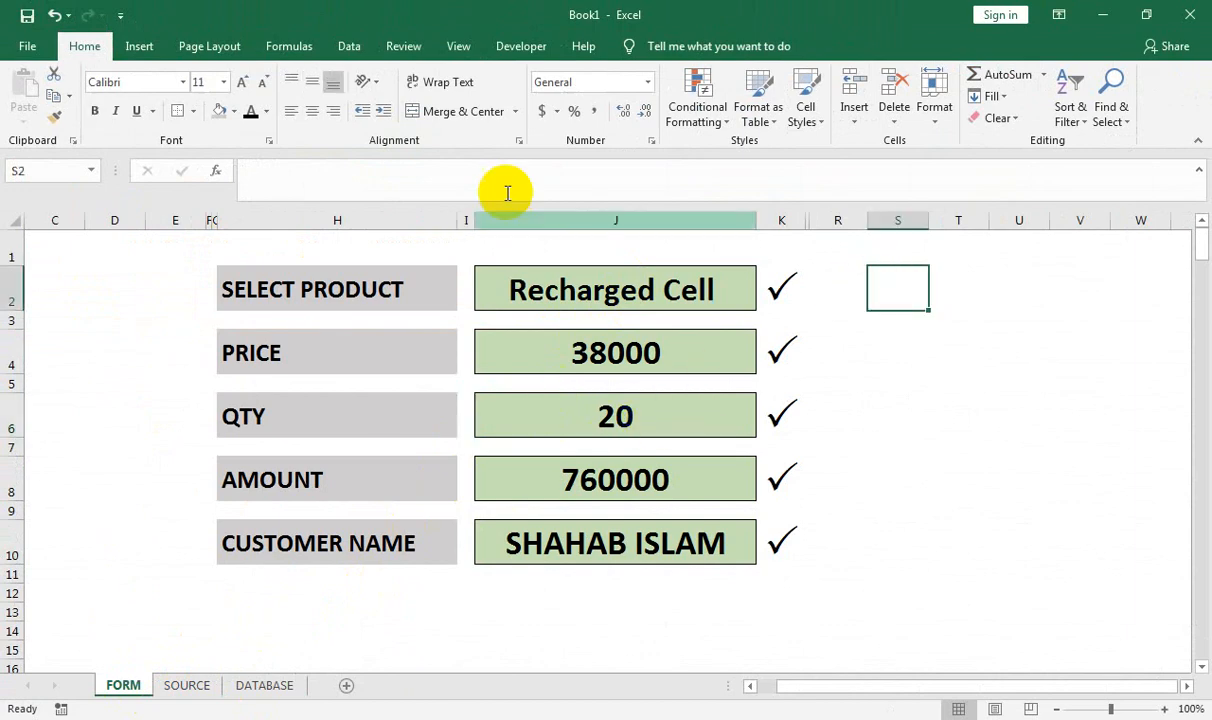
{"action": "left_click", "coordinate": [464, 52]}
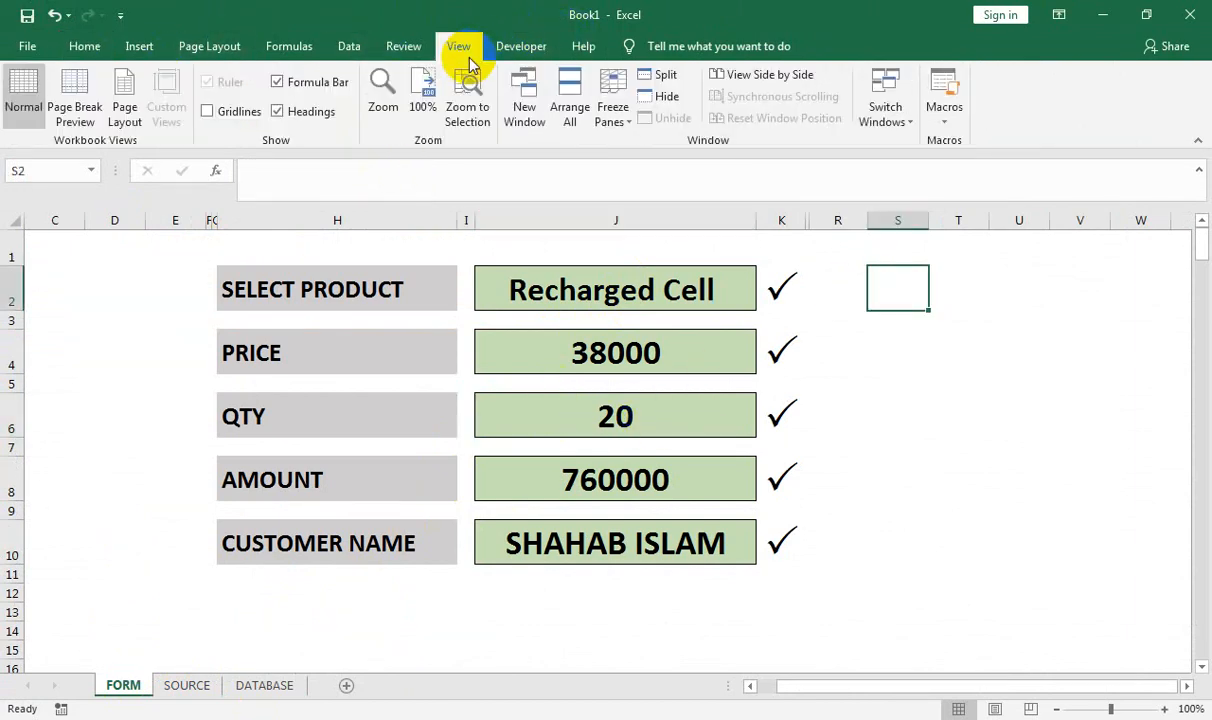
Start recording a macro named SAVE, stored in This Workbook
{"action": "left_click", "coordinate": [948, 120]}
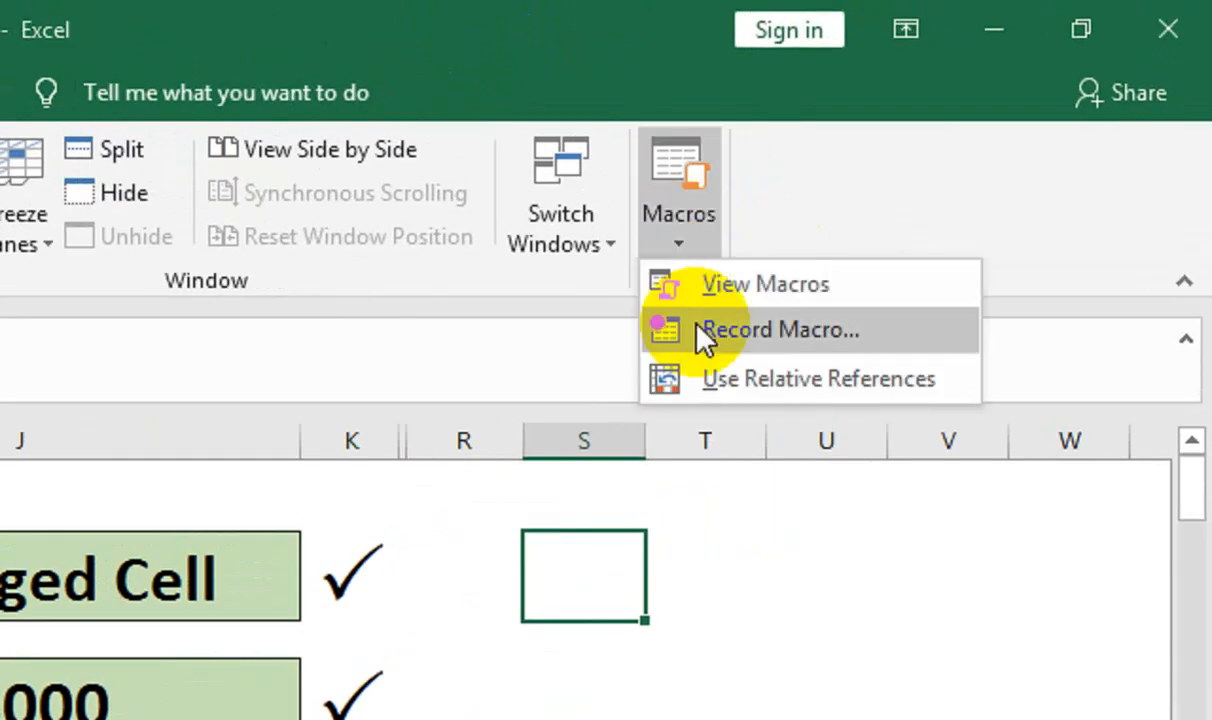
{"action": "left_click", "coordinate": [697, 326]}
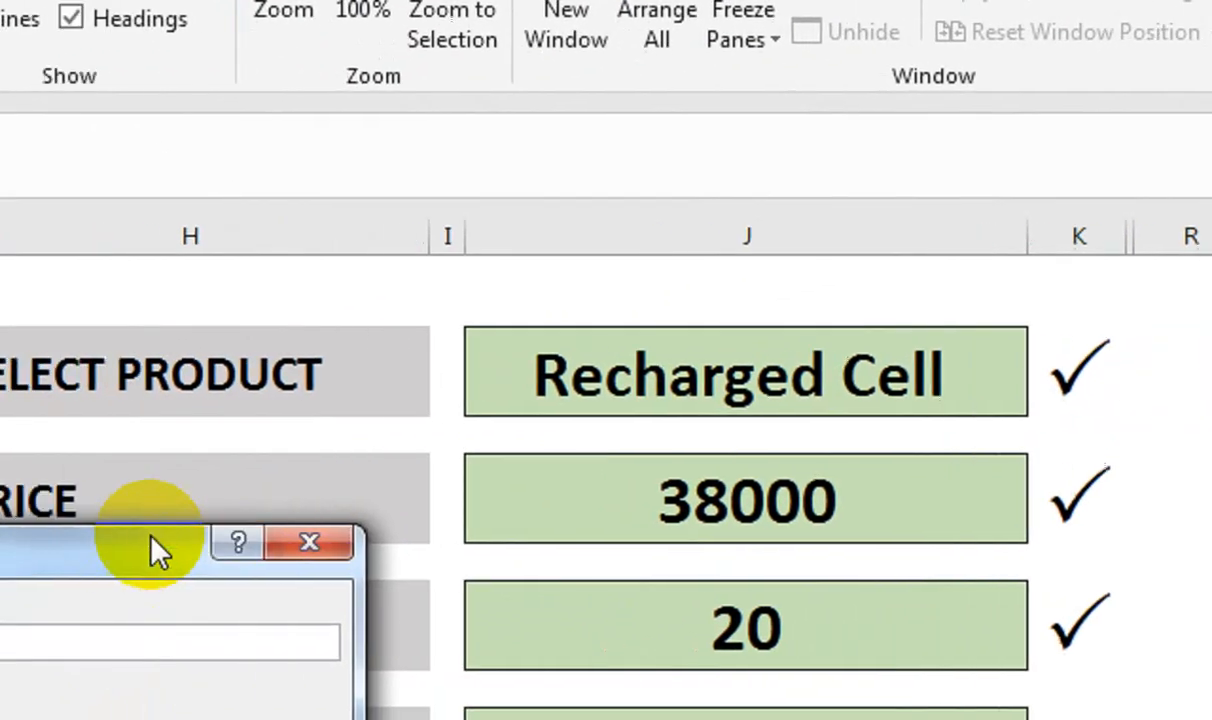
{"action": "left_click_drag", "start_coordinate": [152, 537], "coordinate": [974, 454]}
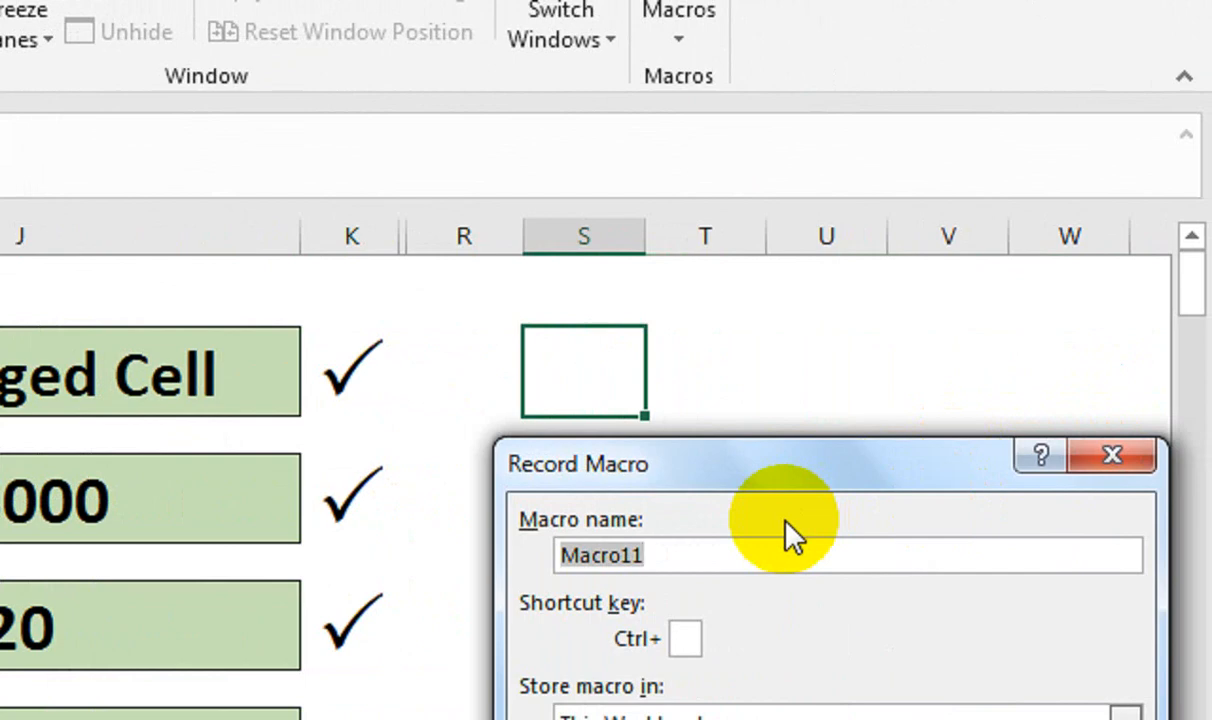
{"action": "type", "text": "SAVA"}
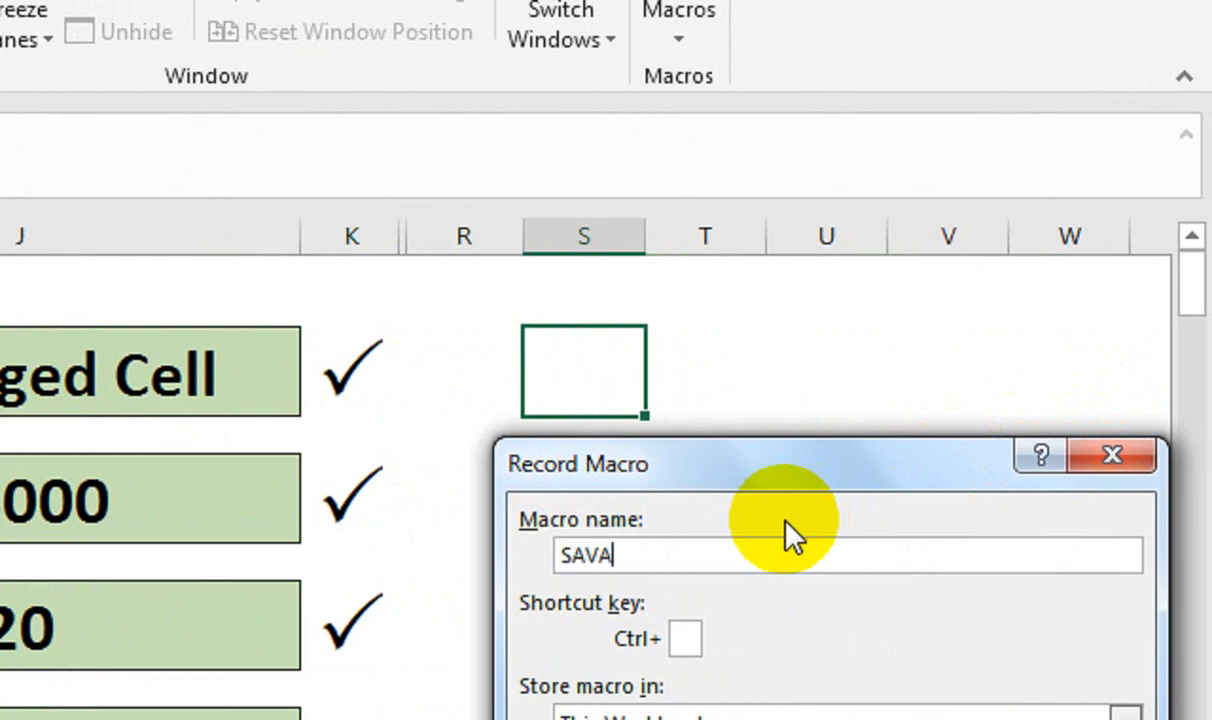
{"action": "key", "text": "BackSpace"}
{"action": "type", "text": "E"}
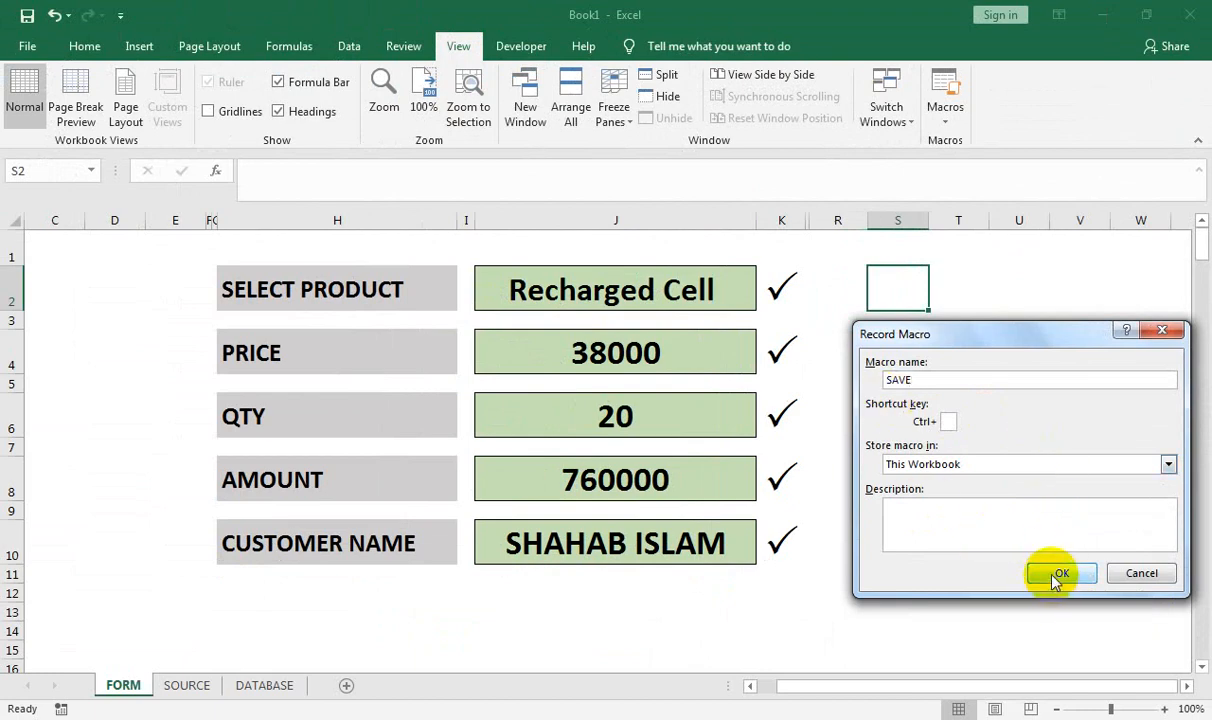
{"action": "left_click", "coordinate": [1058, 575]}
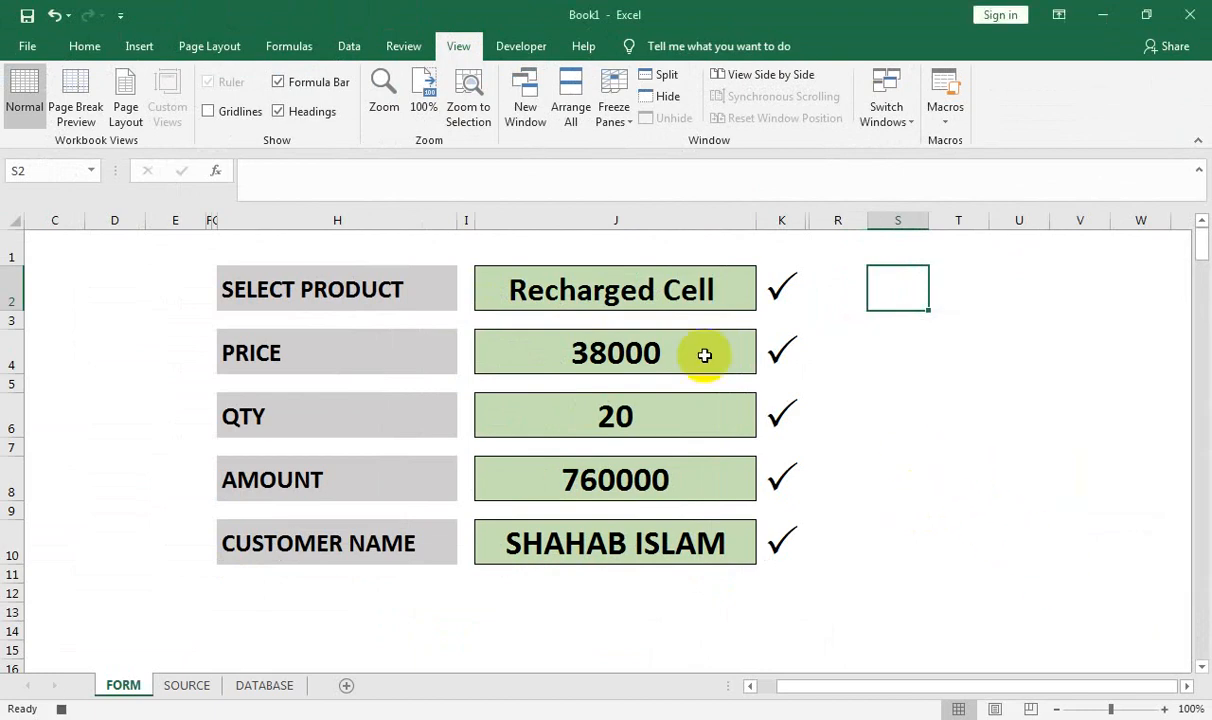
Copy the five form entries in J2, J4, J6, J8 and J10
{"action": "left_click", "coordinate": [658, 297]}
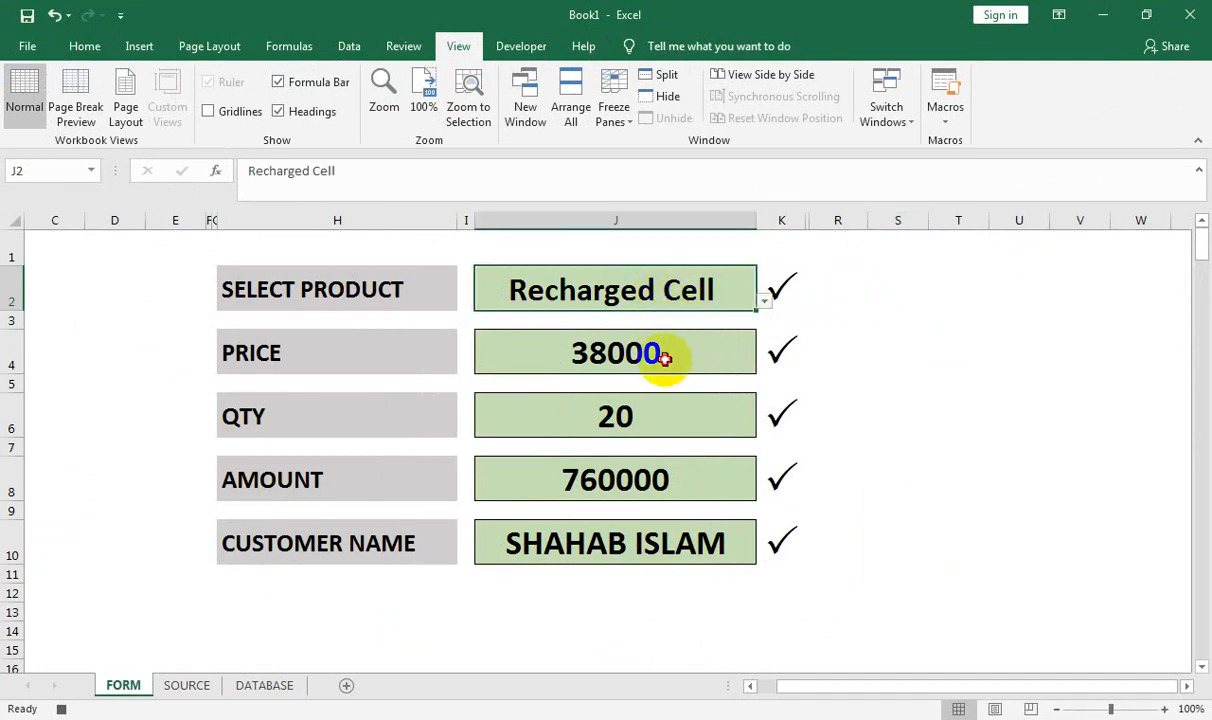
{"action": "left_click", "coordinate": [664, 357], "text": "ctrl"}
{"action": "left_click", "coordinate": [663, 418], "text": "ctrl"}
{"action": "left_click", "coordinate": [668, 482], "text": "ctrl"}
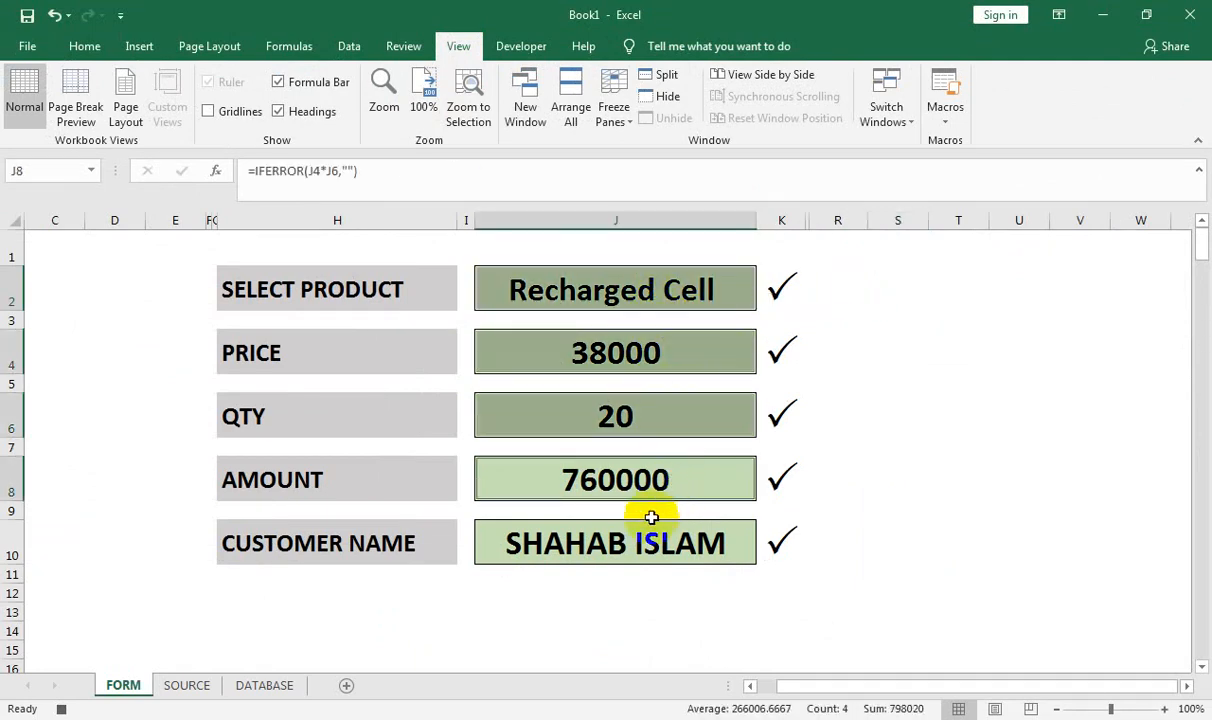
{"action": "left_click", "coordinate": [651, 522], "text": "ctrl"}
{"action": "key", "text": "ctrl+c"}
Paste the entries into SOURCE A1 as transposed values, copy A1:E1, and go to DATABASE
{"action": "left_click", "coordinate": [187, 686]}
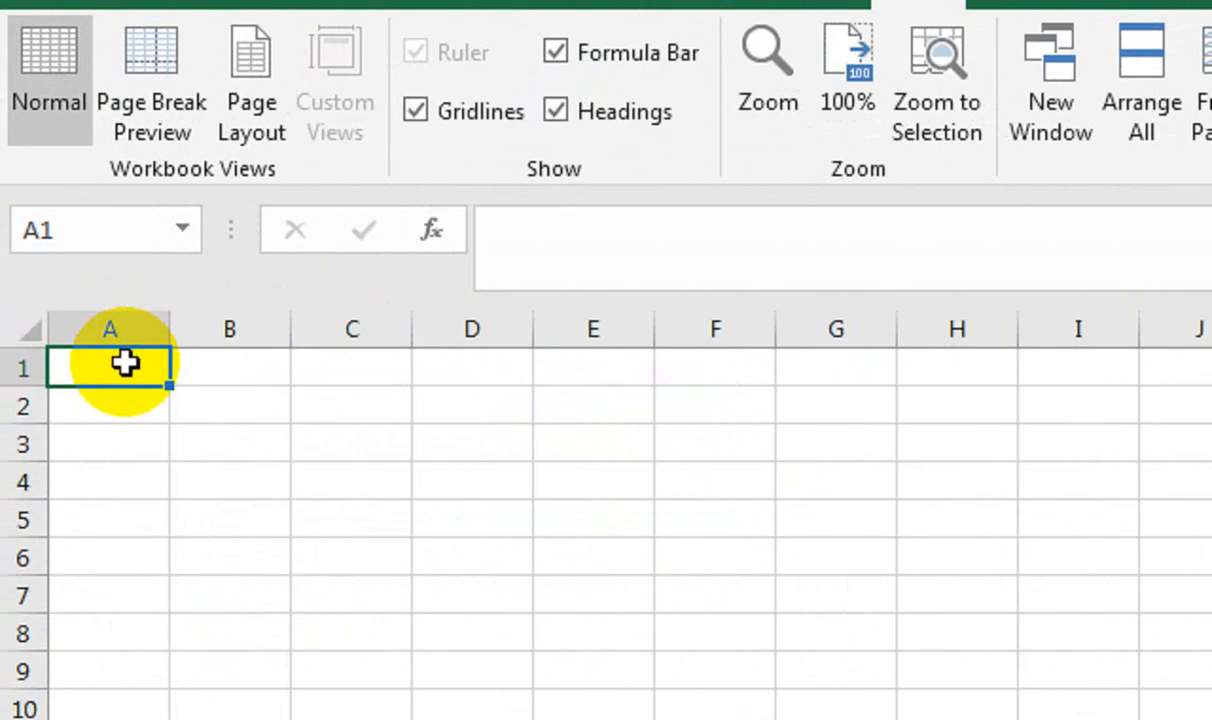
{"action": "right_click", "coordinate": [62, 237]}
{"action": "left_click", "coordinate": [250, 546]}
{"action": "left_click", "coordinate": [110, 360]}
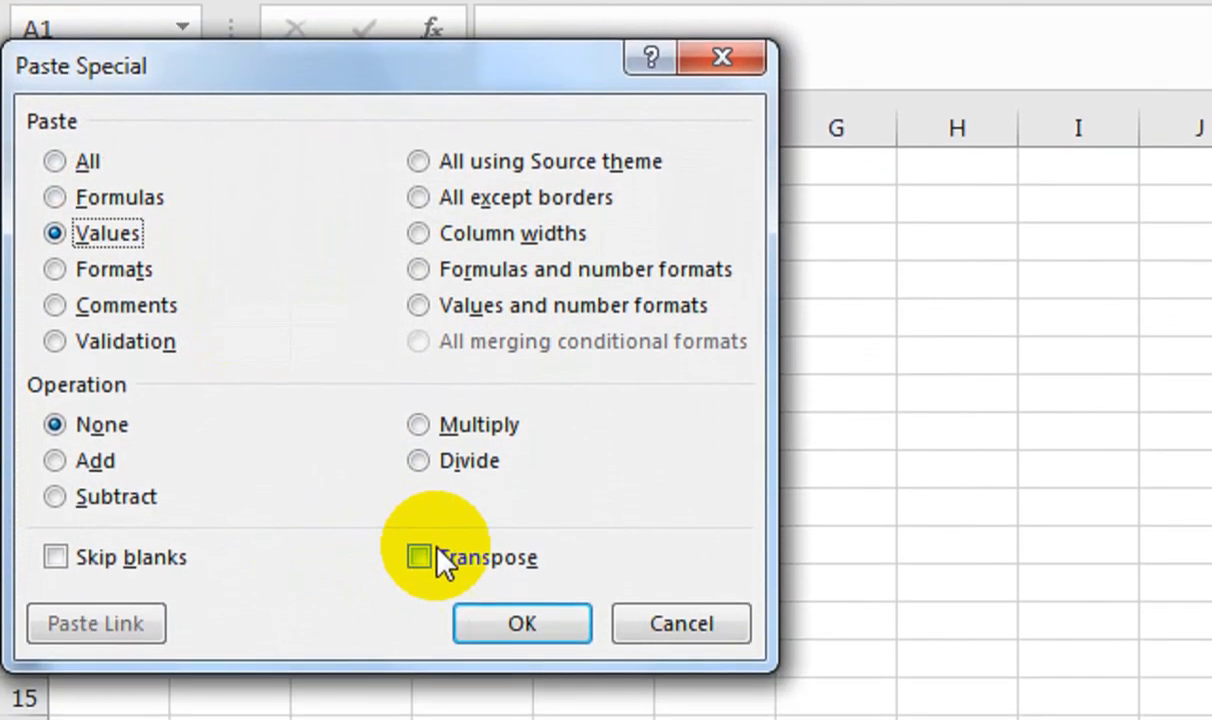
{"action": "left_click", "coordinate": [420, 612]}
{"action": "left_click", "coordinate": [522, 678]}
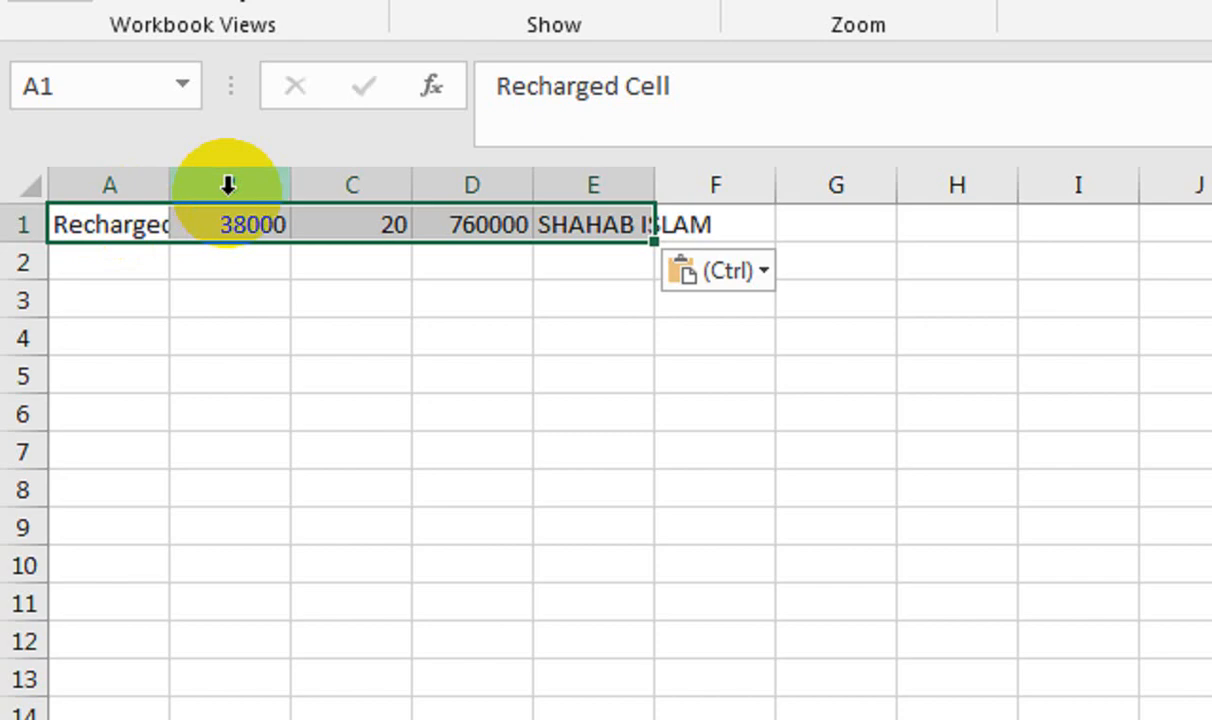
{"action": "key", "text": "ctrl+c"}
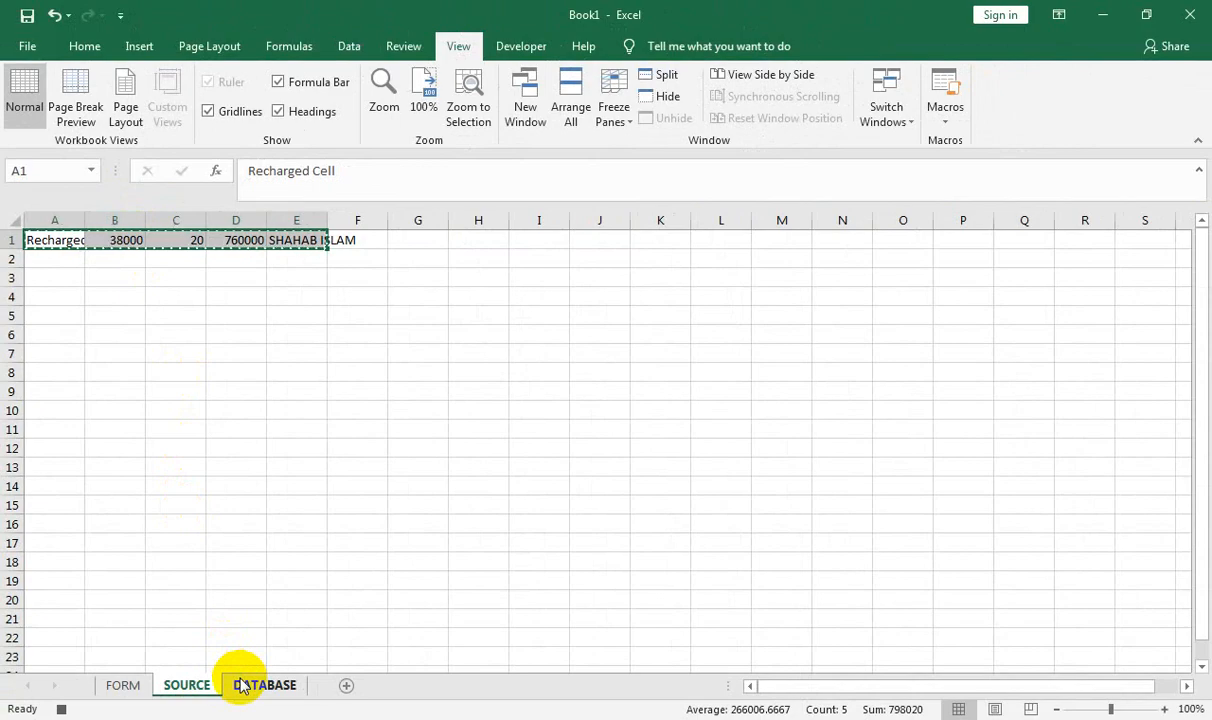
{"action": "left_click", "coordinate": [241, 685]}
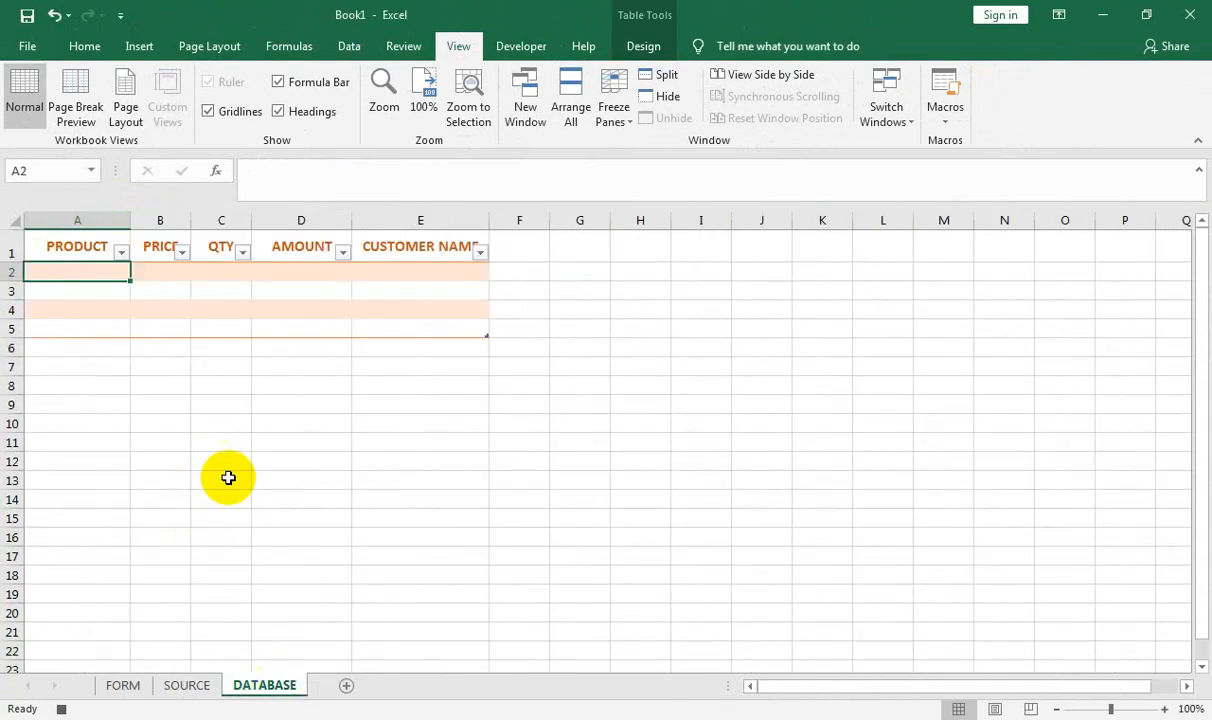
Insert the copied entry row at the top of the DATABASE table, row 2
{"action": "left_click", "coordinate": [90, 240]}
{"action": "key", "text": "Return"}
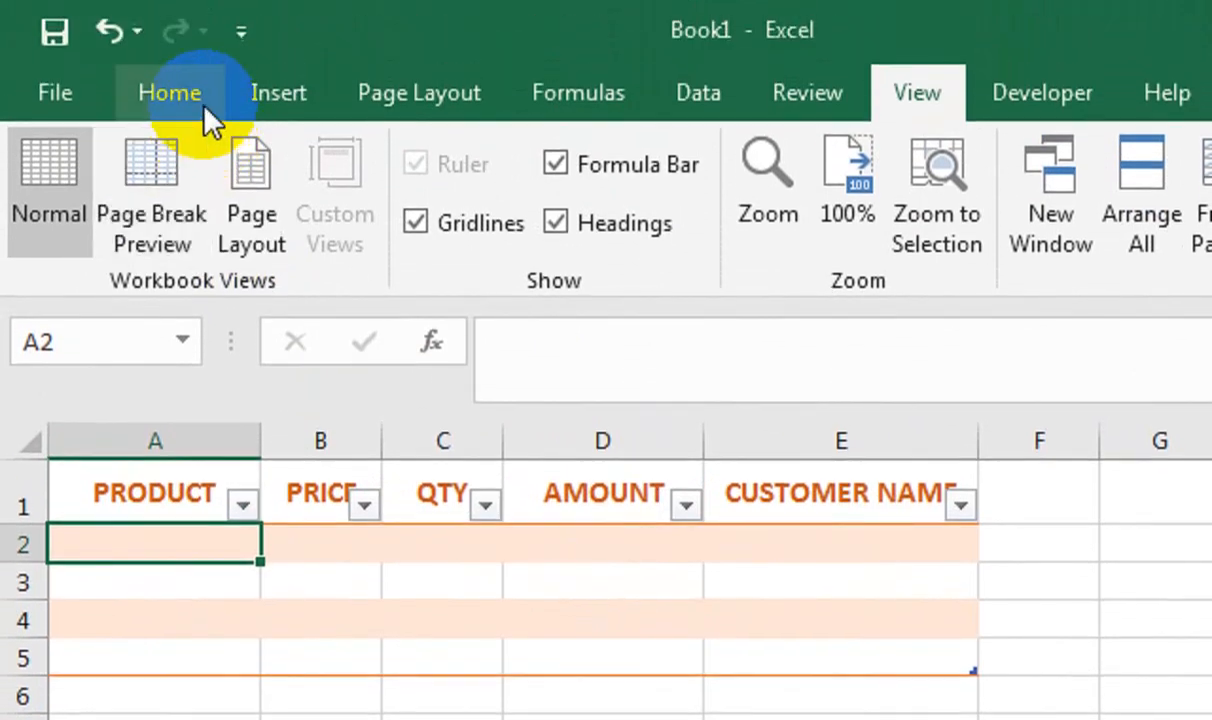
{"action": "left_click", "coordinate": [192, 98]}
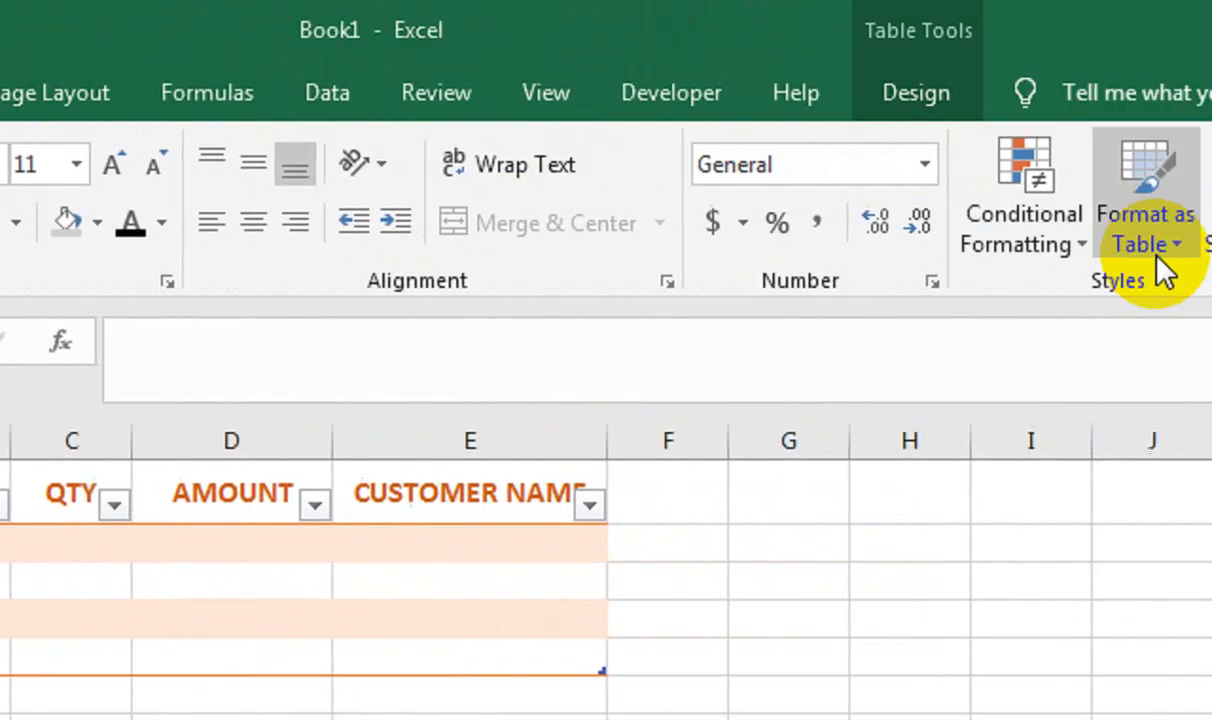
{"action": "left_click", "coordinate": [876, 228]}
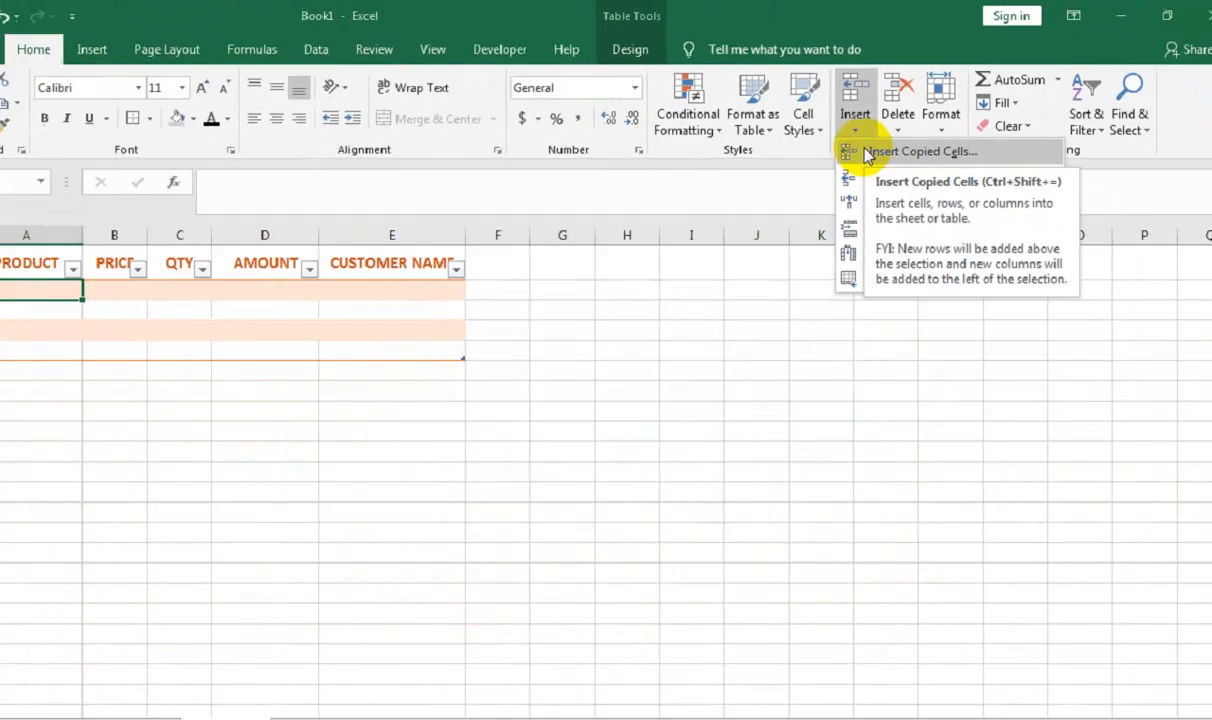
{"action": "left_click", "coordinate": [897, 288]}
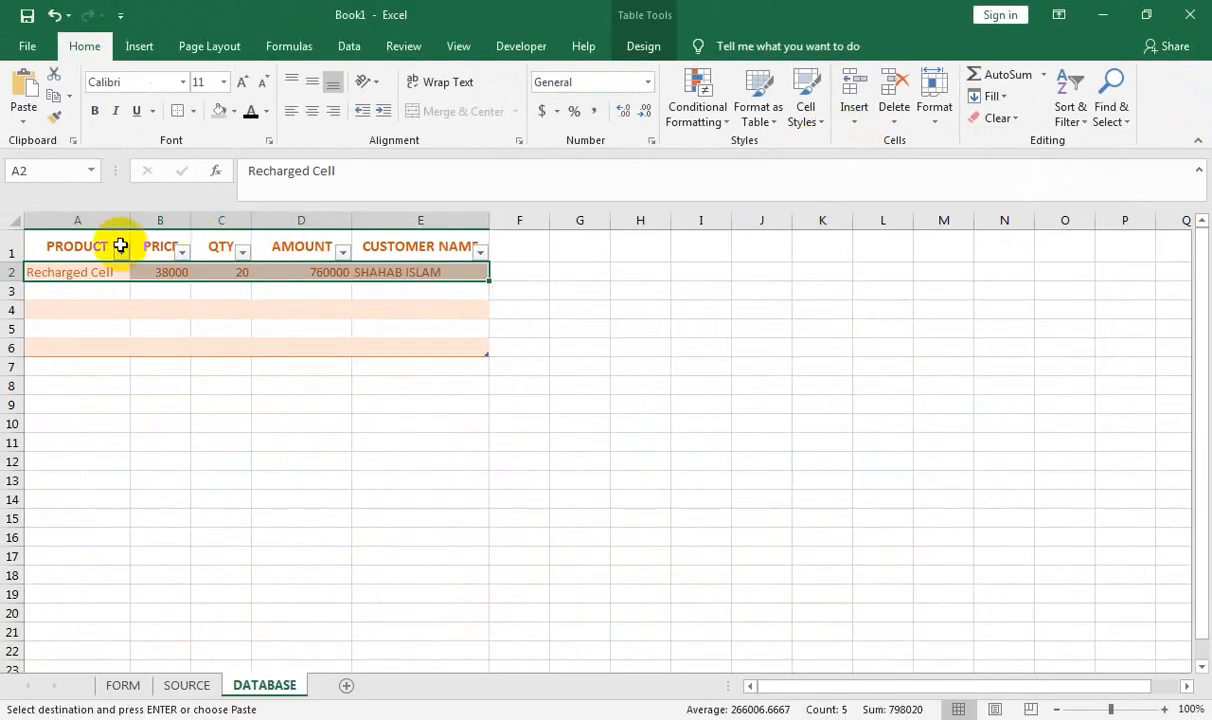
{"action": "left_click", "coordinate": [89, 273]}
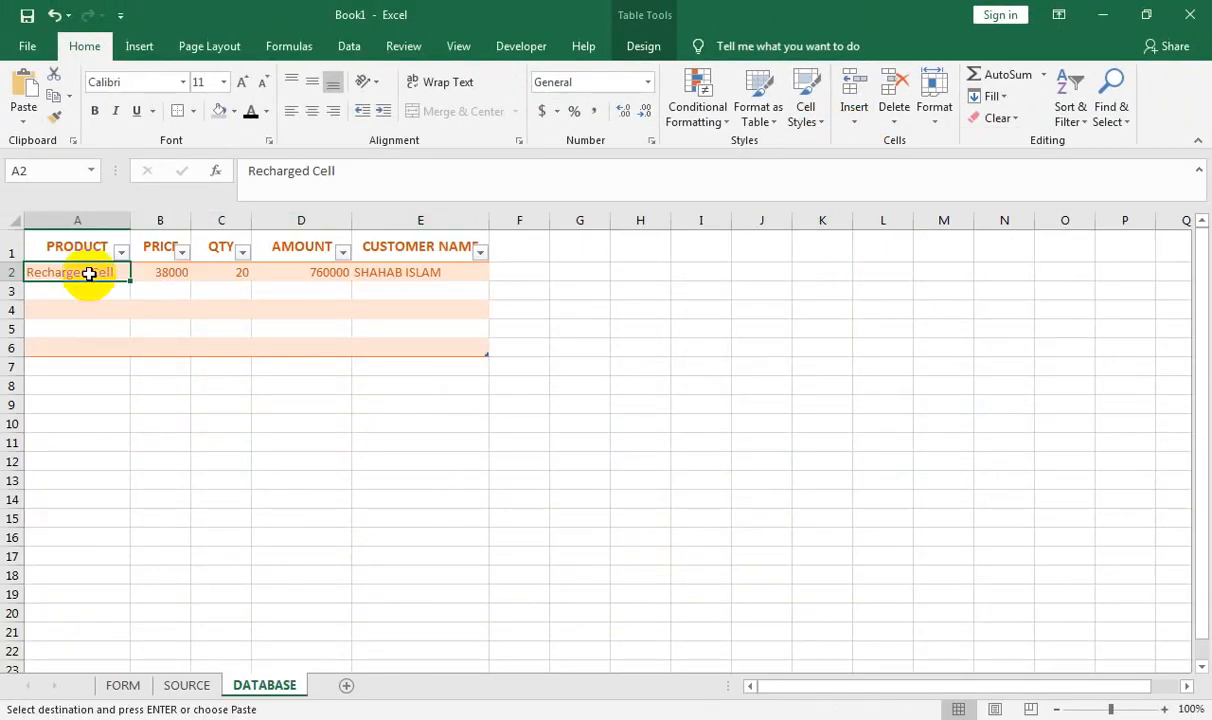
Clear the product, quantity and customer name entries on the FORM sheet
{"action": "left_click", "coordinate": [143, 693]}
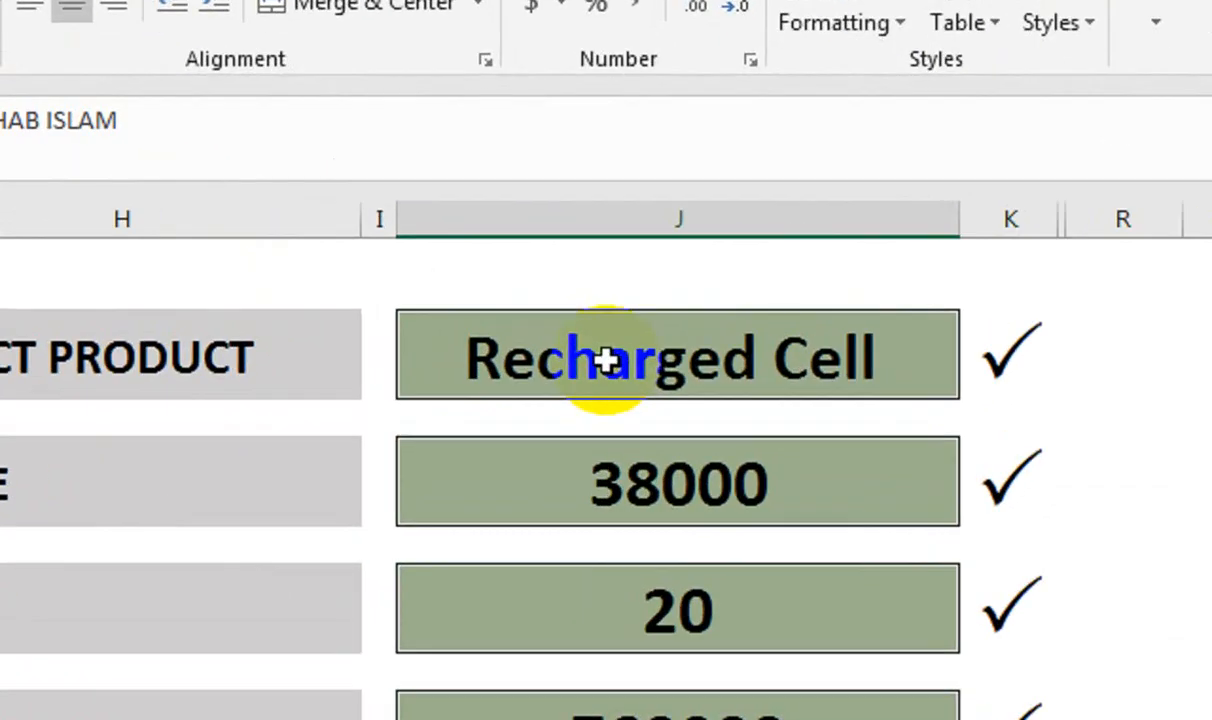
{"action": "left_click", "coordinate": [581, 290]}
{"action": "key", "text": "Delete"}
{"action": "left_click", "coordinate": [572, 615]}
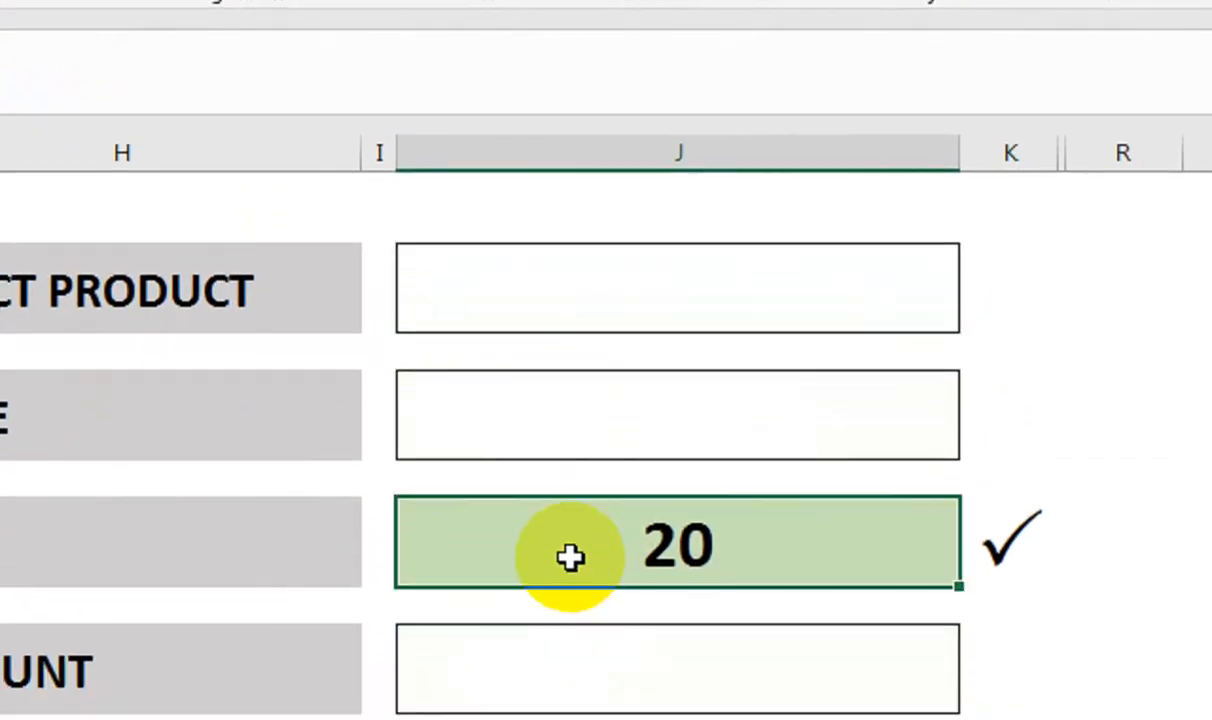
{"action": "key", "text": "Delete"}
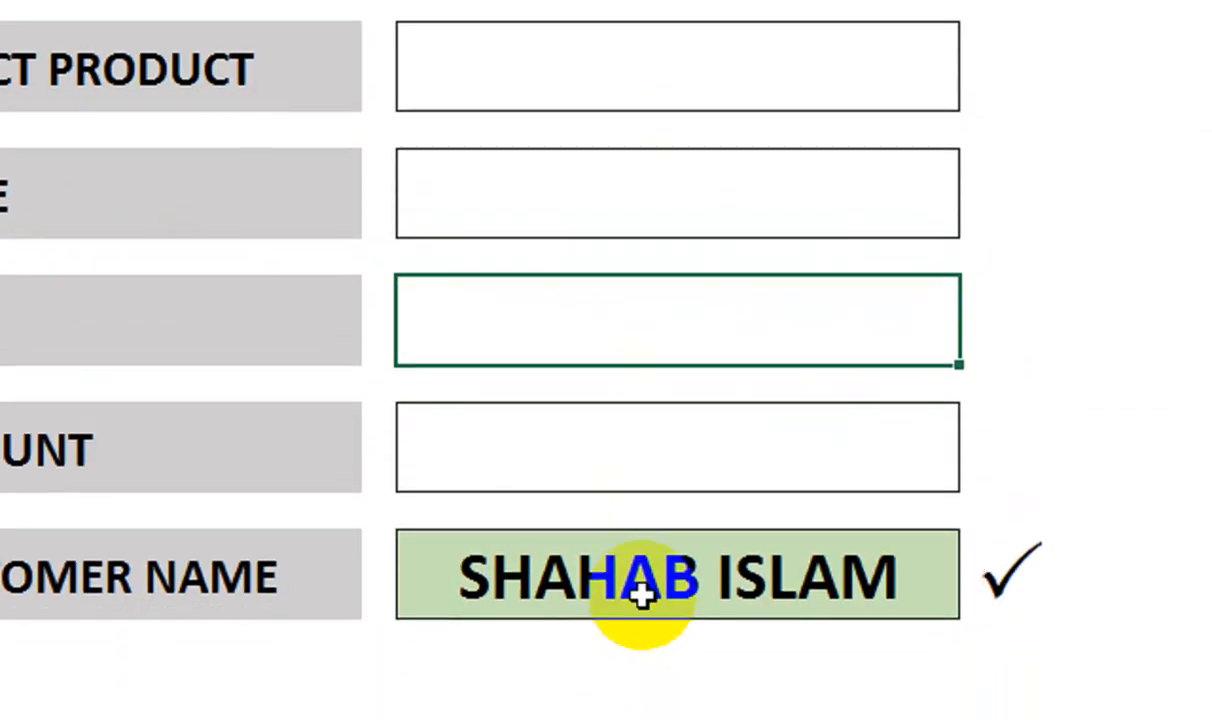
{"action": "left_click", "coordinate": [641, 594]}
{"action": "key", "text": "Delete"}
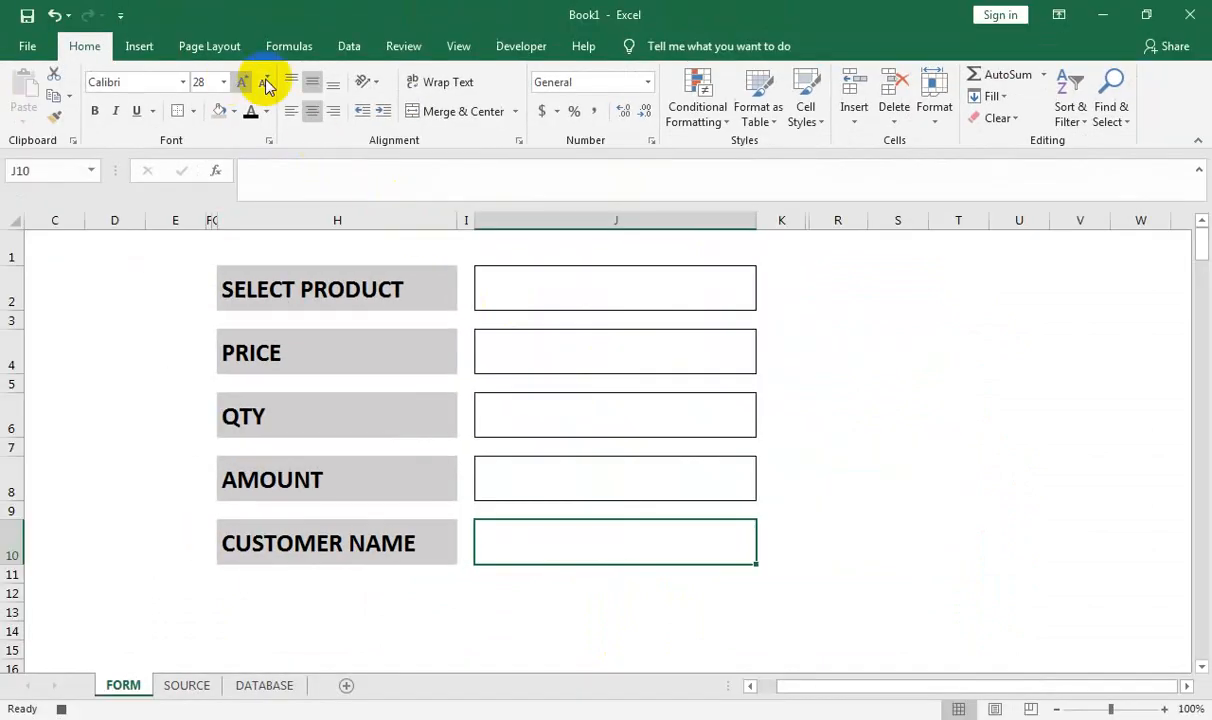
Stop recording the SAVE macro
{"action": "left_click", "coordinate": [458, 46]}
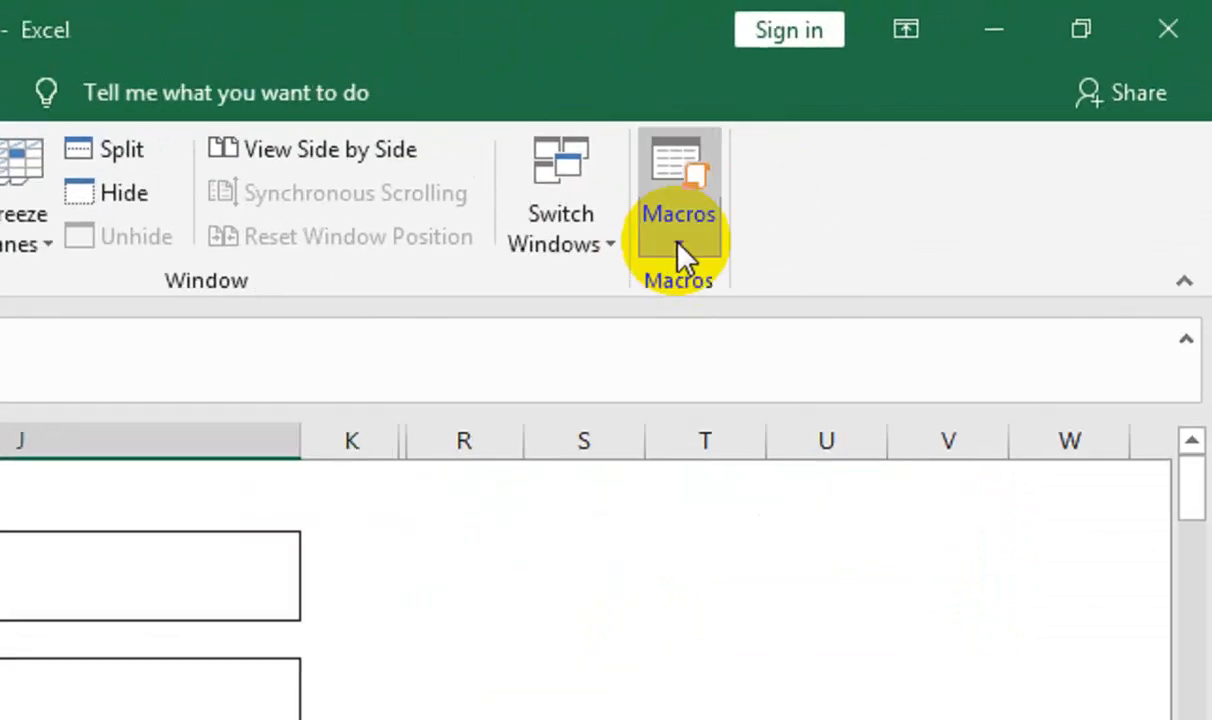
{"action": "left_click", "coordinate": [946, 125]}
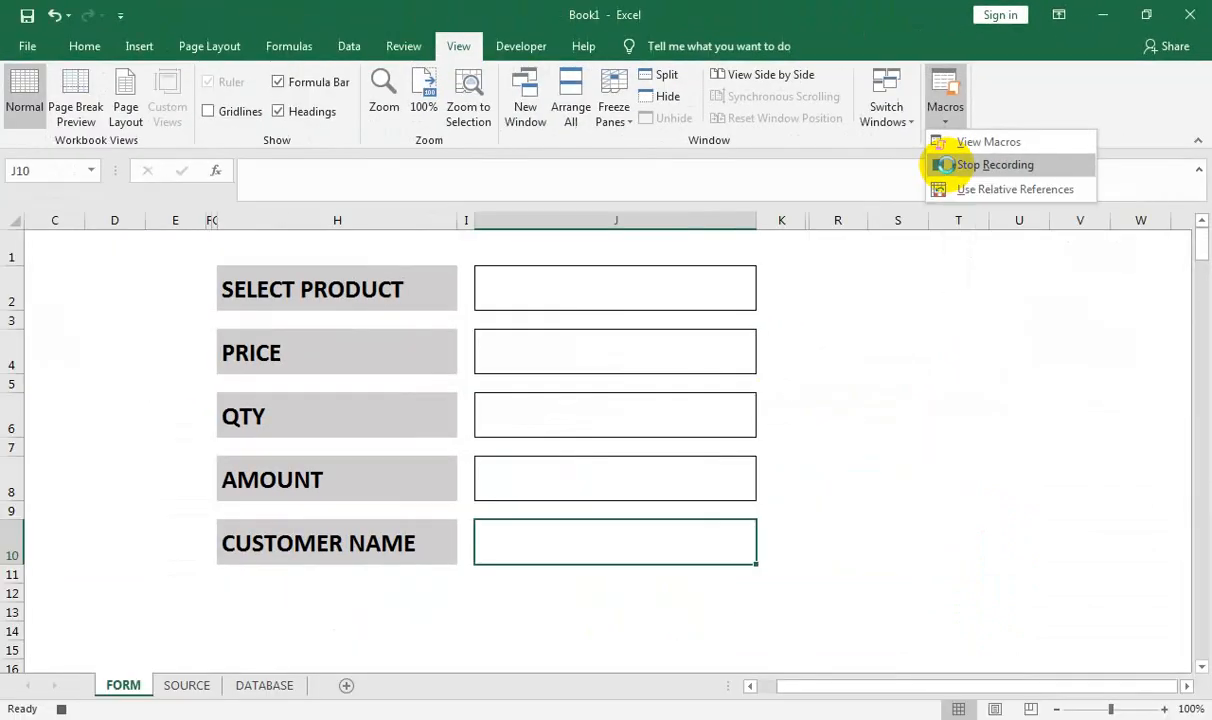
{"action": "left_click", "coordinate": [684, 332]}
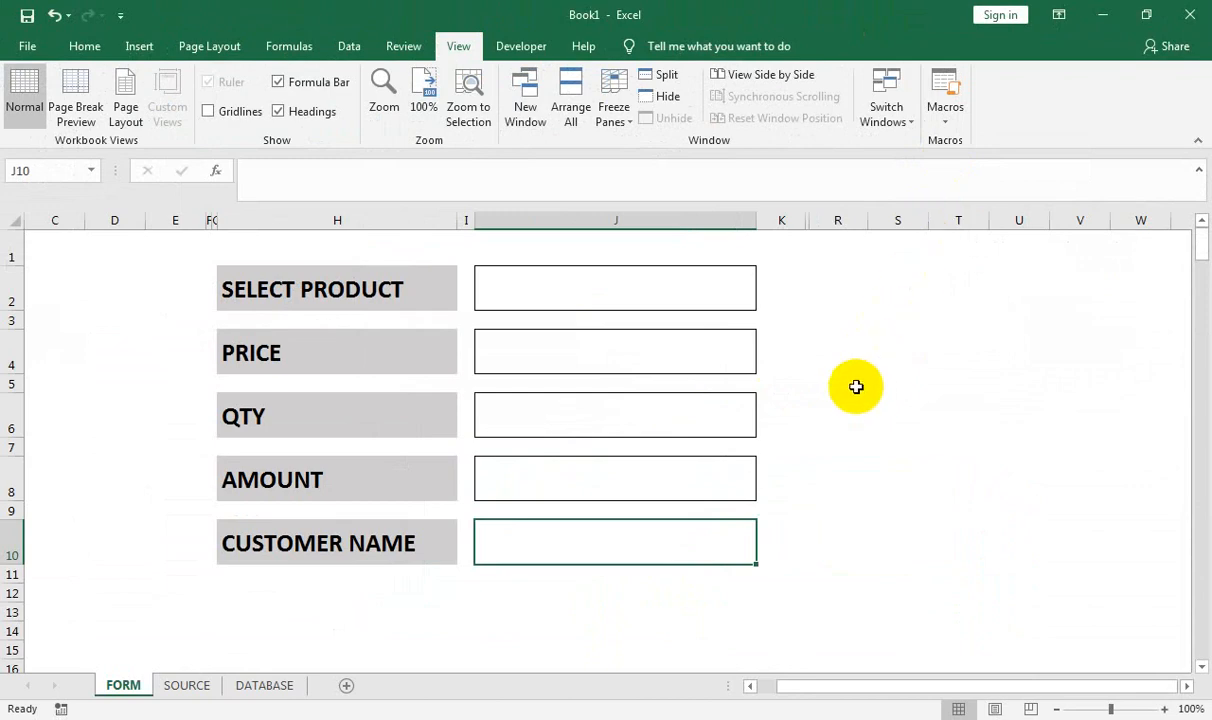
{"action": "left_click", "coordinate": [845, 384]}
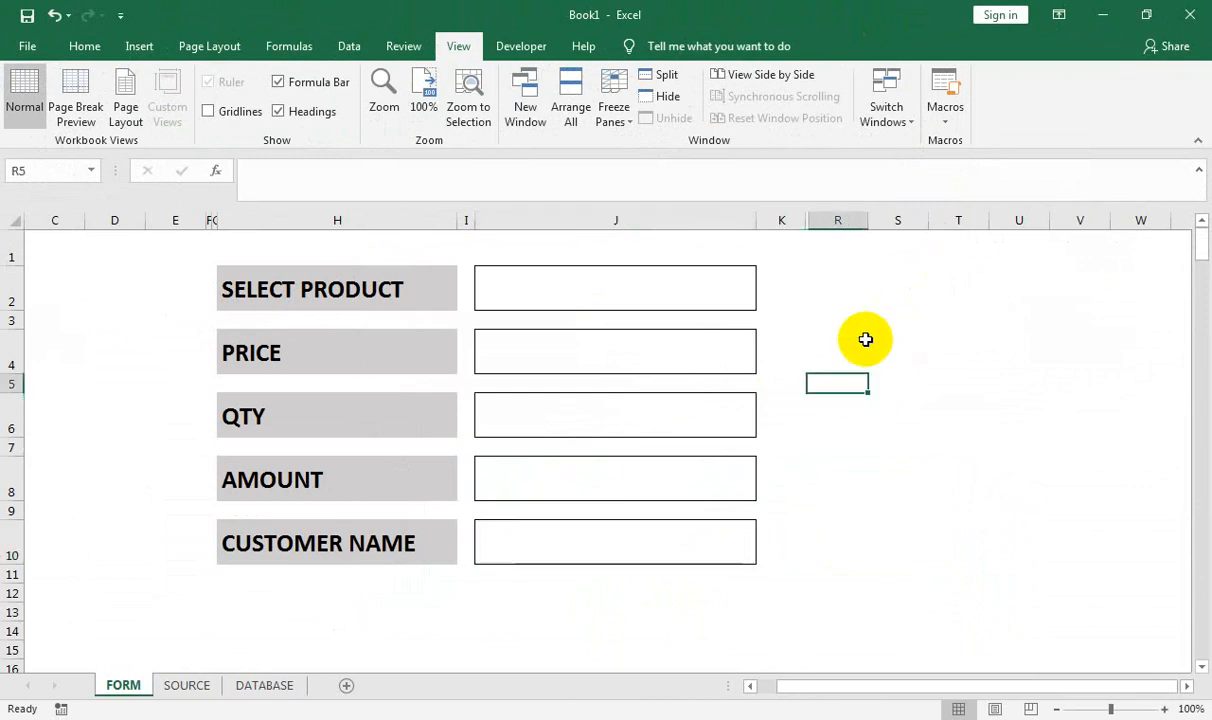
Delete the test entry row 2 from DATABASE and return to FORM
{"action": "left_click", "coordinate": [265, 686]}
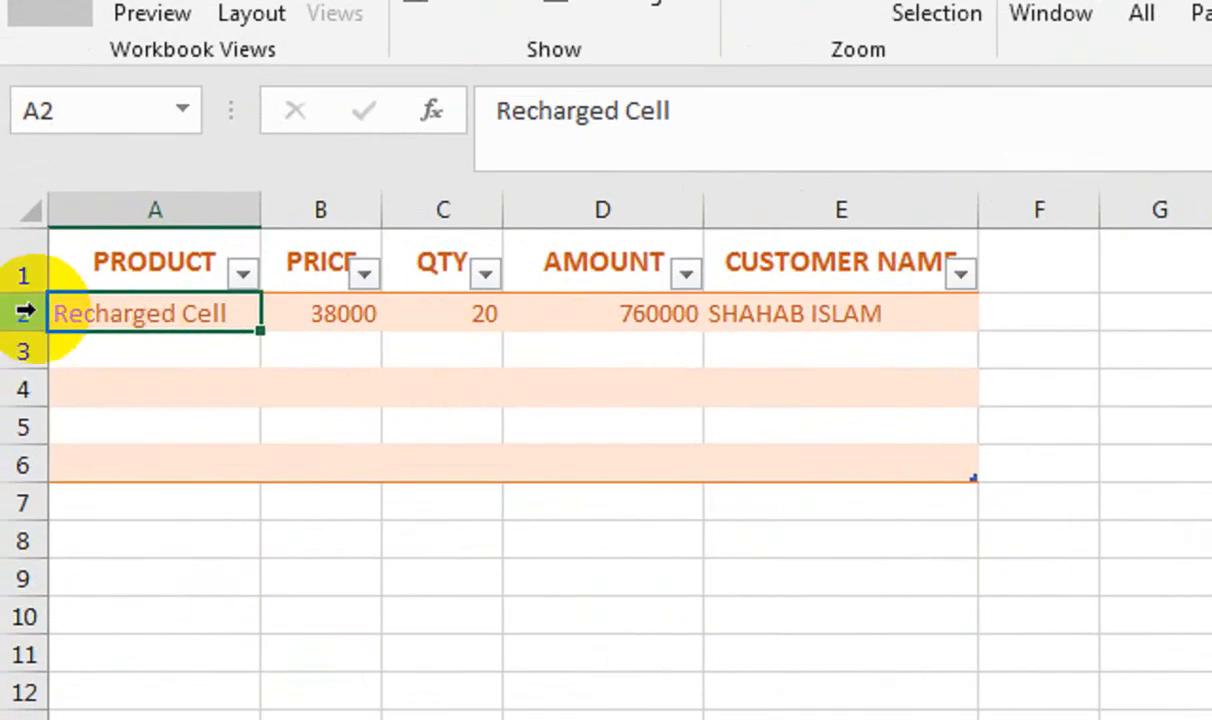
{"action": "right_click", "coordinate": [25, 313]}
{"action": "left_click", "coordinate": [185, 618]}
{"action": "left_click", "coordinate": [280, 385]}
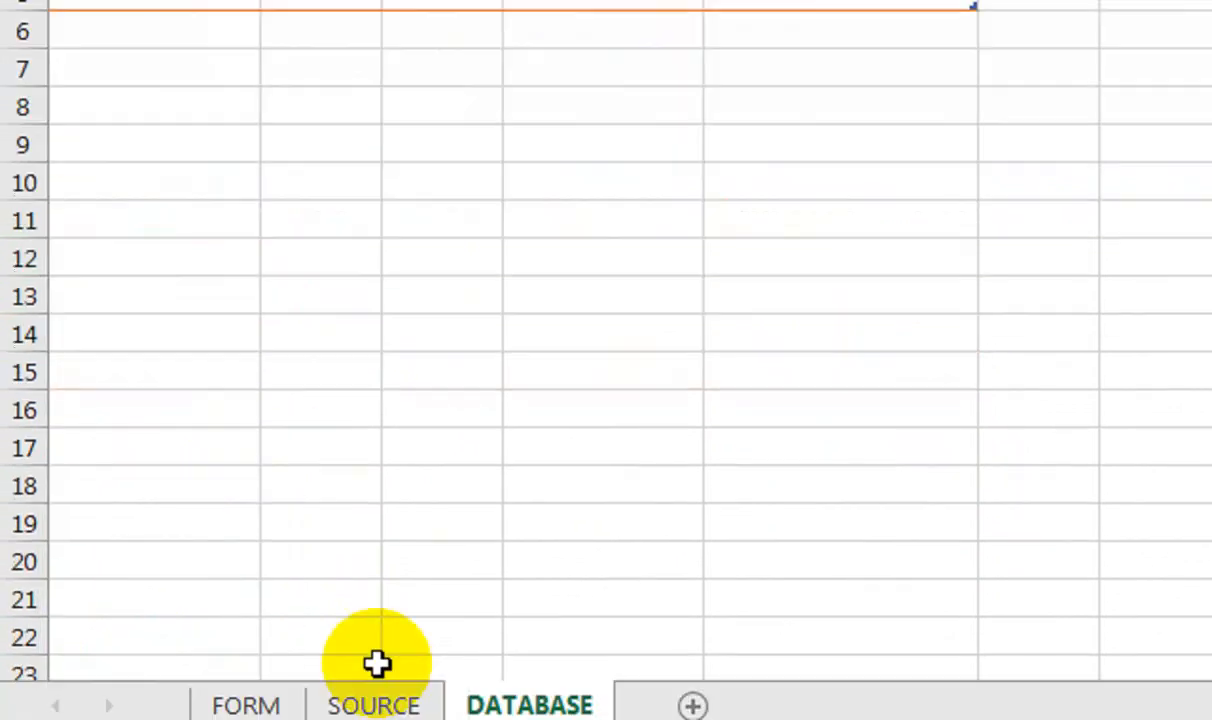
{"action": "left_click", "coordinate": [301, 655]}
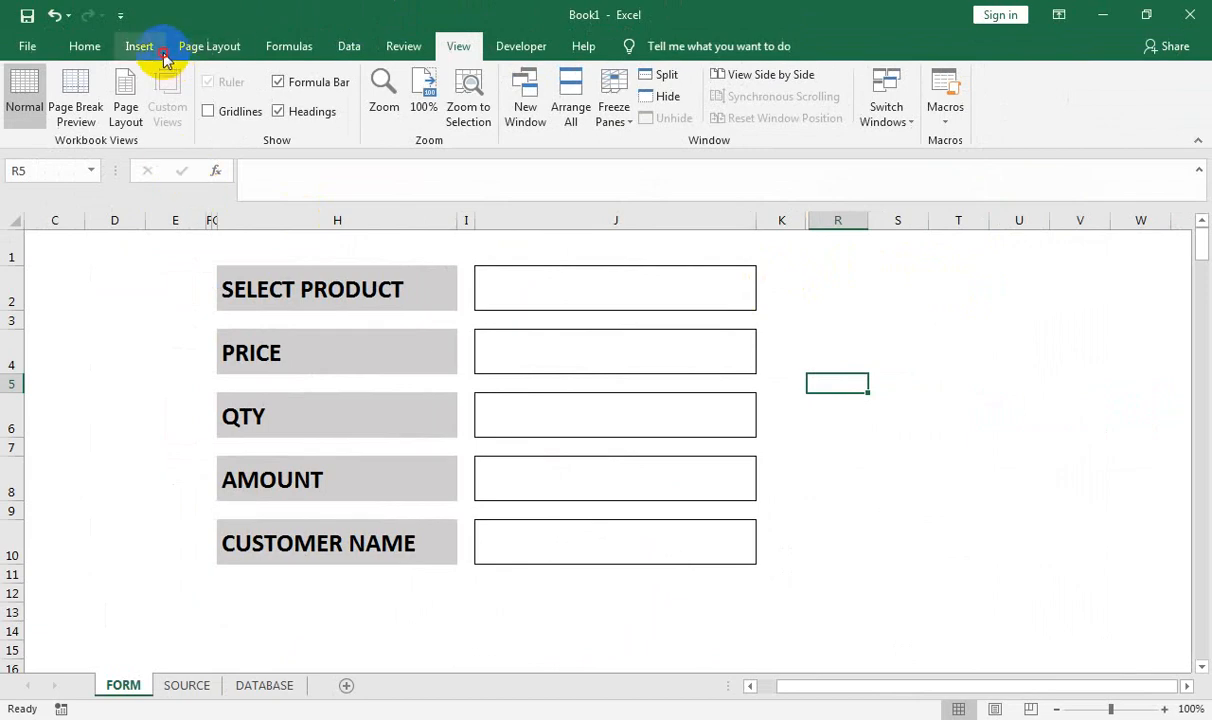
Draw a rectangle shape below the CUSTOMER NAME field
{"action": "left_click", "coordinate": [145, 47]}
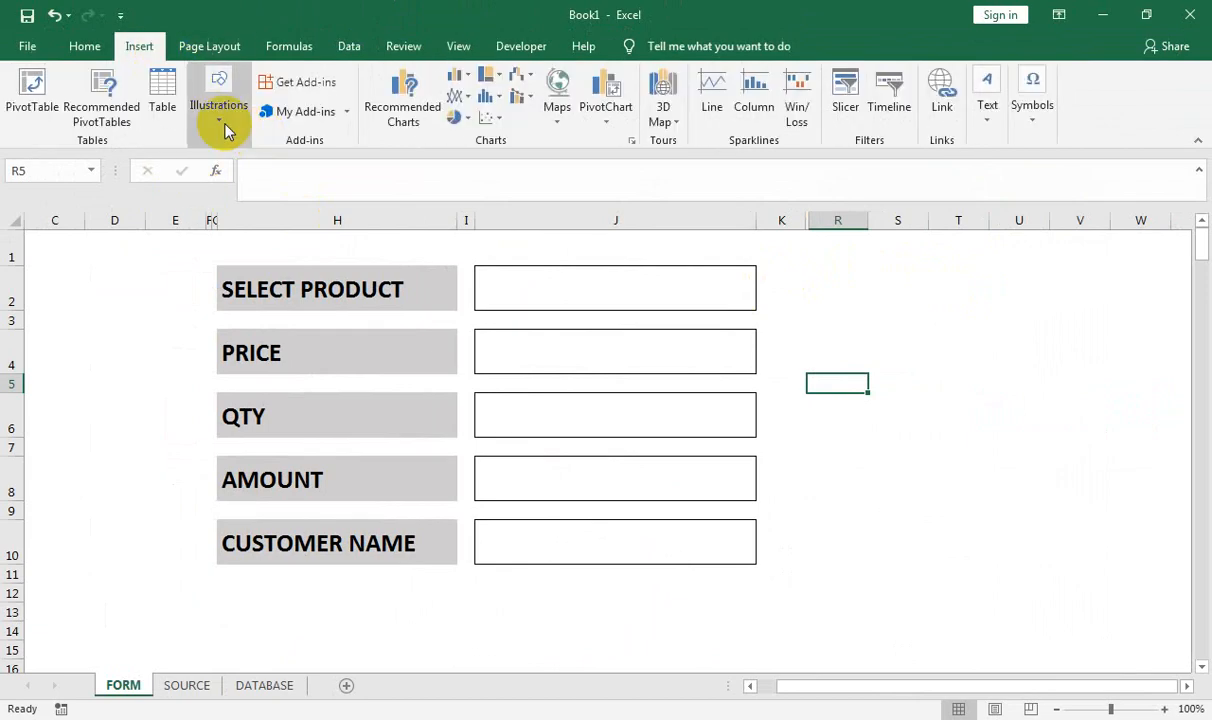
{"action": "left_click", "coordinate": [222, 118]}
{"action": "left_click", "coordinate": [297, 204]}
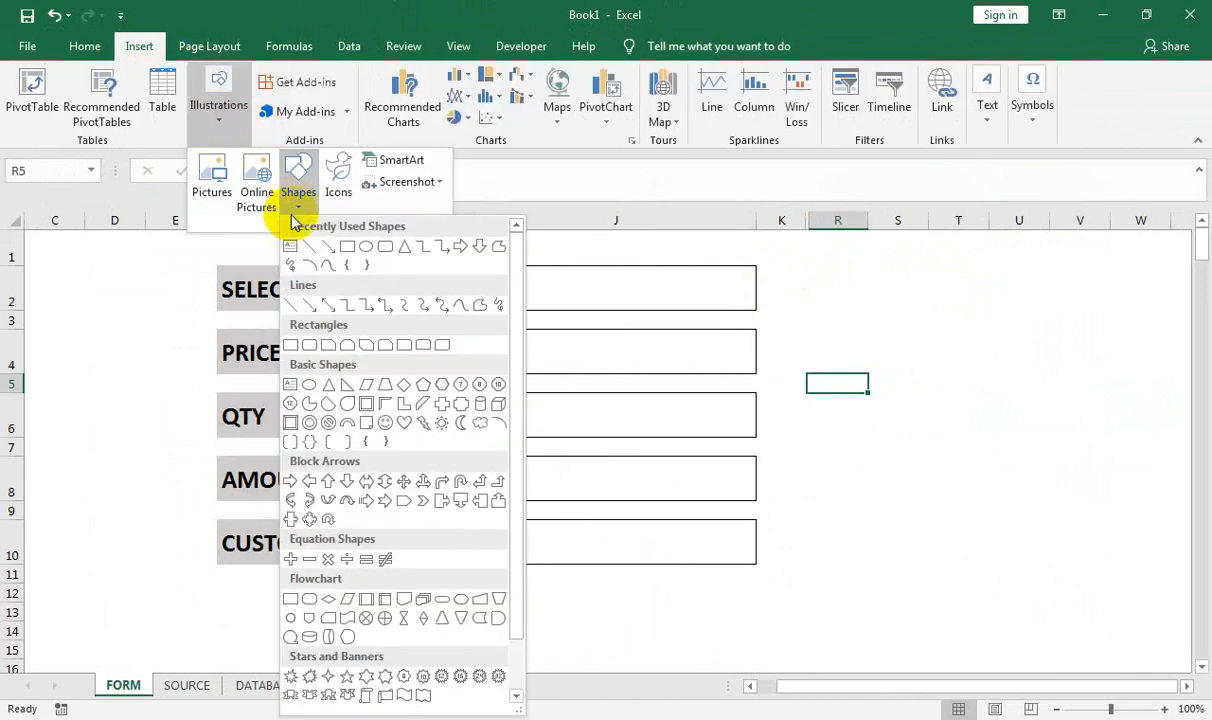
{"action": "left_click", "coordinate": [389, 250]}
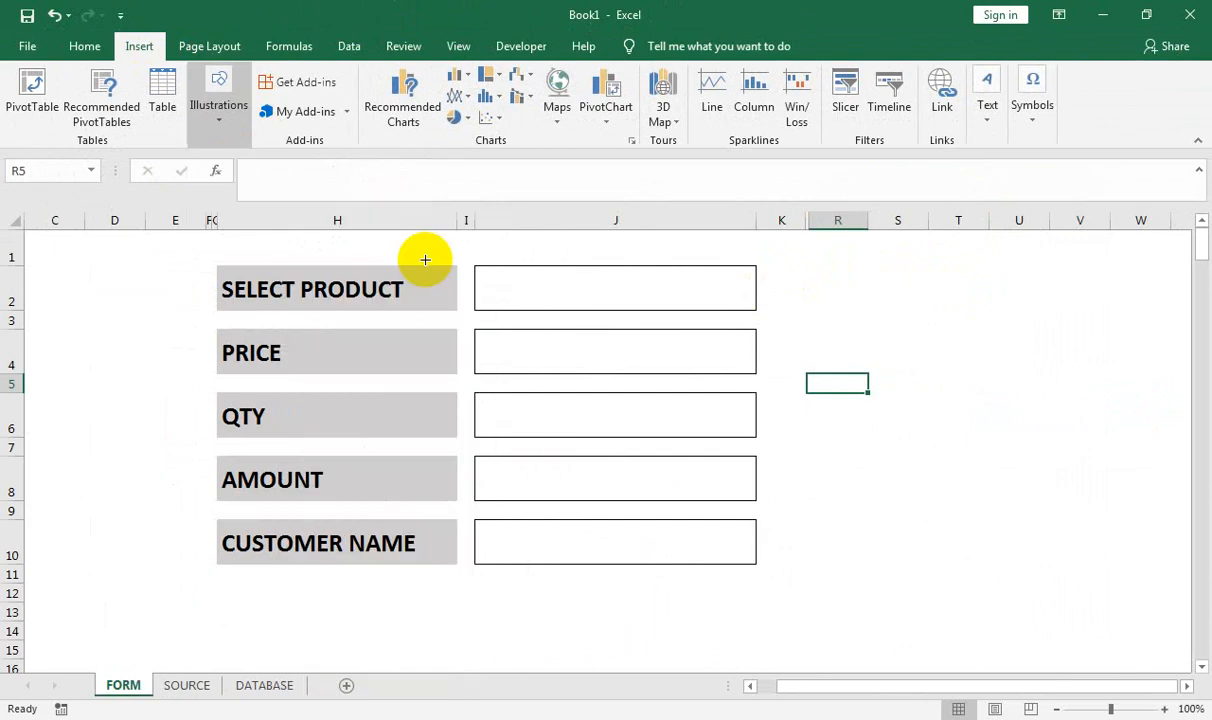
{"action": "left_click", "coordinate": [219, 108]}
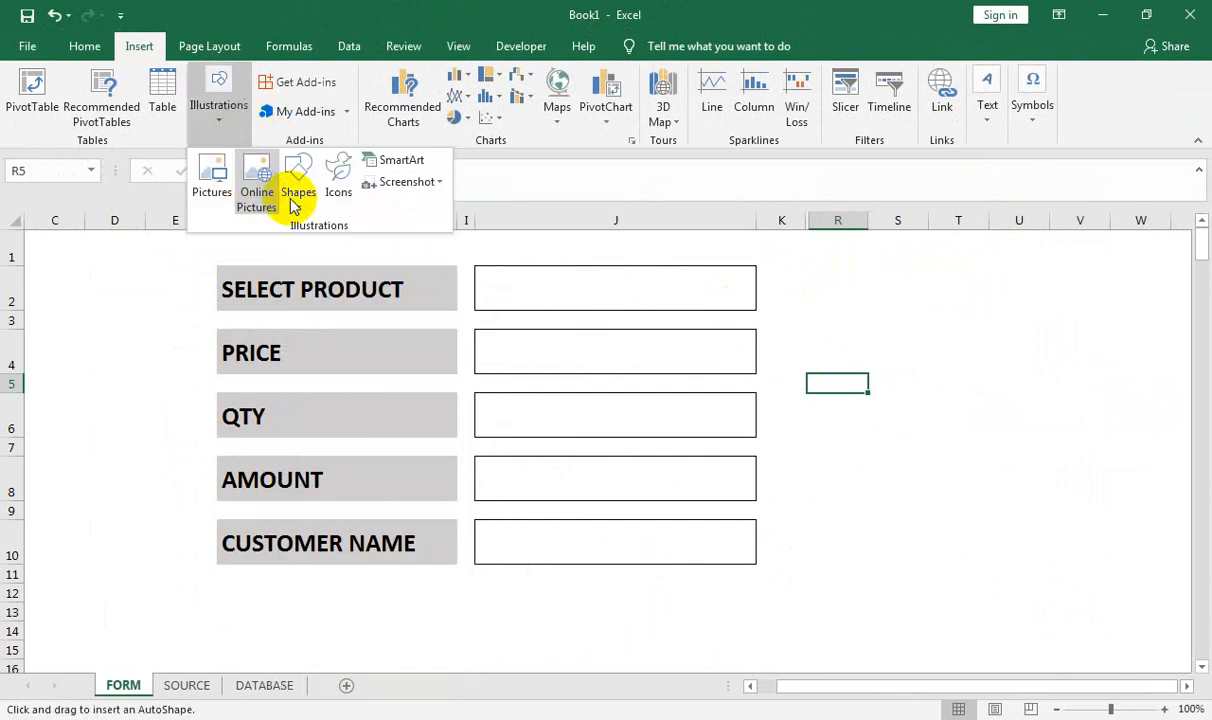
{"action": "left_click", "coordinate": [295, 205]}
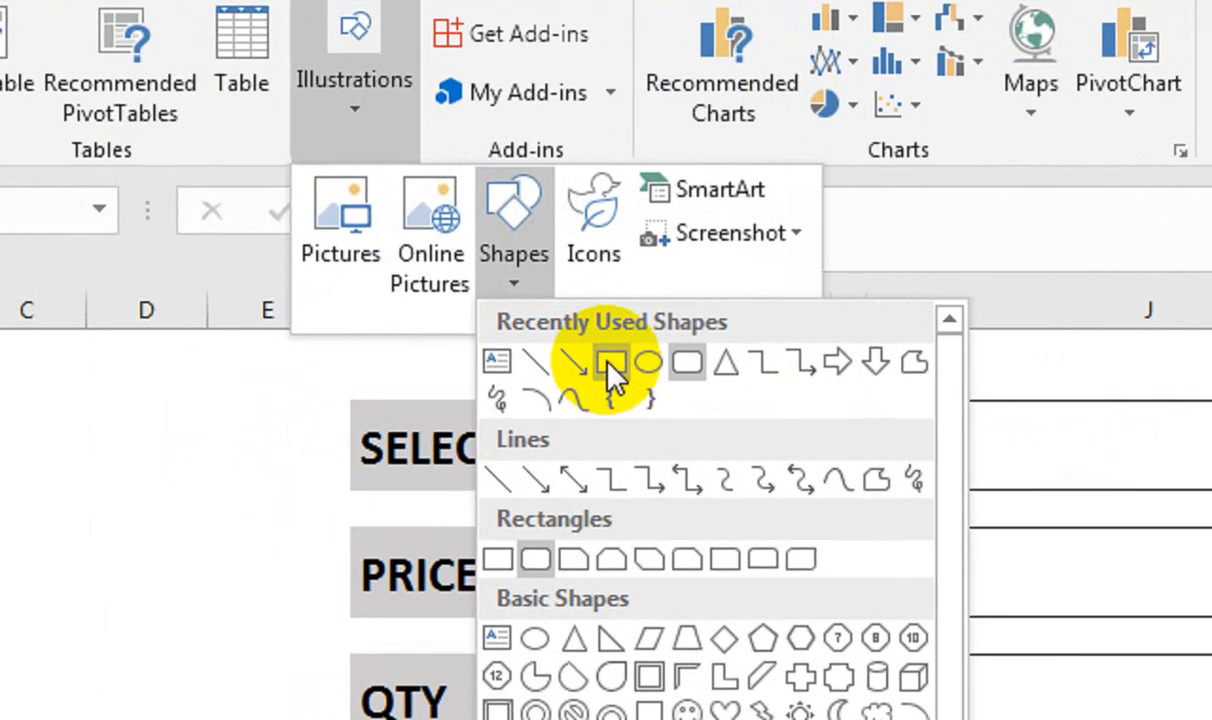
{"action": "left_click", "coordinate": [348, 250]}
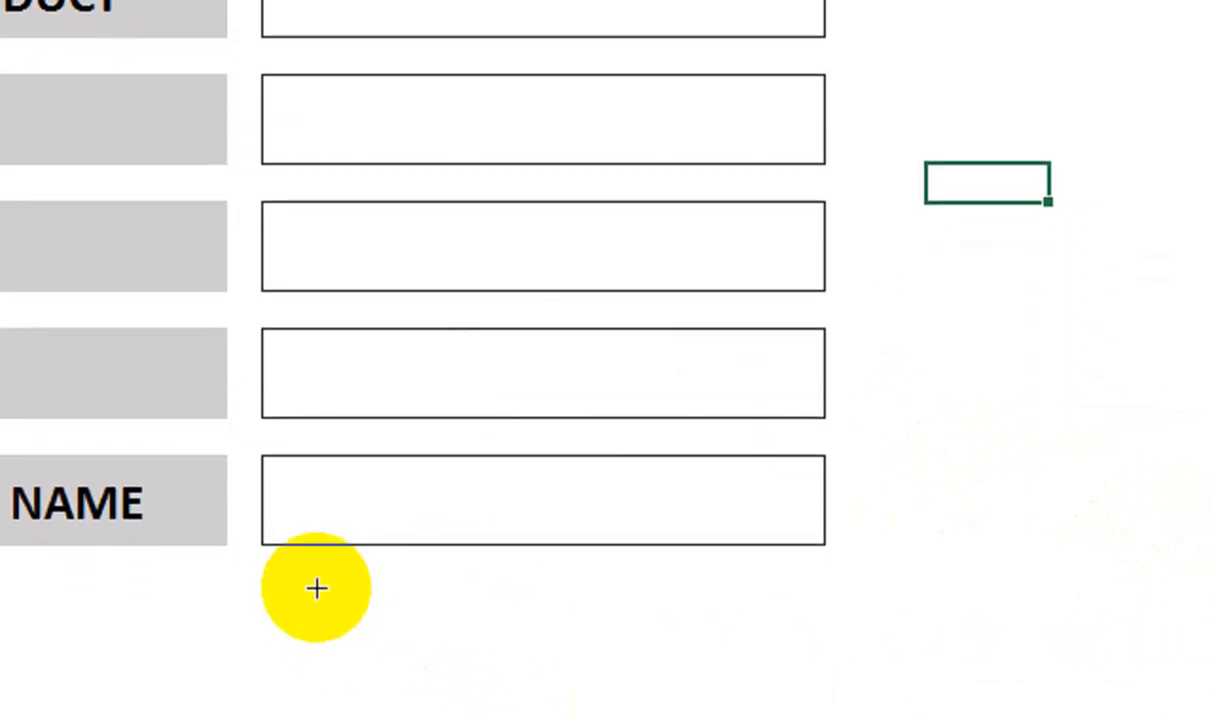
{"action": "left_click_drag", "start_coordinate": [283, 590], "coordinate": [823, 696]}
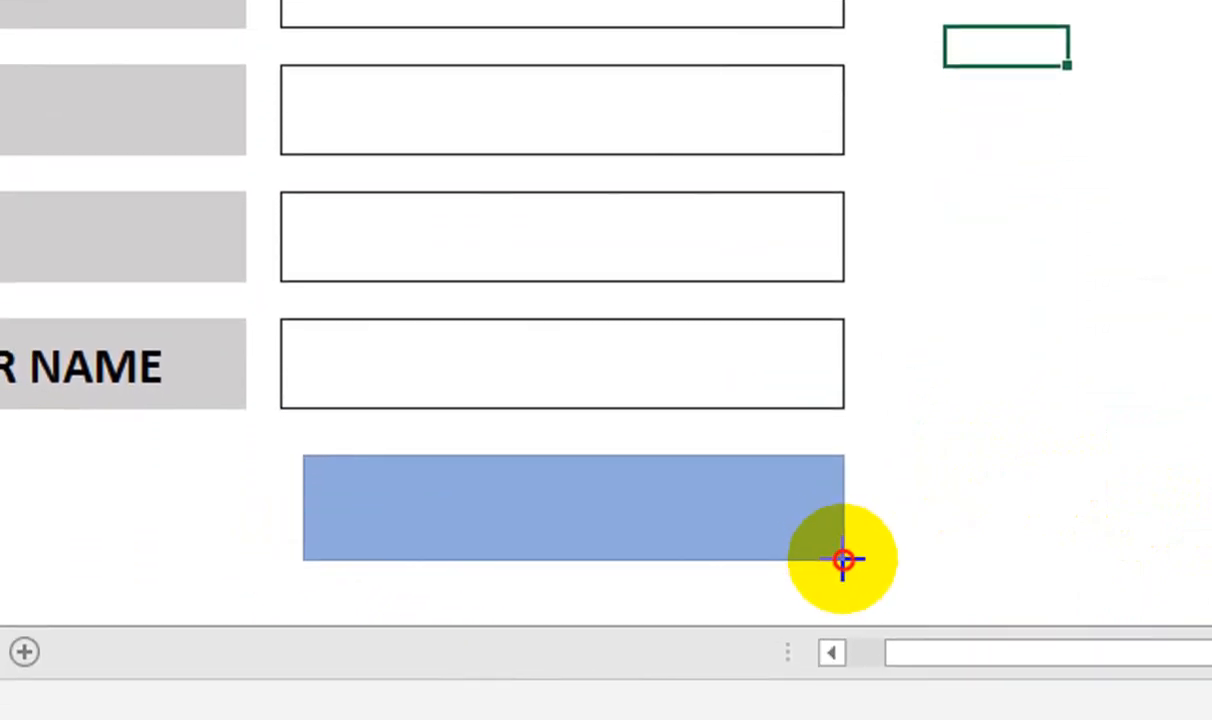
{"action": "left_click_drag", "start_coordinate": [843, 560], "coordinate": [855, 553]}
{"action": "mouse_move", "coordinate": [311, 503]}
{"action": "left_mouse_down"}
{"action": "mouse_move", "coordinate": [292, 511]}
{"action": "mouse_move", "coordinate": [300, 505]}
{"action": "left_mouse_up"}
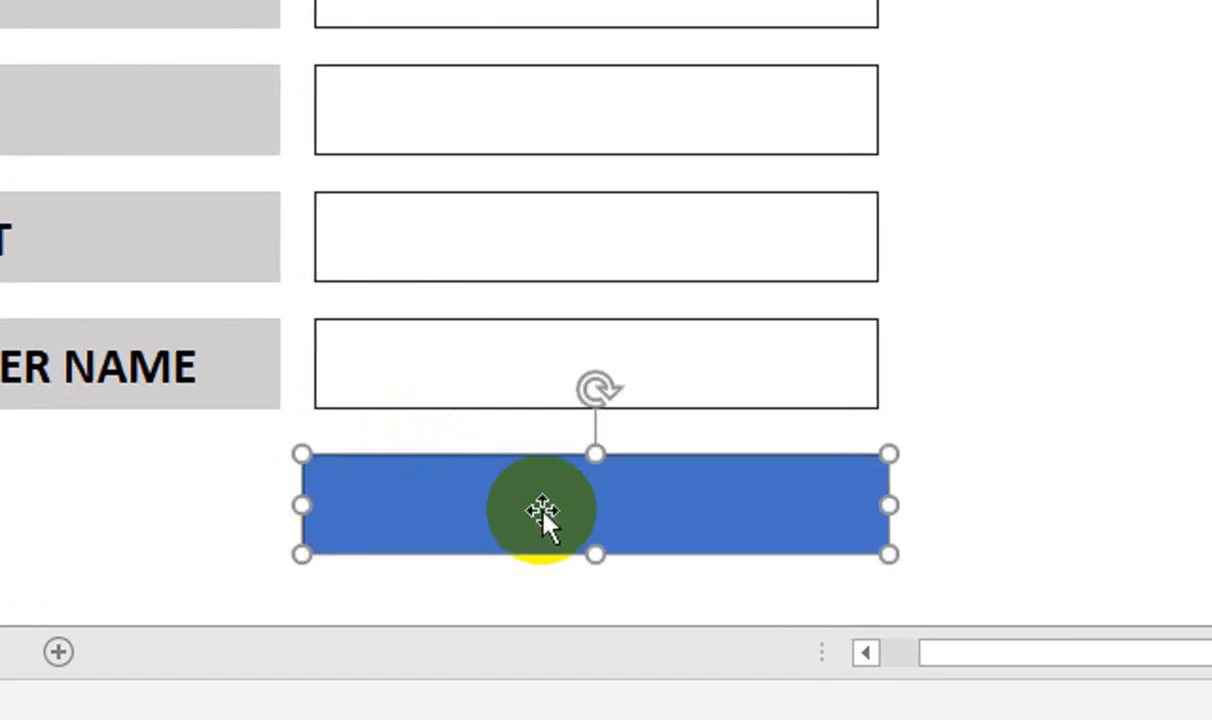
{"action": "left_click_drag", "start_coordinate": [617, 524], "coordinate": [616, 538]}
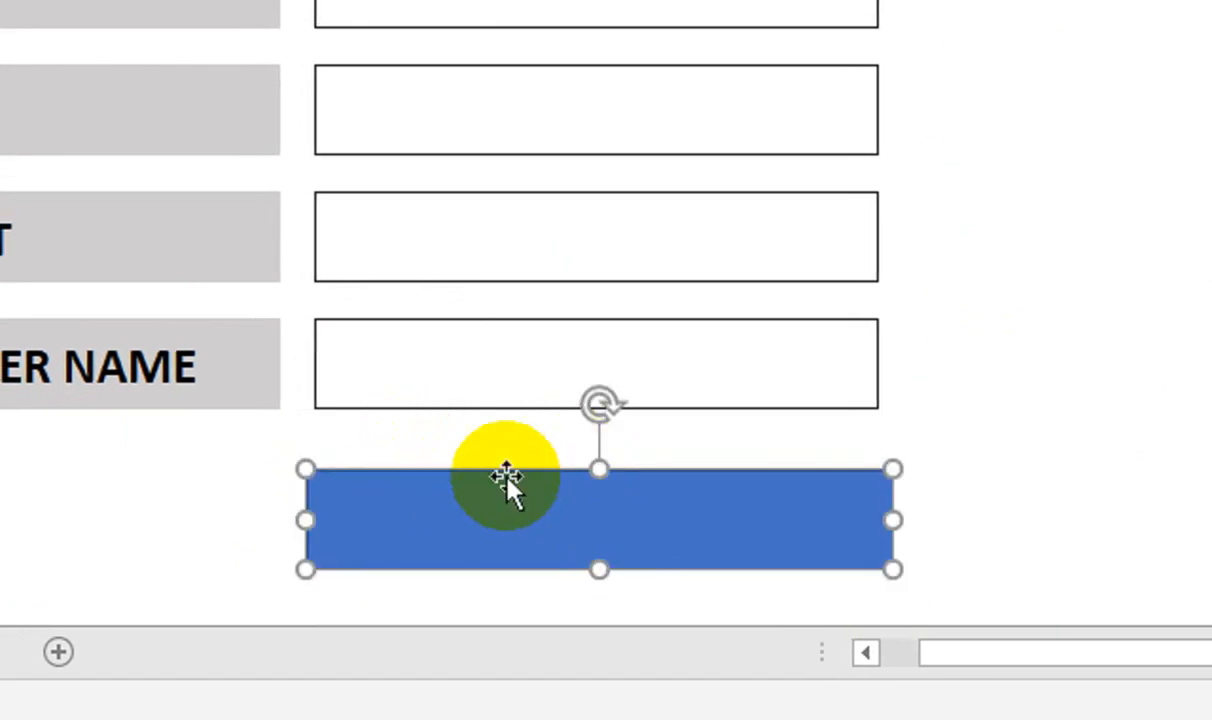
Label the rectangle SAVE DATA and centre the text vertically with Middle Align
{"action": "right_click", "coordinate": [508, 481]}
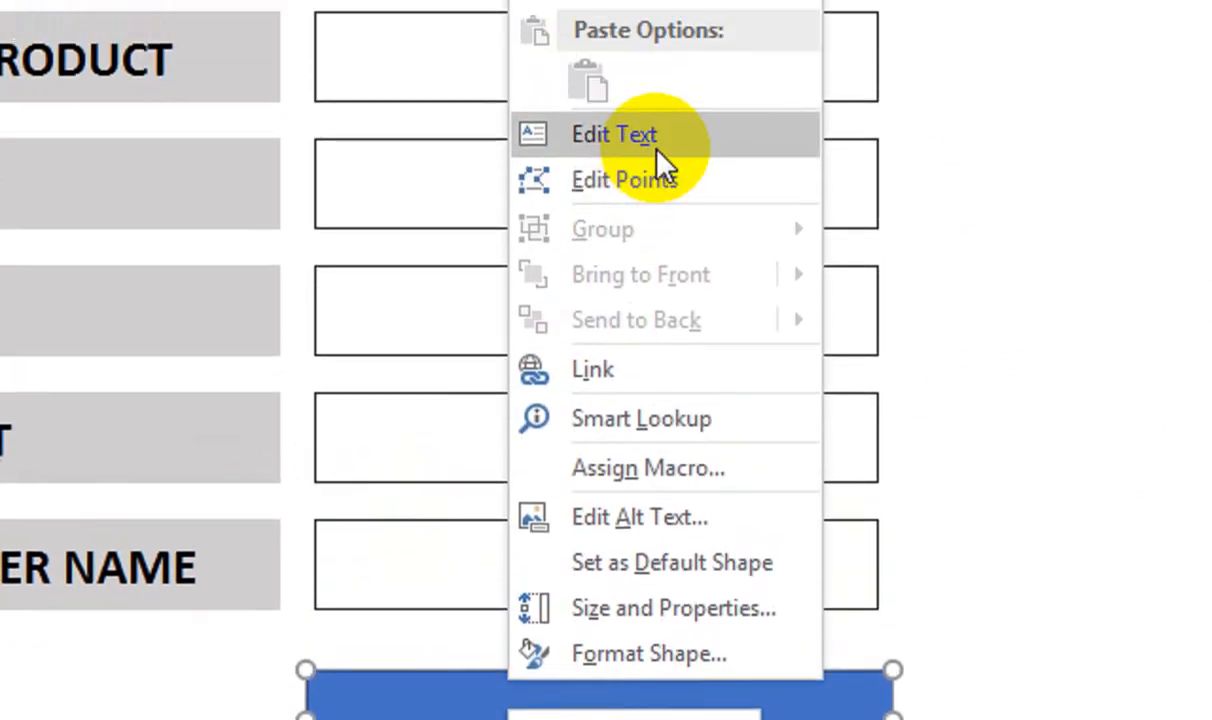
{"action": "left_click", "coordinate": [657, 150]}
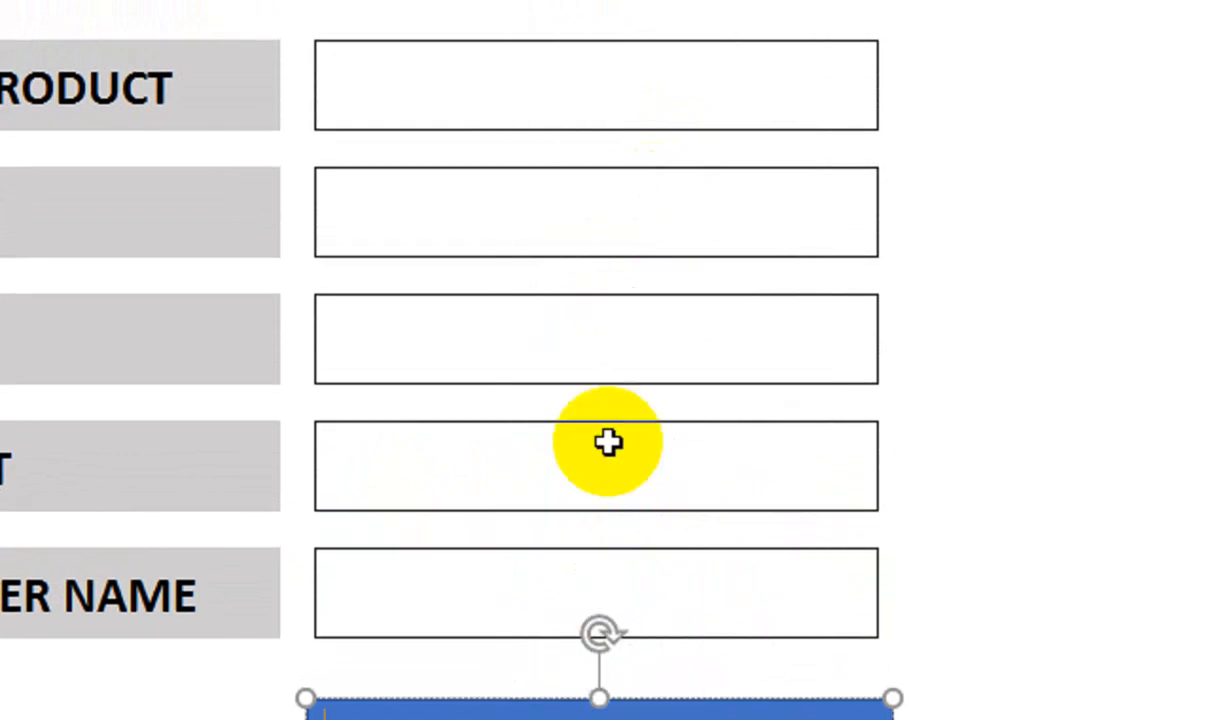
{"action": "type", "text": "SAVE DATA"}
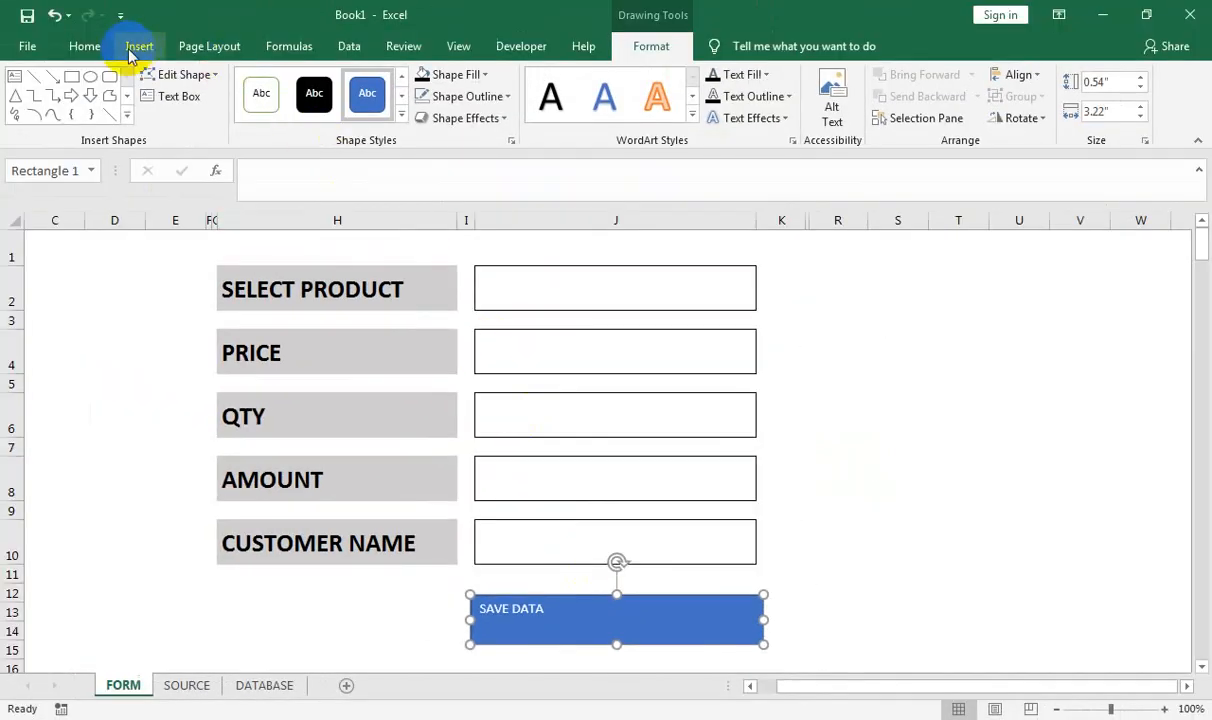
{"action": "left_click", "coordinate": [84, 46]}
{"action": "left_click", "coordinate": [314, 86]}
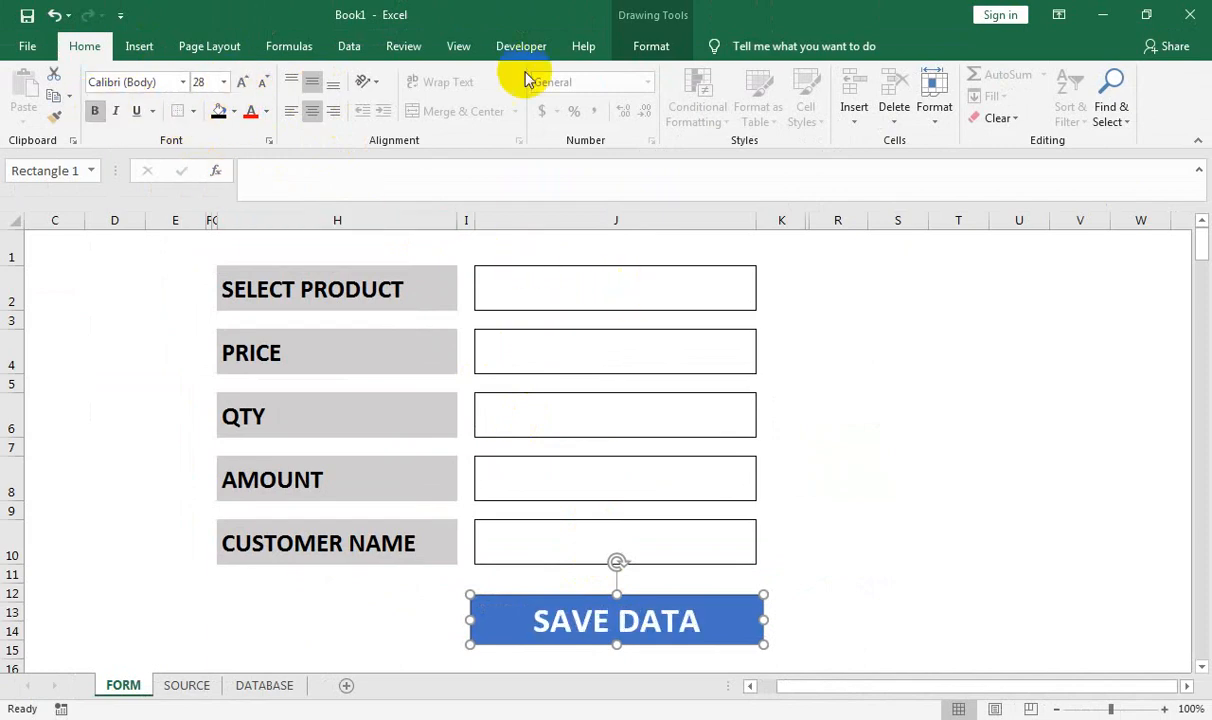
Apply the Intense Effect - Black shape style to the button
{"action": "left_click", "coordinate": [650, 46]}
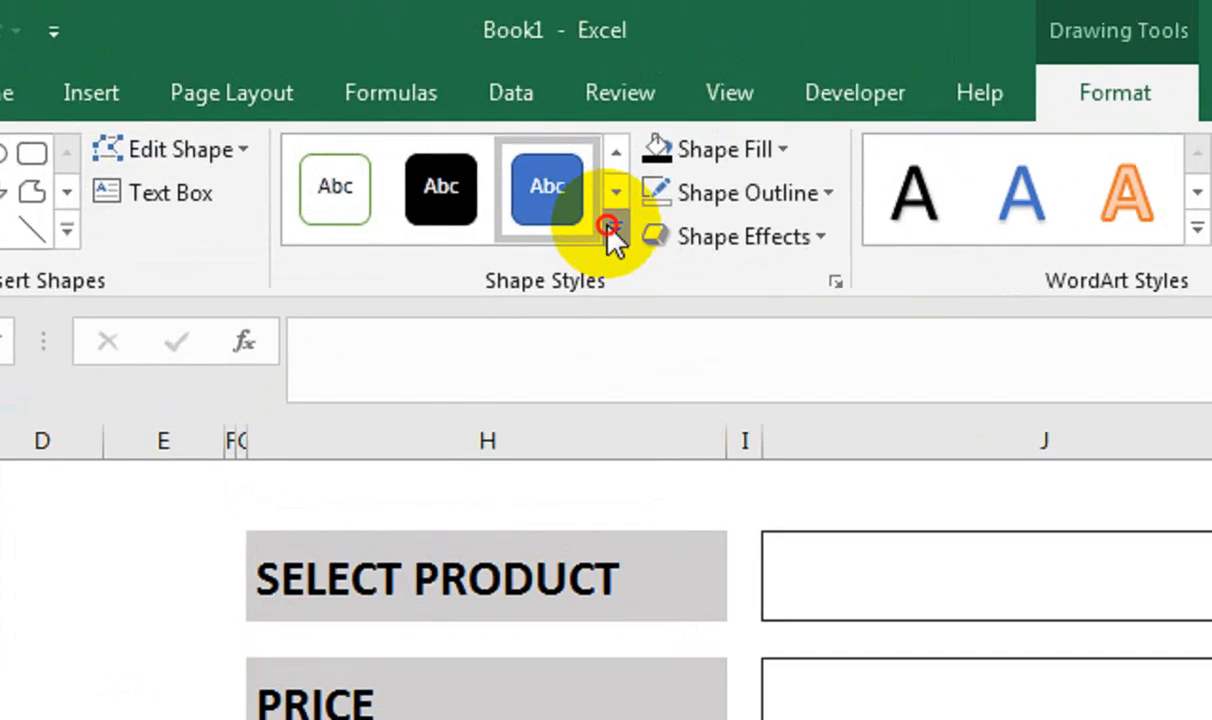
{"action": "left_click", "coordinate": [410, 120]}
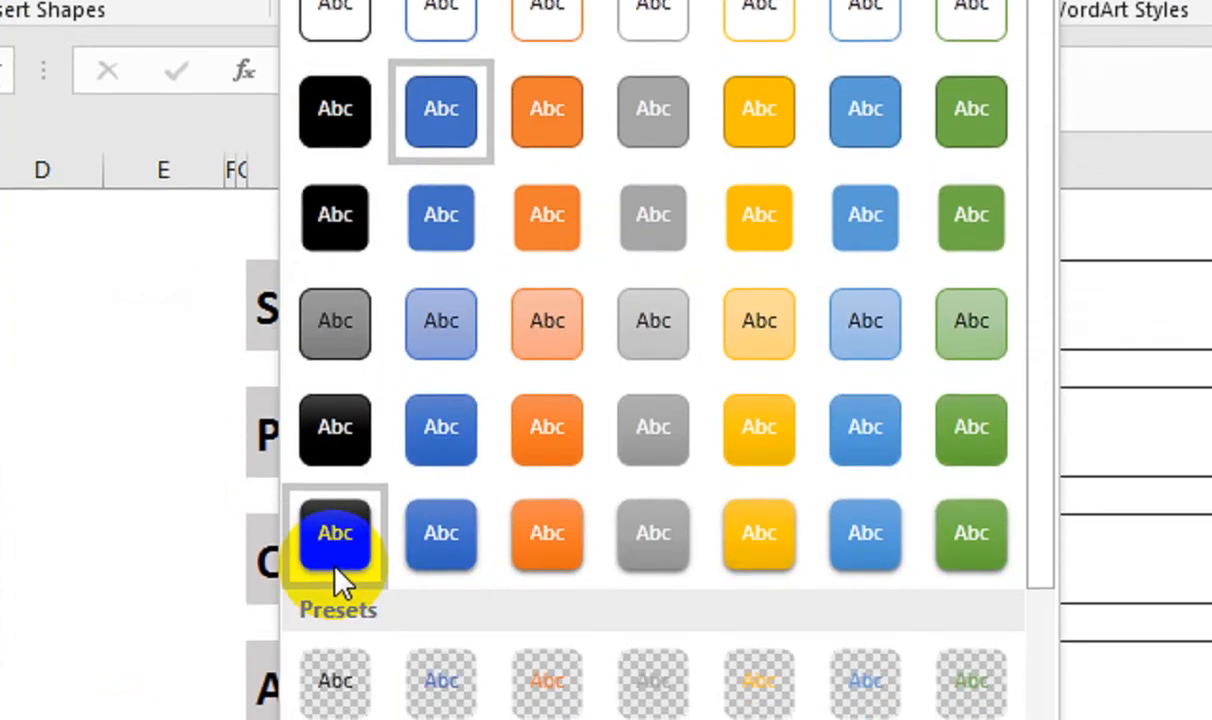
{"action": "left_click", "coordinate": [337, 547]}
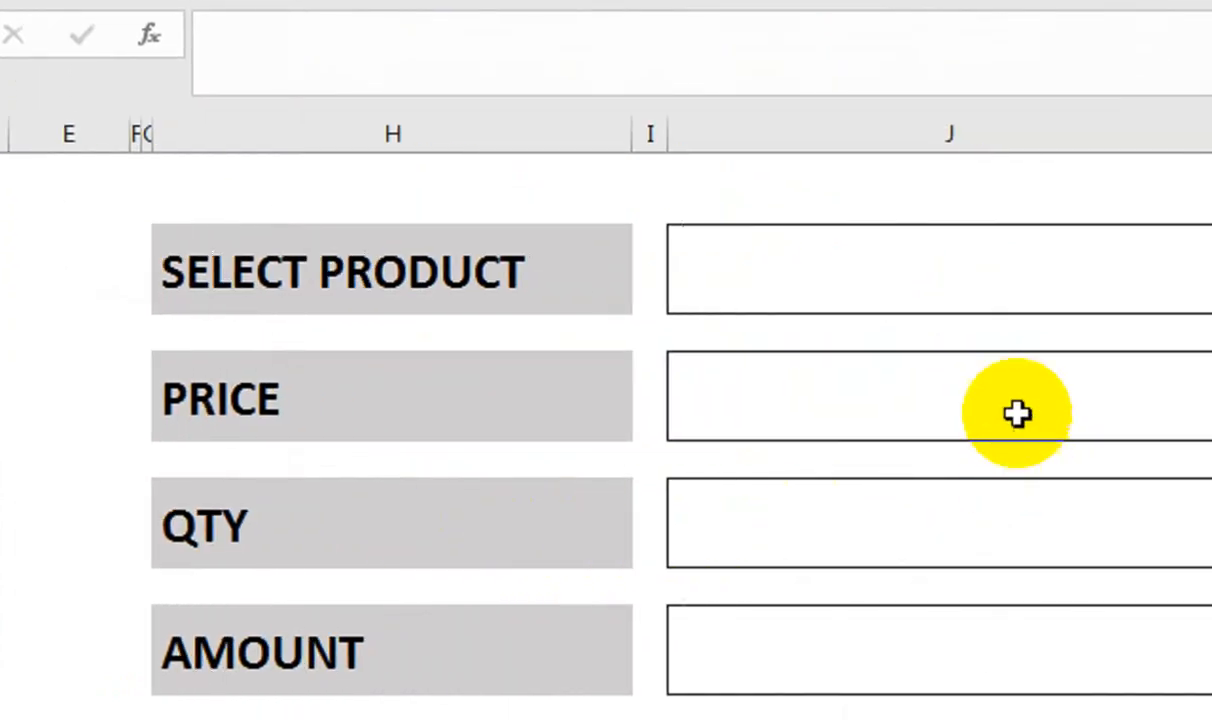
Pick LED SAMSUNG 32” as the product from the filtered dropdown
{"action": "left_click", "coordinate": [934, 274]}
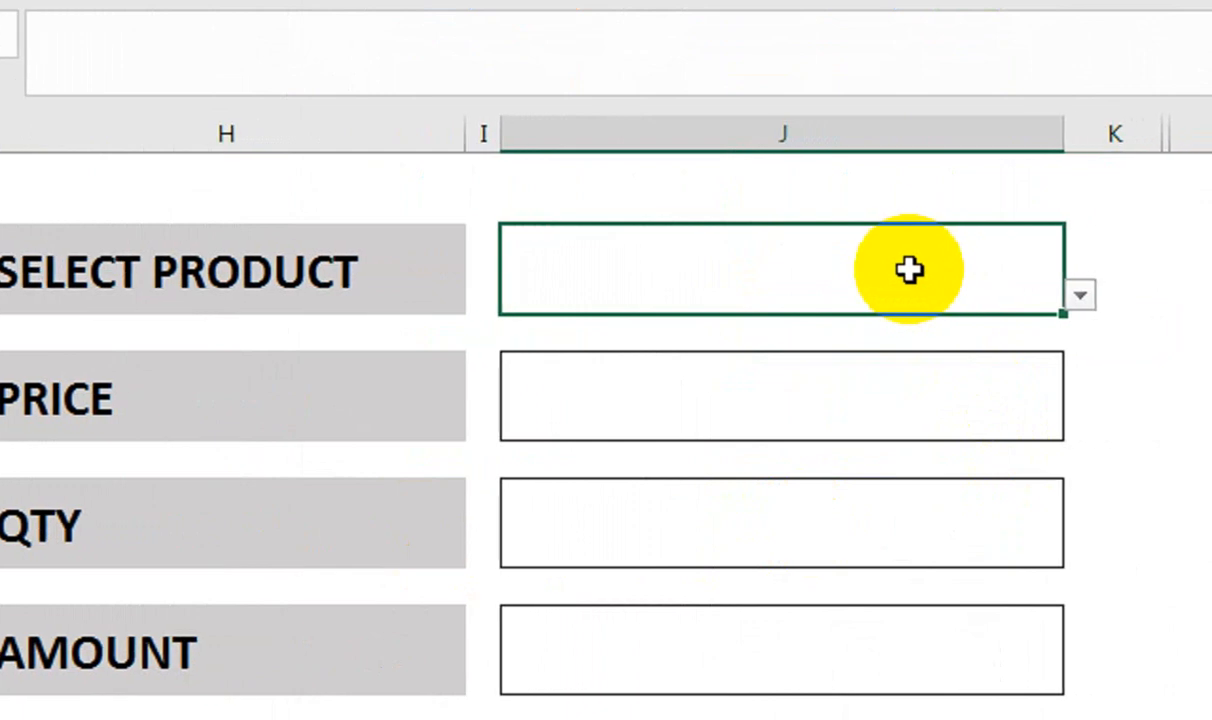
{"action": "type", "text": "SA"}
{"action": "left_click", "coordinate": [1080, 295]}
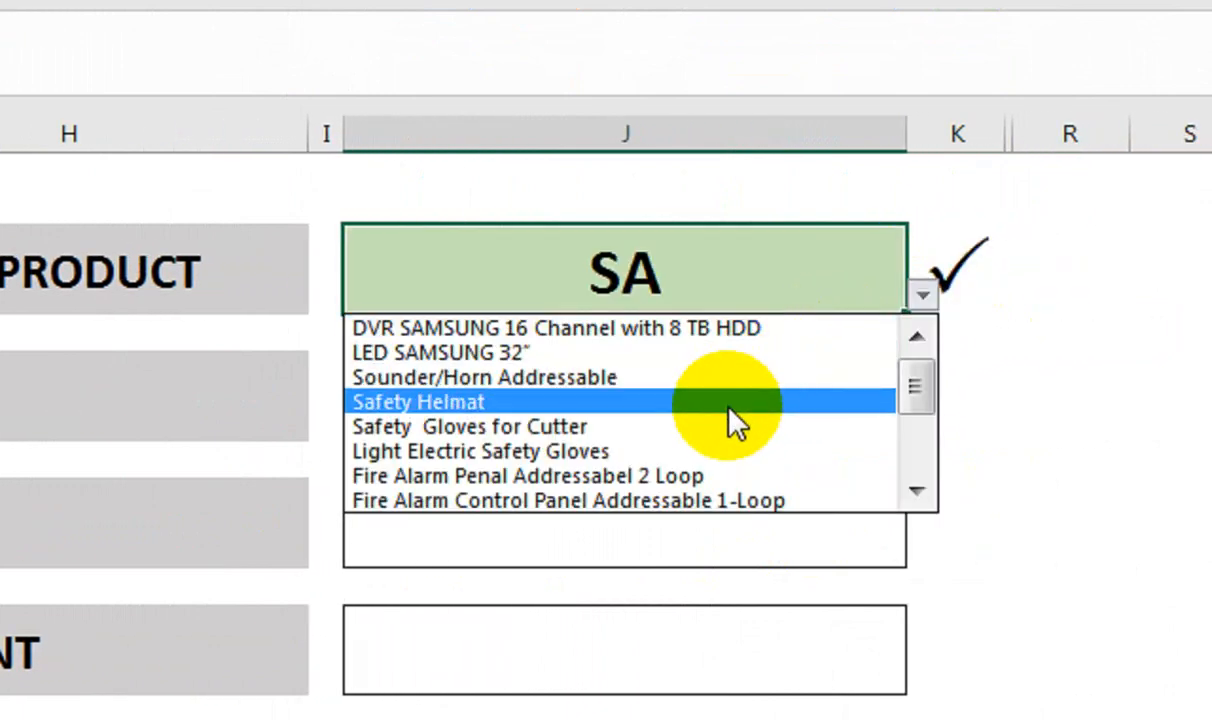
{"action": "left_click", "coordinate": [718, 278]}
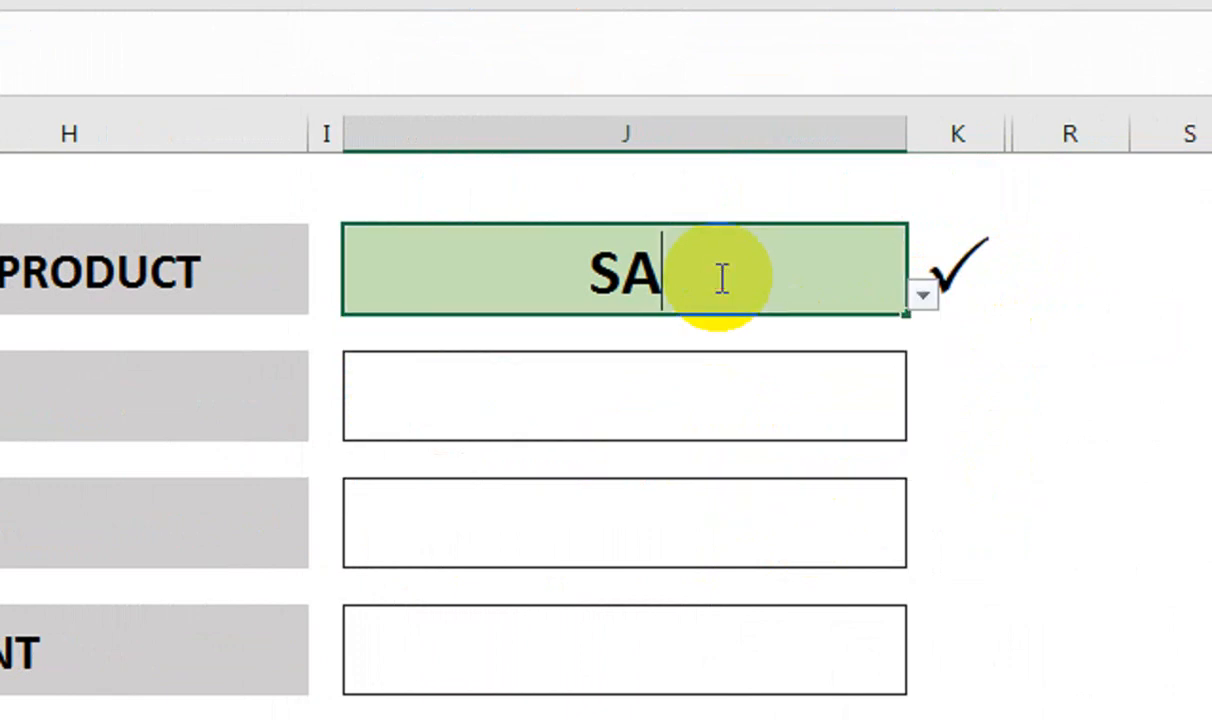
{"action": "type", "text": "M"}
{"action": "left_click", "coordinate": [920, 300]}
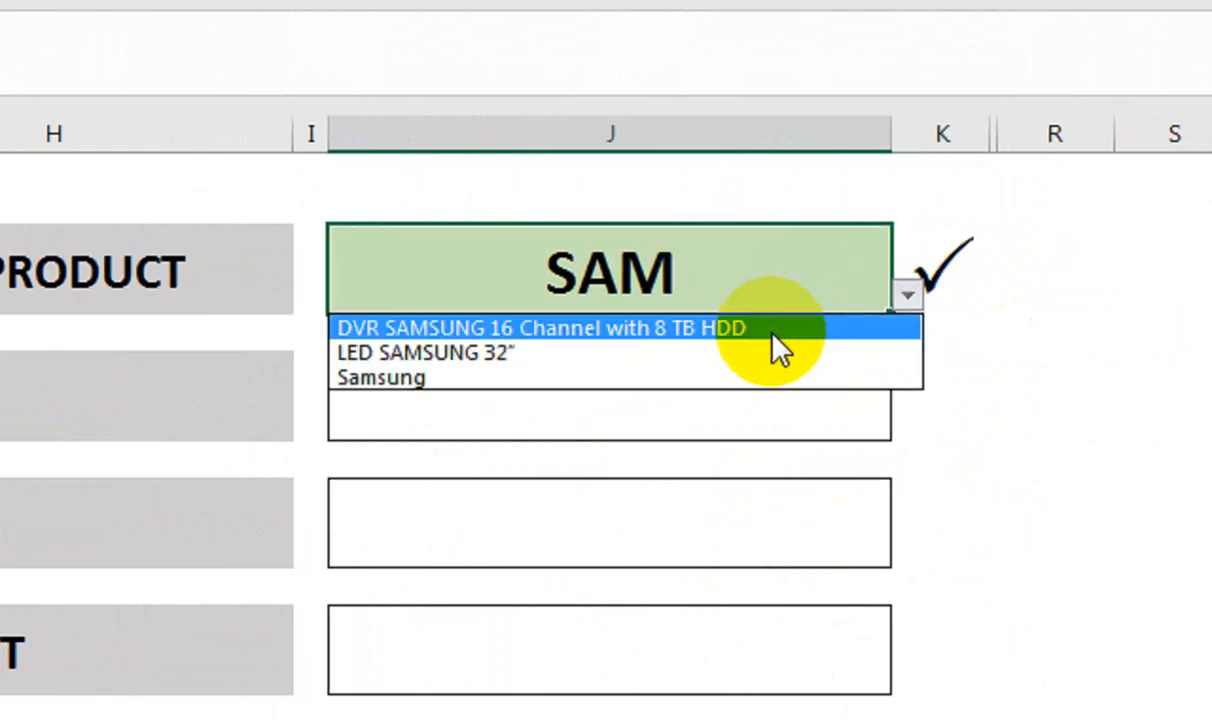
{"action": "left_click", "coordinate": [772, 350]}
Enter quantity 5 and the customer name, then select the SAVE DATA button
{"action": "left_click", "coordinate": [698, 535]}
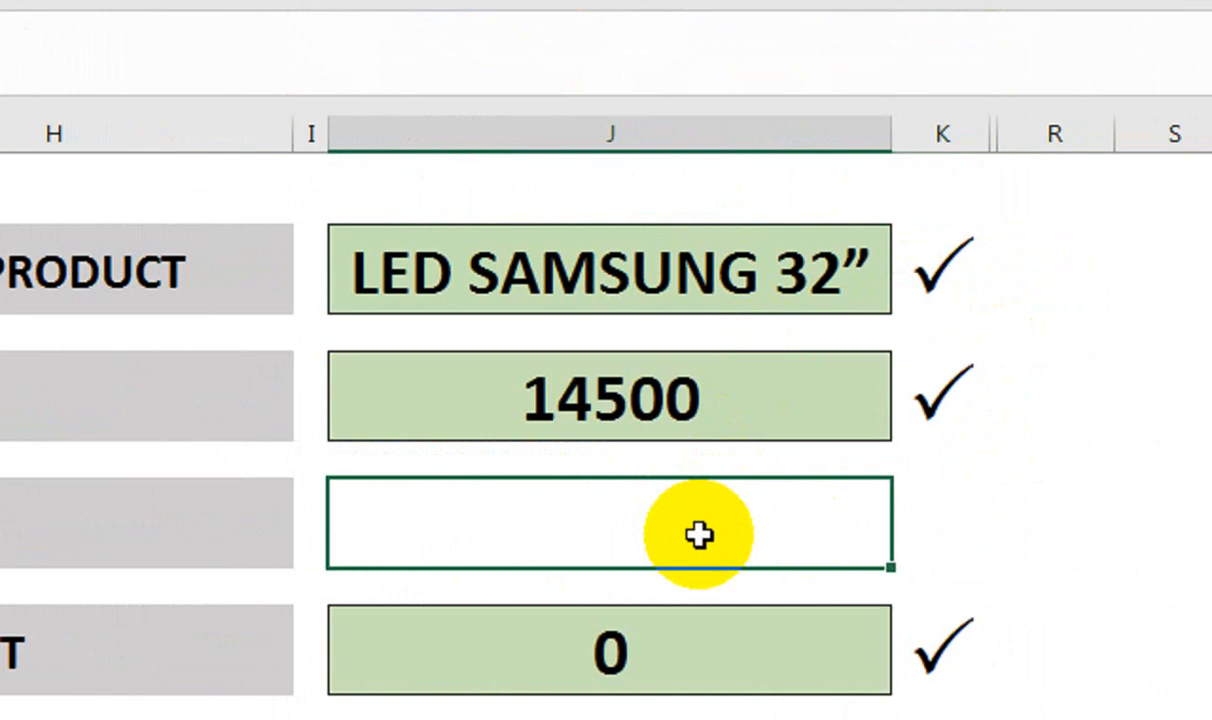
{"action": "type", "text": "5"}
{"action": "key", "text": "Return"}
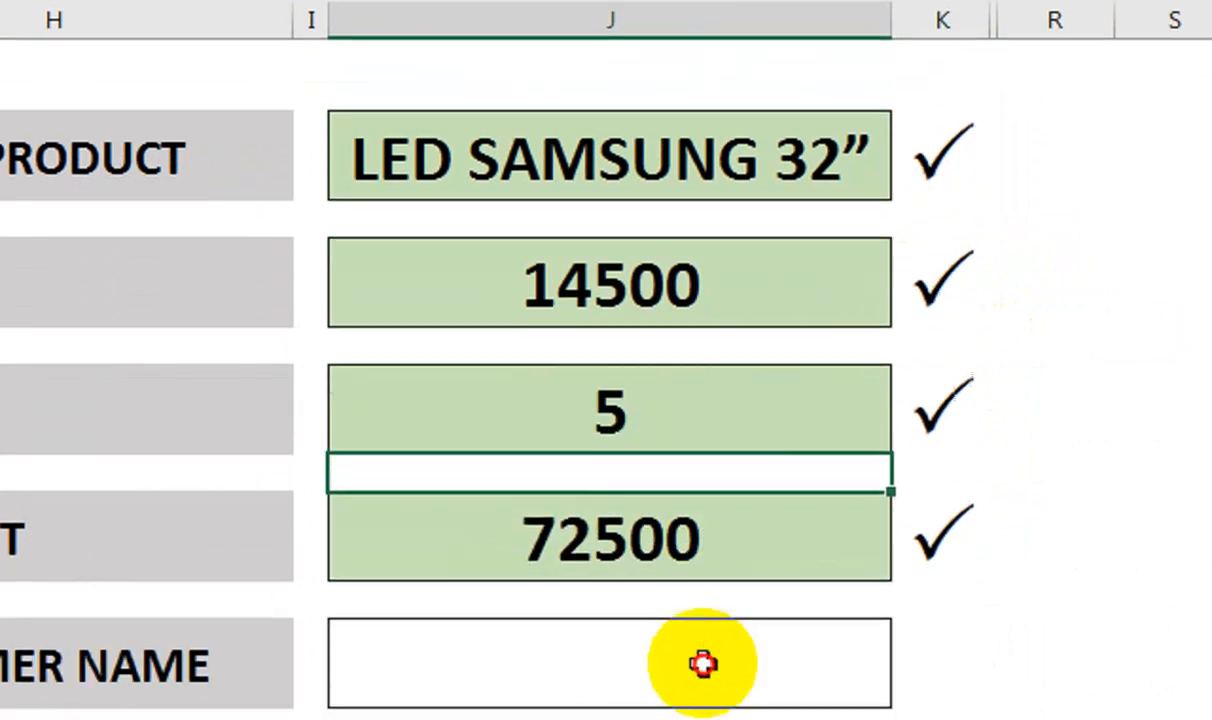
{"action": "left_click", "coordinate": [701, 663]}
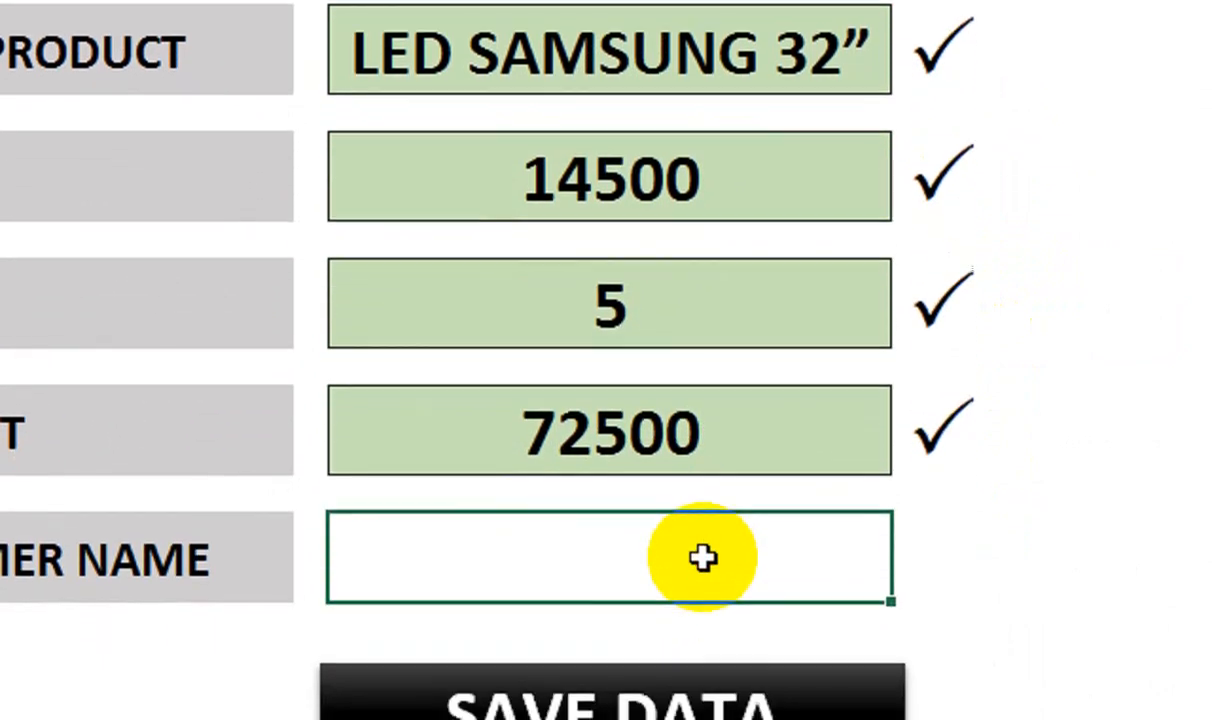
{"action": "double_click", "coordinate": [705, 565]}
{"action": "type", "text": "ABC COMPNA"}
{"action": "key", "text": "BackSpace"}
{"action": "key", "text": "BackSpace"}
{"action": "key", "text": "BackSpace"}
{"action": "type", "text": "PANY"}
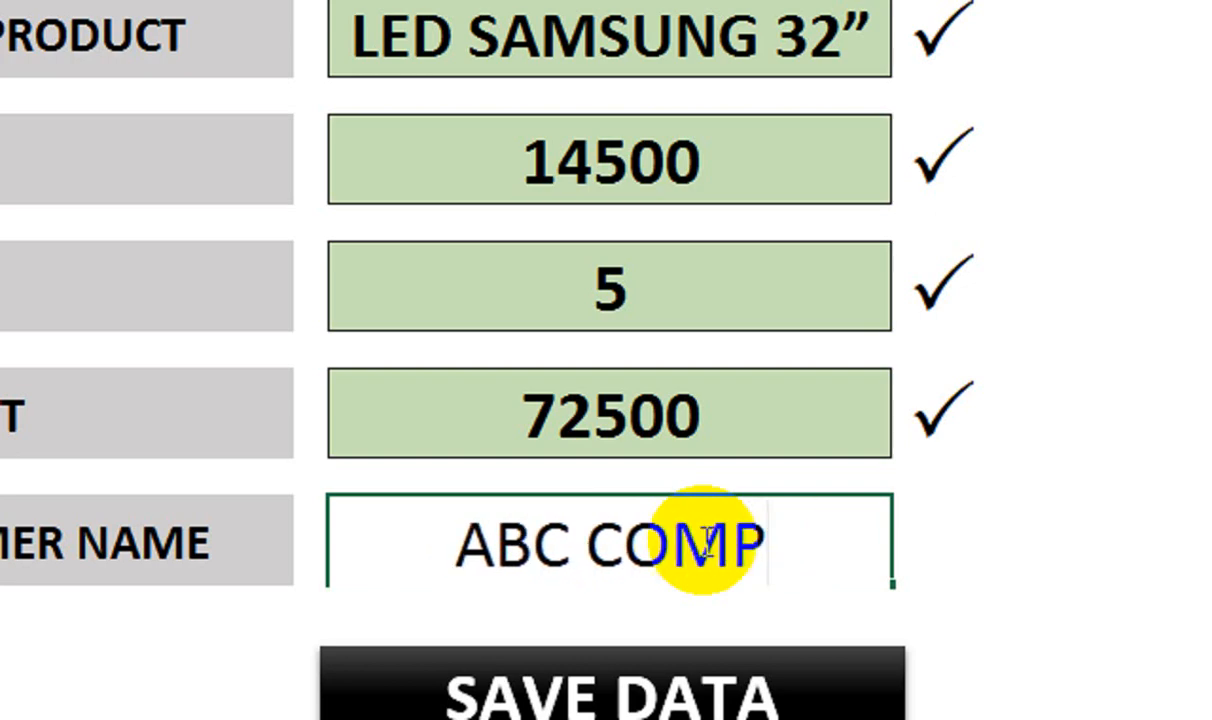
{"action": "left_click", "coordinate": [950, 316]}
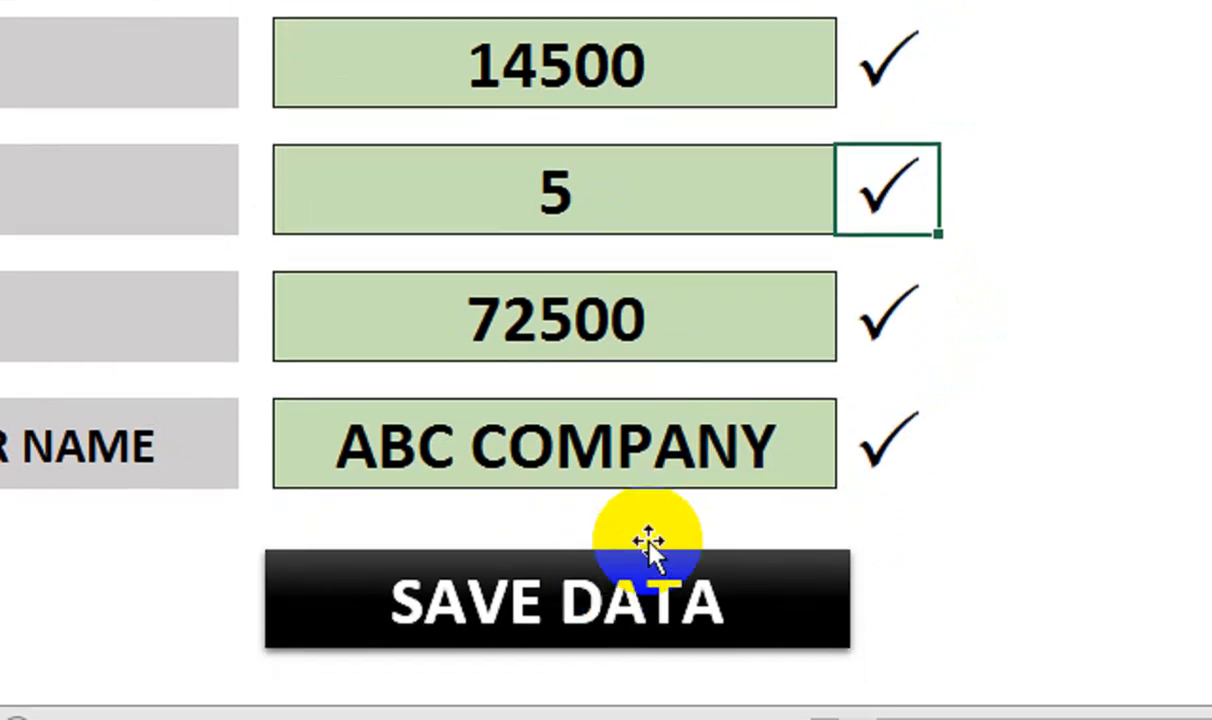
{"action": "left_click", "coordinate": [648, 545]}
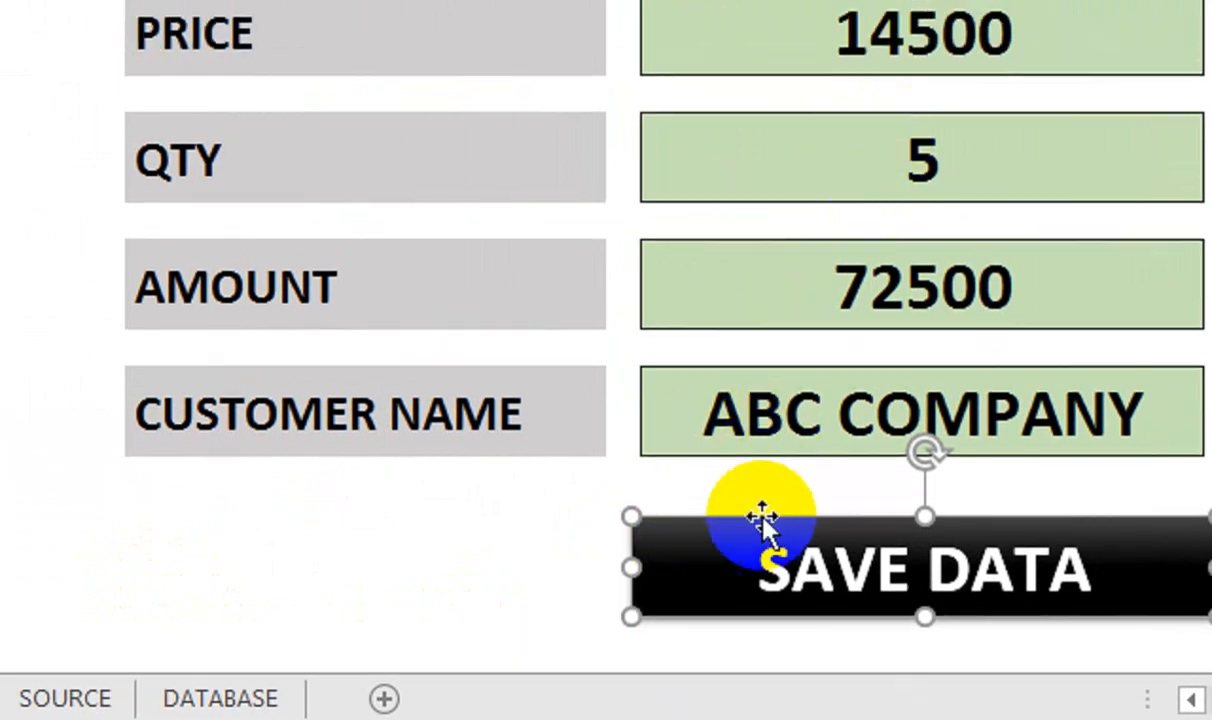
Assign the SAVE macro to SAVE DATA, click it to store the LED SAMSUNG 32” entry, and view DATABASE
{"action": "right_click", "coordinate": [762, 474]}
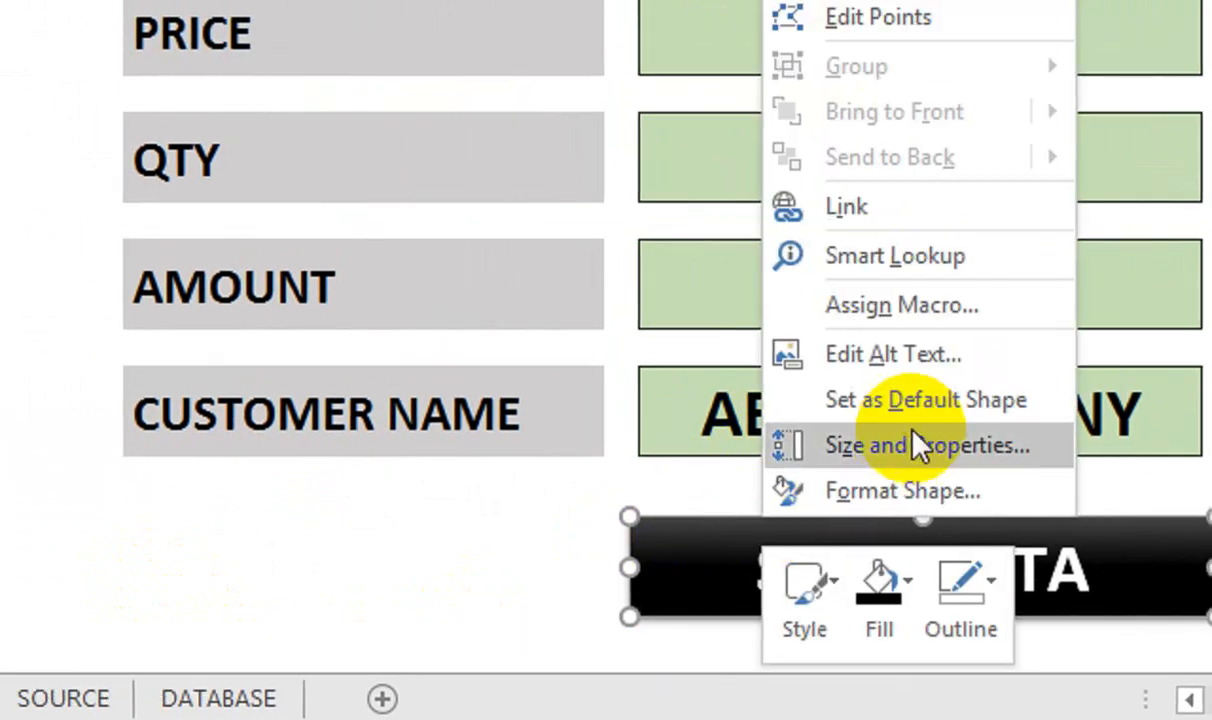
{"action": "left_click", "coordinate": [975, 306]}
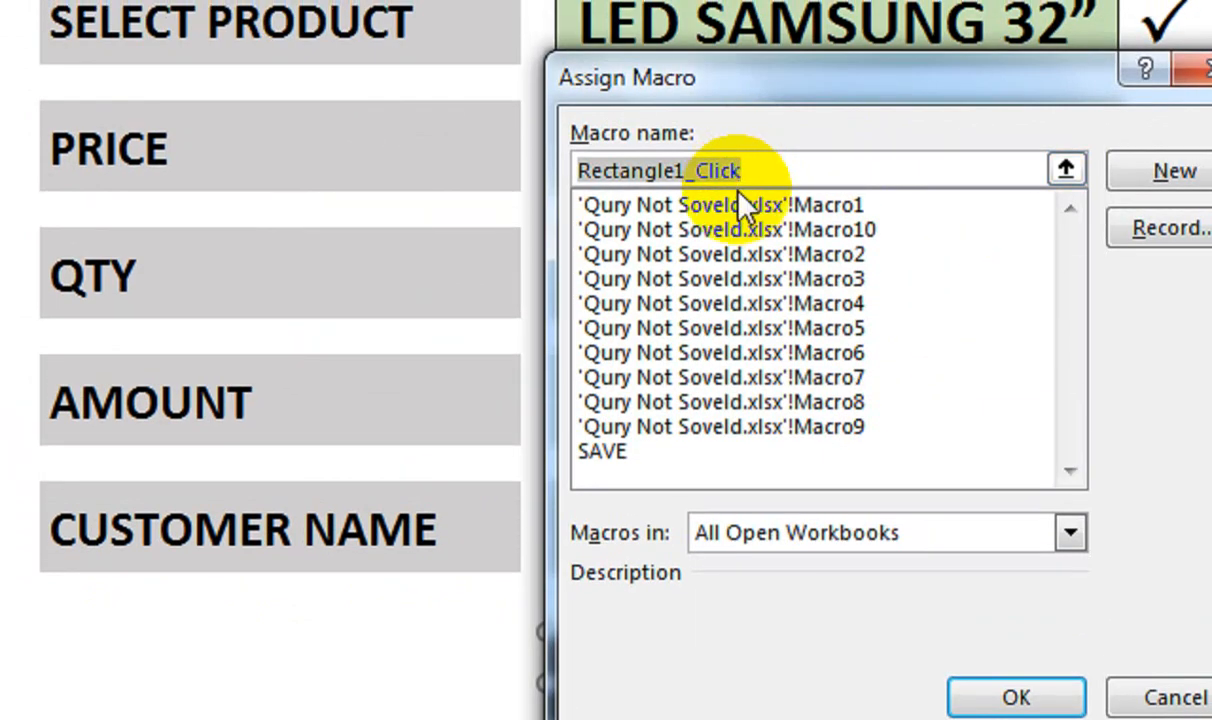
{"action": "left_click", "coordinate": [598, 458]}
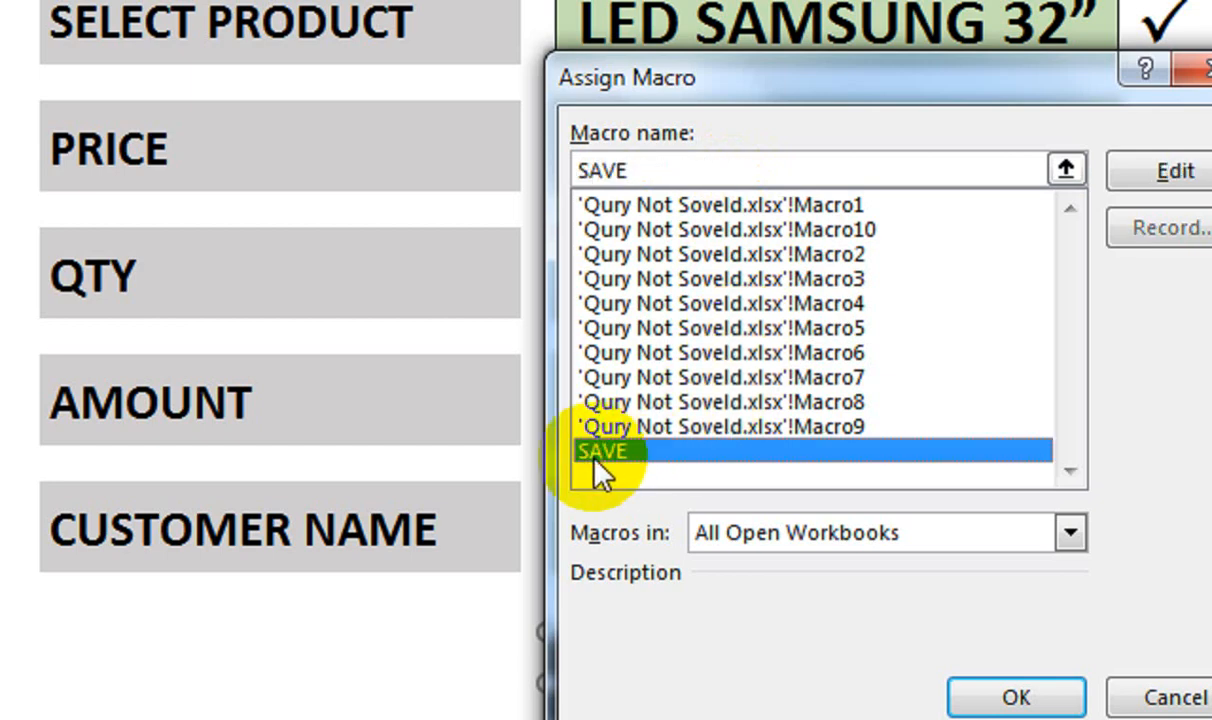
{"action": "left_click", "coordinate": [1016, 697]}
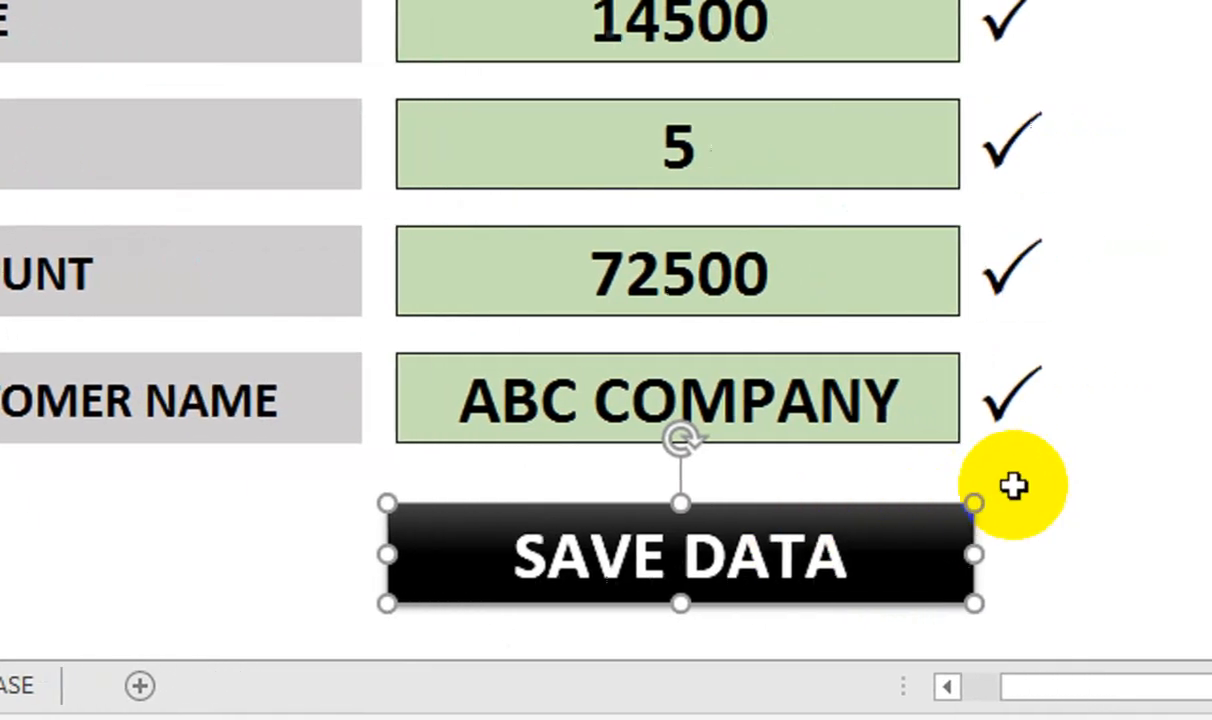
{"action": "left_click", "coordinate": [1014, 486]}
{"action": "left_click", "coordinate": [900, 556]}
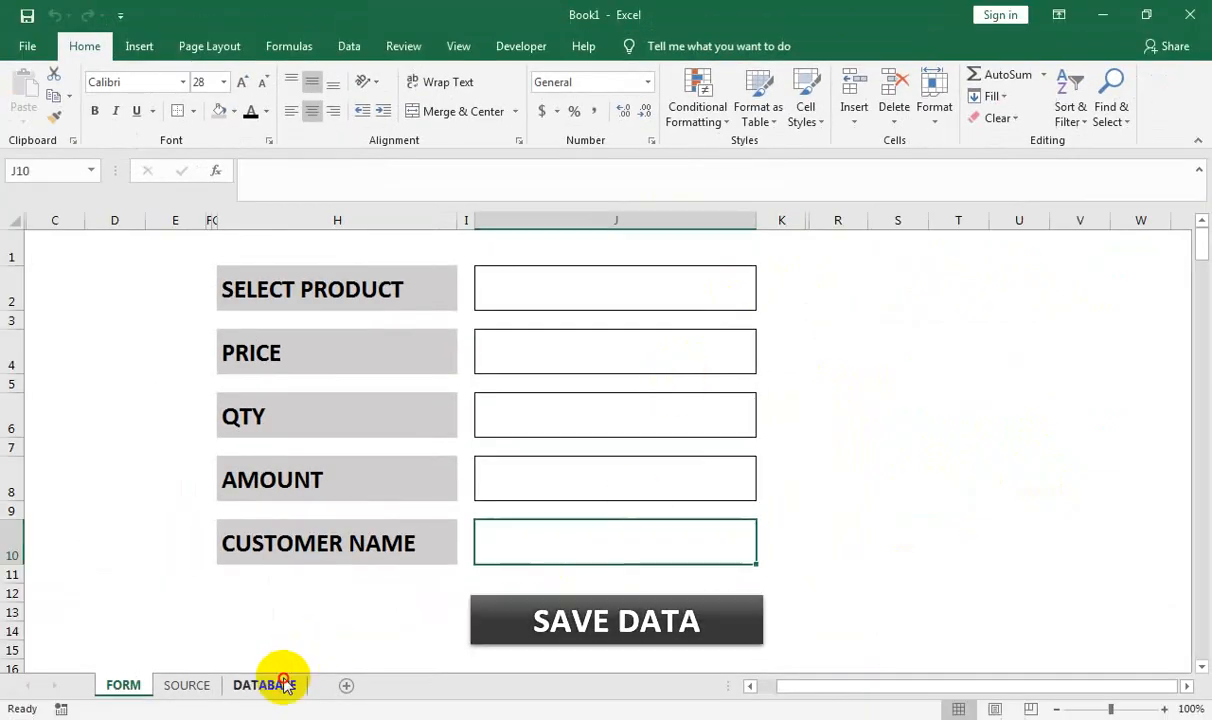
{"action": "left_click", "coordinate": [285, 684]}
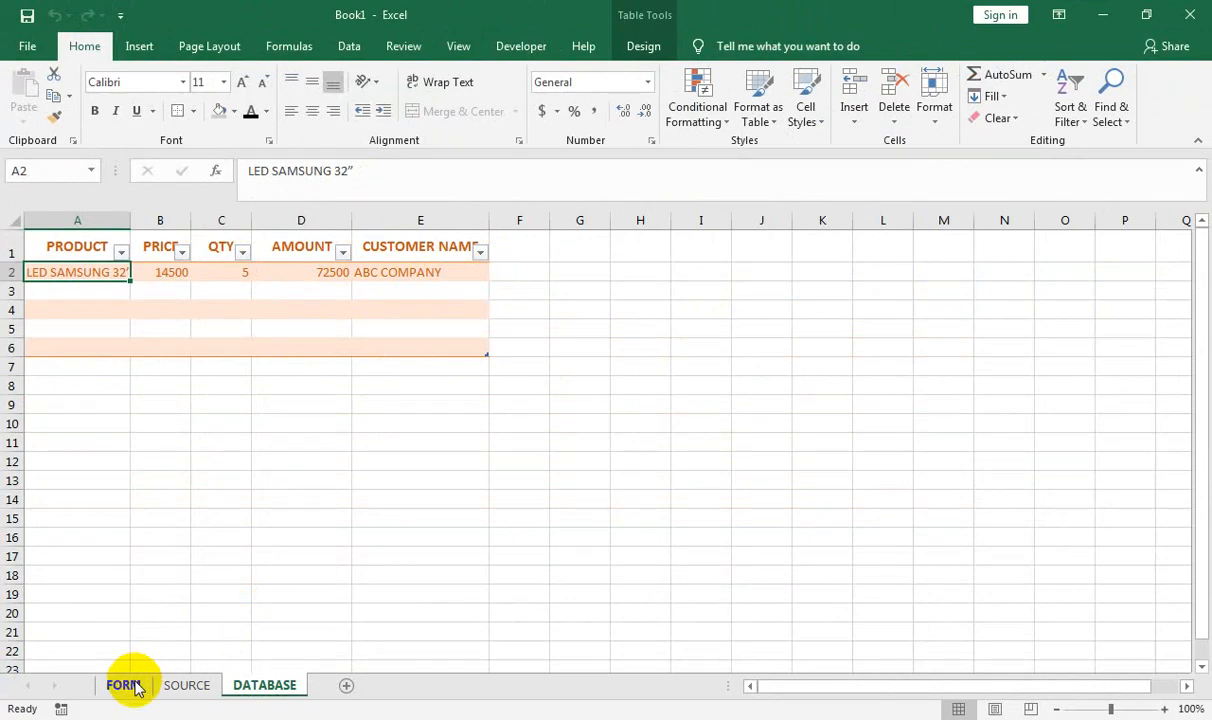
On the FORM sheet, choose Cat-6 Cable (90M) as the product with quantity 10
{"action": "left_click", "coordinate": [124, 685]}
{"action": "left_click", "coordinate": [595, 303]}
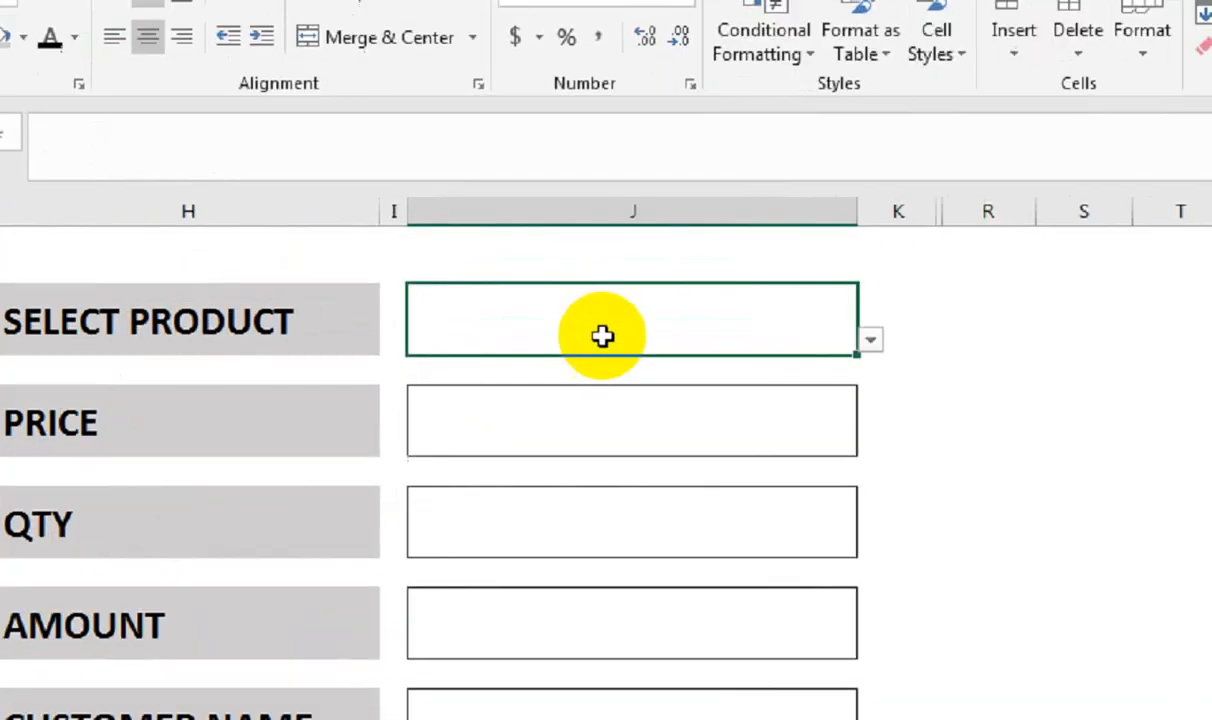
{"action": "type", "text": "CA"}
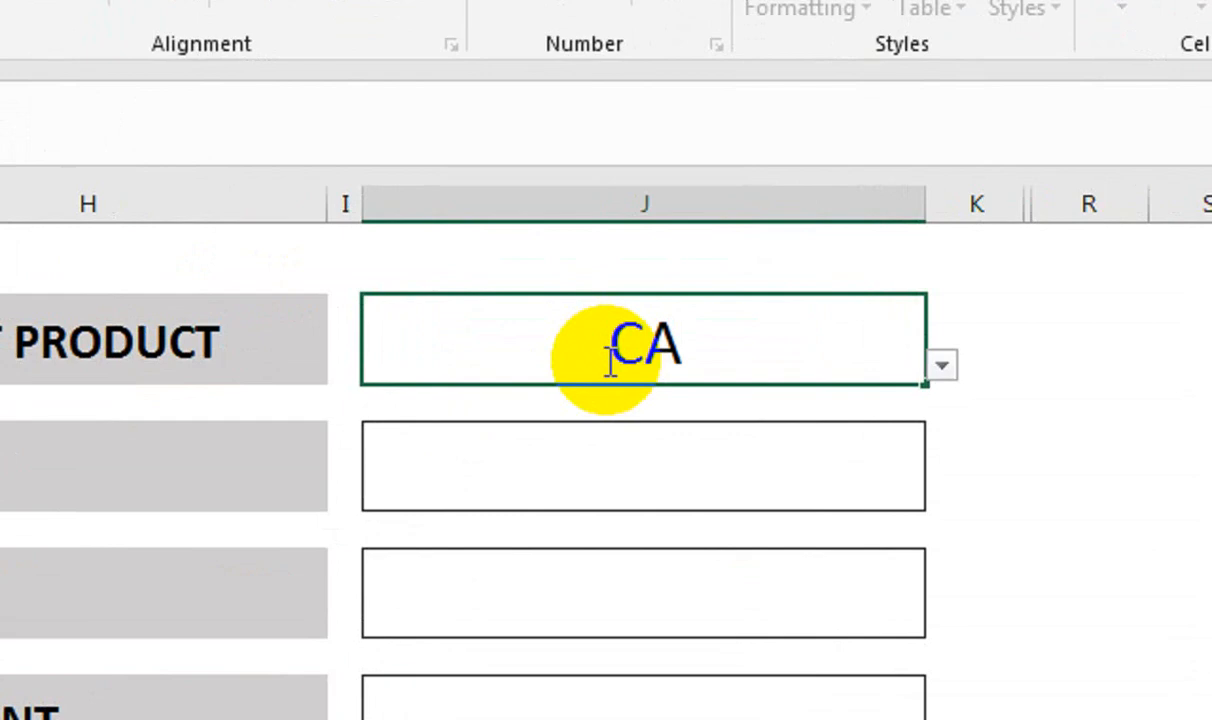
{"action": "type", "text": "T"}
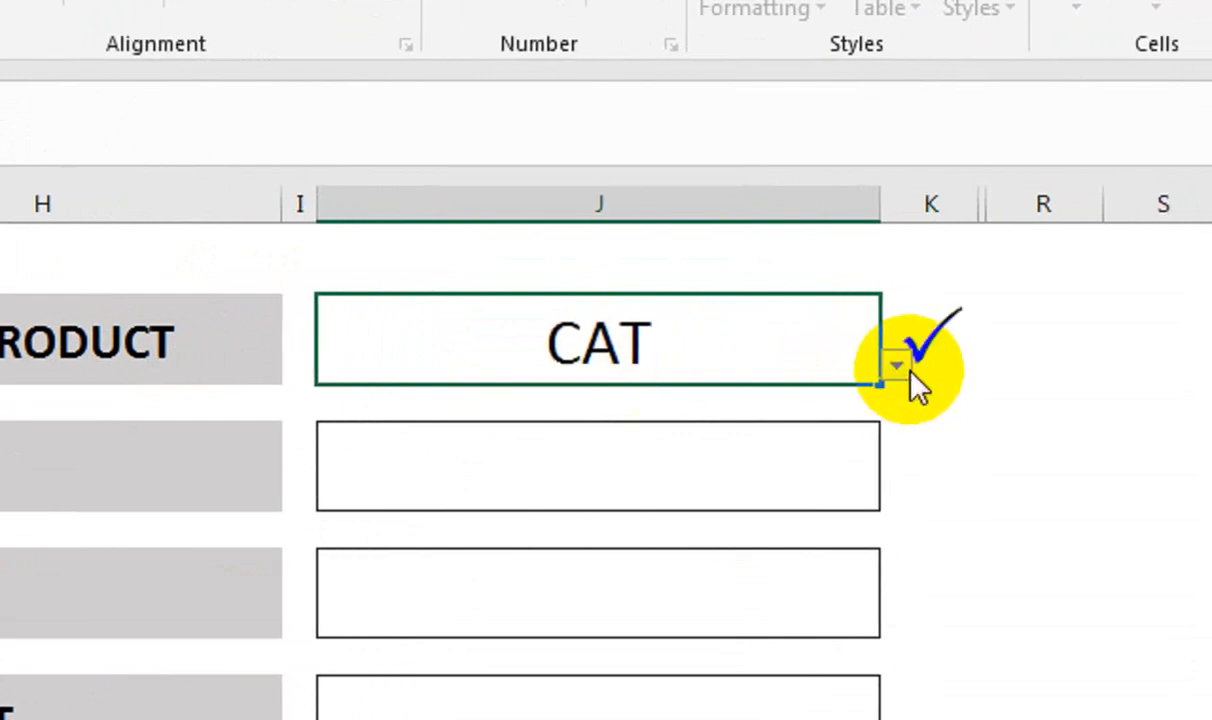
{"action": "left_click", "coordinate": [942, 366]}
{"action": "left_click", "coordinate": [810, 400]}
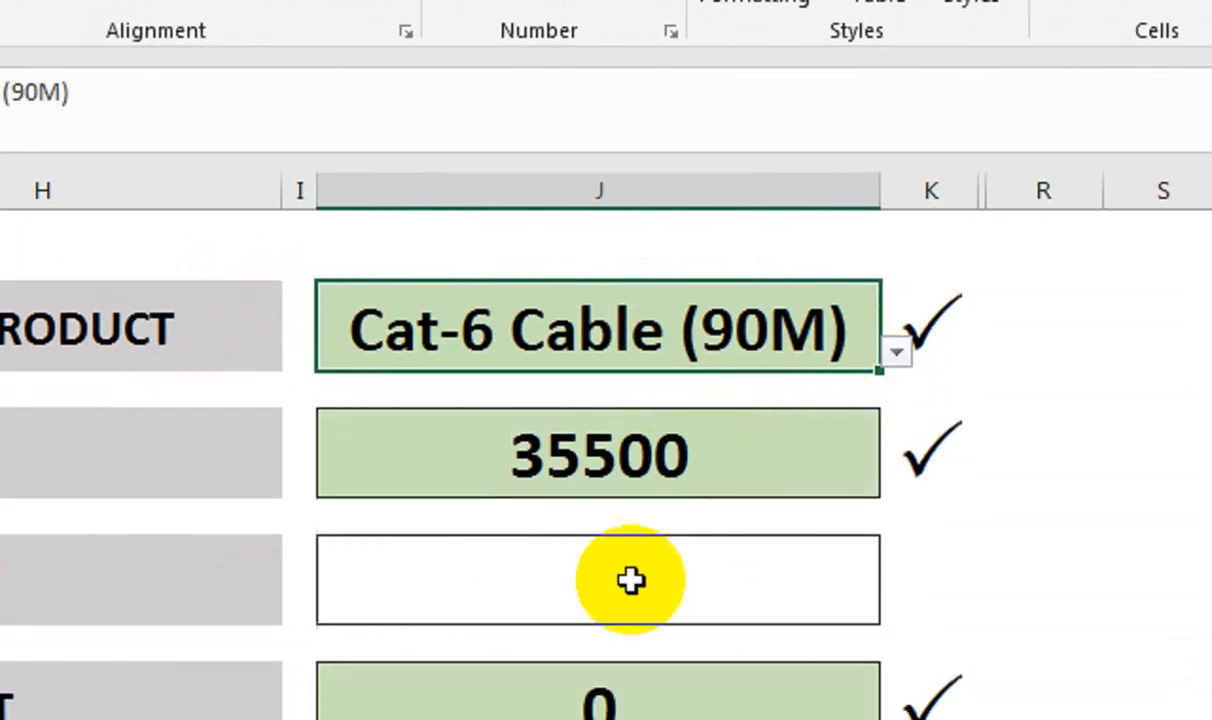
{"action": "left_click", "coordinate": [632, 600]}
{"action": "key", "text": "Return"}
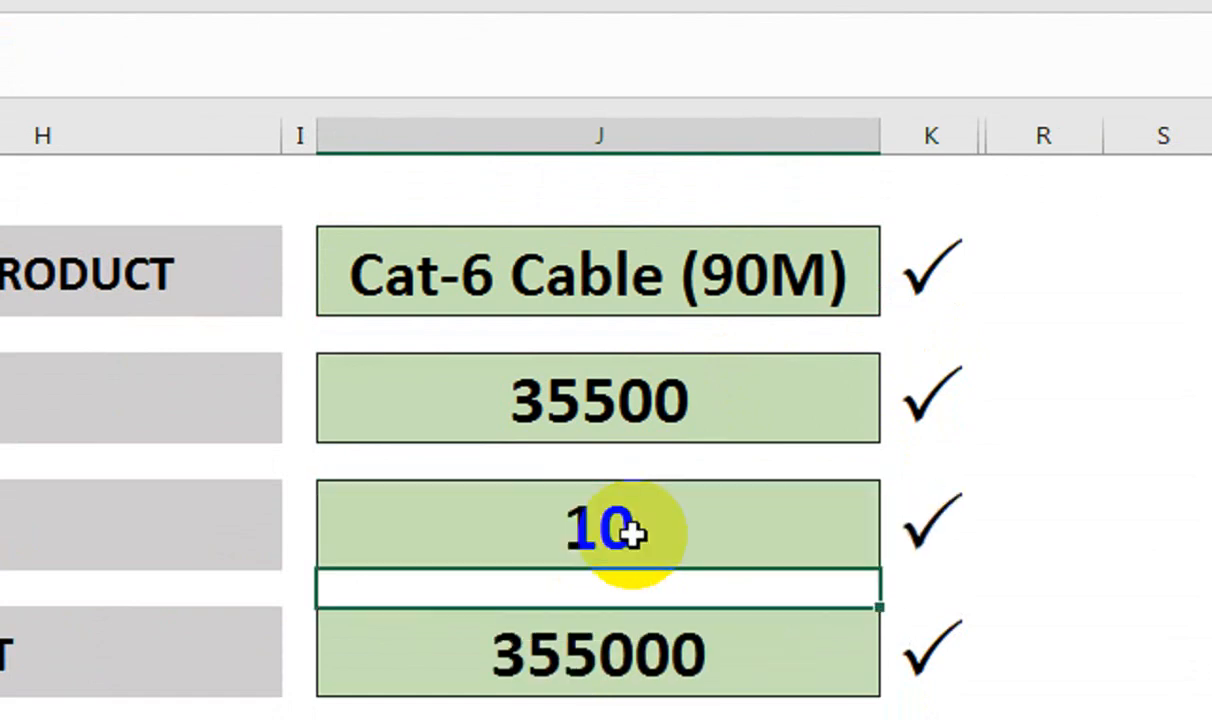
Enter the customer's name, save the entry with SAVE DATA, and check it on DATABASE
{"action": "left_click", "coordinate": [611, 541]}
{"action": "type", "text": "ALI"}
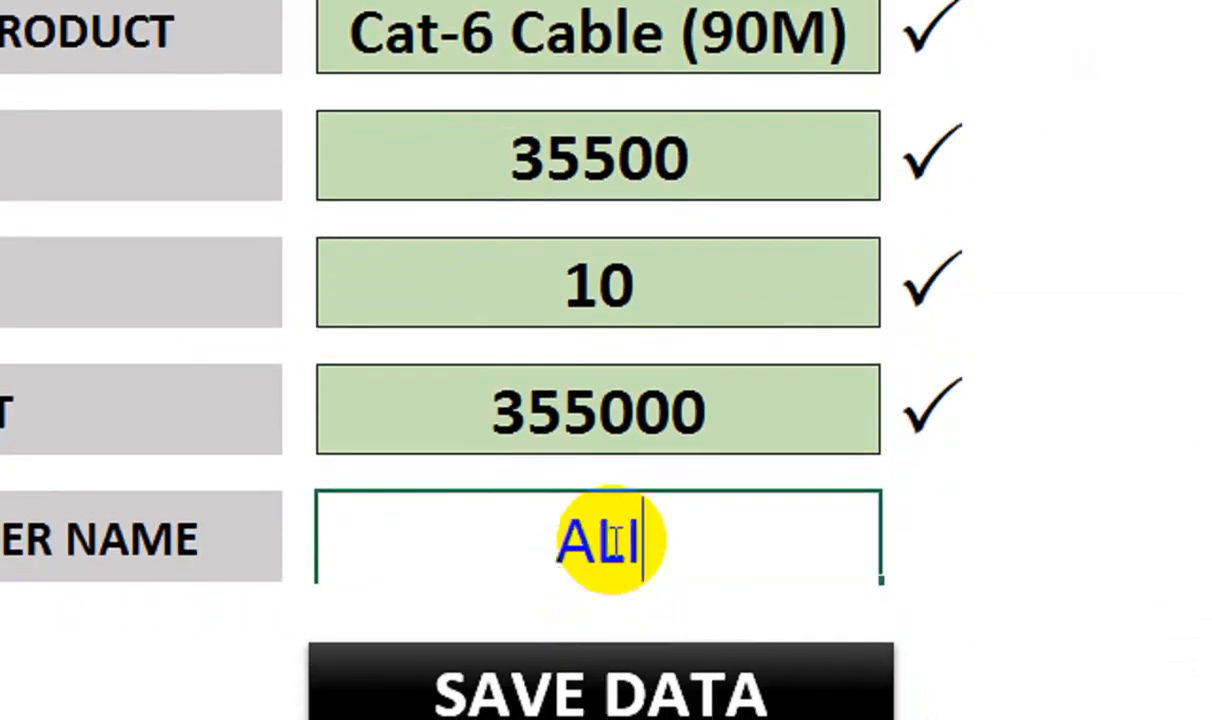
{"action": "type", "text": " & REHAN"}
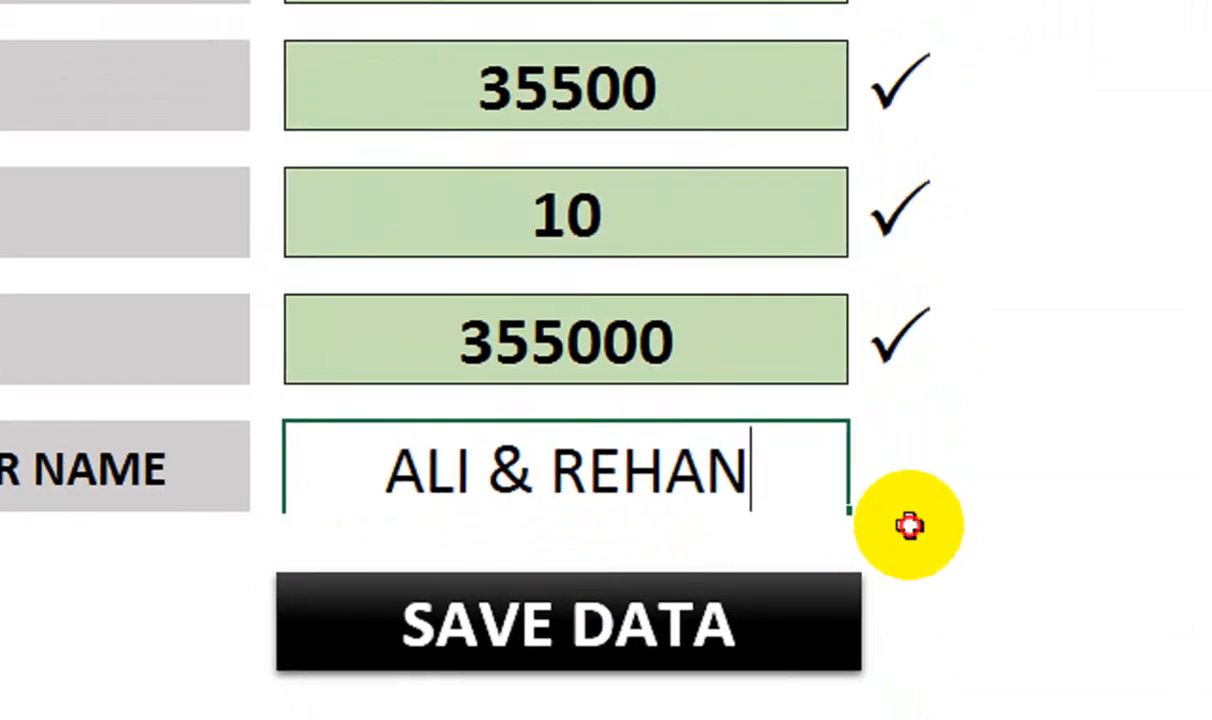
{"action": "key", "text": "Return"}
{"action": "left_click", "coordinate": [752, 695]}
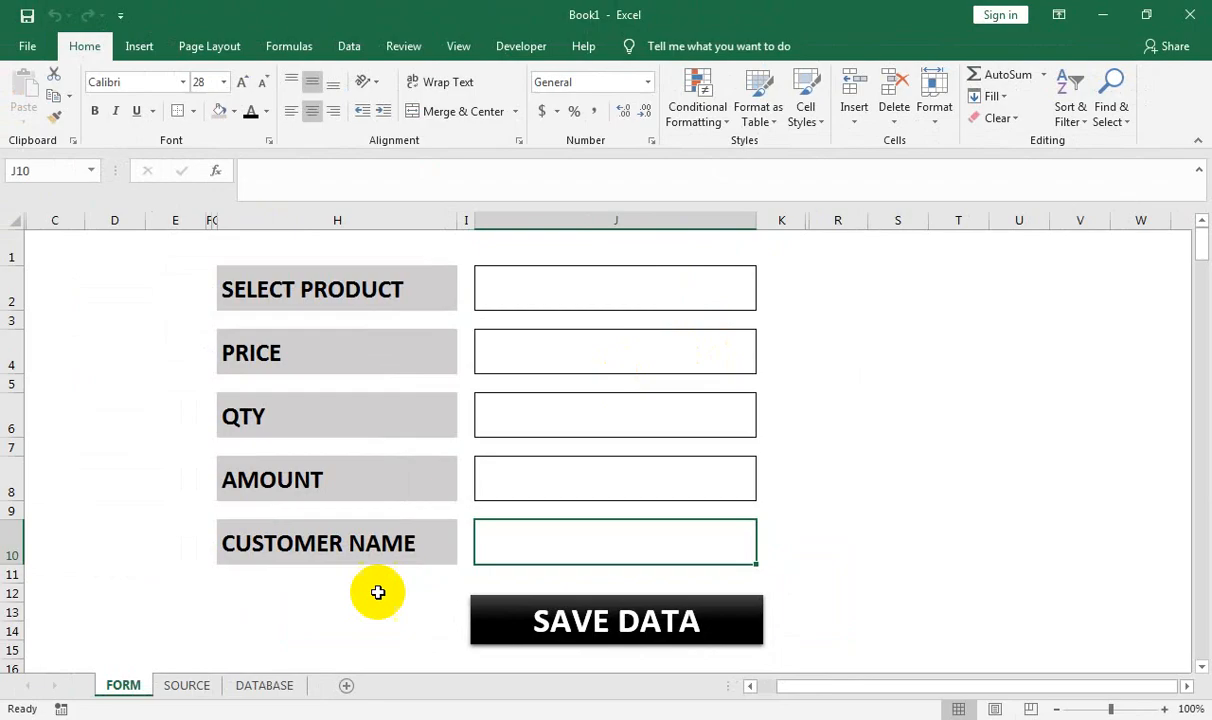
{"action": "left_click", "coordinate": [282, 667]}
{"action": "left_click", "coordinate": [276, 684]}
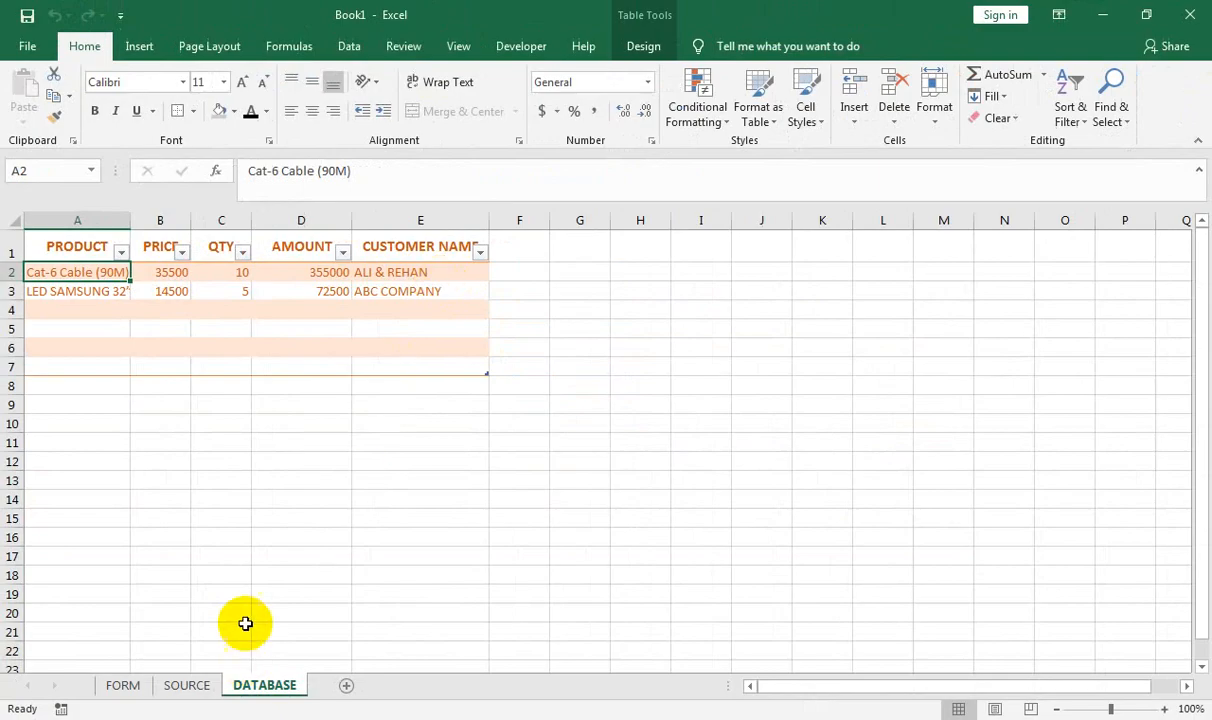
Select Camera Dome 2MP HD as the product and widen column J to fit it
{"action": "left_click", "coordinate": [124, 685]}
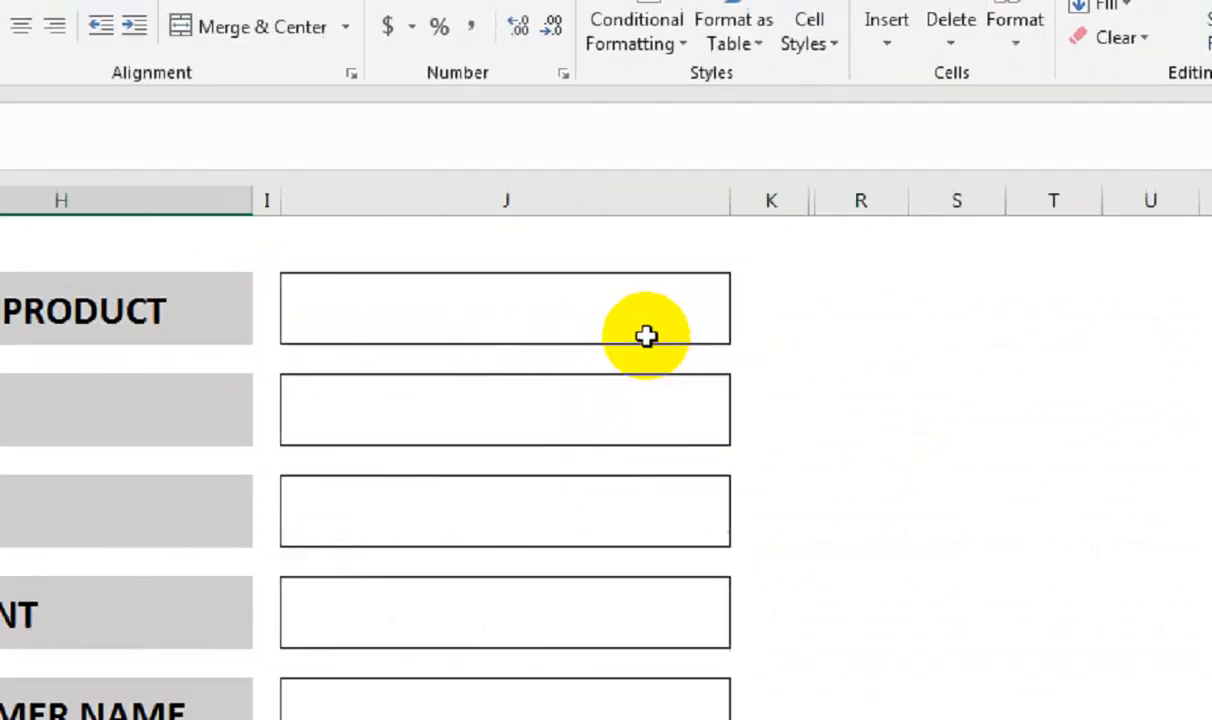
{"action": "left_click", "coordinate": [745, 297]}
{"action": "left_click", "coordinate": [763, 298]}
{"action": "left_click", "coordinate": [585, 474]}
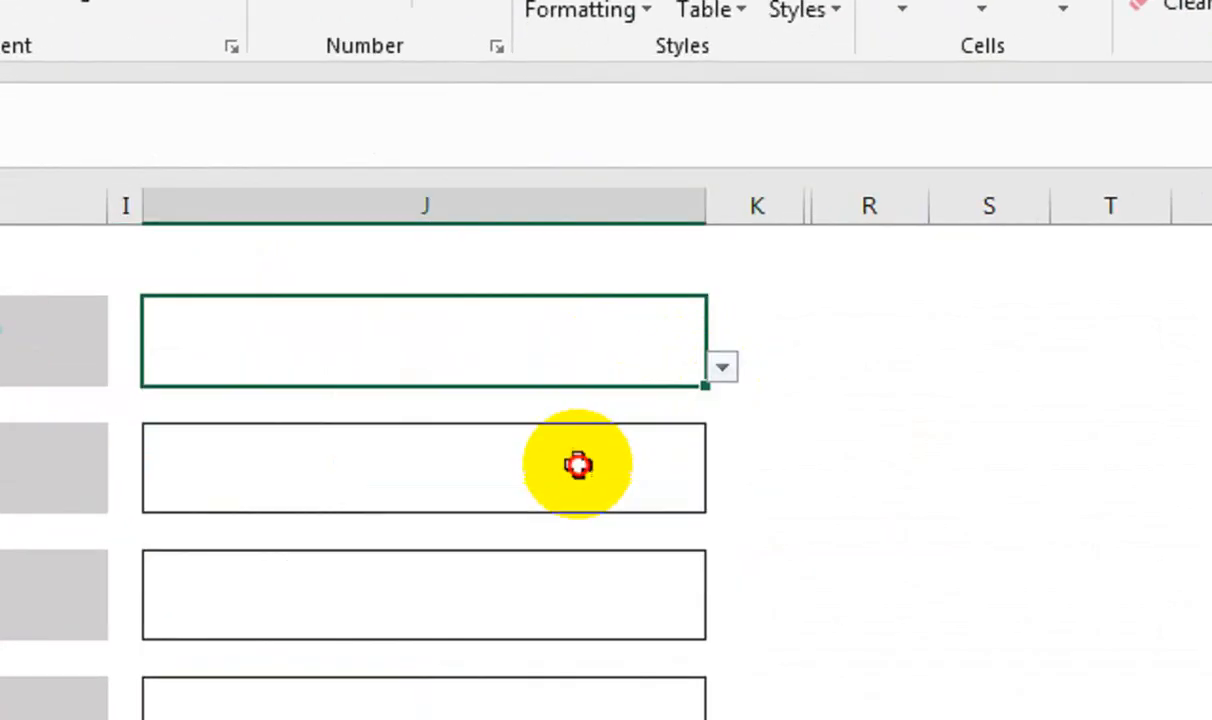
{"action": "double_click", "coordinate": [704, 196]}
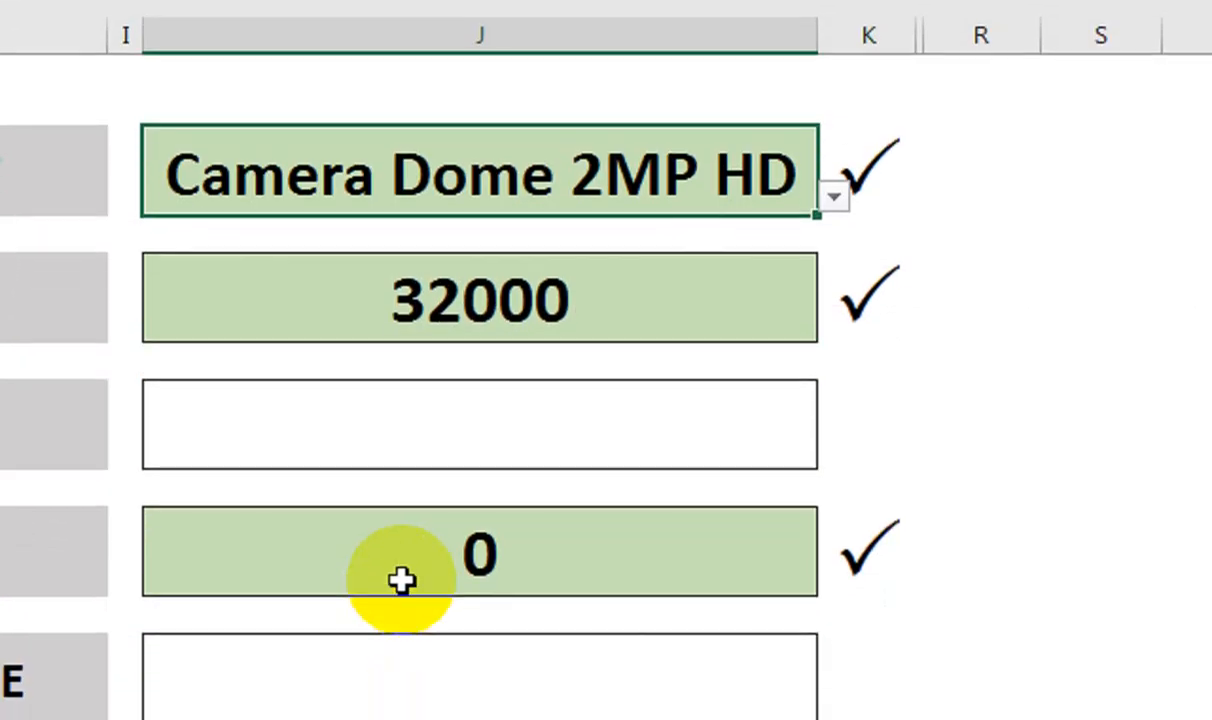
Enter quantity 2 and the customer's name, correcting a typo in the name
{"action": "left_click", "coordinate": [442, 618]}
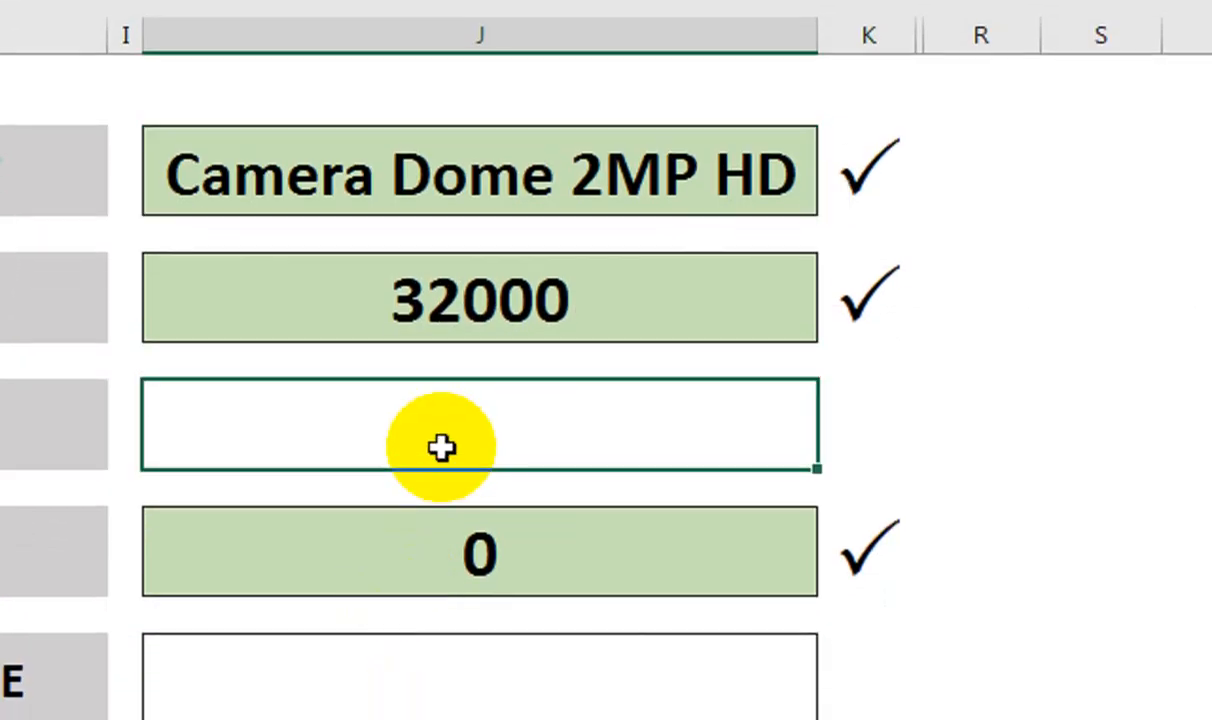
{"action": "type", "text": "2"}
{"action": "key", "text": "Return"}
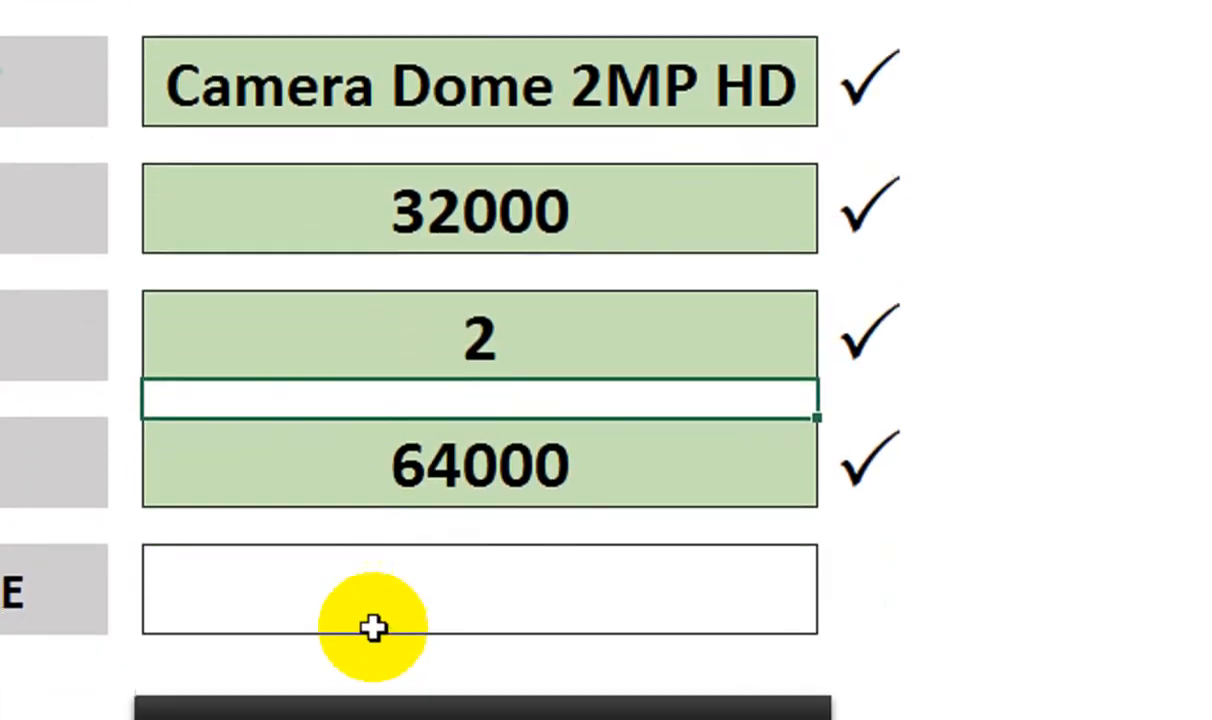
{"action": "left_click", "coordinate": [378, 695]}
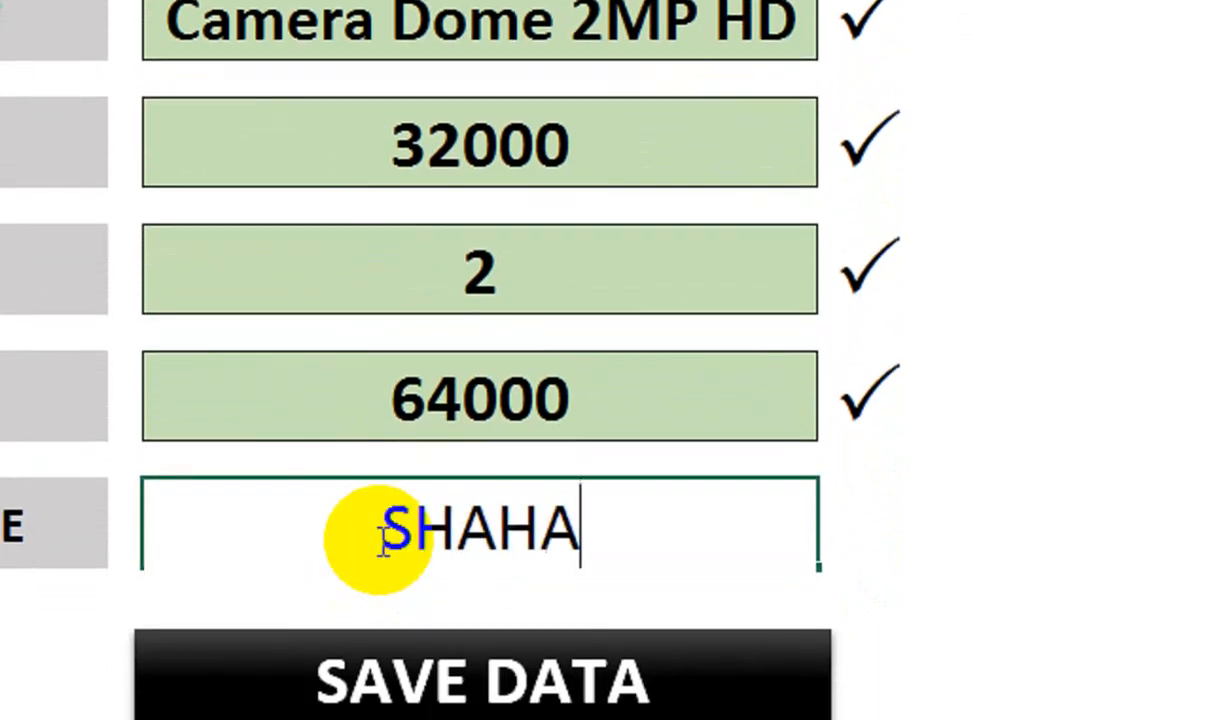
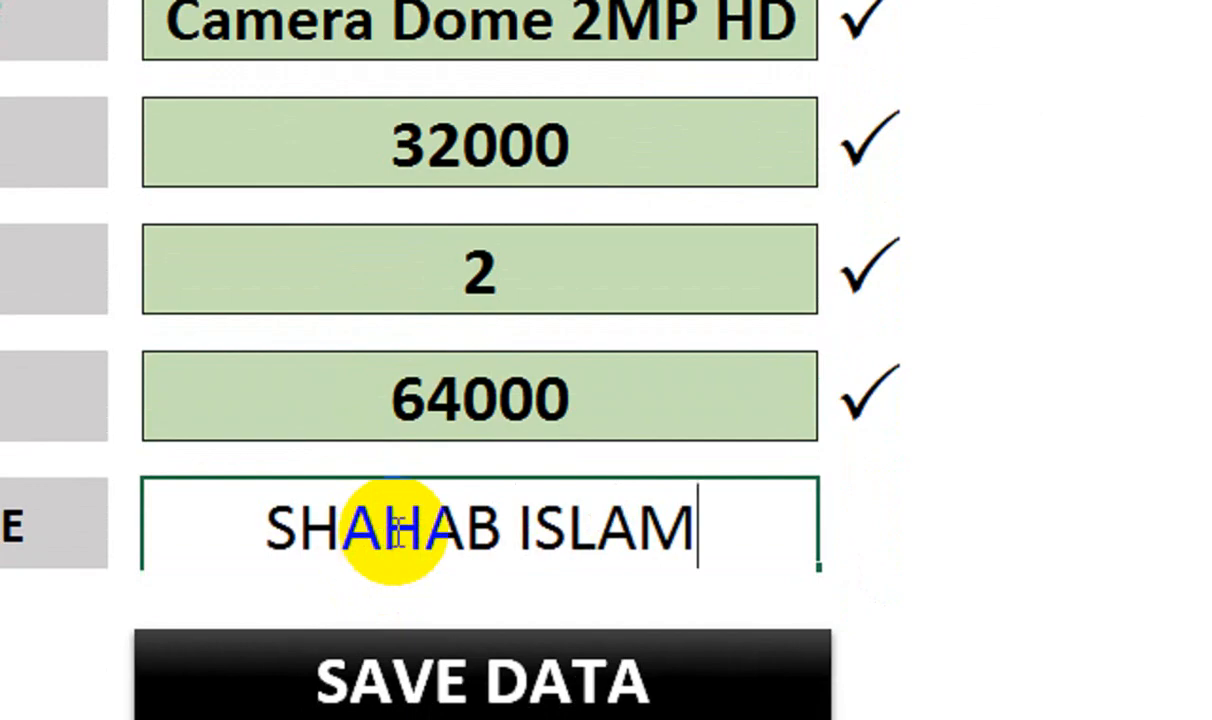
{"action": "left_click", "coordinate": [981, 470]}
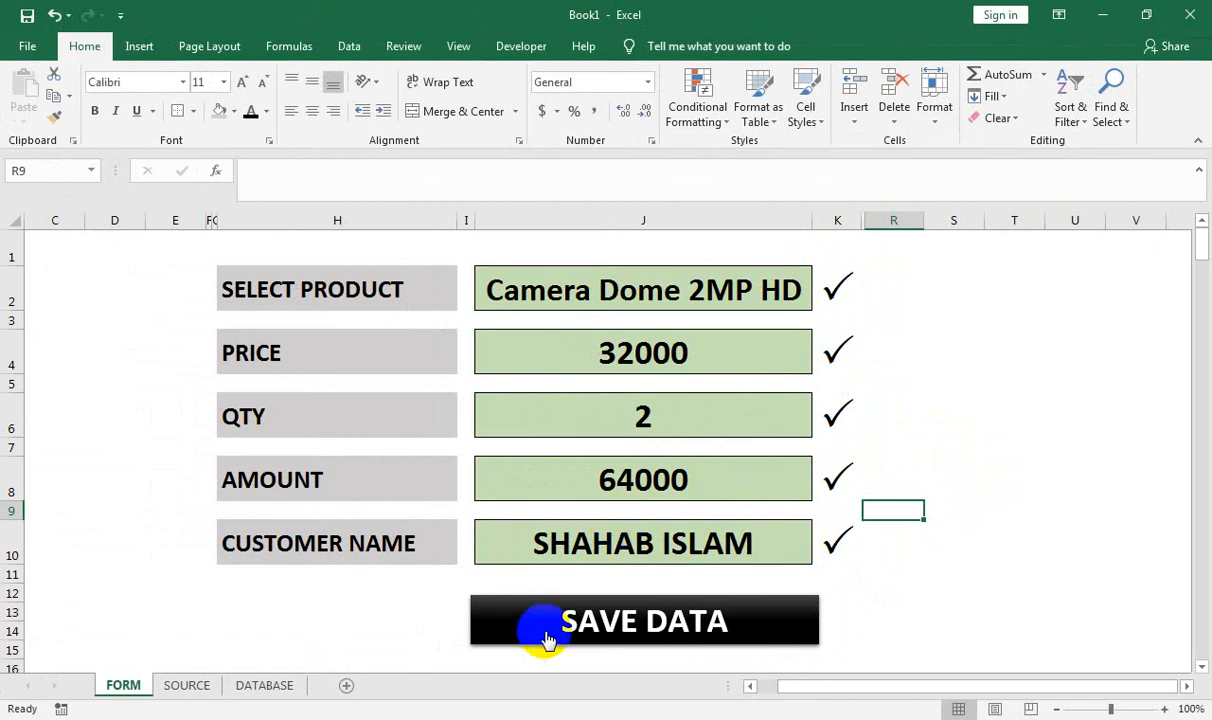
Save the entry with SAVE DATA, review it on DATABASE, and return to FORM
{"action": "left_click", "coordinate": [525, 647]}
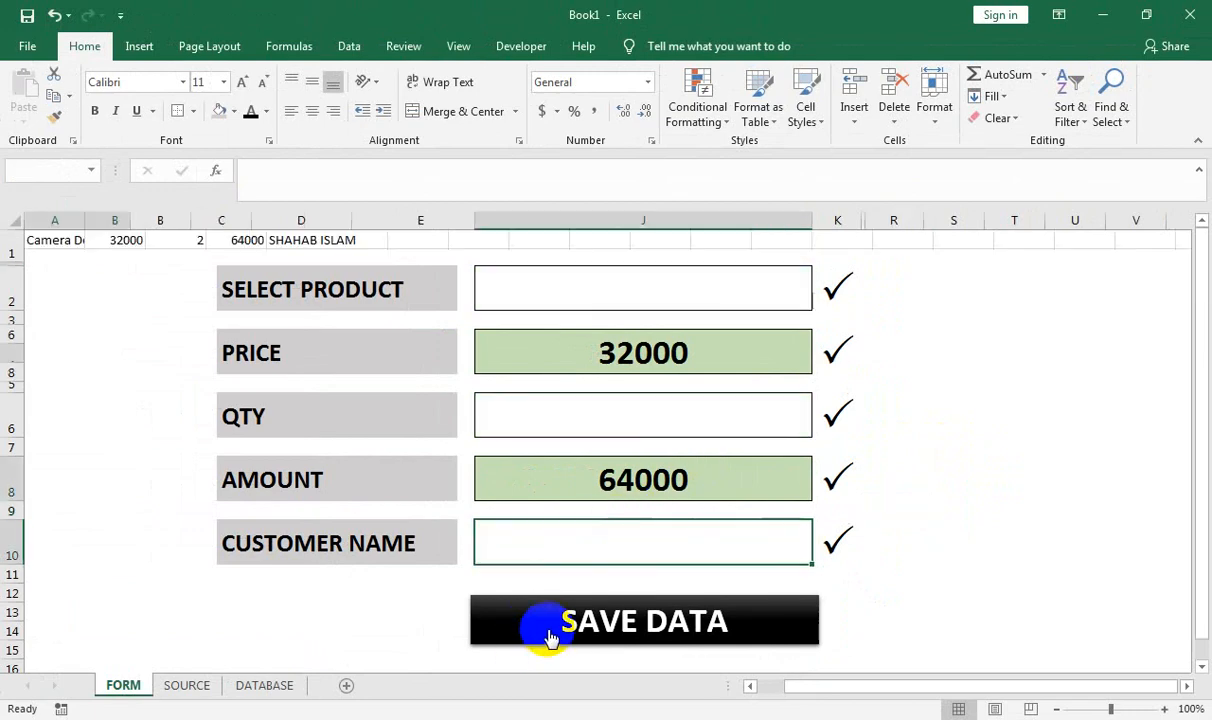
{"action": "left_click", "coordinate": [415, 552]}
{"action": "left_click", "coordinate": [264, 685]}
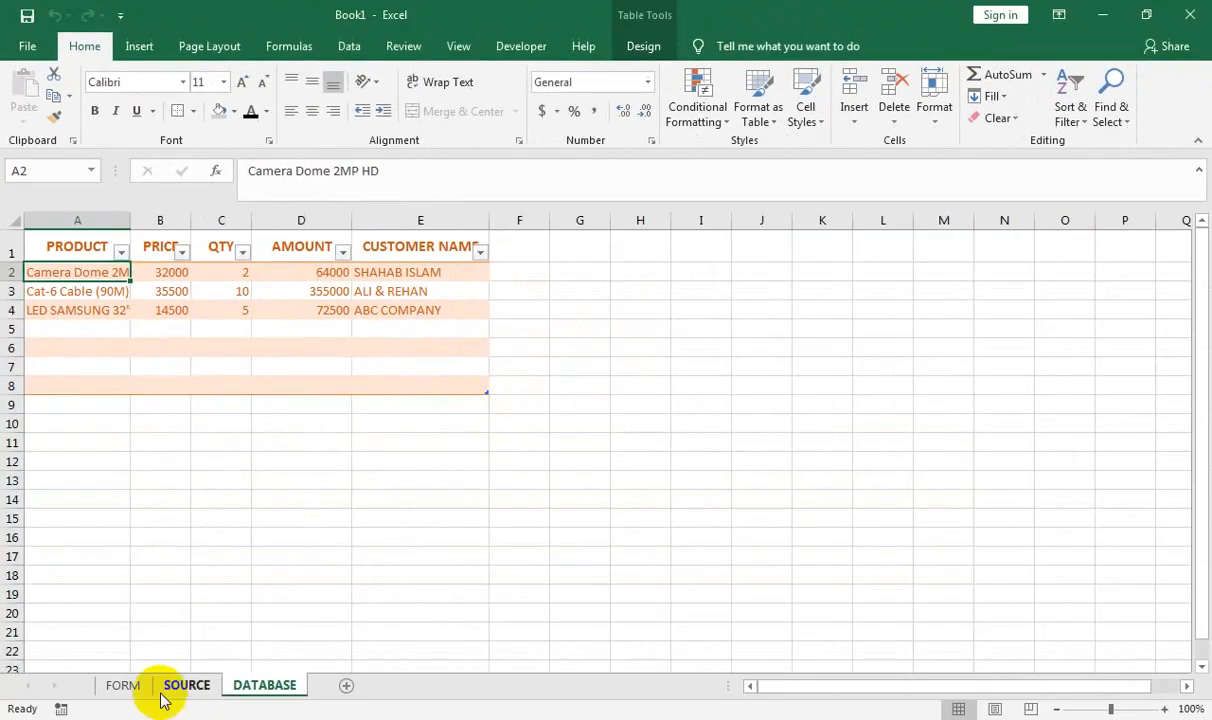
{"action": "left_click", "coordinate": [130, 685]}
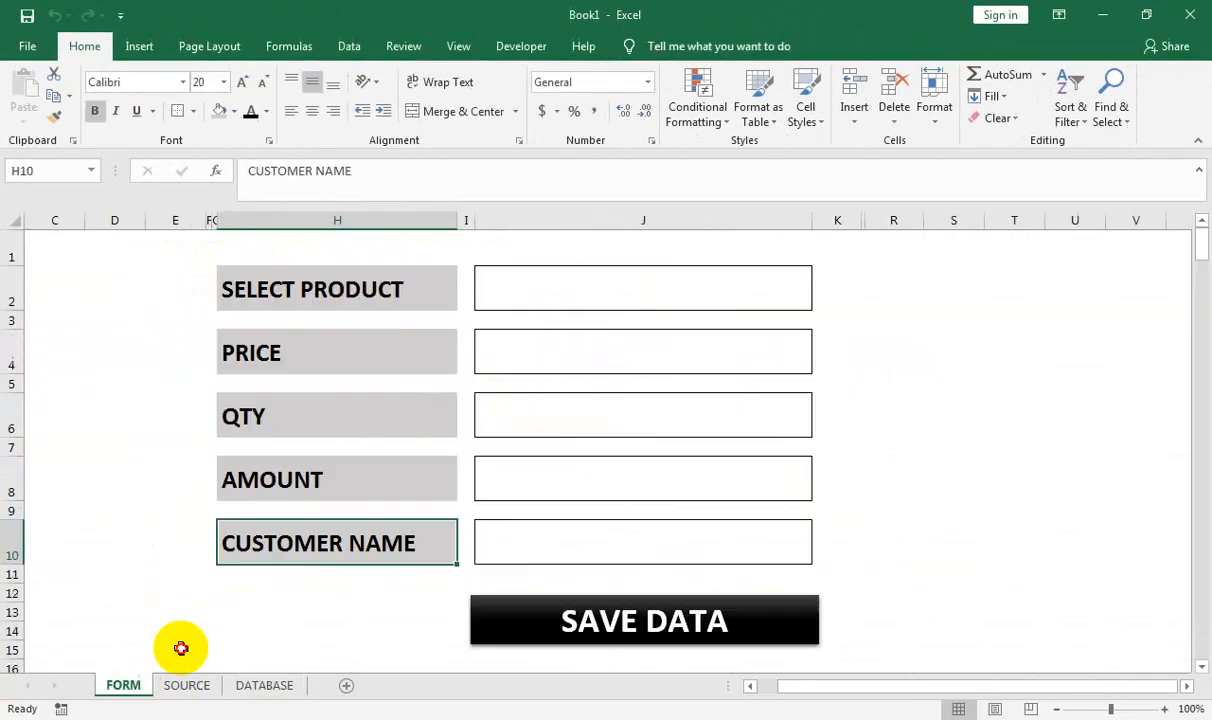